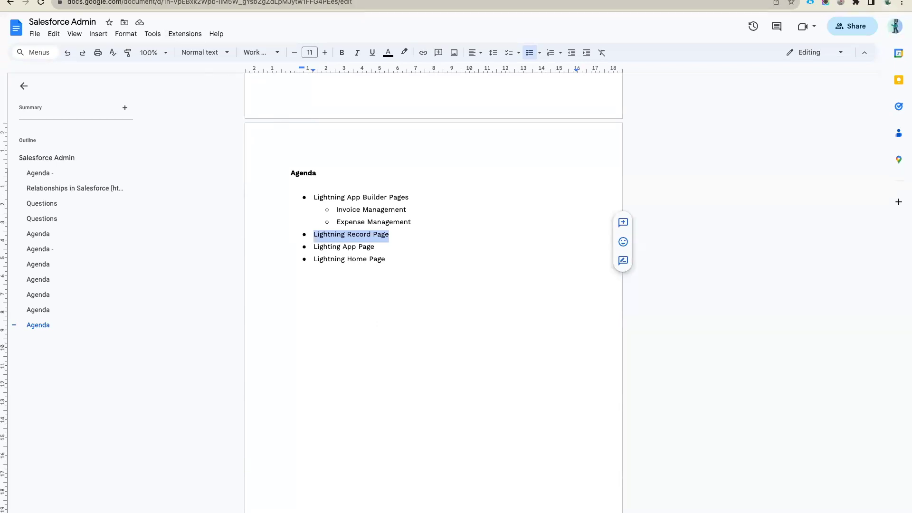
- Switch from the Google Docs agenda to the Salesforce Lightning Home tab
{"action": "key", "text": "ctrl+Tab"}
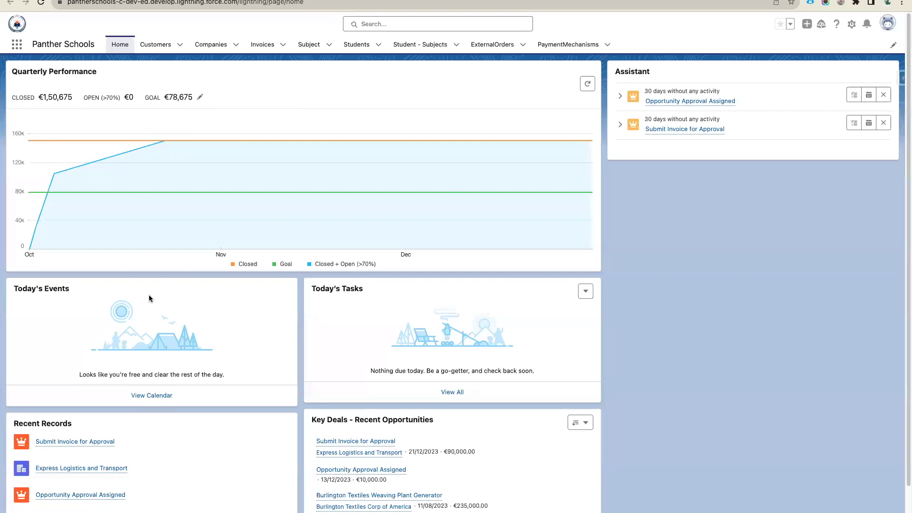
- Open the Subject list showing Flow Builder and Relationships in Salesforce as recently viewed
{"action": "scroll", "coordinate": [149, 298], "scroll_direction": "down", "scroll_amount": 2}
{"action": "scroll", "coordinate": [150, 299], "scroll_direction": "up", "scroll_amount": 2}
{"action": "scroll", "coordinate": [417, 315], "scroll_direction": "down", "scroll_amount": 1}
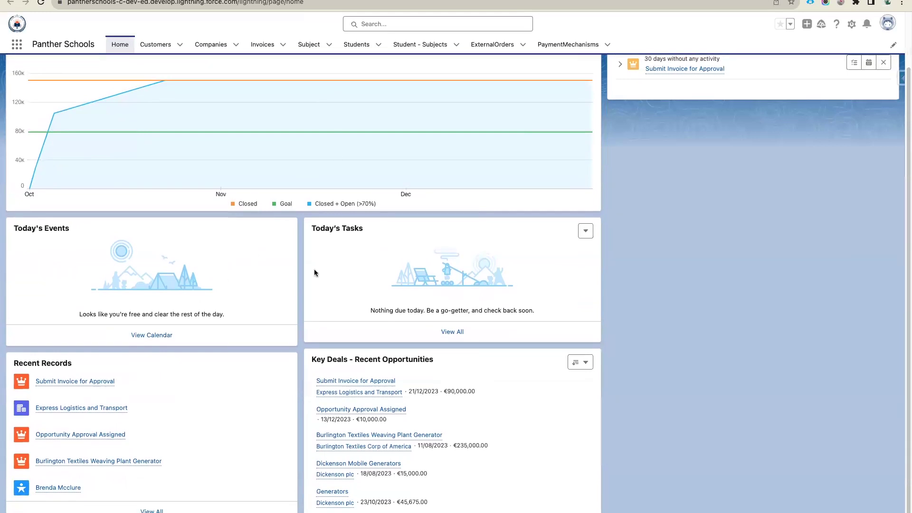
{"action": "scroll", "coordinate": [325, 213], "scroll_direction": "up", "scroll_amount": 1}
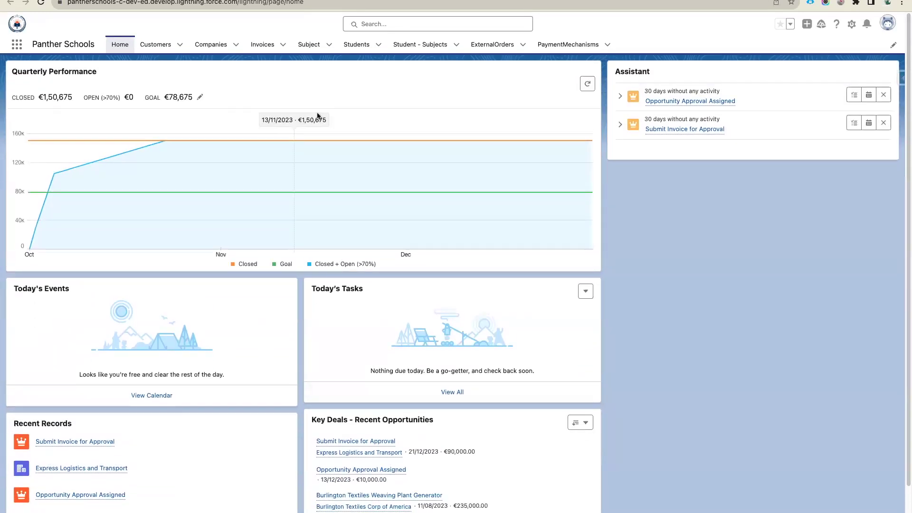
{"action": "left_click", "coordinate": [304, 49]}
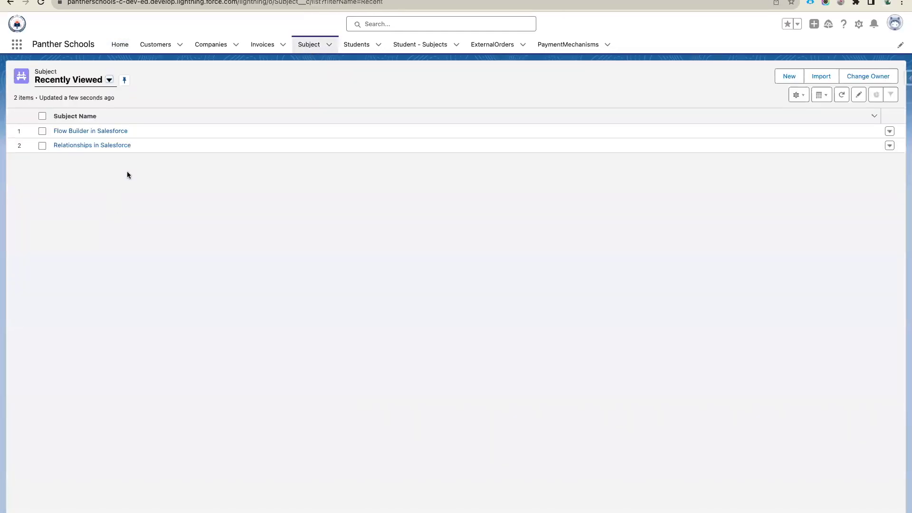
- Open a student record from the Students list and view its Related and Details tabs
{"action": "left_click", "coordinate": [360, 46]}
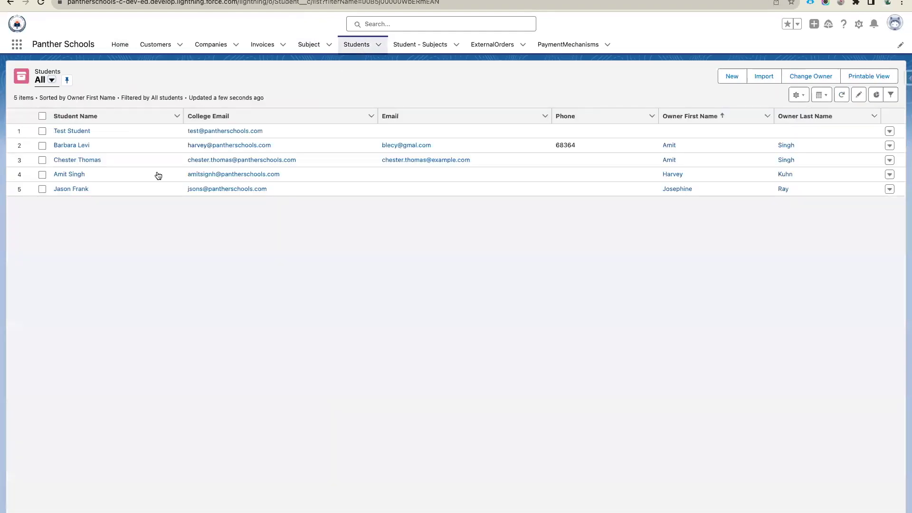
{"action": "left_click", "coordinate": [75, 161]}
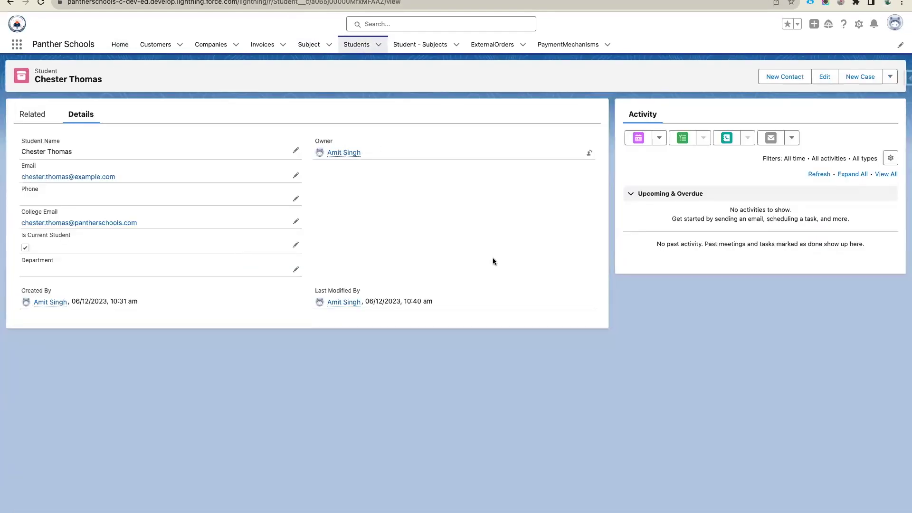
{"action": "left_click", "coordinate": [30, 120]}
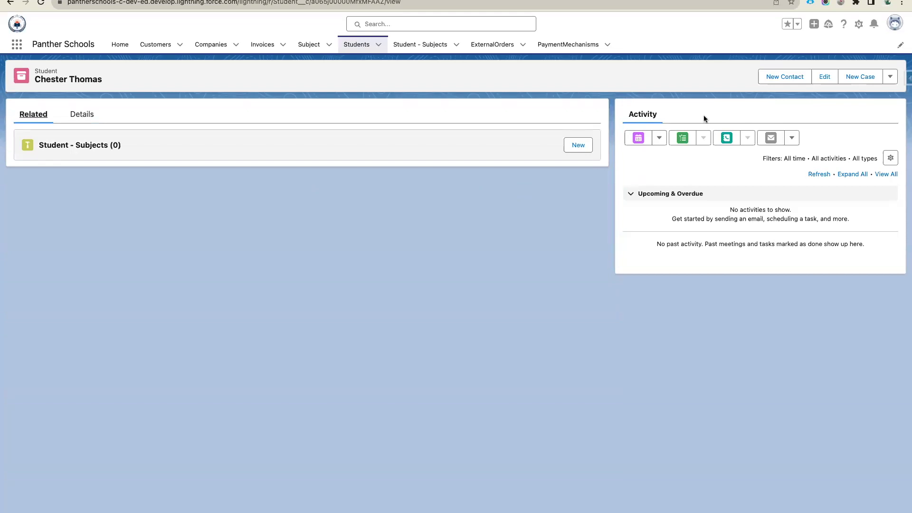
{"action": "left_click", "coordinate": [85, 117]}
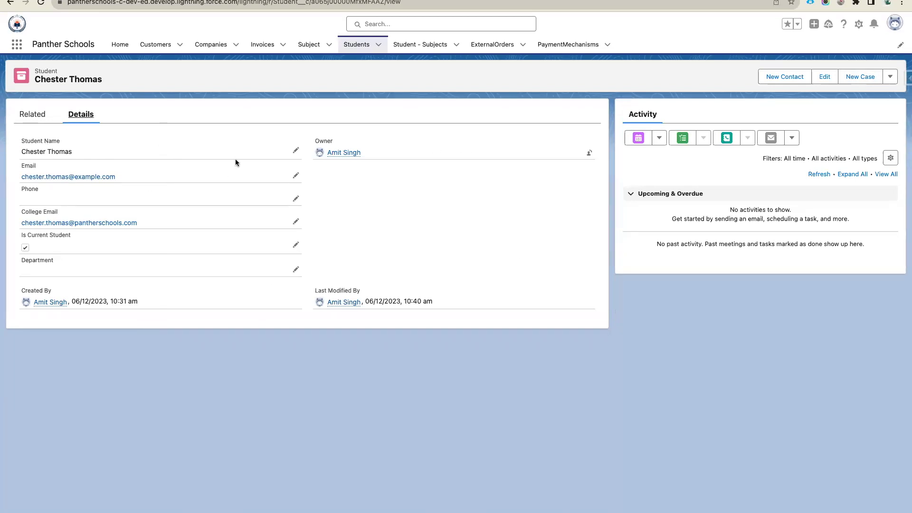
- Select the student's field text, check the record actions menu, then return to Related lists
{"action": "left_click_drag", "start_coordinate": [18, 139], "coordinate": [60, 141]}
{"action": "left_click_drag", "start_coordinate": [541, 170], "coordinate": [573, 297]}
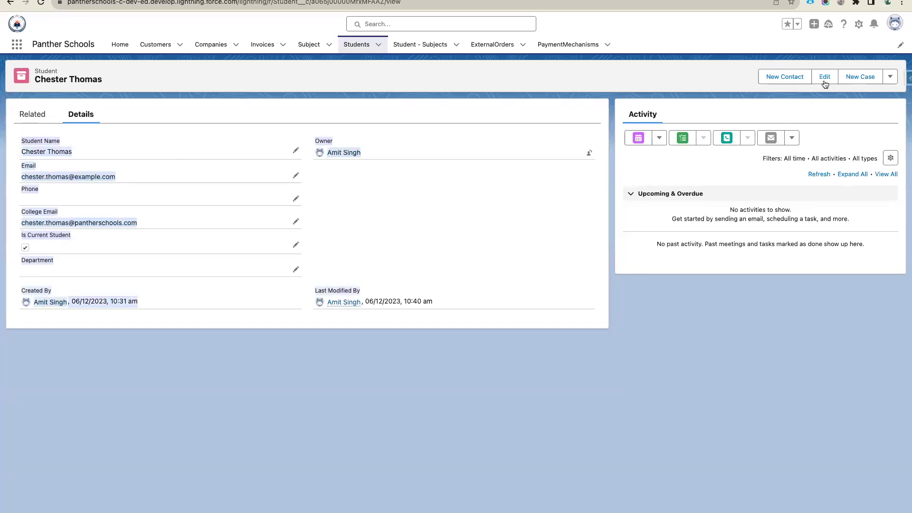
{"action": "left_click", "coordinate": [890, 77]}
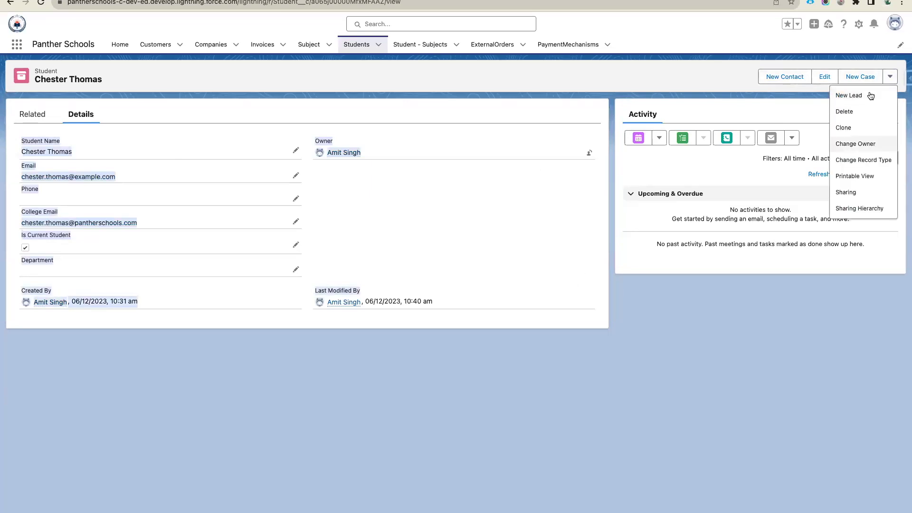
{"action": "left_click", "coordinate": [404, 144]}
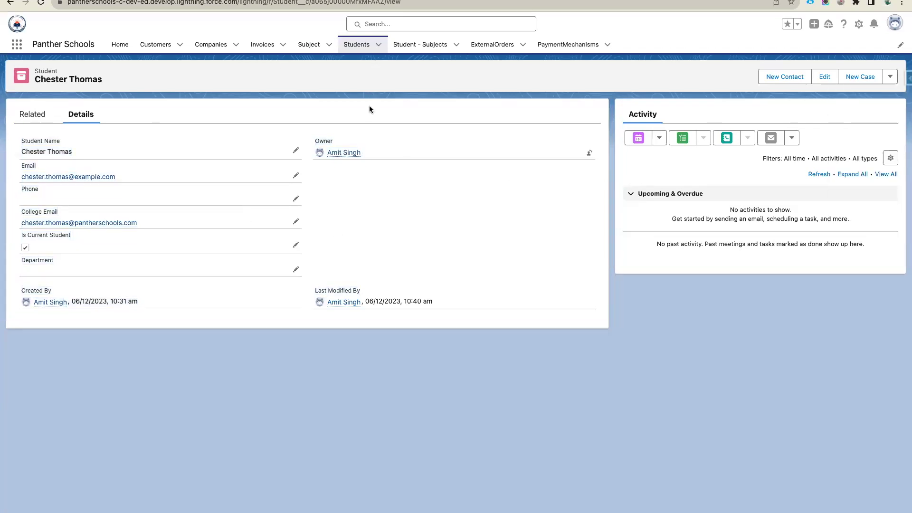
{"action": "left_click", "coordinate": [47, 117]}
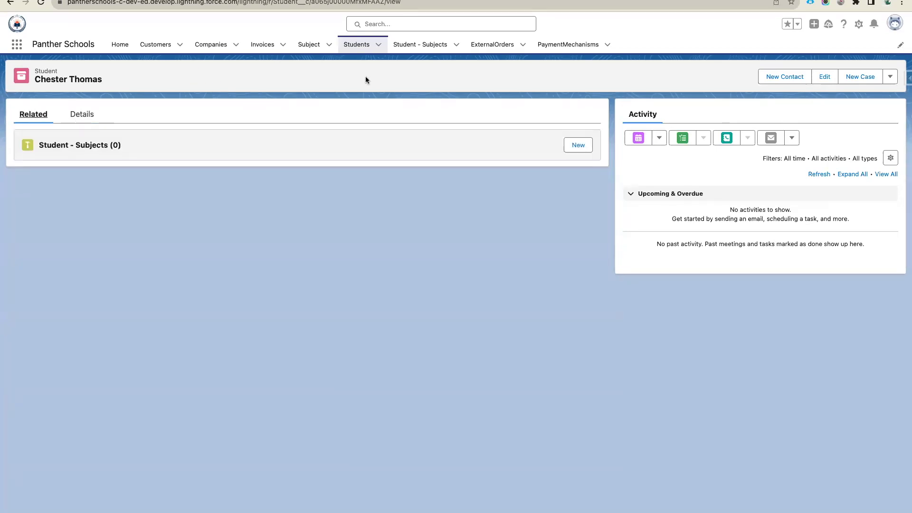
{"action": "left_click", "coordinate": [17, 44]}
- Open the Express Logistics and Transport account via Accounts and view its Details
{"action": "type", "text": "acc"}
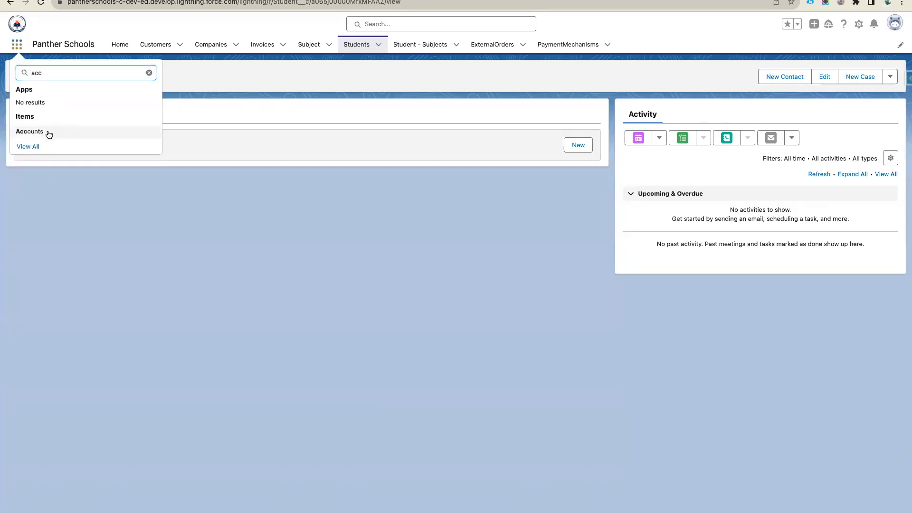
{"action": "left_click", "coordinate": [48, 133]}
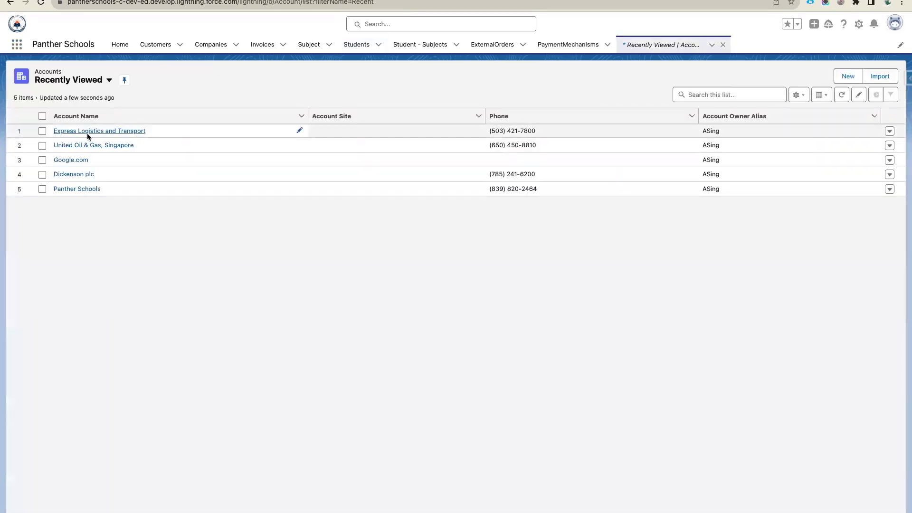
{"action": "left_click", "coordinate": [87, 133]}
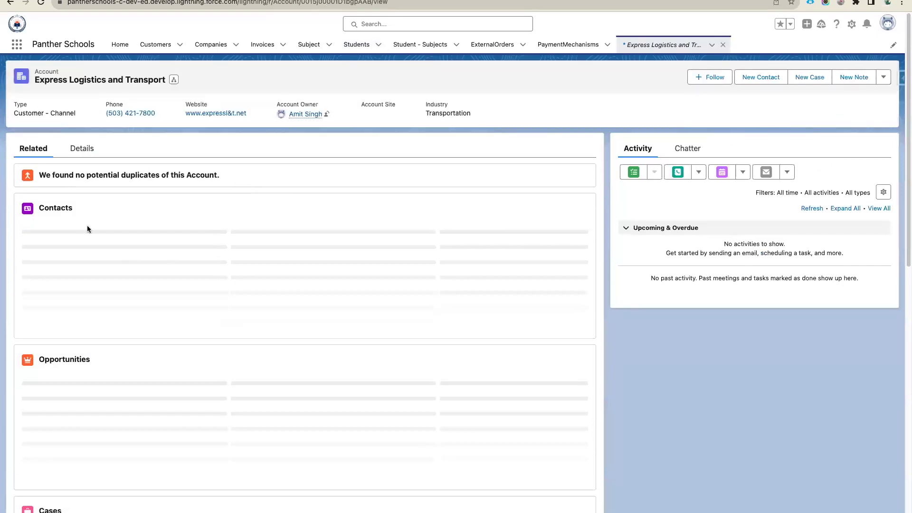
{"action": "scroll", "coordinate": [127, 359], "scroll_direction": "down", "scroll_amount": 7}
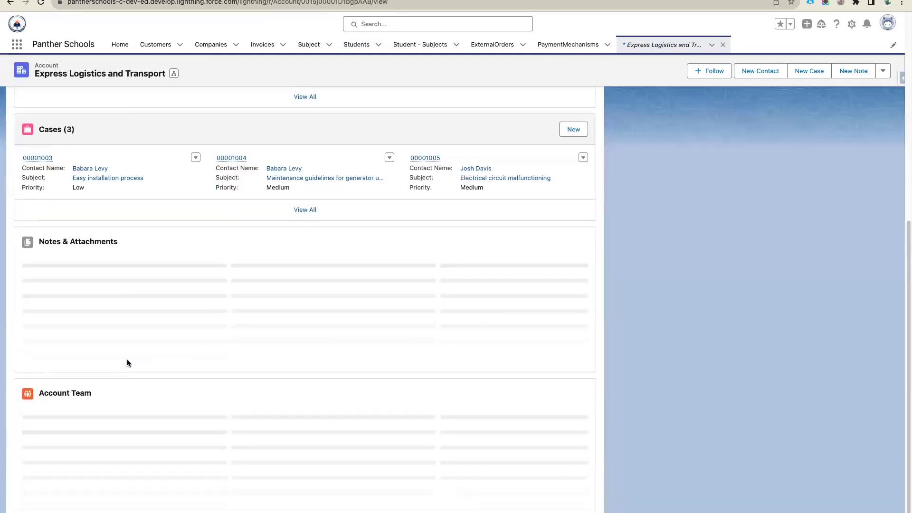
{"action": "scroll", "coordinate": [123, 357], "scroll_direction": "up", "scroll_amount": 8}
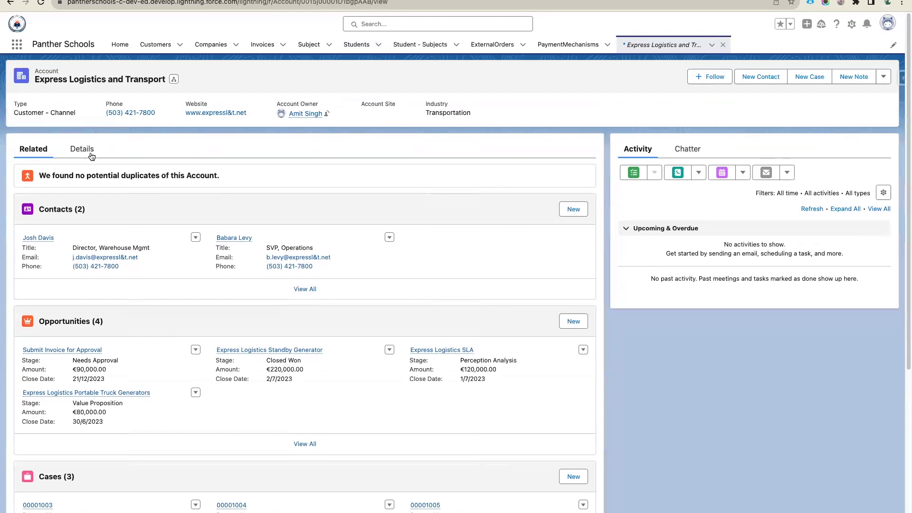
{"action": "left_click", "coordinate": [78, 149]}
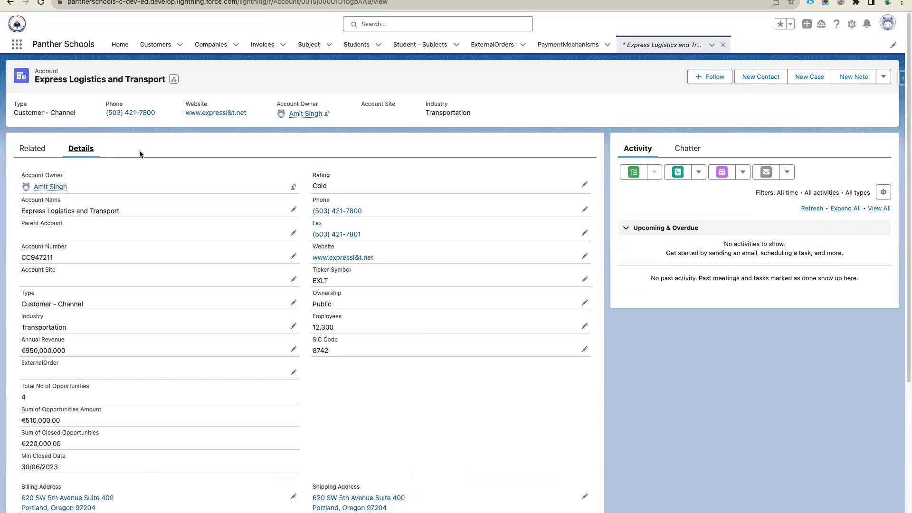
- Share an 'abc' post in the account's Chatter feed, then return to Activity
{"action": "left_click", "coordinate": [689, 151]}
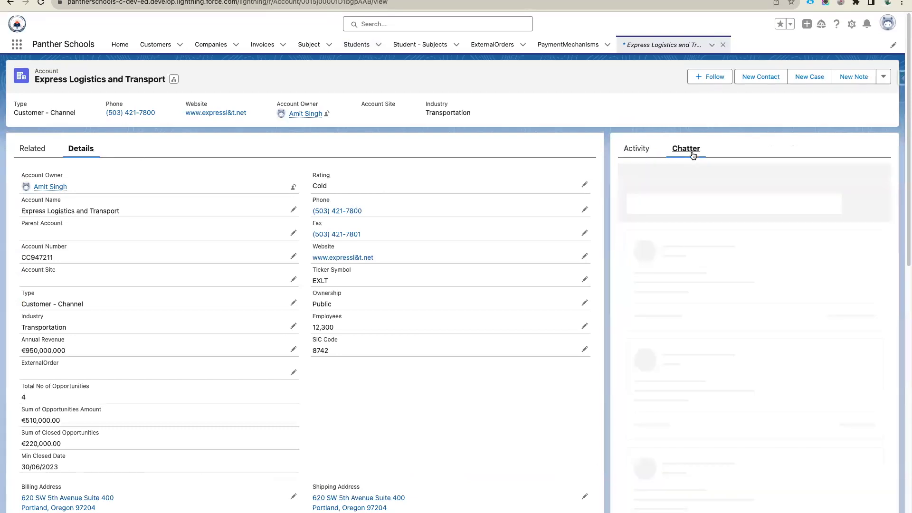
{"action": "left_click", "coordinate": [703, 206]}
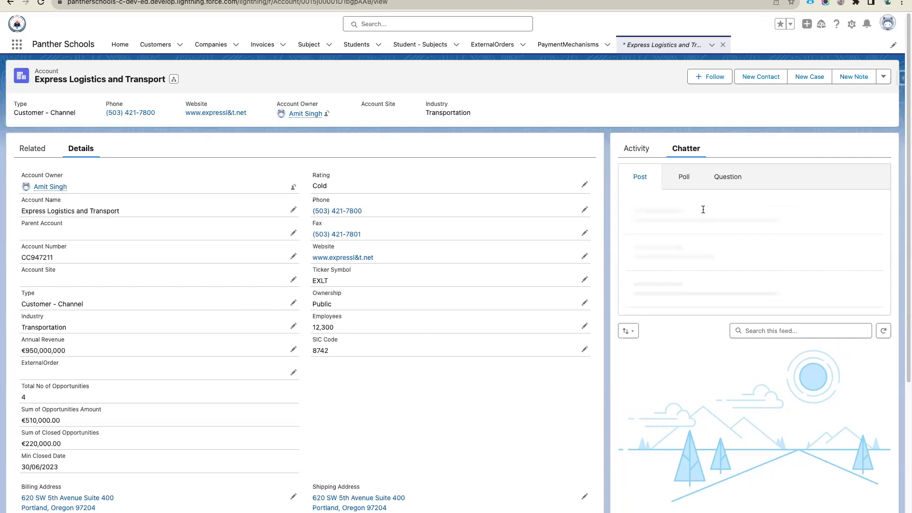
{"action": "type", "text": "abc"}
{"action": "left_click", "coordinate": [863, 295]}
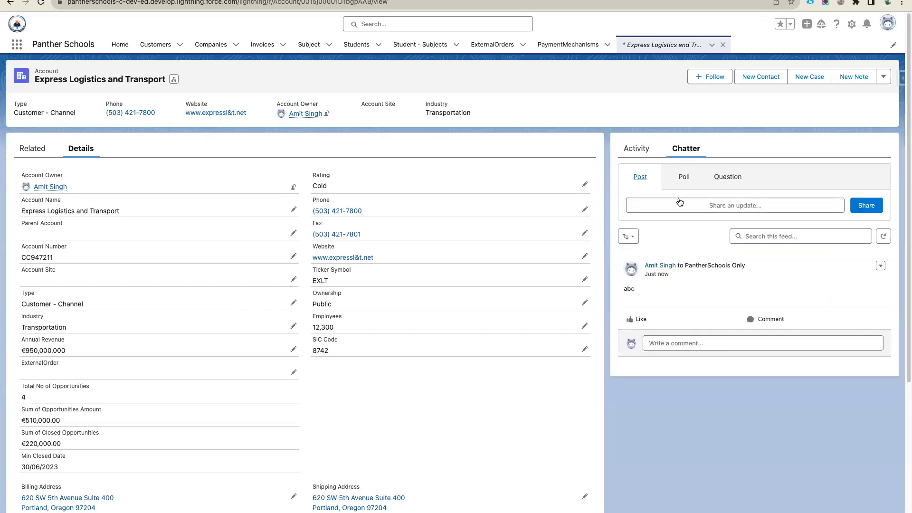
{"action": "left_click", "coordinate": [638, 150]}
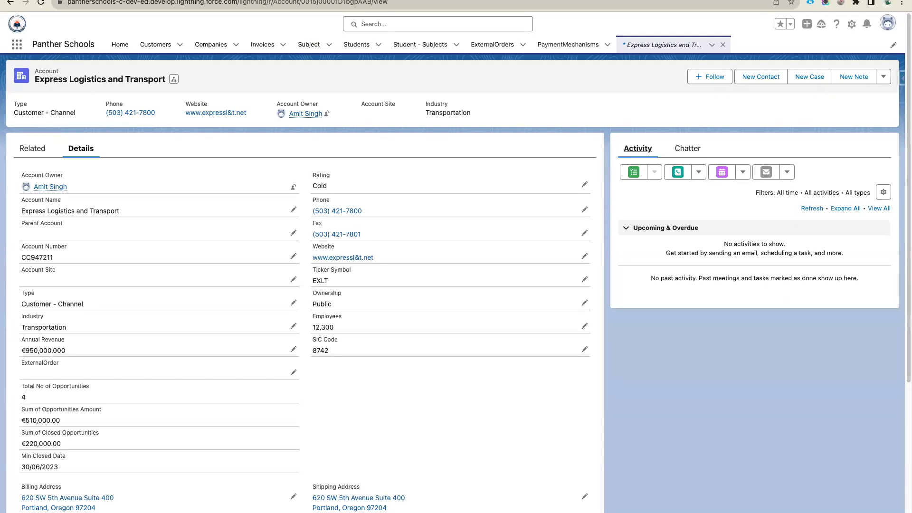
- Choose Switch to Salesforce Classic from the profile avatar menu
{"action": "right_click", "coordinate": [166, 1]}
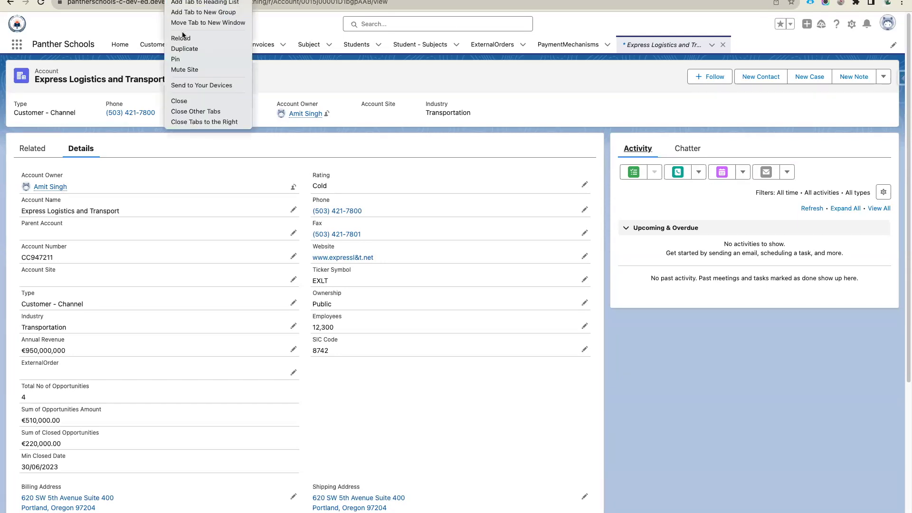
{"action": "key", "text": "Escape"}
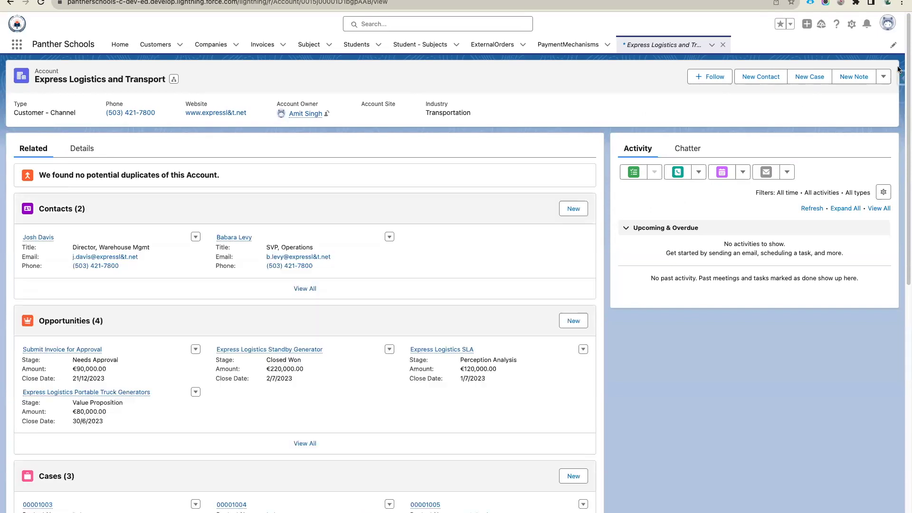
{"action": "left_click", "coordinate": [894, 24]}
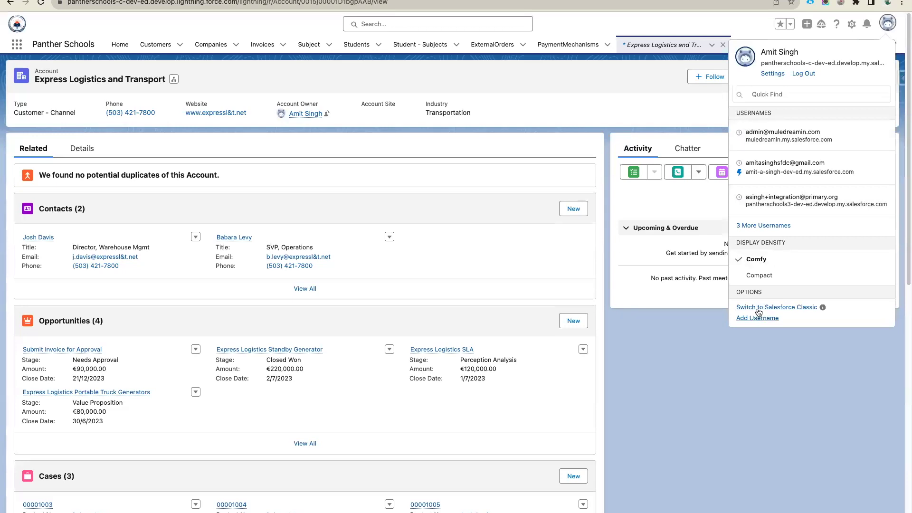
{"action": "left_click", "coordinate": [777, 307]}
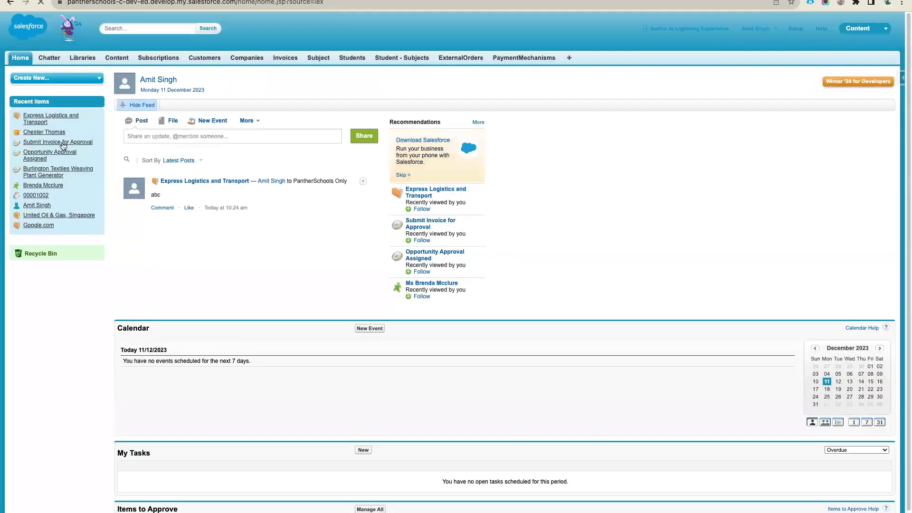
- Open Express Logistics and Transport in Classic, dismiss the banner and tip, and browse its related lists
{"action": "left_click", "coordinate": [42, 116]}
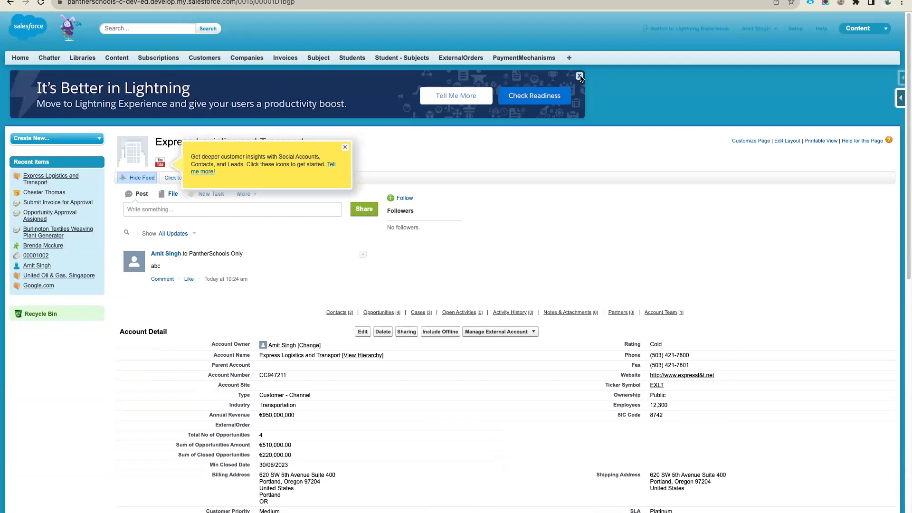
{"action": "left_click", "coordinate": [580, 76]}
{"action": "left_click", "coordinate": [345, 147]}
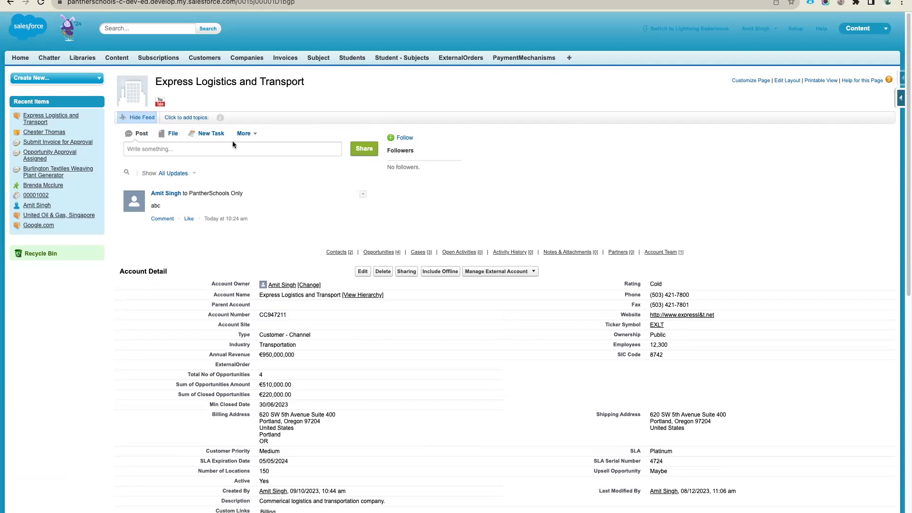
{"action": "scroll", "coordinate": [308, 306], "scroll_direction": "down", "scroll_amount": 10}
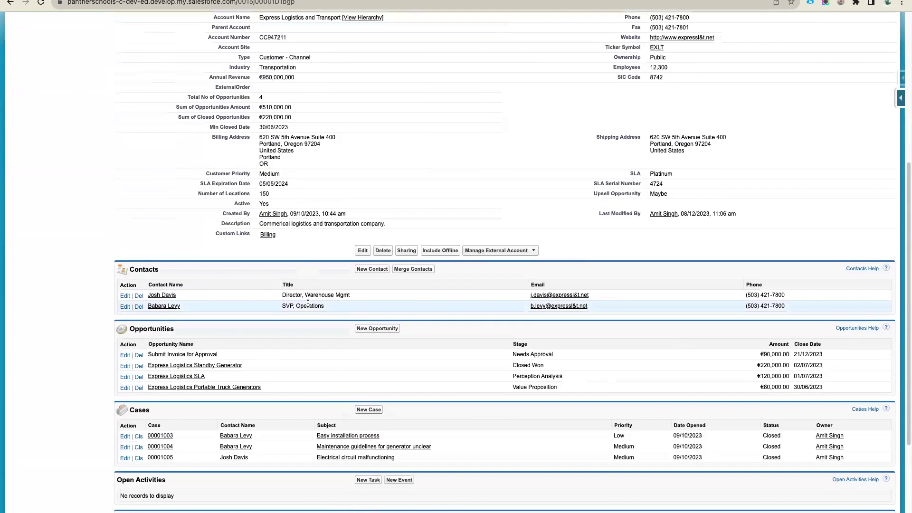
{"action": "scroll", "coordinate": [308, 304], "scroll_direction": "up", "scroll_amount": 10}
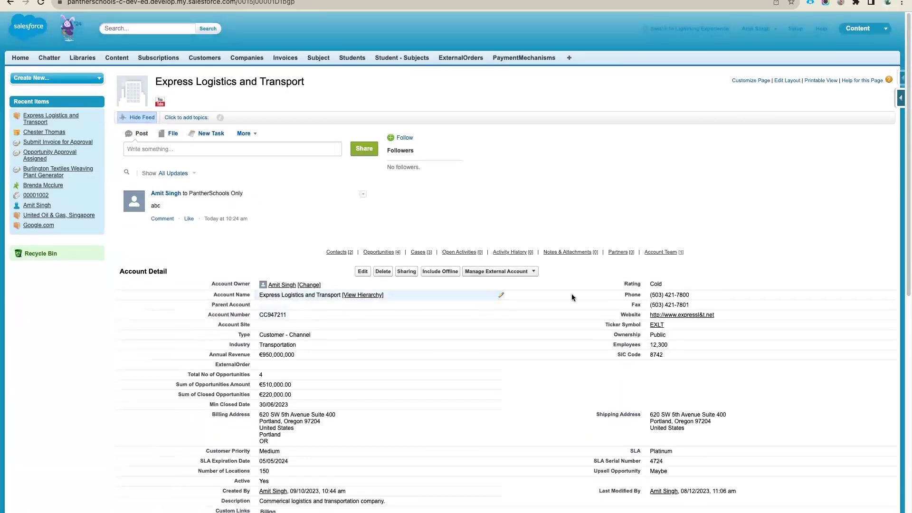
{"action": "scroll", "coordinate": [612, 393], "scroll_direction": "down", "scroll_amount": 10}
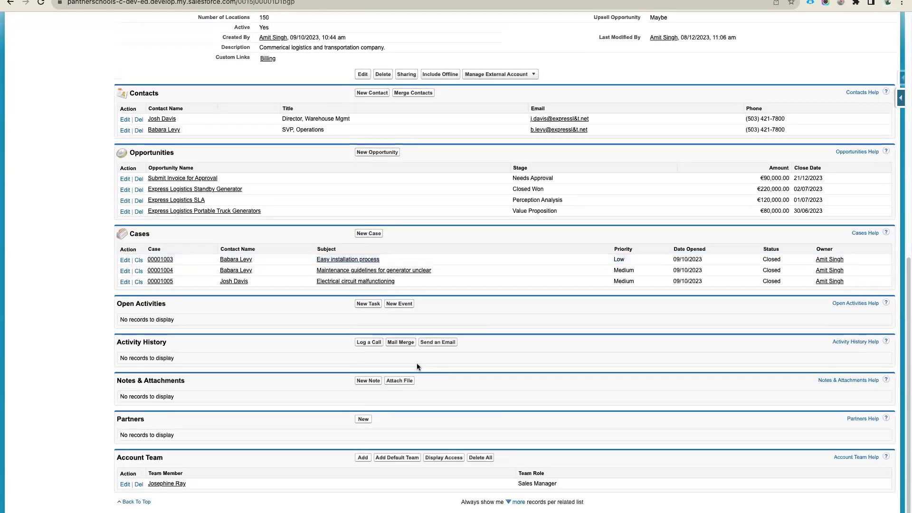
{"action": "scroll", "coordinate": [417, 366], "scroll_direction": "up", "scroll_amount": 10}
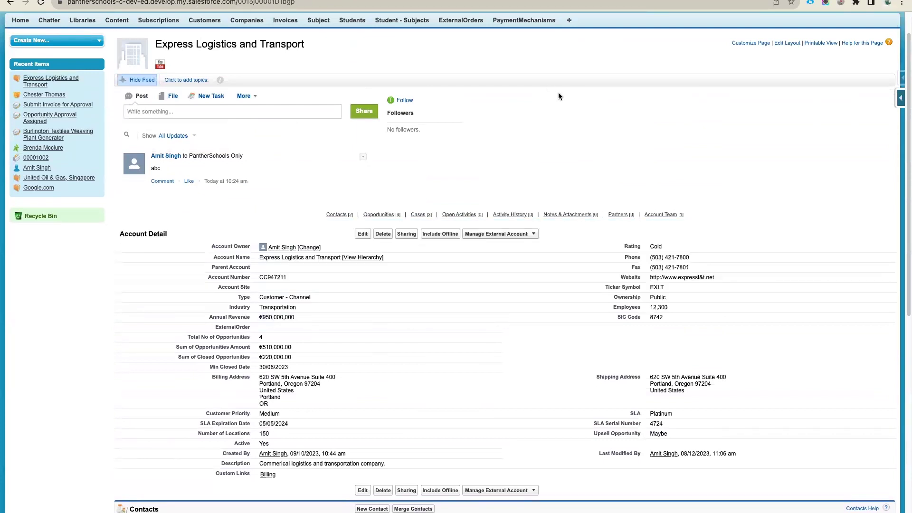
{"action": "scroll", "coordinate": [557, 92], "scroll_direction": "up", "scroll_amount": 1}
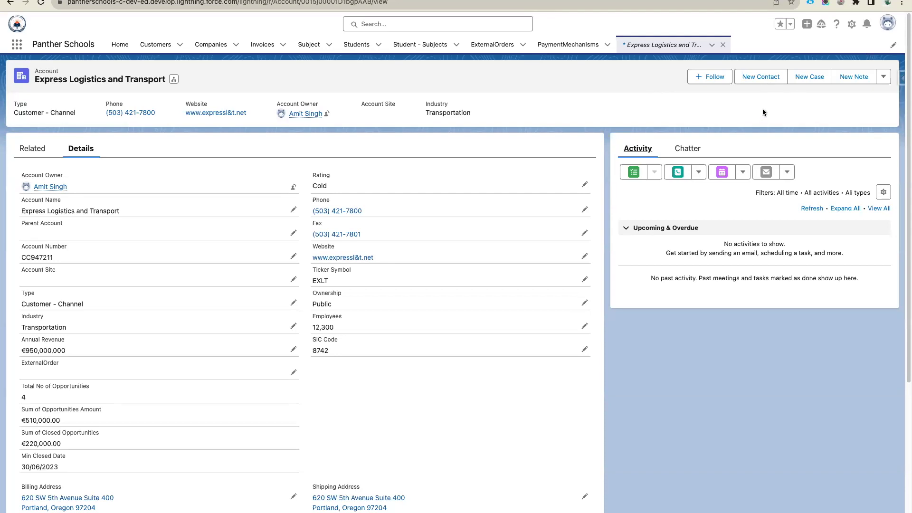
- Open the account's Header and Right Sidebar record page in Lightning App Builder via Edit Page
{"action": "left_click", "coordinate": [853, 26]}
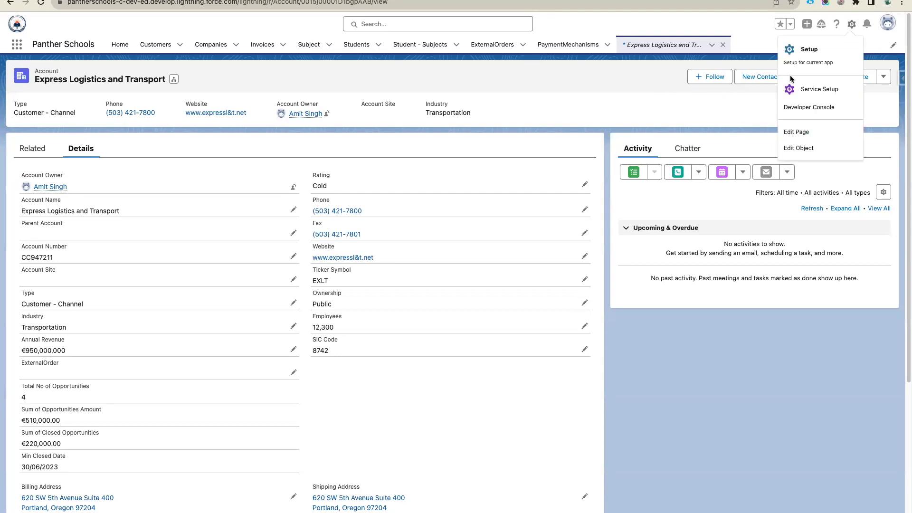
{"action": "left_click", "coordinate": [859, 45]}
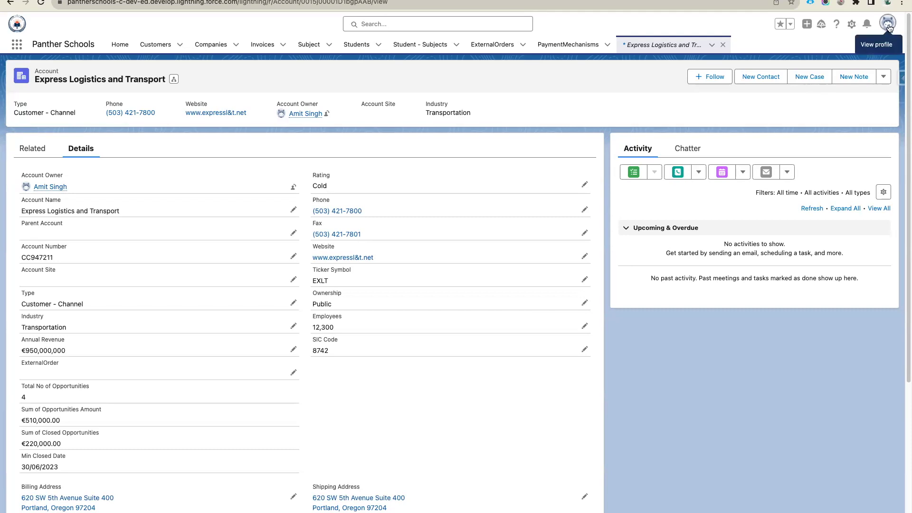
{"action": "left_click", "coordinate": [851, 24]}
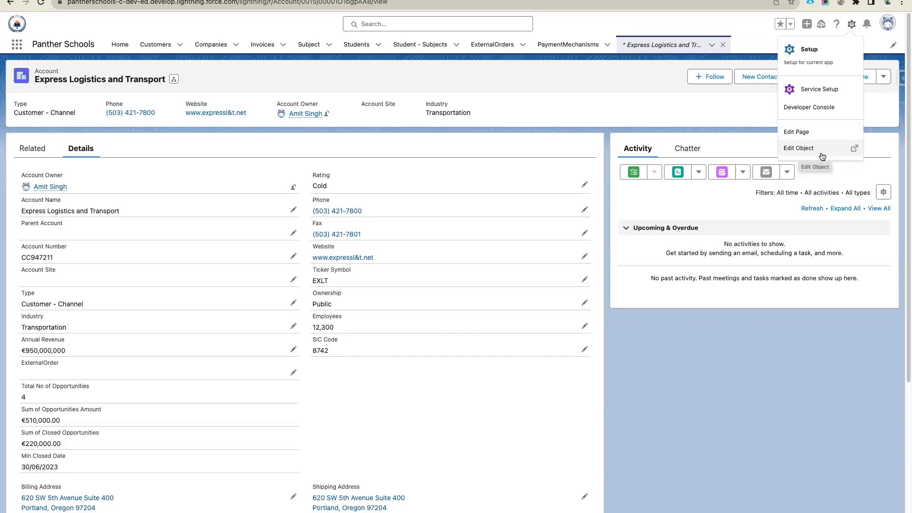
{"action": "left_click", "coordinate": [821, 148]}
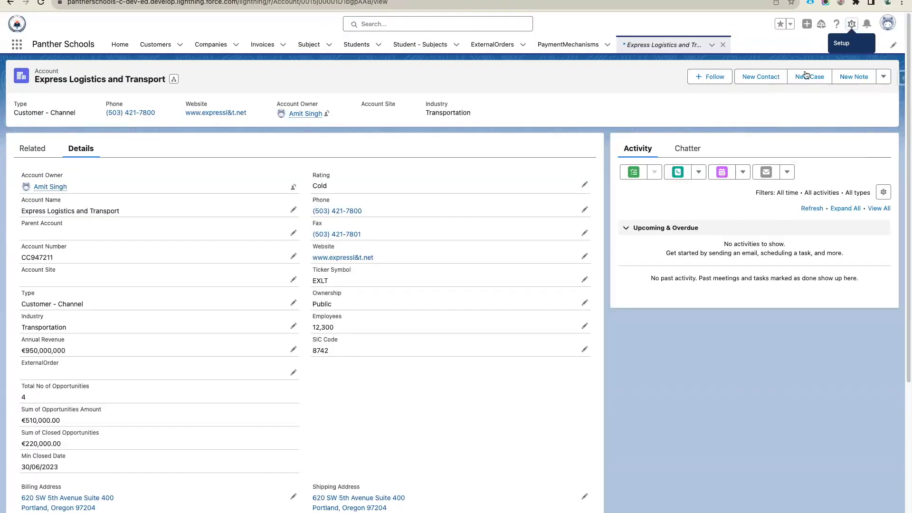
{"action": "left_click", "coordinate": [852, 25]}
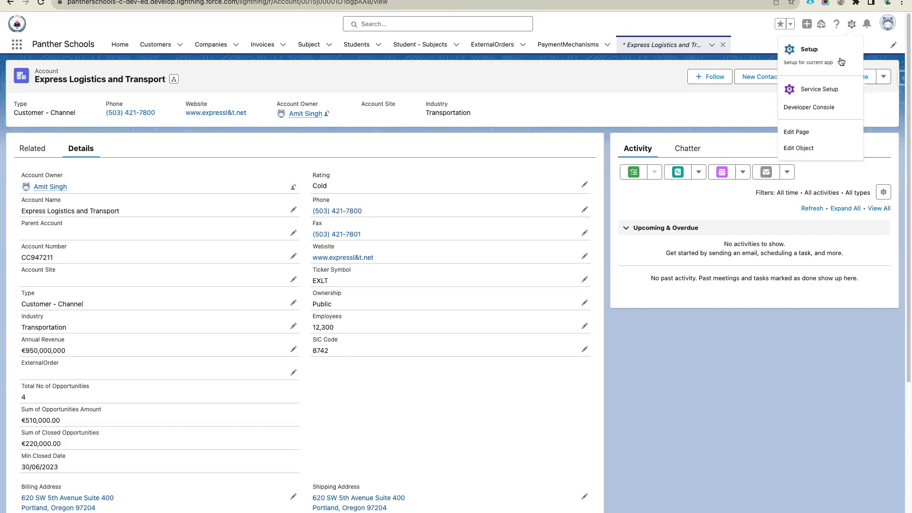
{"action": "left_click", "coordinate": [806, 134]}
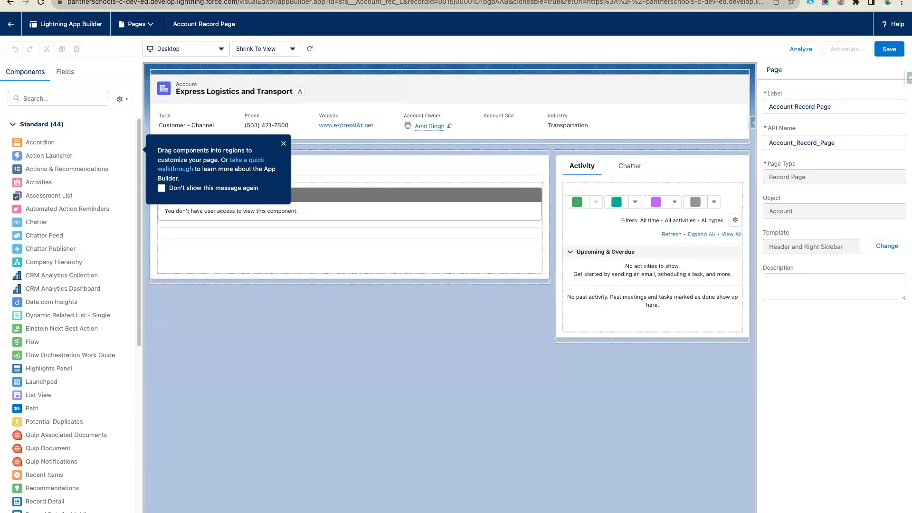
- Dismiss the drag-components tip and Spring '21 notice, then exit App Builder to the account record
{"action": "double_click", "coordinate": [309, 3]}
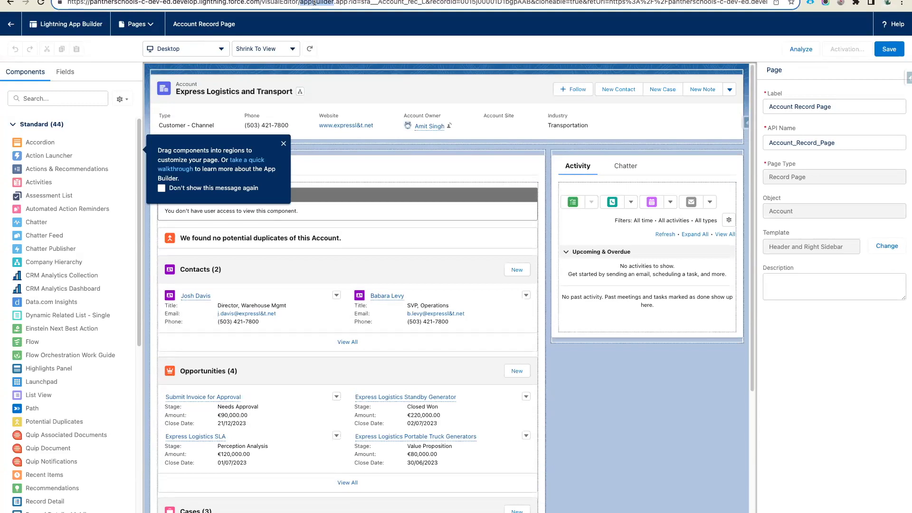
{"action": "left_click", "coordinate": [283, 143]}
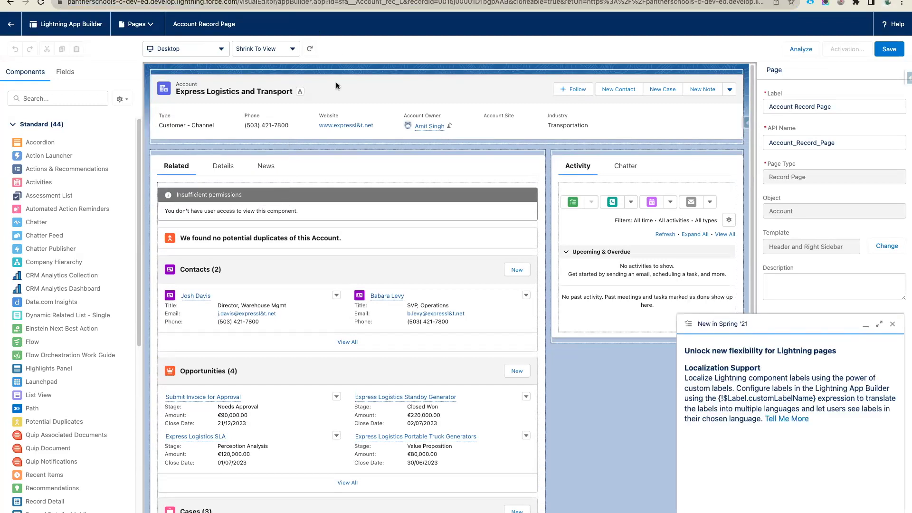
{"action": "left_click", "coordinate": [893, 324]}
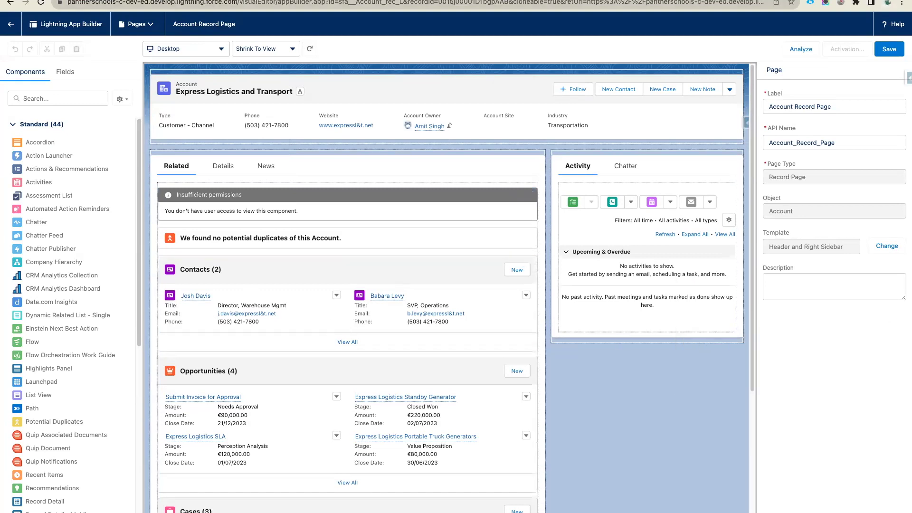
{"action": "left_click", "coordinate": [10, 3]}
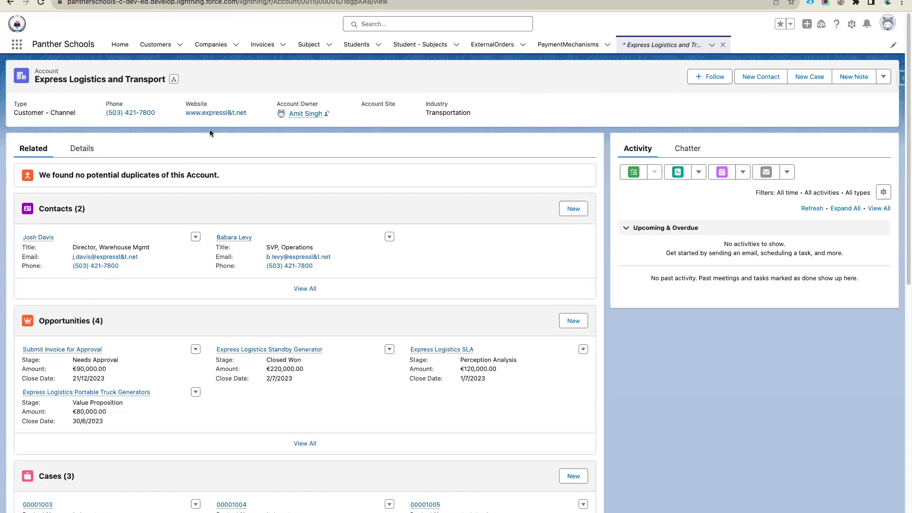
{"action": "left_click", "coordinate": [16, 44]}
- Find Accounts with 'acc', open United Oil & Gas, Singapore, and view its Details
{"action": "type", "text": "acc"}
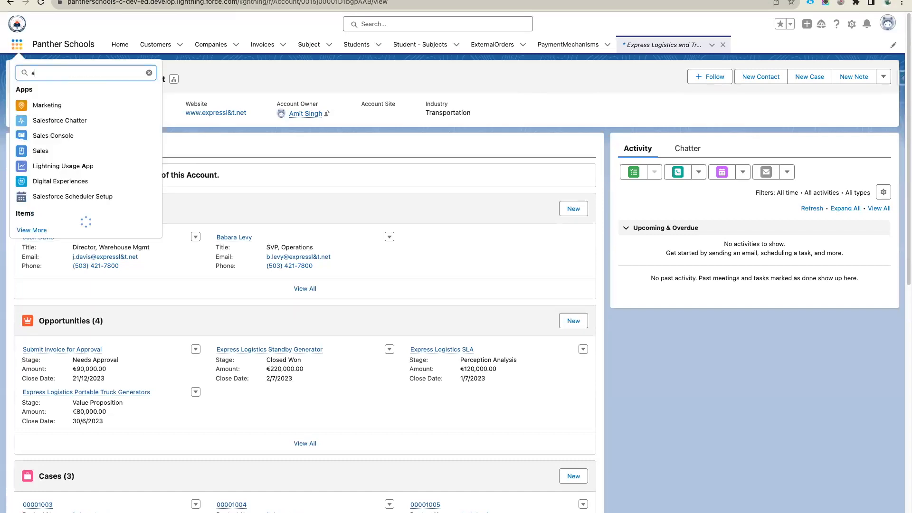
{"action": "left_click", "coordinate": [41, 131]}
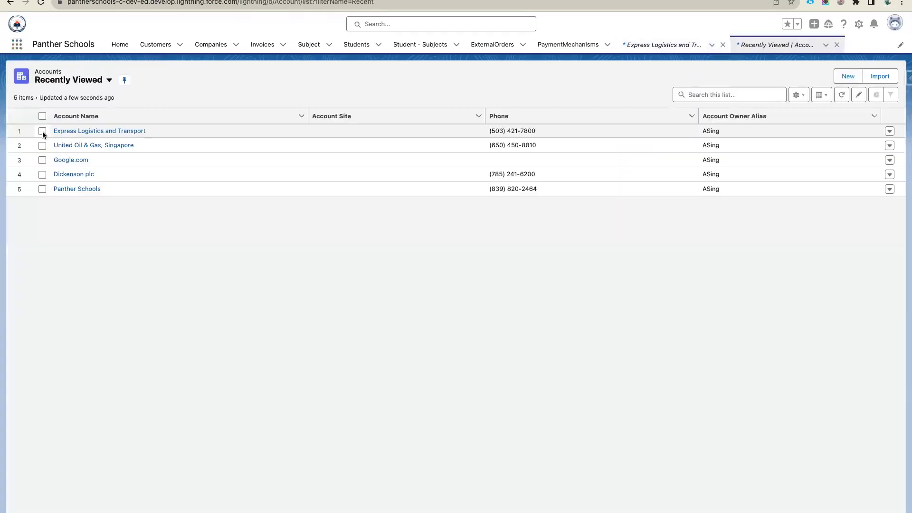
{"action": "left_click", "coordinate": [62, 145]}
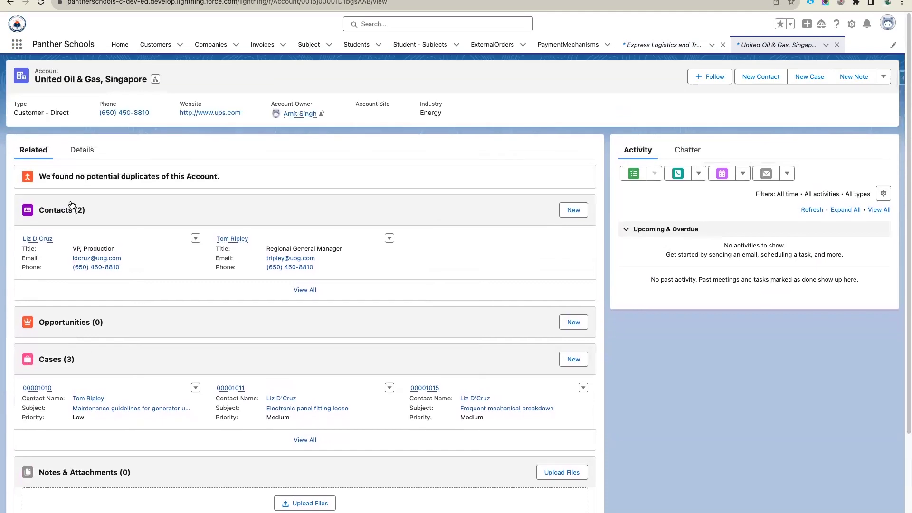
{"action": "left_click", "coordinate": [79, 150]}
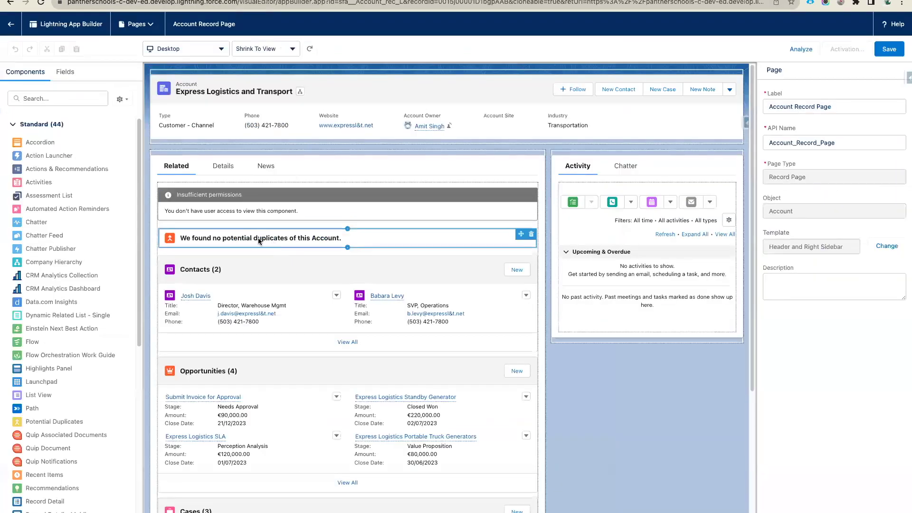
{"action": "left_click", "coordinate": [429, 226]}
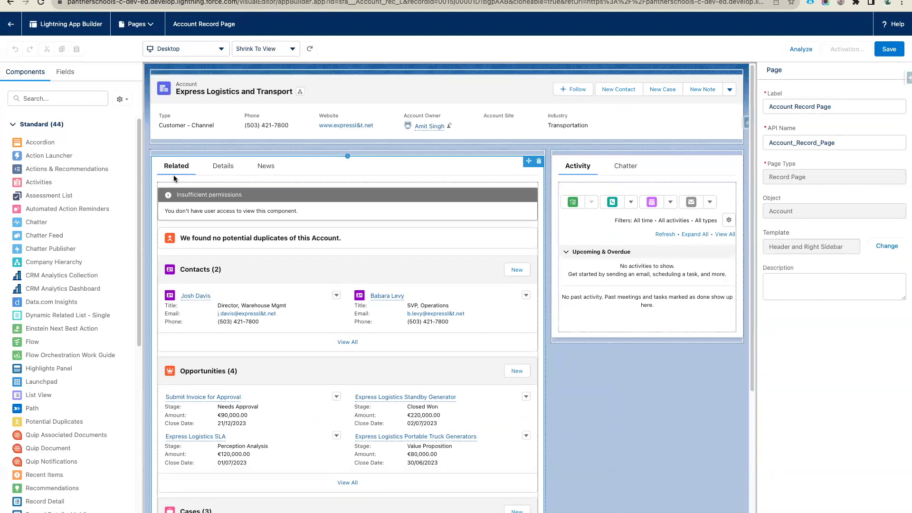
{"action": "scroll", "coordinate": [221, 332], "scroll_direction": "down", "scroll_amount": 5}
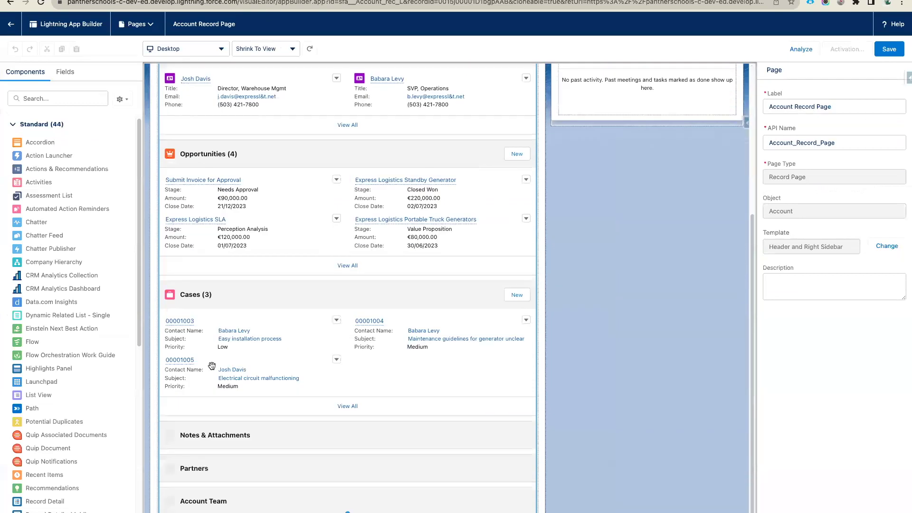
{"action": "scroll", "coordinate": [232, 327], "scroll_direction": "down", "scroll_amount": 1}
{"action": "scroll", "coordinate": [232, 327], "scroll_direction": "up", "scroll_amount": 6}
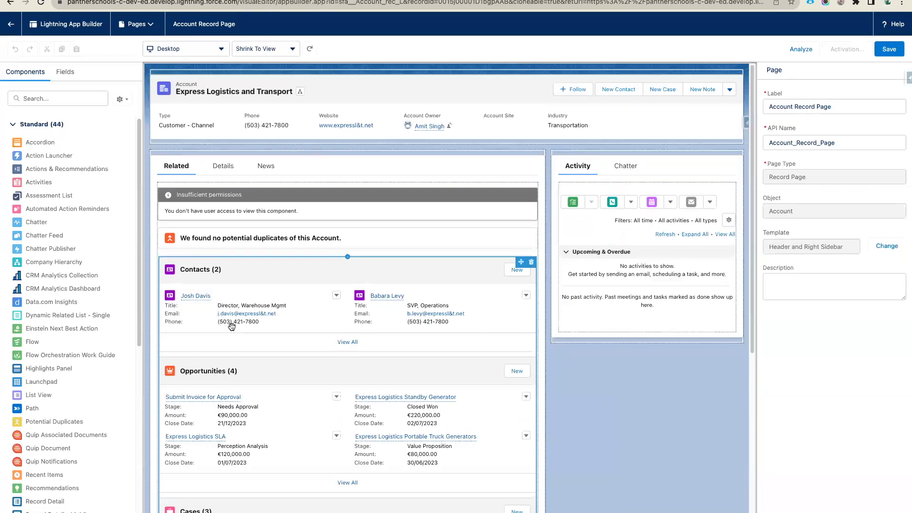
{"action": "left_click", "coordinate": [220, 212]}
{"action": "left_click_drag", "start_coordinate": [205, 202], "coordinate": [245, 192]}
{"action": "left_click", "coordinate": [291, 172]}
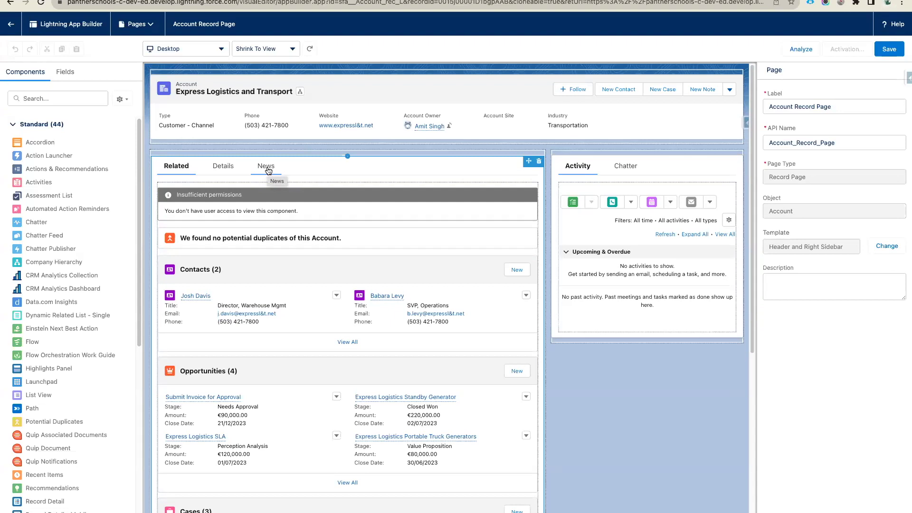
{"action": "left_click", "coordinate": [203, 203]}
{"action": "left_click", "coordinate": [179, 179]}
{"action": "left_click", "coordinate": [396, 205]}
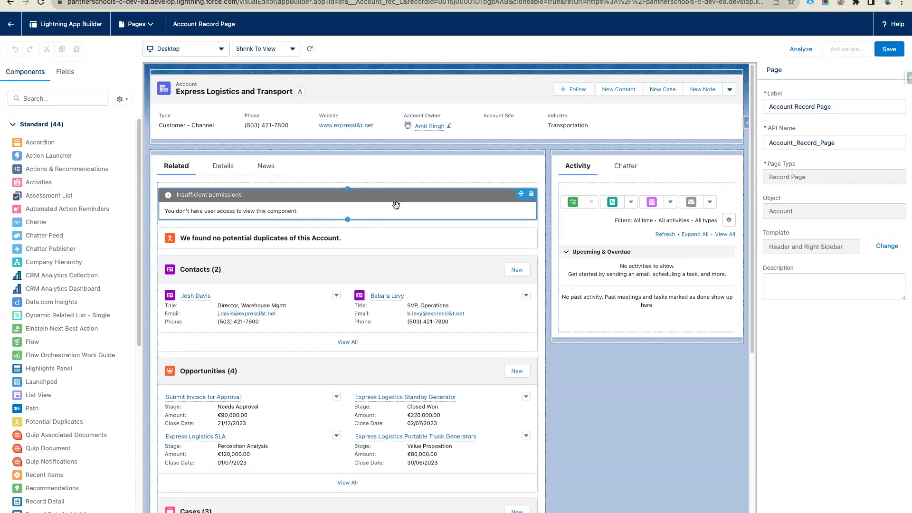
{"action": "left_click", "coordinate": [195, 179]}
{"action": "left_click", "coordinate": [389, 260]}
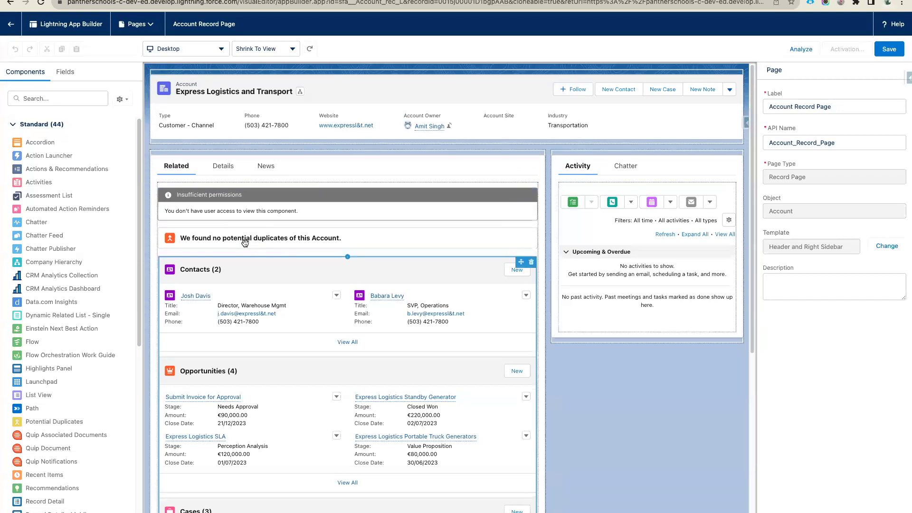
{"action": "left_click", "coordinate": [170, 171]}
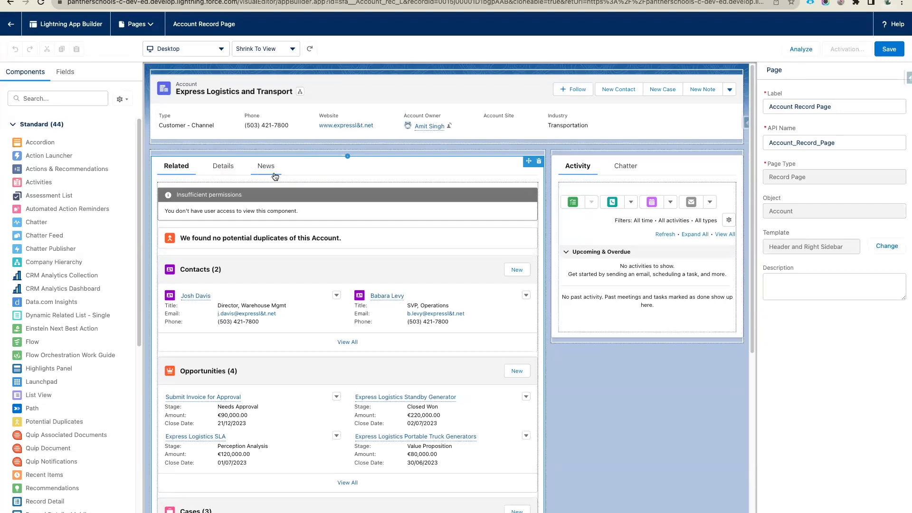
{"action": "left_click", "coordinate": [273, 223]}
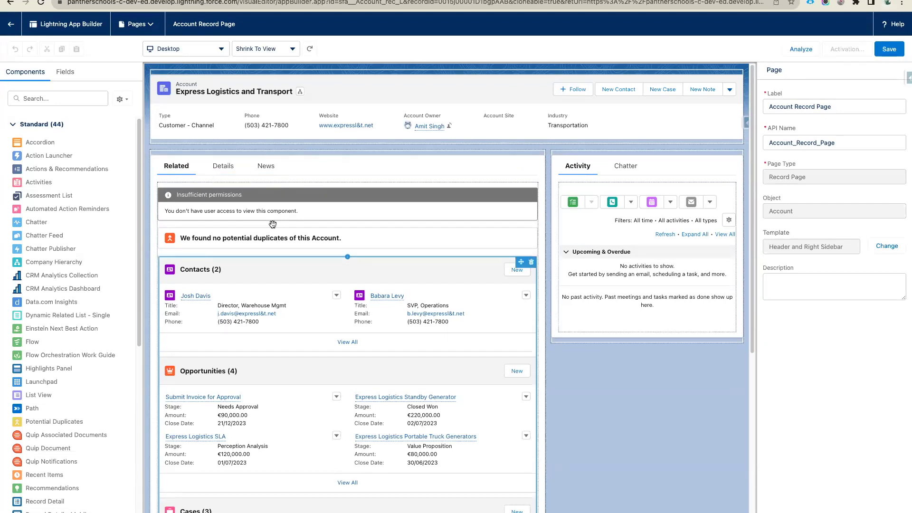
- Run Page Analysis, review phone and tablet results (Moderate, 3.76), then close it
{"action": "left_click", "coordinate": [802, 53]}
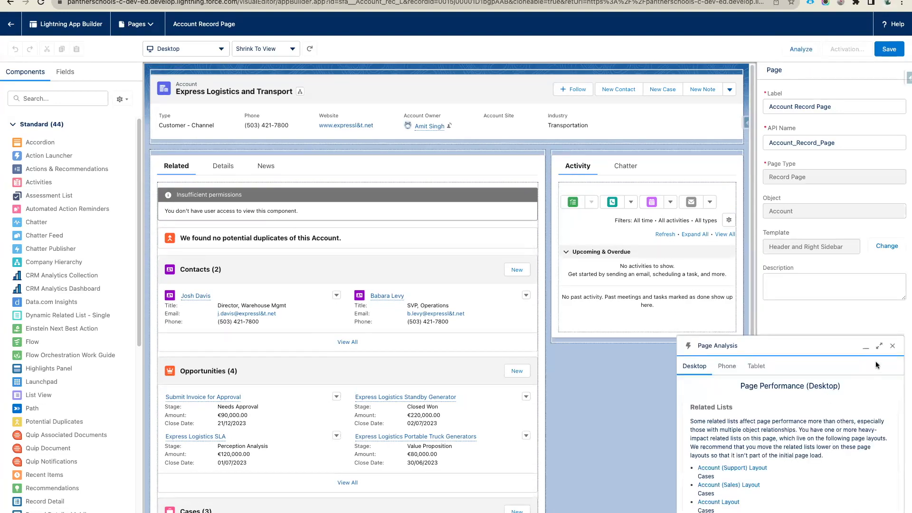
{"action": "left_click", "coordinate": [878, 347]}
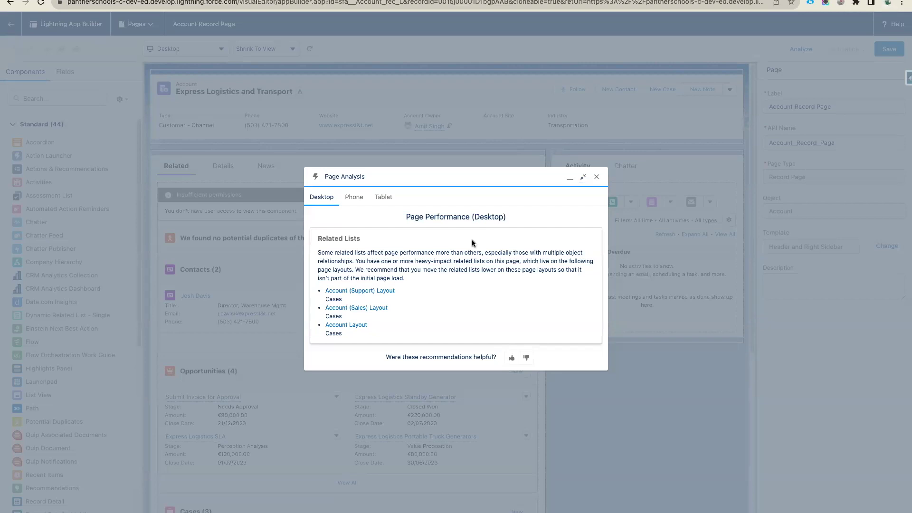
{"action": "left_click", "coordinate": [353, 197]}
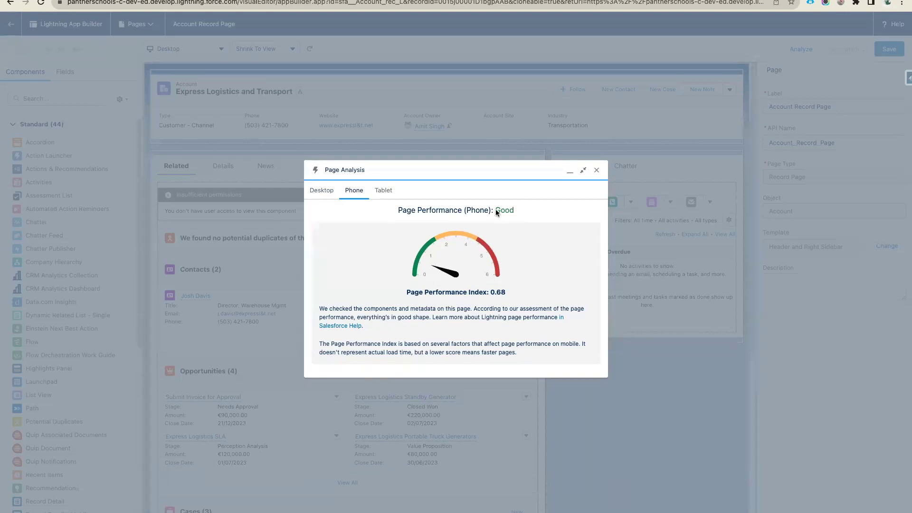
{"action": "left_click", "coordinate": [381, 195]}
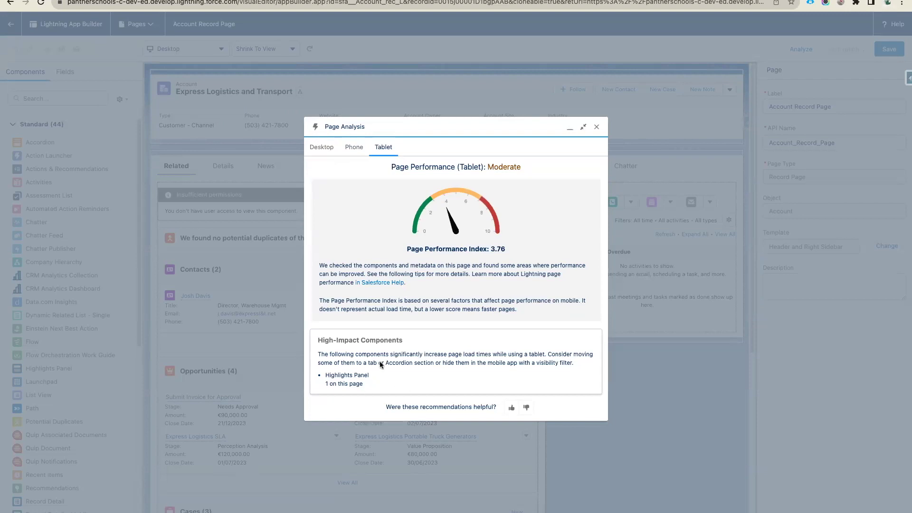
{"action": "left_click", "coordinate": [597, 128]}
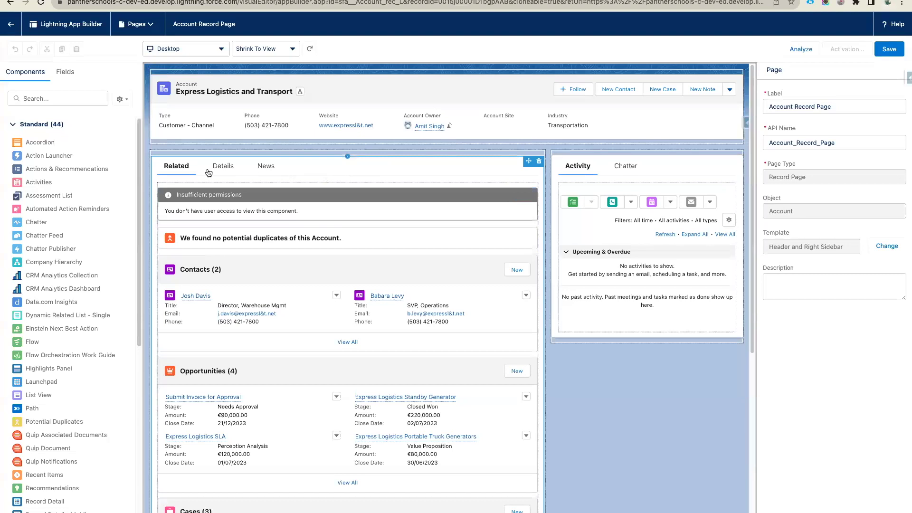
- Set the Tabs component's Default Tab to Details and run Analyze on the page
{"action": "left_click", "coordinate": [363, 167]}
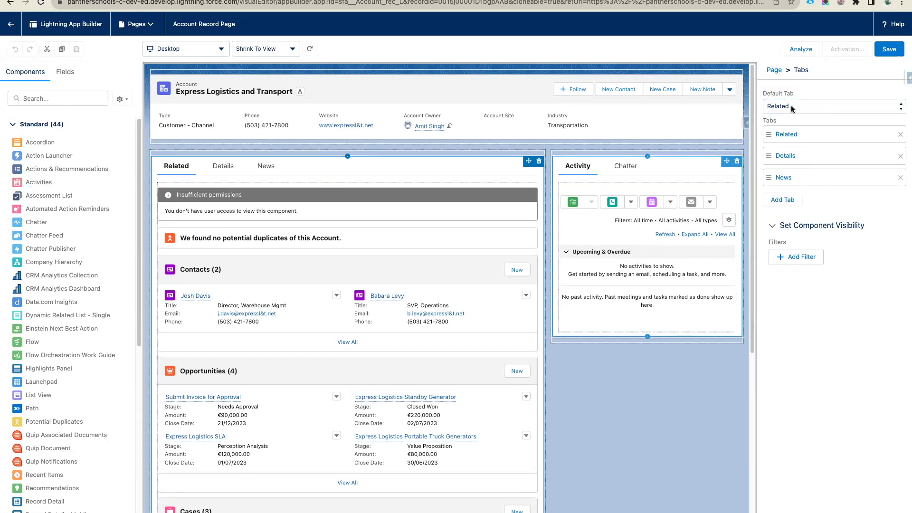
{"action": "left_click", "coordinate": [807, 108]}
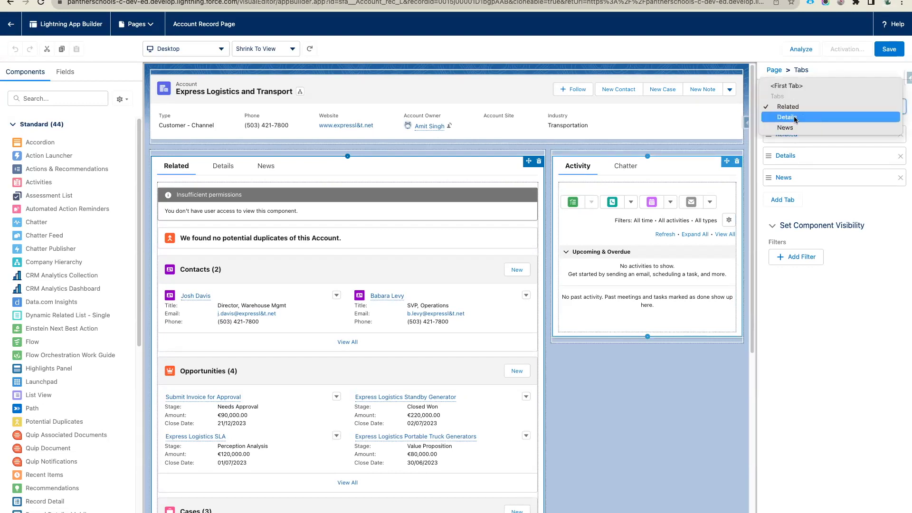
{"action": "left_click", "coordinate": [794, 117]}
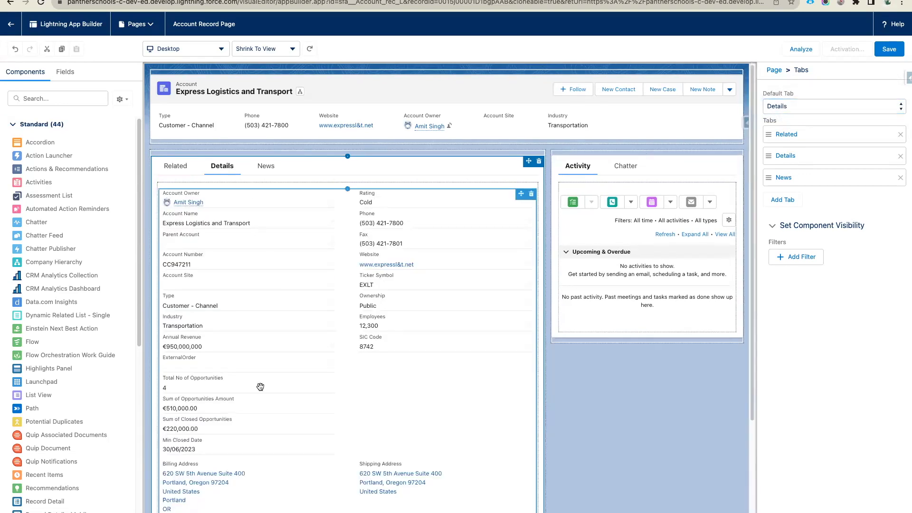
{"action": "left_click", "coordinate": [801, 51]}
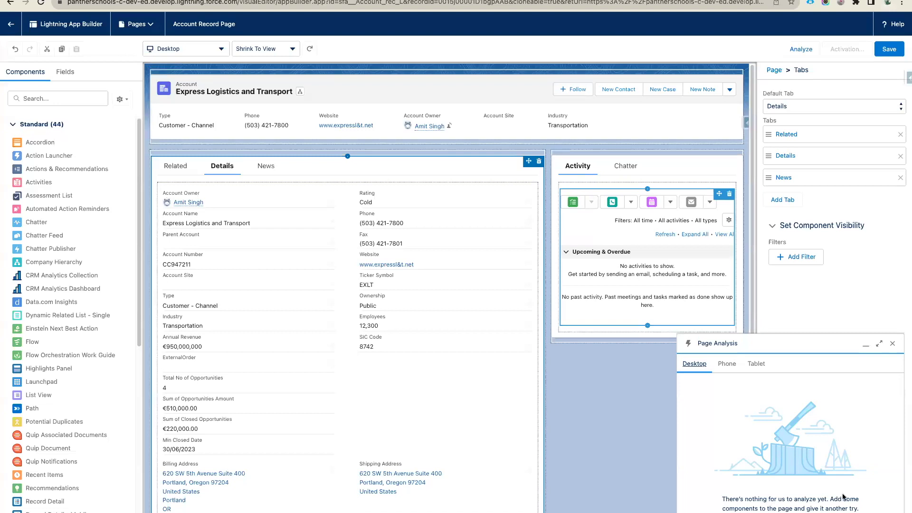
- Review the Good phone and Moderate tablet ratings, select the flagged Highlights Panel, then close Page Analysis
{"action": "left_click", "coordinate": [737, 363]}
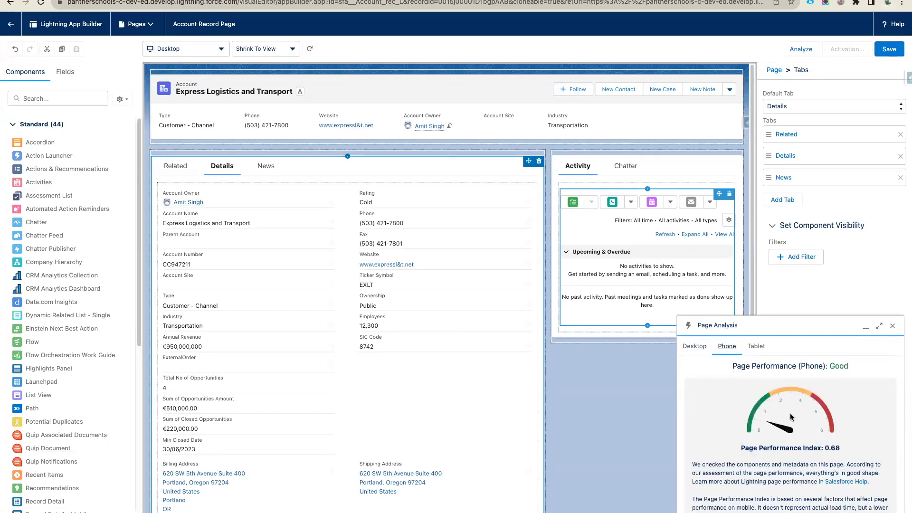
{"action": "left_click", "coordinate": [755, 352]}
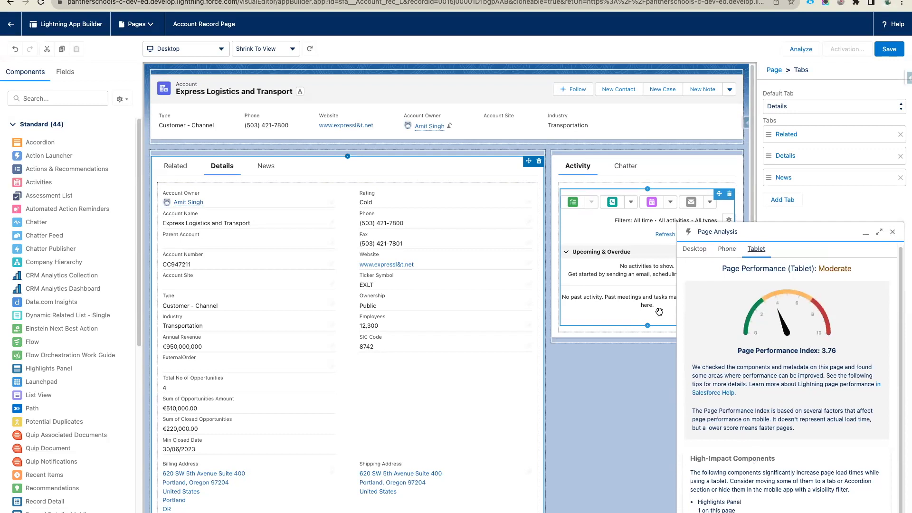
{"action": "left_click", "coordinate": [435, 112]}
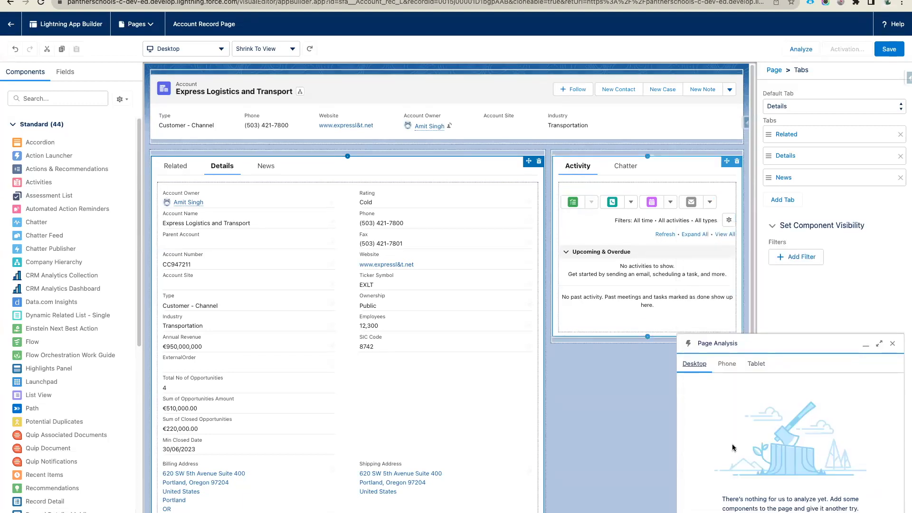
{"action": "left_click", "coordinate": [893, 344]}
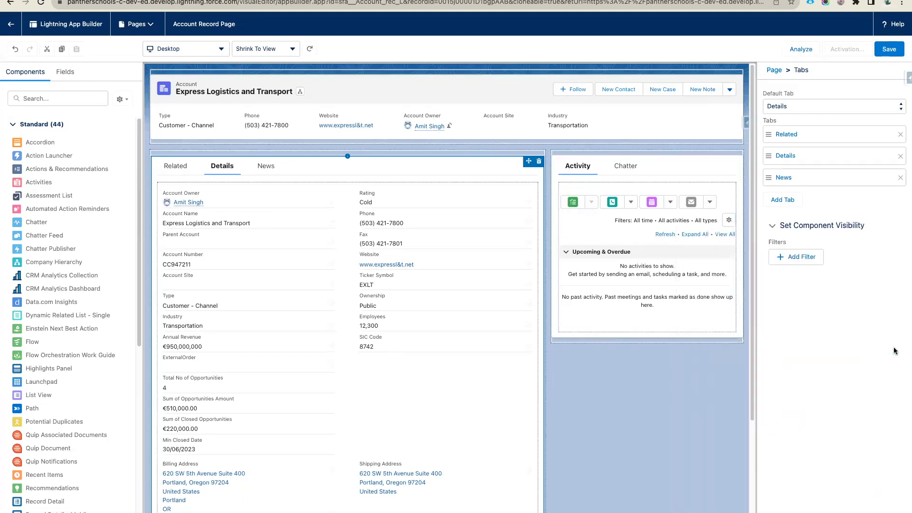
{"action": "scroll", "coordinate": [405, 415], "scroll_direction": "down", "scroll_amount": 3}
{"action": "scroll", "coordinate": [382, 294], "scroll_direction": "up", "scroll_amount": 3}
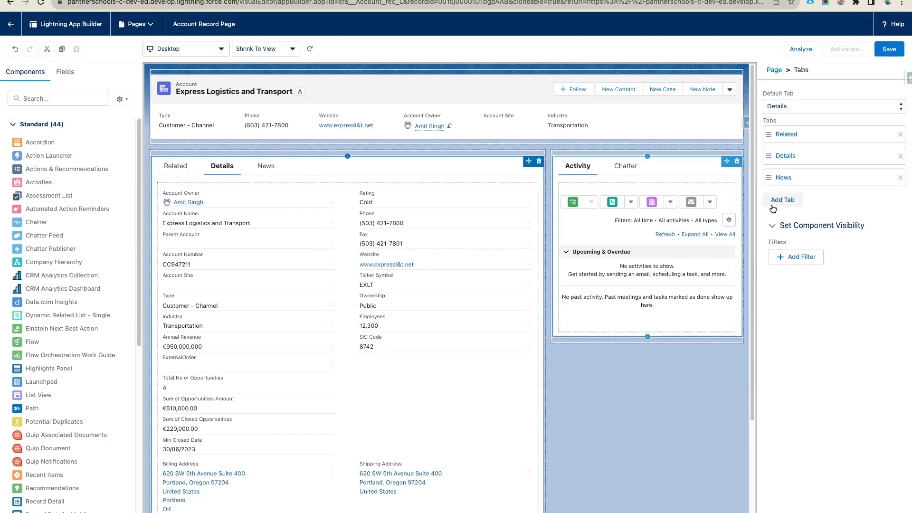
- Add a fourth tab to the tab set with the custom label 'Contacts'
{"action": "left_click", "coordinate": [784, 200]}
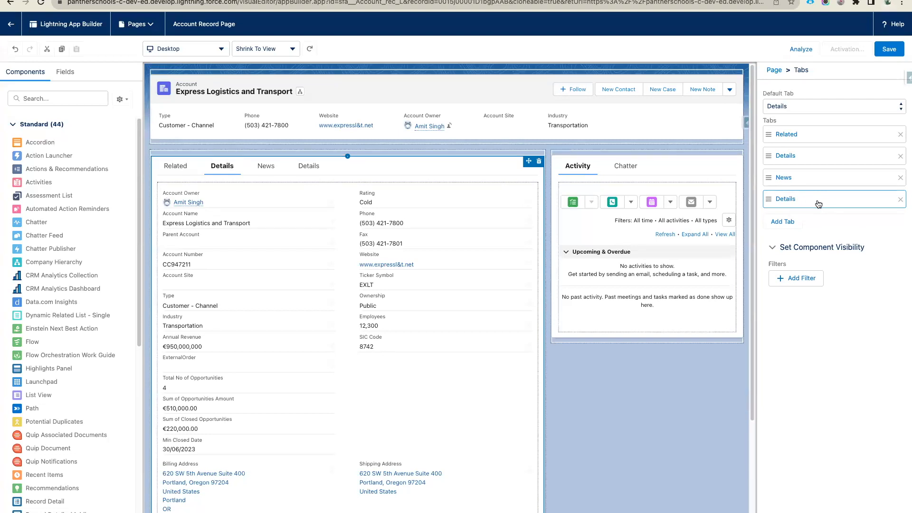
{"action": "left_click", "coordinate": [792, 206]}
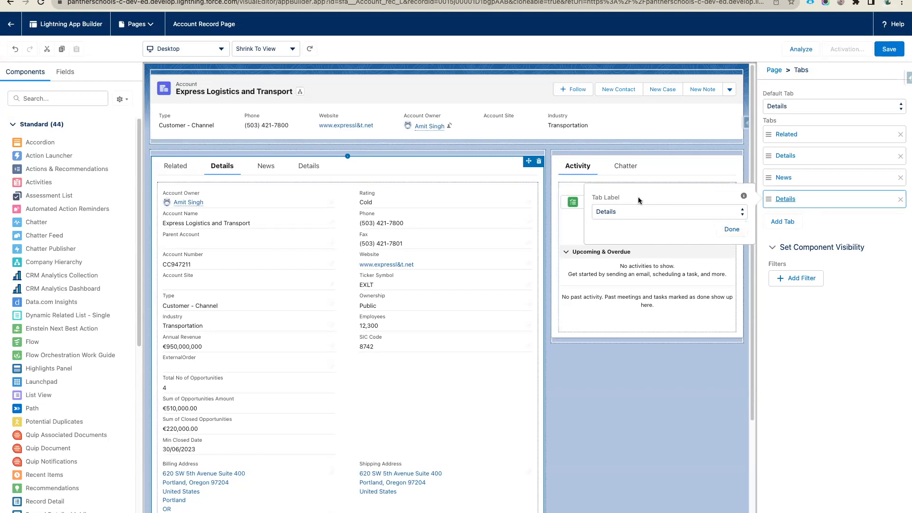
{"action": "left_click", "coordinate": [702, 214]}
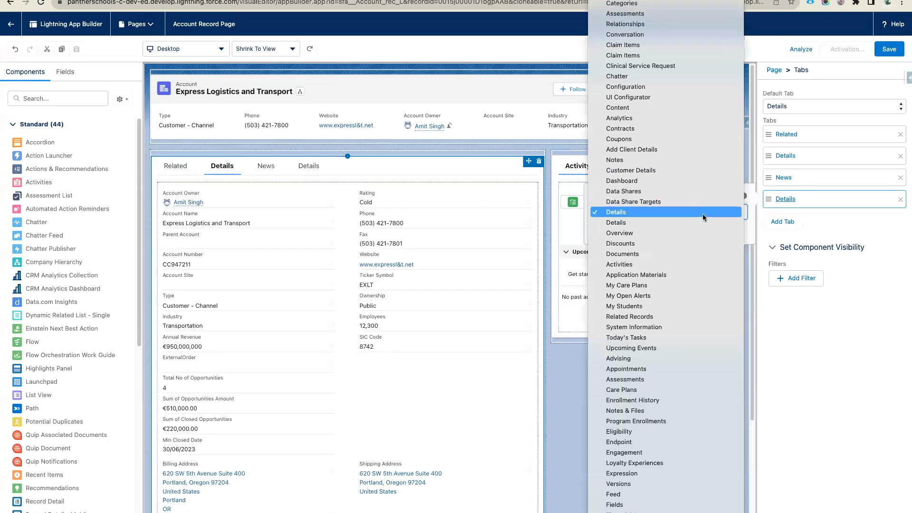
{"action": "scroll", "coordinate": [683, 270], "scroll_direction": "down", "scroll_amount": 15}
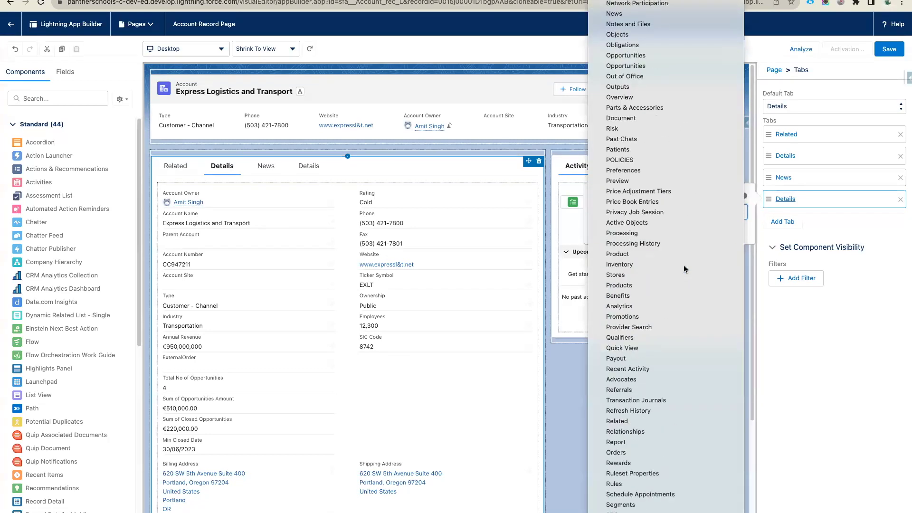
{"action": "scroll", "coordinate": [684, 269], "scroll_direction": "up", "scroll_amount": 15}
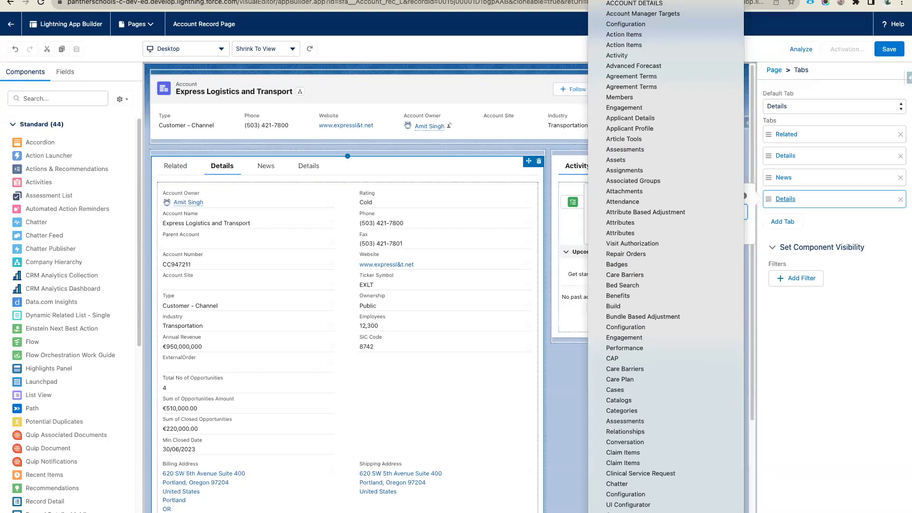
{"action": "left_click", "coordinate": [634, 3]}
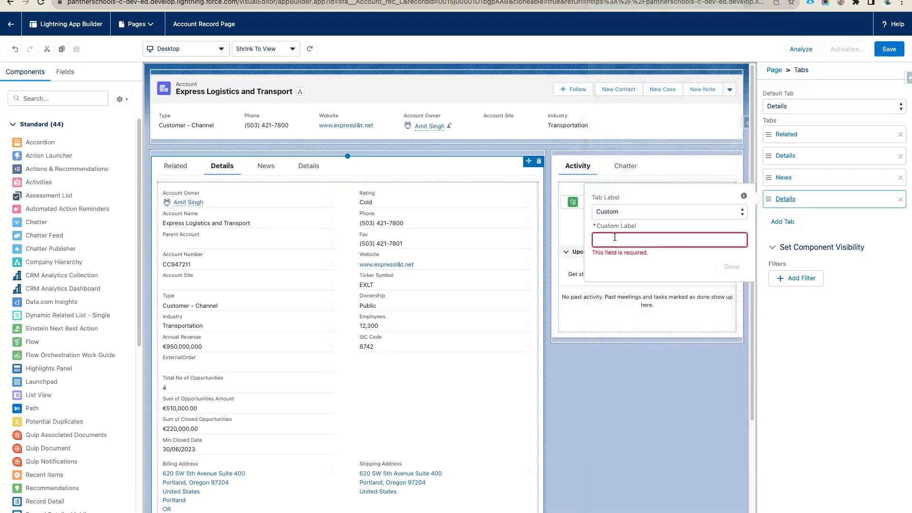
{"action": "type", "text": "Contyac"}
{"action": "key", "text": "BackSpace"}
{"action": "key", "text": "BackSpace"}
{"action": "type", "text": "acts"}
{"action": "left_click", "coordinate": [727, 262]}
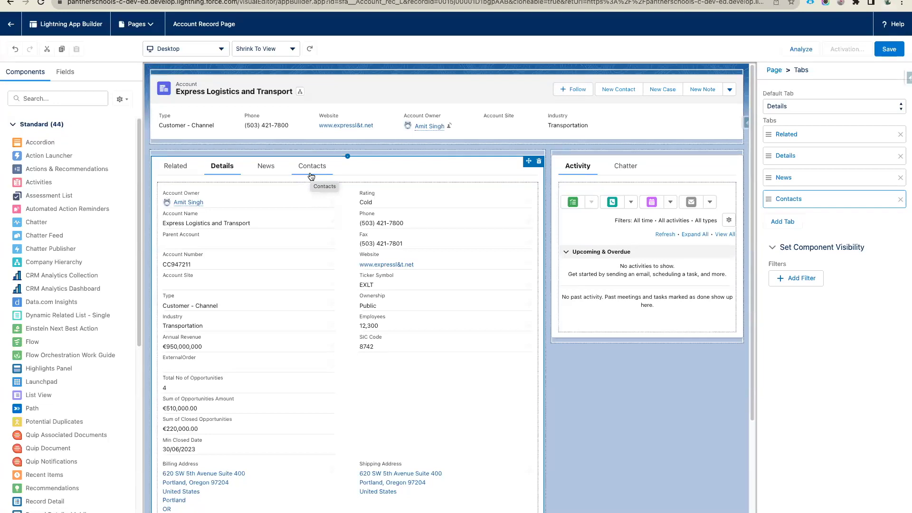
- Preview the Related, Details and News tabs on the canvas, ending on the empty Contacts tab
{"action": "left_click", "coordinate": [311, 175]}
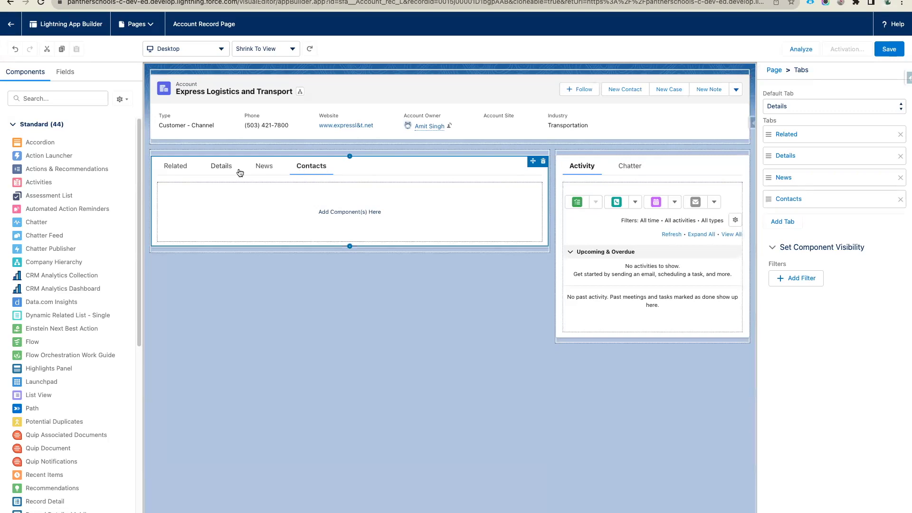
{"action": "left_click", "coordinate": [175, 172]}
{"action": "left_click", "coordinate": [221, 170]}
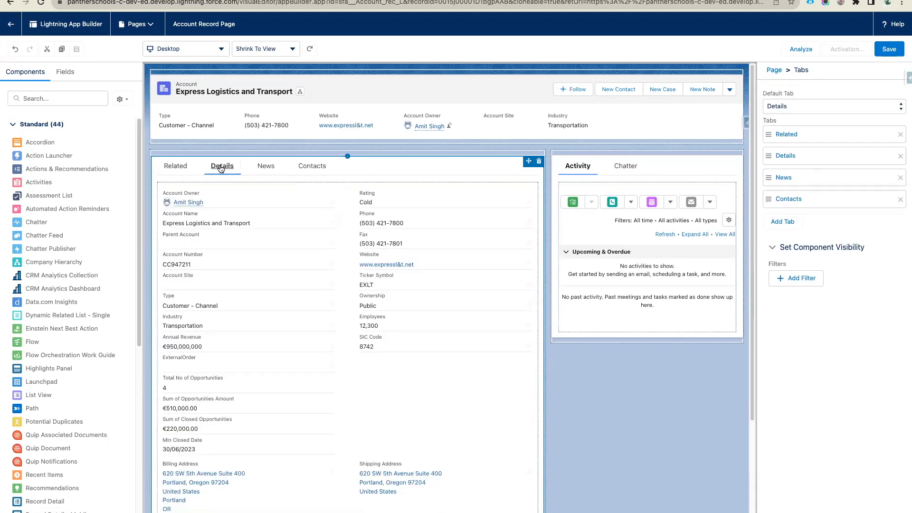
{"action": "left_click", "coordinate": [266, 170]}
{"action": "left_click", "coordinate": [317, 168]}
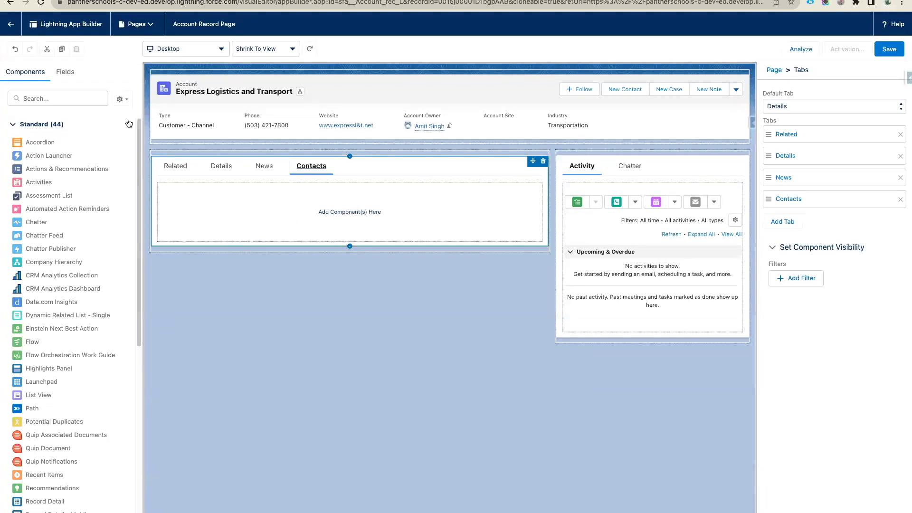
- Browse the Components list, then filter it by 'rela' to show the five related-list components
{"action": "left_click", "coordinate": [51, 93]}
{"action": "scroll", "coordinate": [61, 255], "scroll_direction": "down", "scroll_amount": 6}
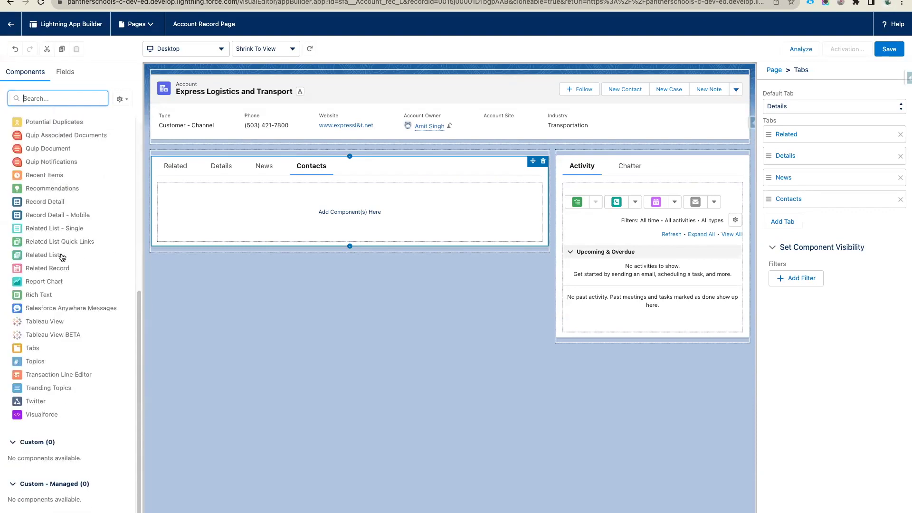
{"action": "scroll", "coordinate": [61, 257], "scroll_direction": "up", "scroll_amount": 6}
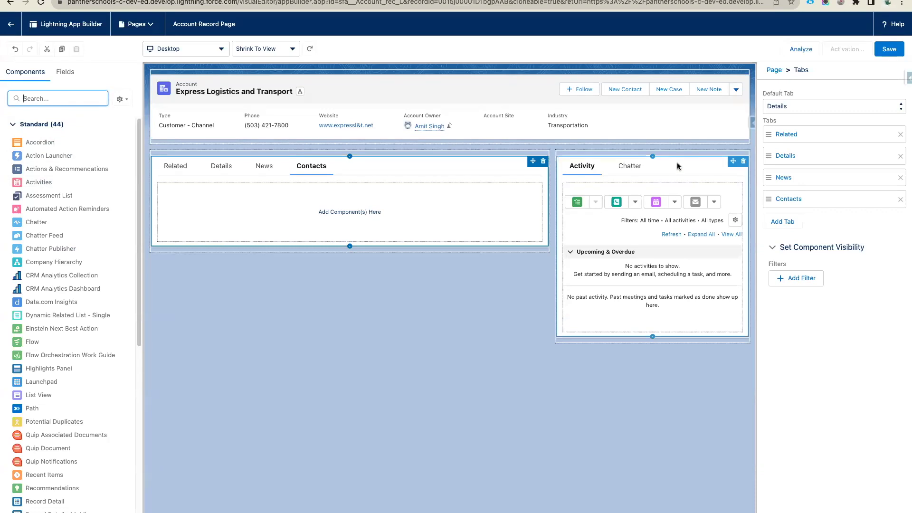
{"action": "scroll", "coordinate": [70, 326], "scroll_direction": "down", "scroll_amount": 3}
{"action": "scroll", "coordinate": [71, 325], "scroll_direction": "down", "scroll_amount": 3}
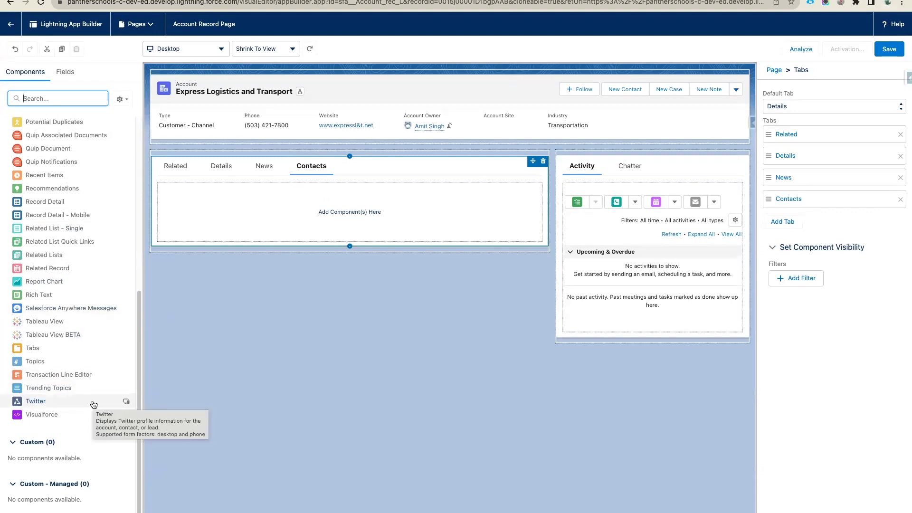
{"action": "scroll", "coordinate": [94, 404], "scroll_direction": "up", "scroll_amount": 6}
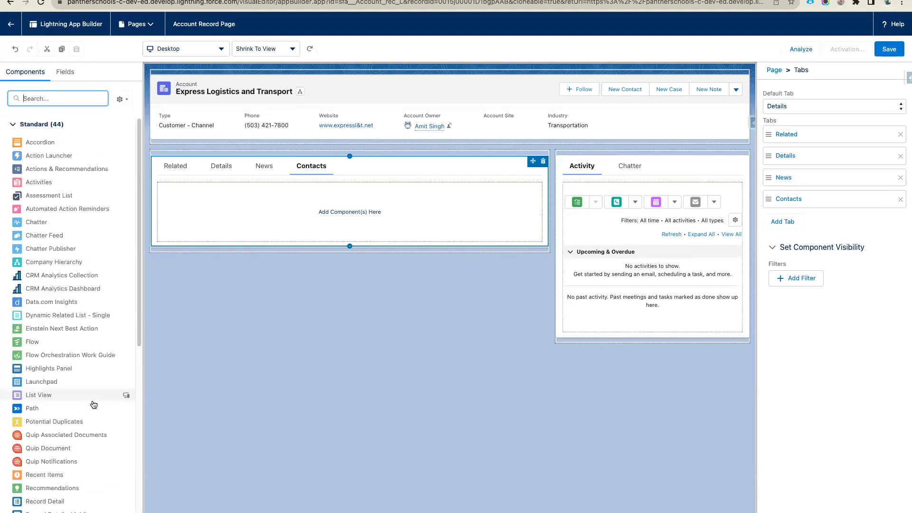
{"action": "mouse_move", "coordinate": [93, 404]}
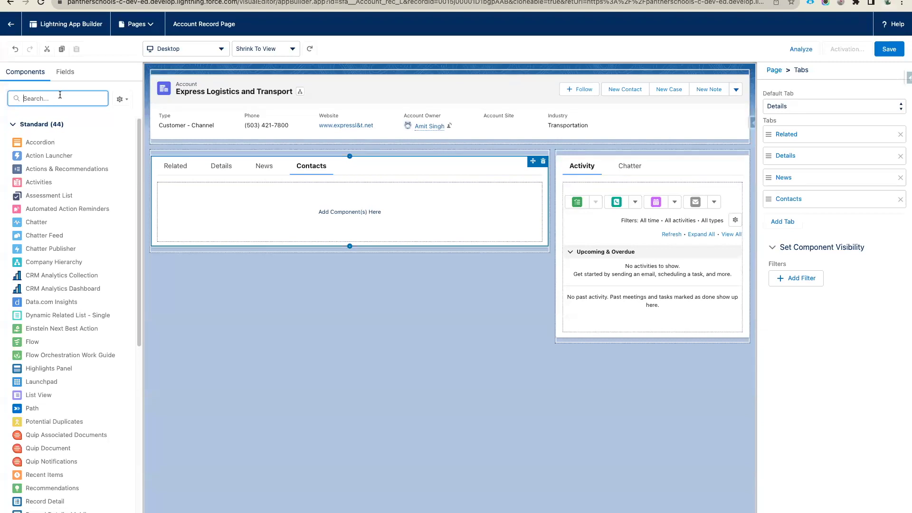
{"action": "type", "text": "rela"}
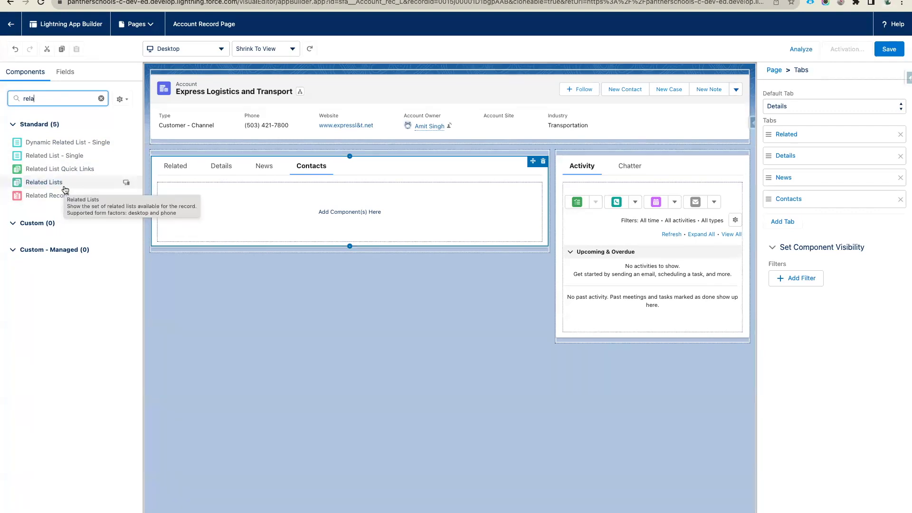
- Place the Related Lists component on the Contacts tab
{"action": "left_click_drag", "start_coordinate": [56, 188], "coordinate": [177, 200]}
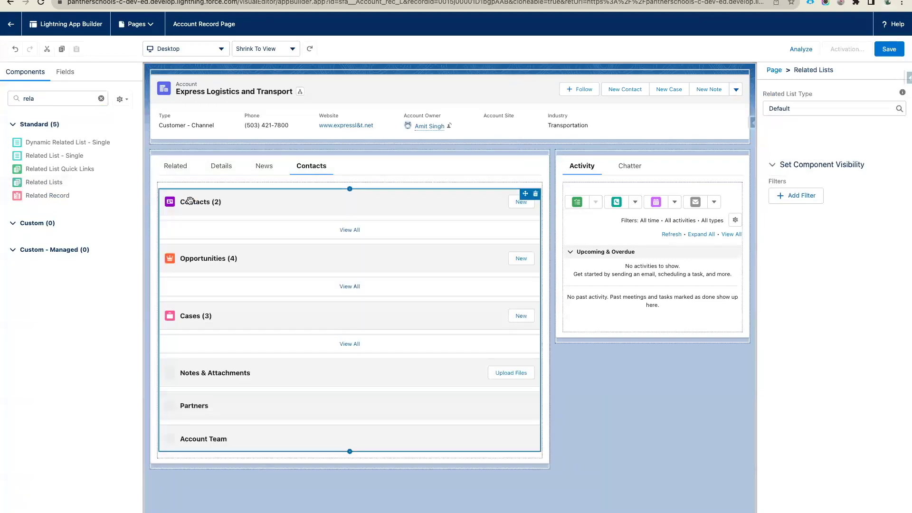
{"action": "scroll", "coordinate": [291, 327], "scroll_direction": "down", "scroll_amount": 5}
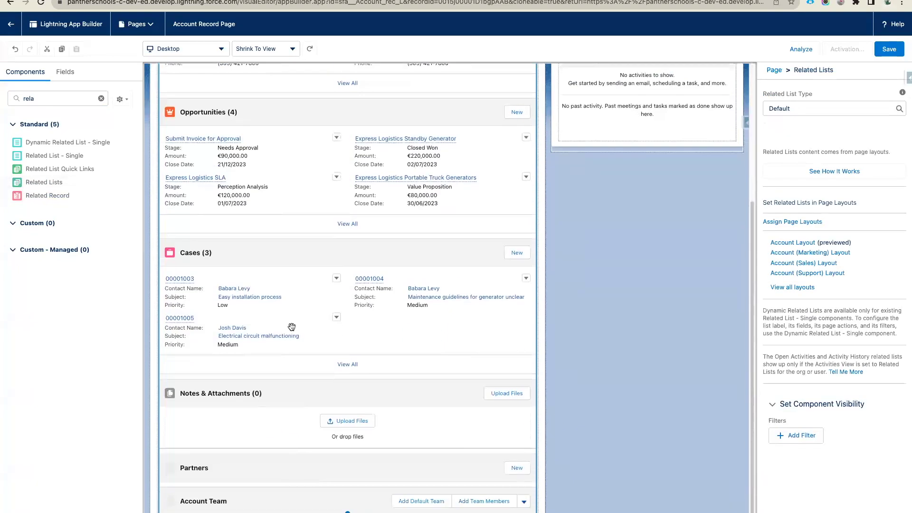
{"action": "scroll", "coordinate": [292, 327], "scroll_direction": "up", "scroll_amount": 5}
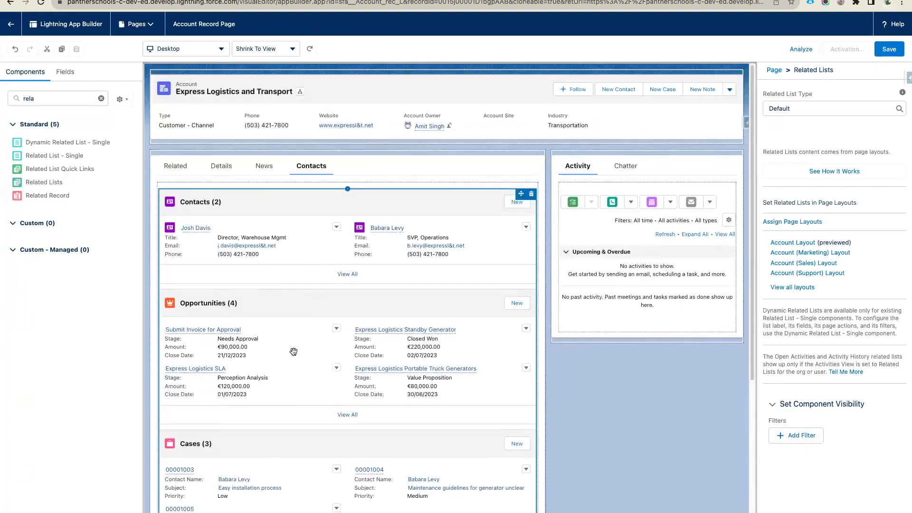
{"action": "scroll", "coordinate": [257, 366], "scroll_direction": "down", "scroll_amount": 5}
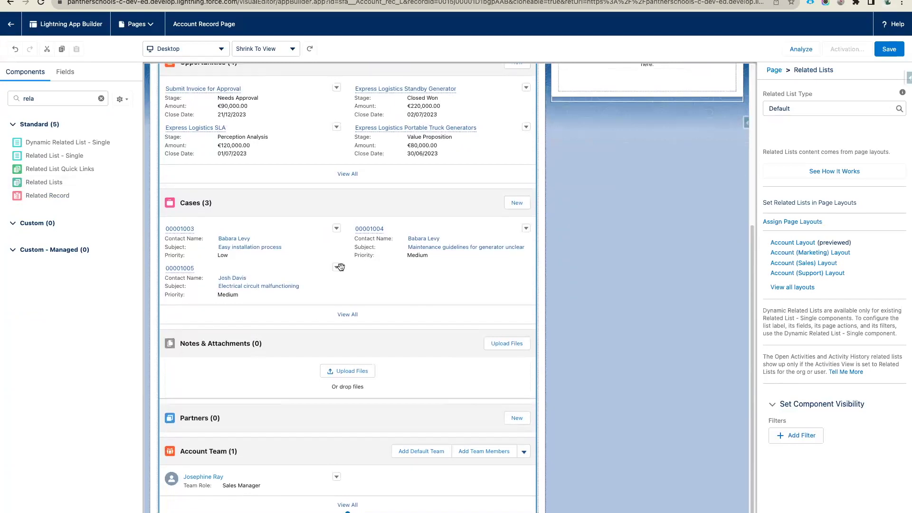
{"action": "scroll", "coordinate": [341, 267], "scroll_direction": "up", "scroll_amount": 5}
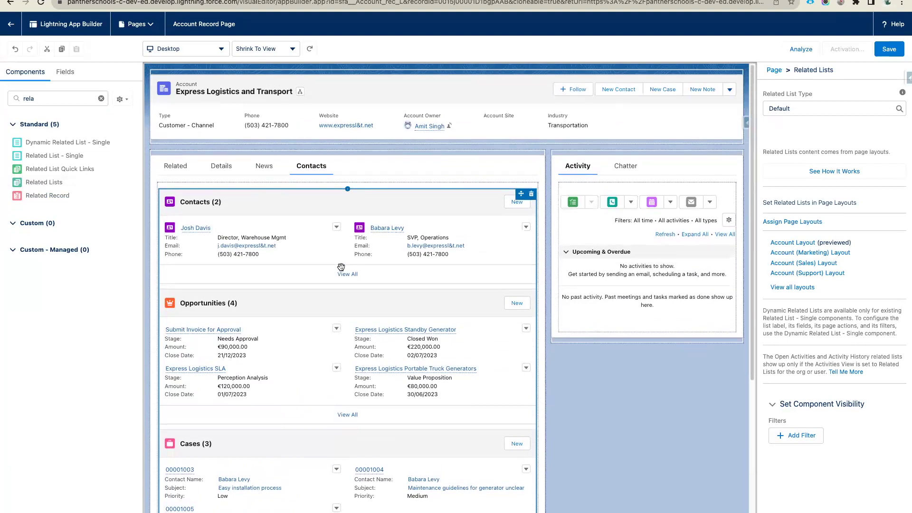
{"action": "scroll", "coordinate": [341, 267], "scroll_direction": "down", "scroll_amount": 5}
{"action": "scroll", "coordinate": [320, 400], "scroll_direction": "up", "scroll_amount": 5}
- Compare it with the Related tab's related lists, then delete it from the Contacts tab
{"action": "left_click", "coordinate": [179, 170]}
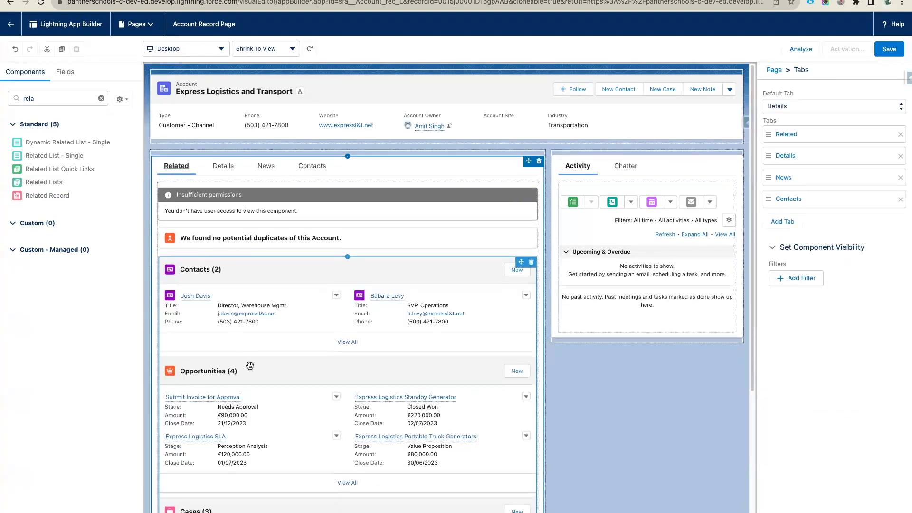
{"action": "left_click", "coordinate": [300, 353]}
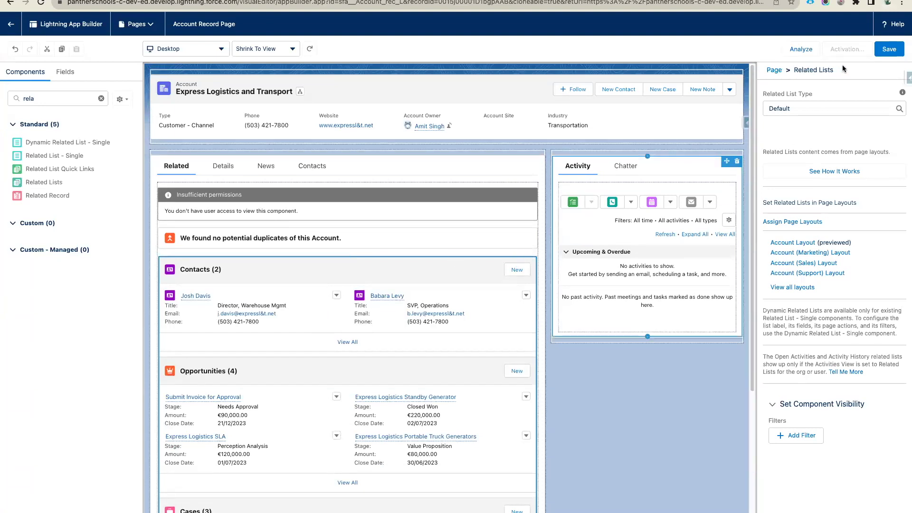
{"action": "left_click", "coordinate": [315, 167]}
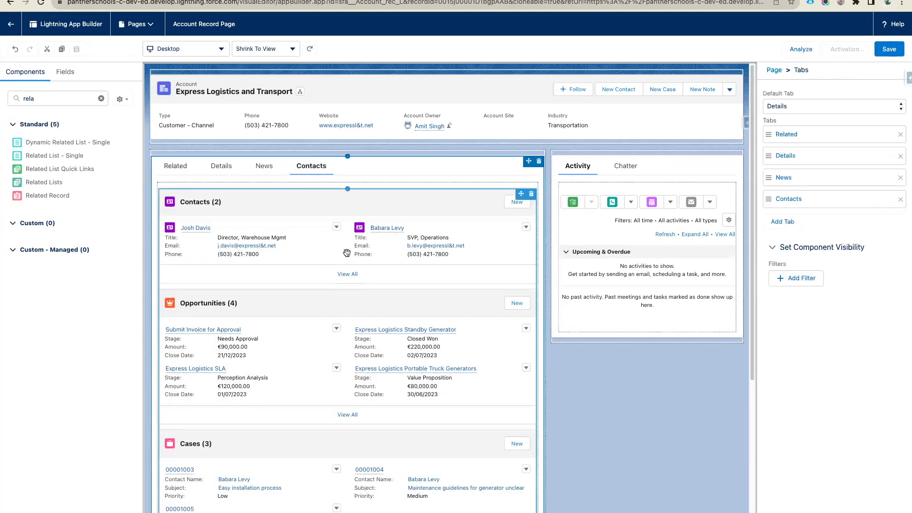
{"action": "left_click", "coordinate": [174, 164]}
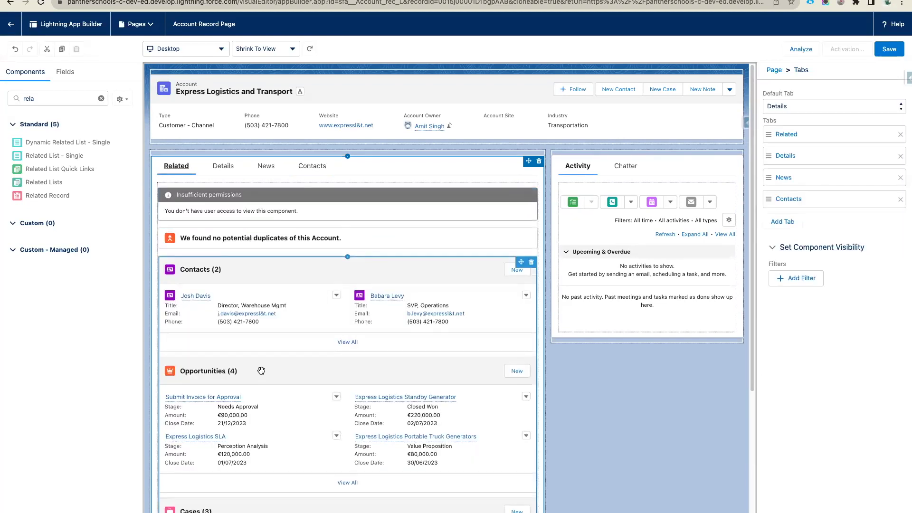
{"action": "left_click", "coordinate": [313, 171]}
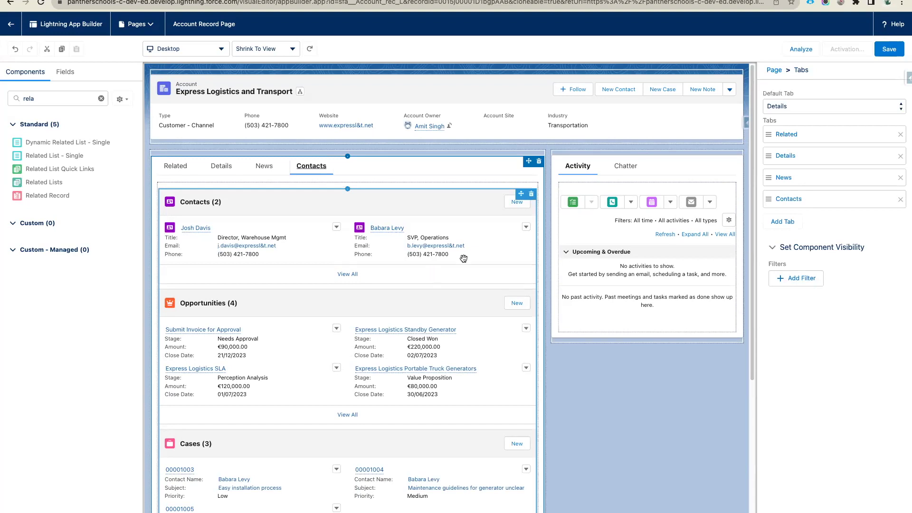
{"action": "left_click", "coordinate": [531, 195]}
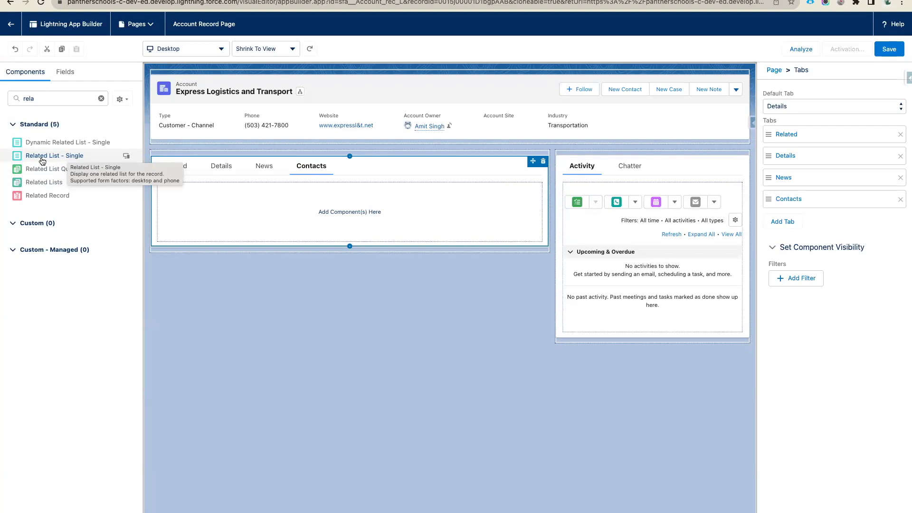
- Drag 'Related List - Single' into the Contacts tab's 'Add Component(s) Here' drop zone
{"action": "left_click_drag", "start_coordinate": [43, 161], "coordinate": [197, 210]}
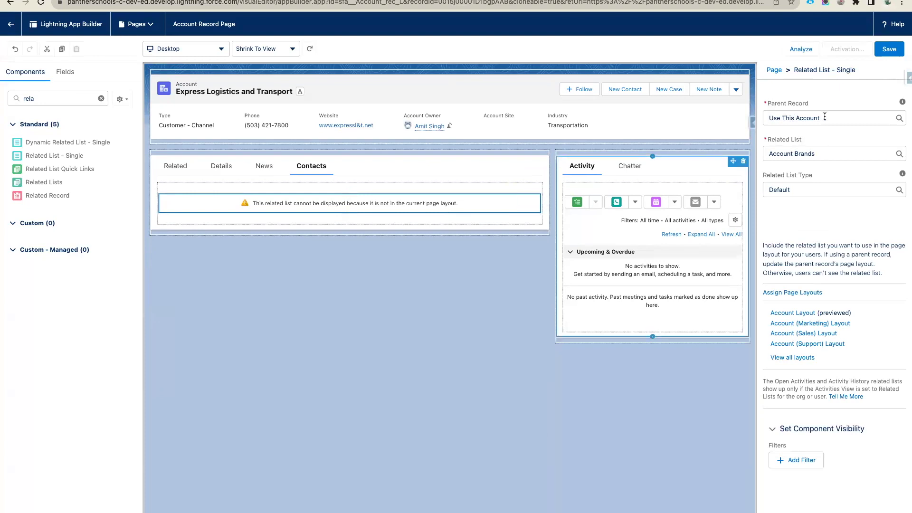
- Set the single related list's Related List property to Contacts, showing Contacts (2)
{"action": "left_click", "coordinate": [816, 153]}
{"action": "scroll", "coordinate": [817, 176], "scroll_direction": "down", "scroll_amount": 3}
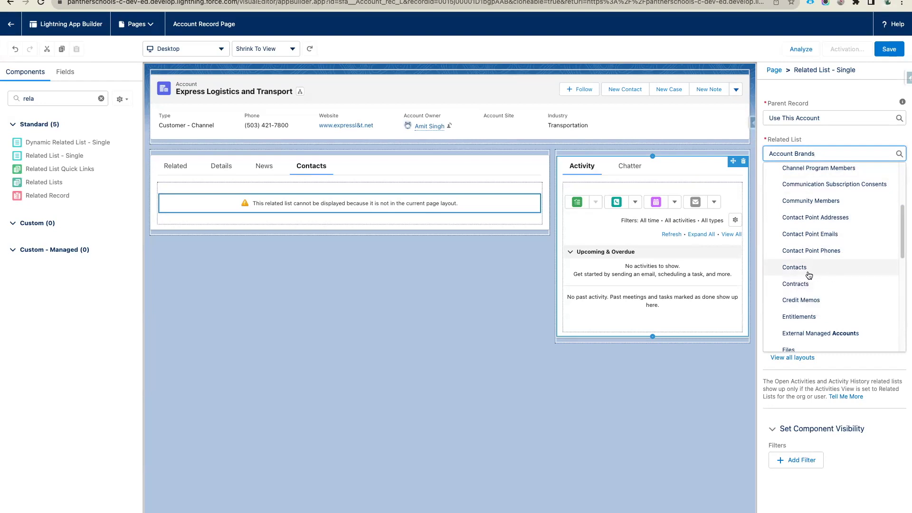
{"action": "left_click", "coordinate": [815, 273]}
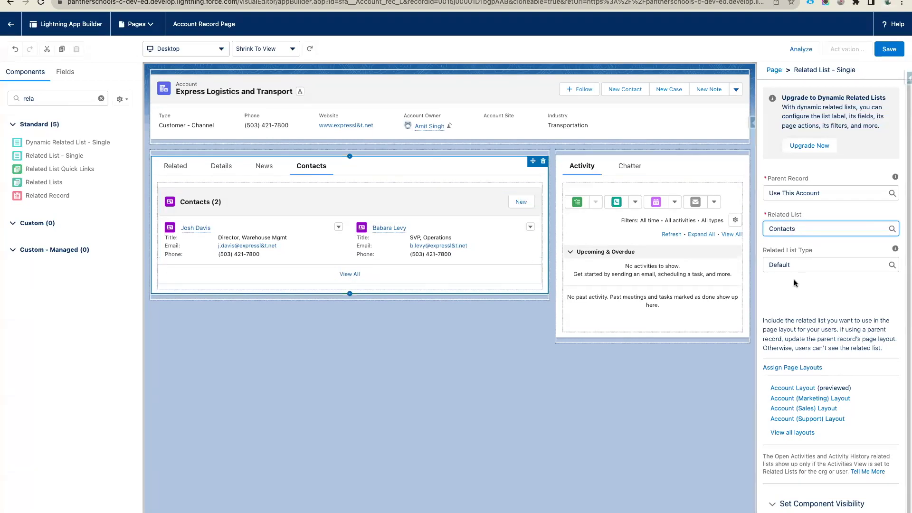
- Try the Basic List, Enhanced List and Tile types for the Contacts list, returning to Enhanced List
{"action": "left_click", "coordinate": [804, 265]}
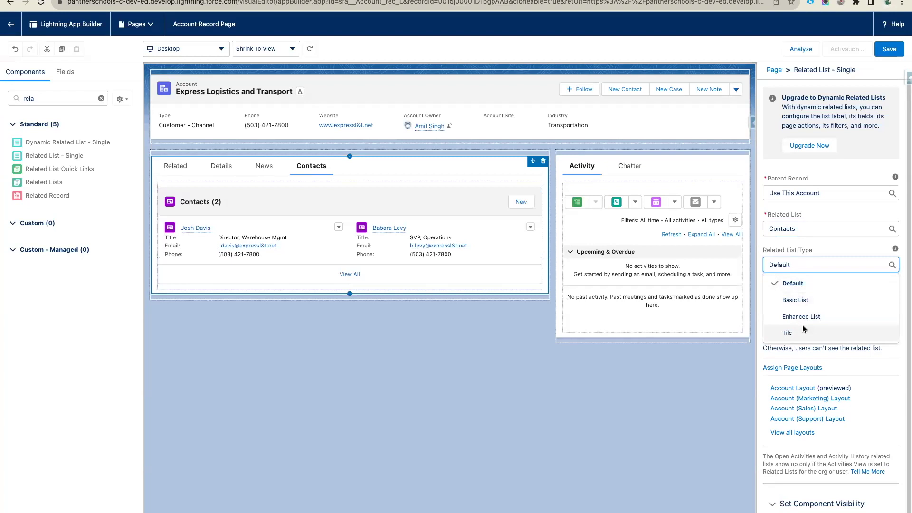
{"action": "left_click", "coordinate": [803, 301]}
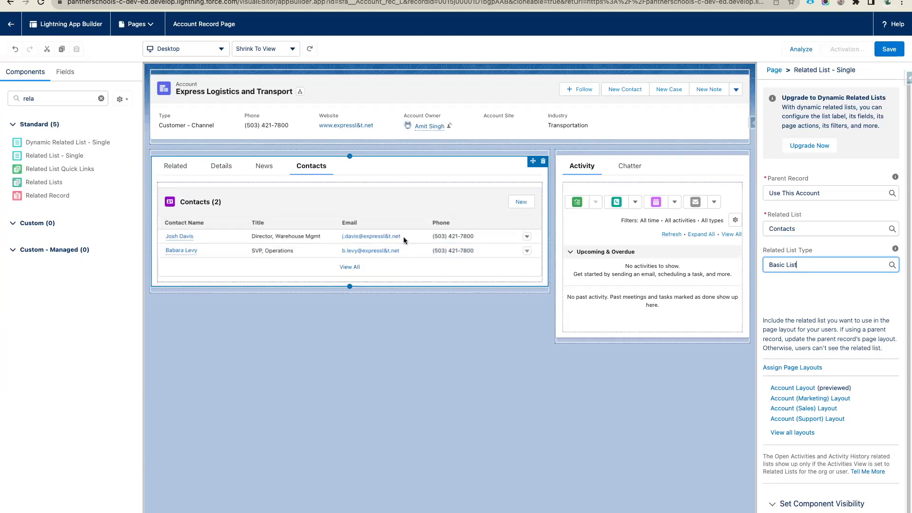
{"action": "left_click", "coordinate": [806, 272]}
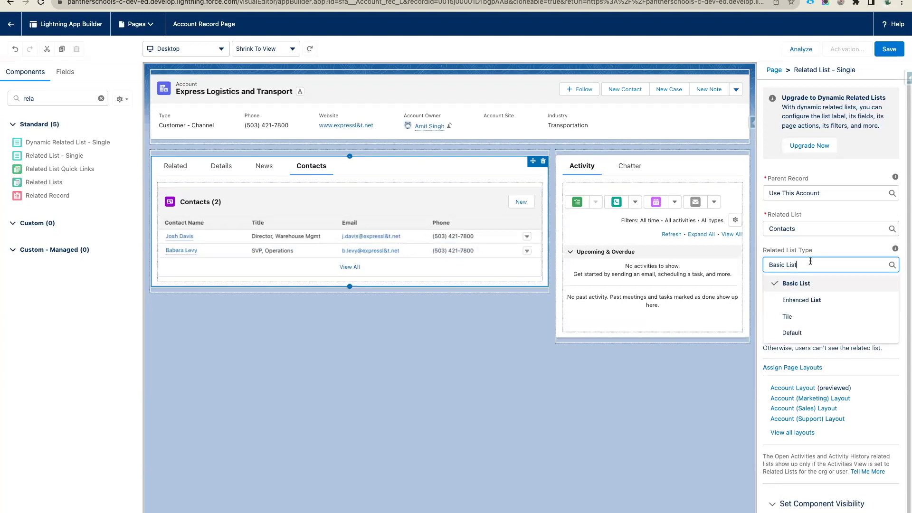
{"action": "left_click", "coordinate": [807, 300]}
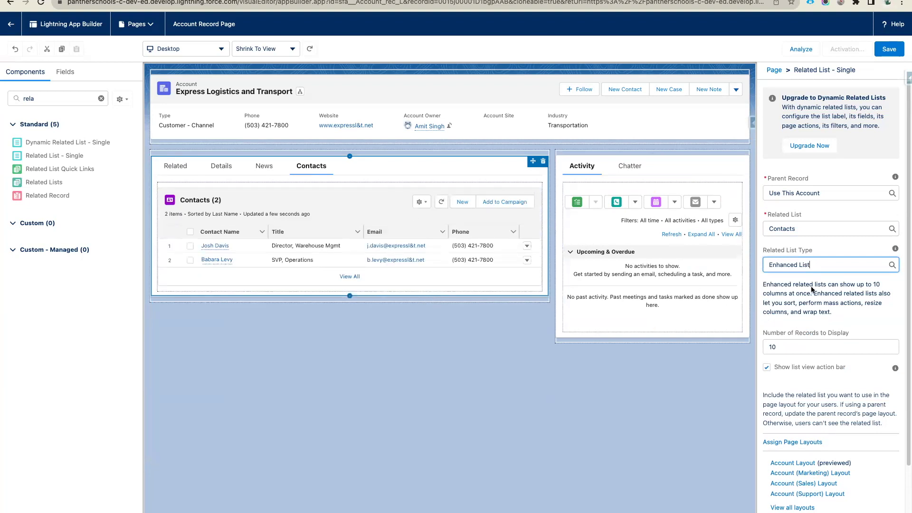
{"action": "left_click", "coordinate": [824, 263]}
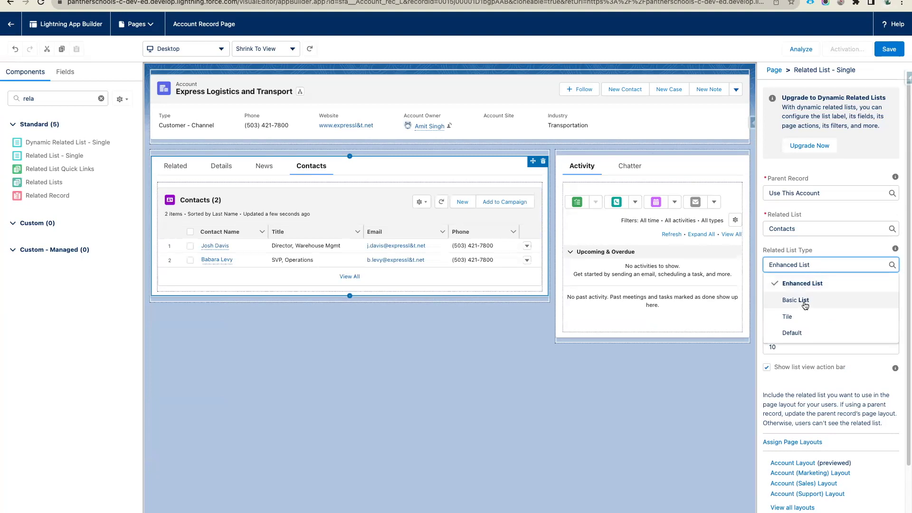
{"action": "left_click", "coordinate": [803, 319]}
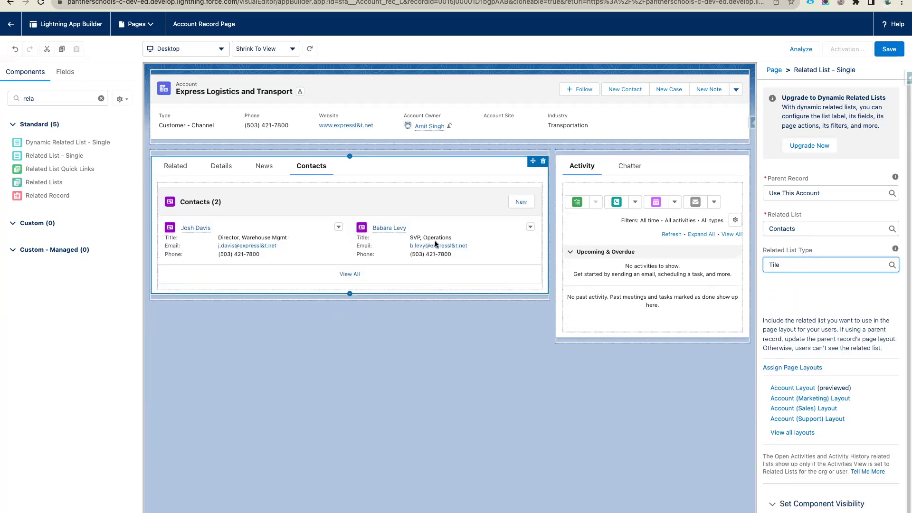
{"action": "left_click", "coordinate": [805, 264]}
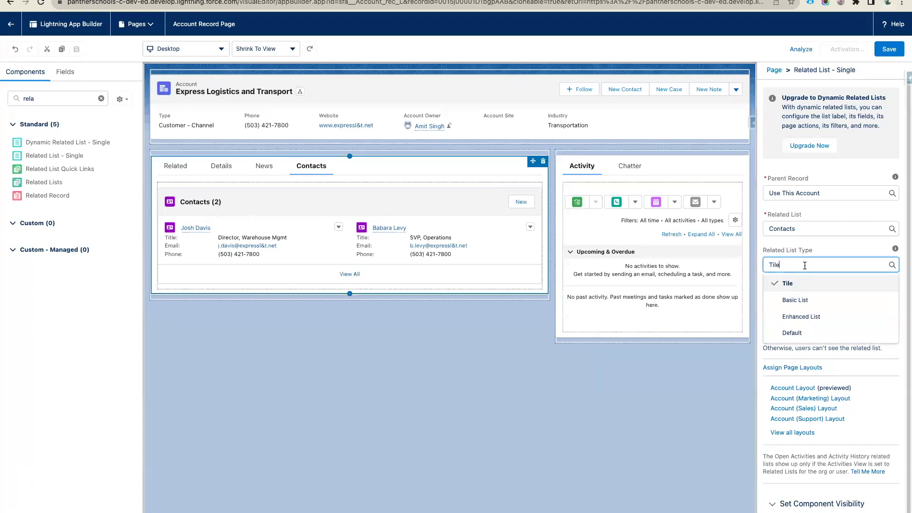
{"action": "left_click", "coordinate": [803, 317]}
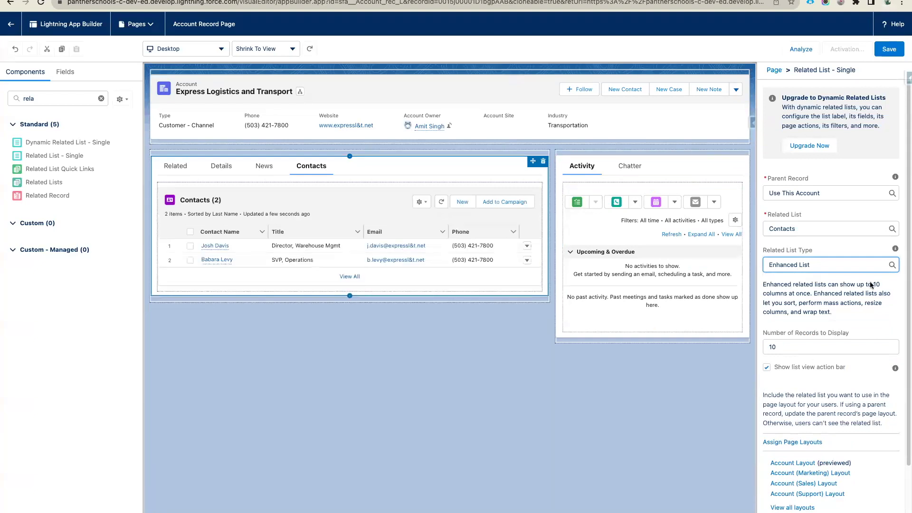
- Keep Enhanced List as the related list type and review the remaining list properties
{"action": "left_click_drag", "start_coordinate": [811, 265], "coordinate": [757, 261]}
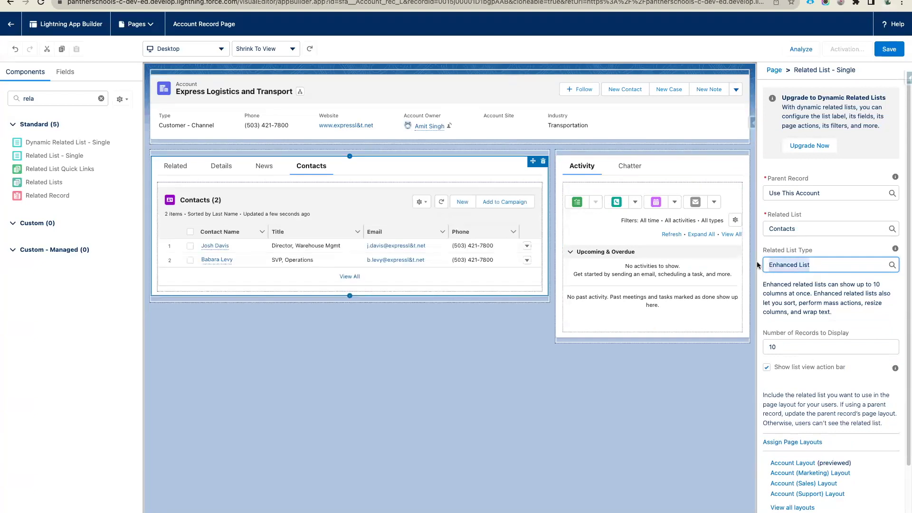
{"action": "left_click", "coordinate": [836, 264]}
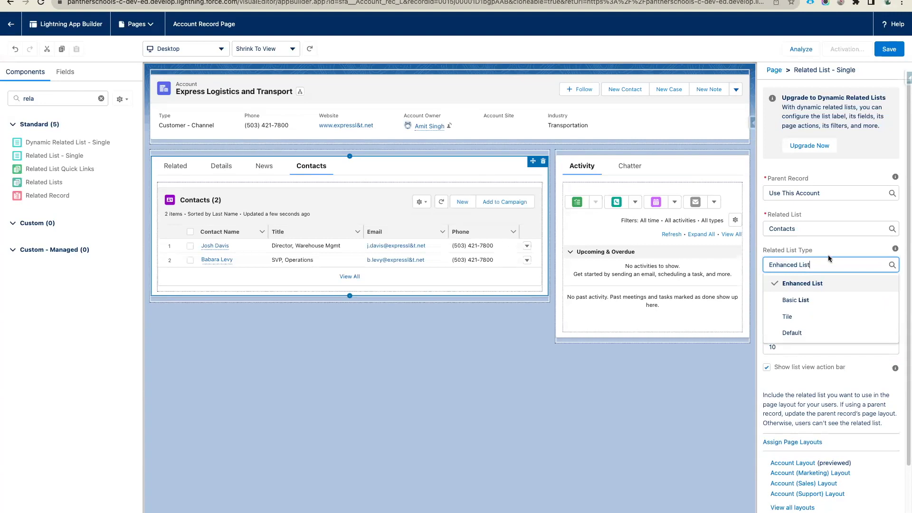
{"action": "left_click", "coordinate": [819, 249]}
{"action": "scroll", "coordinate": [816, 236], "scroll_direction": "down", "scroll_amount": 3}
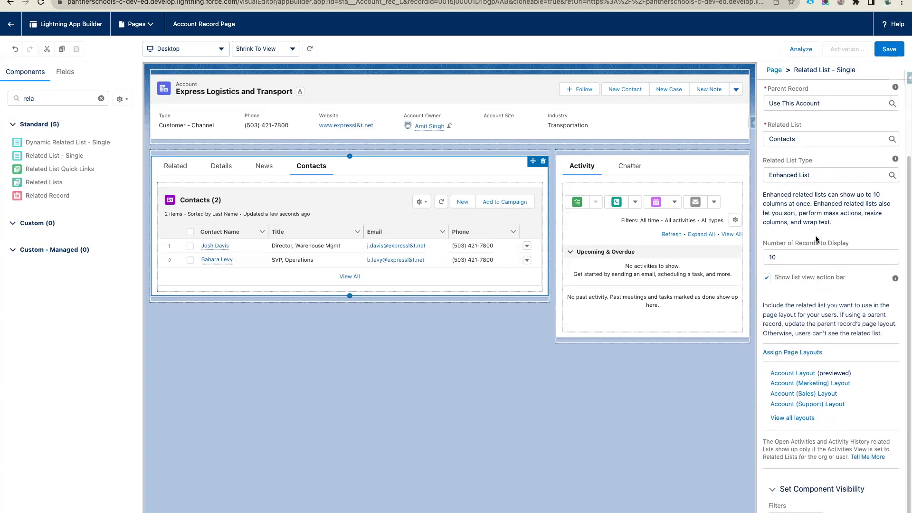
{"action": "left_click", "coordinate": [808, 174]}
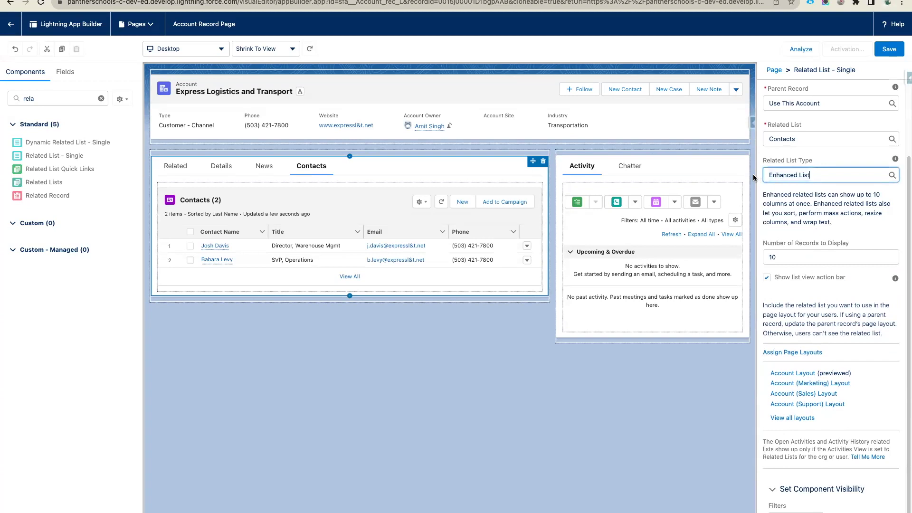
{"action": "left_click", "coordinate": [817, 161]}
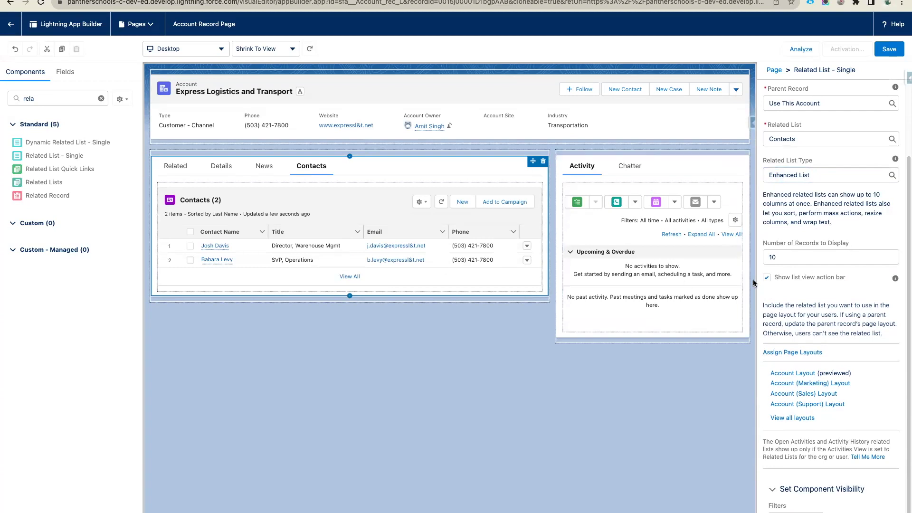
- Edit the Contacts list's number of records to display, changing the 10 value
{"action": "left_click", "coordinate": [787, 258]}
{"action": "double_click", "coordinate": [788, 257]}
{"action": "left_click", "coordinate": [797, 256]}
{"action": "key", "text": "BackSpace"}
{"action": "type", "text": "5"}
- Toggle the list view action bar off and on, then select the Tabs component to review its tabs
{"action": "left_click", "coordinate": [766, 277]}
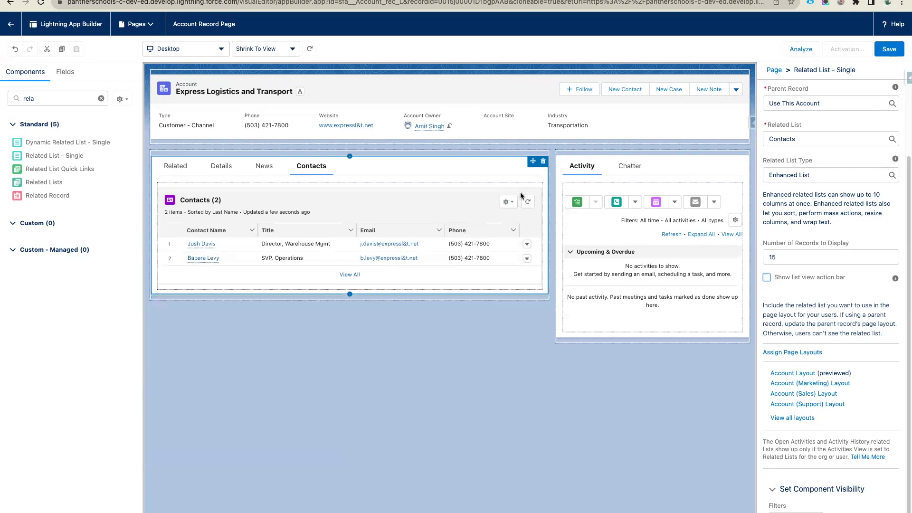
{"action": "left_click", "coordinate": [766, 278]}
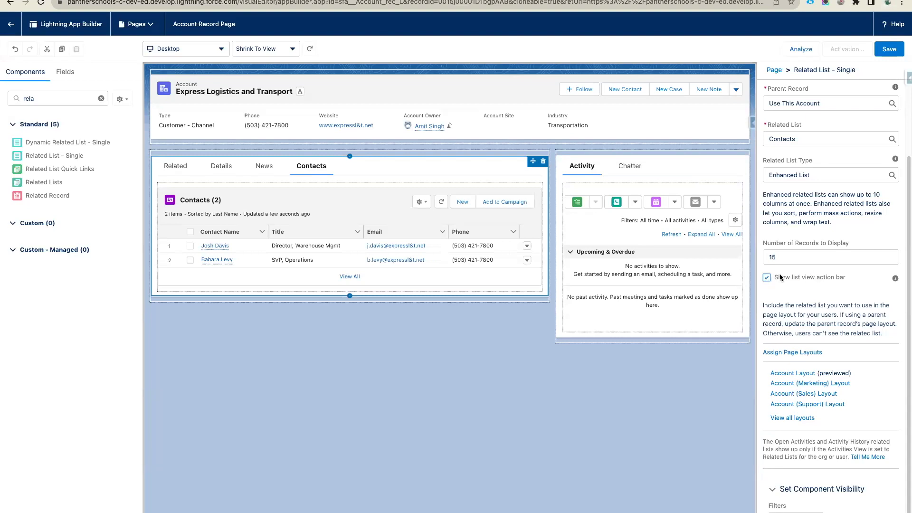
{"action": "left_click", "coordinate": [766, 277]}
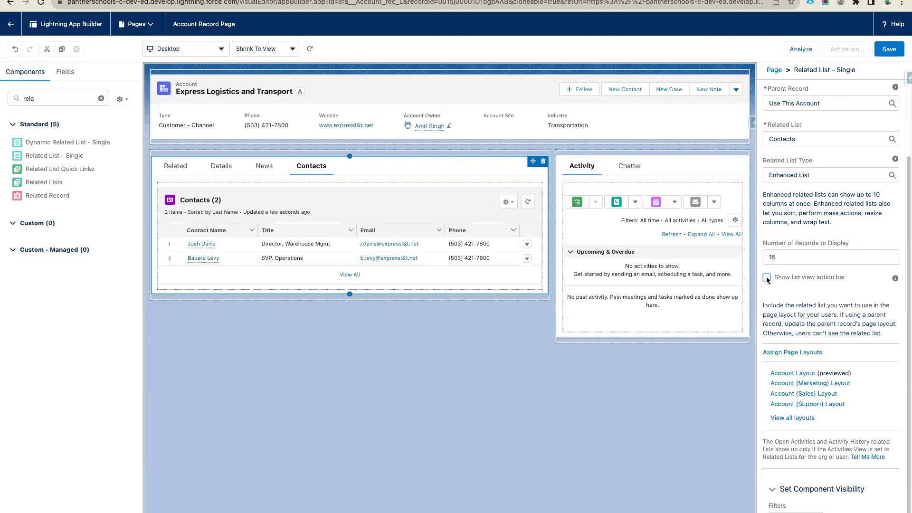
{"action": "left_click", "coordinate": [766, 278]}
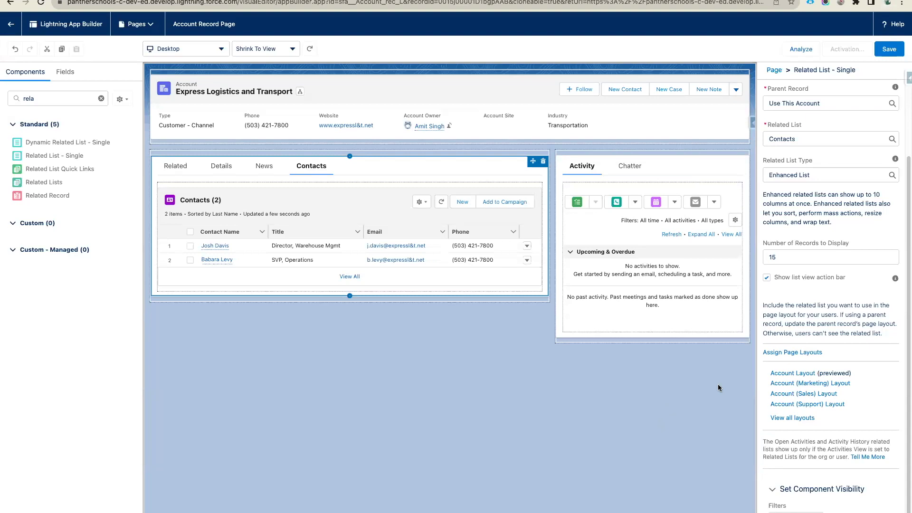
{"action": "left_click", "coordinate": [355, 173]}
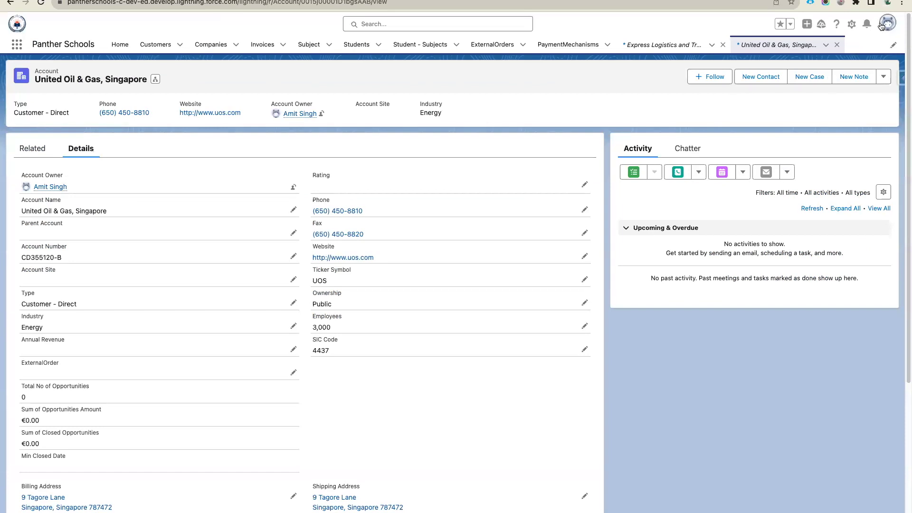
{"action": "left_click", "coordinate": [887, 23]}
{"action": "left_click", "coordinate": [772, 307]}
{"action": "left_click", "coordinate": [67, 132]}
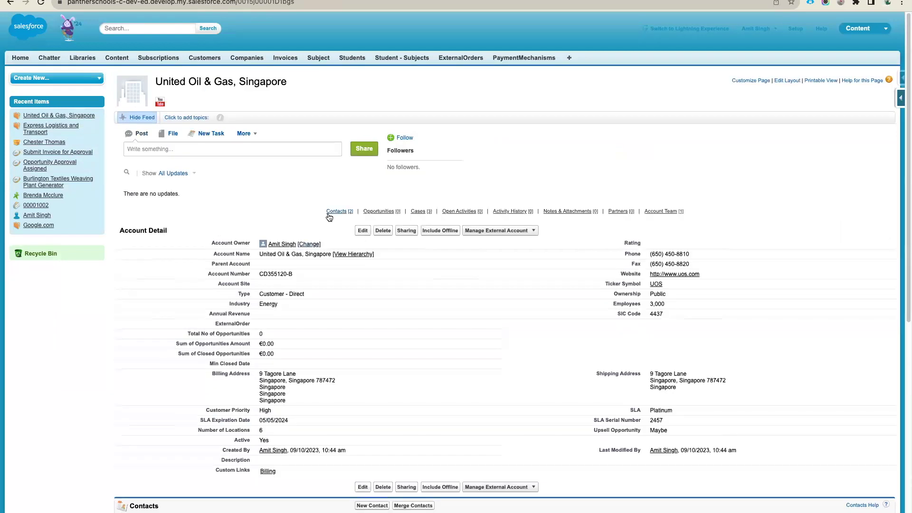
{"action": "mouse_move", "coordinate": [389, 213]}
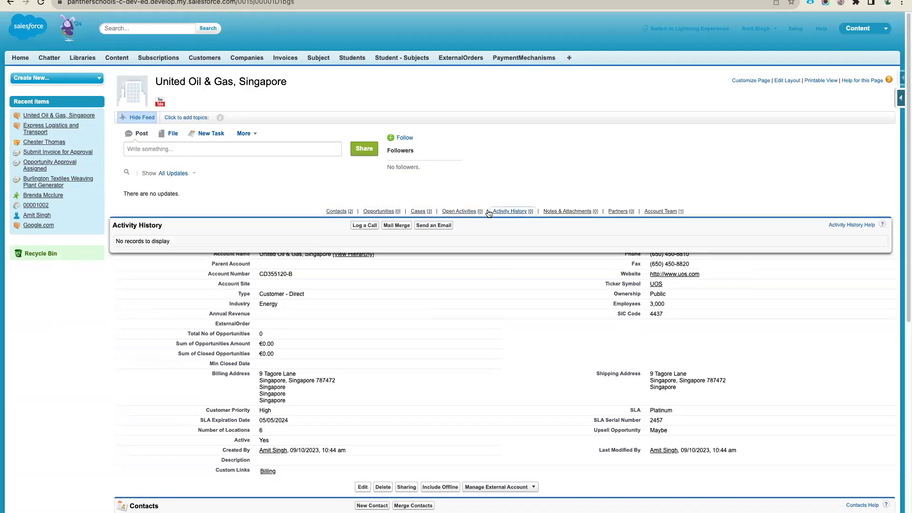
{"action": "mouse_move", "coordinate": [671, 212]}
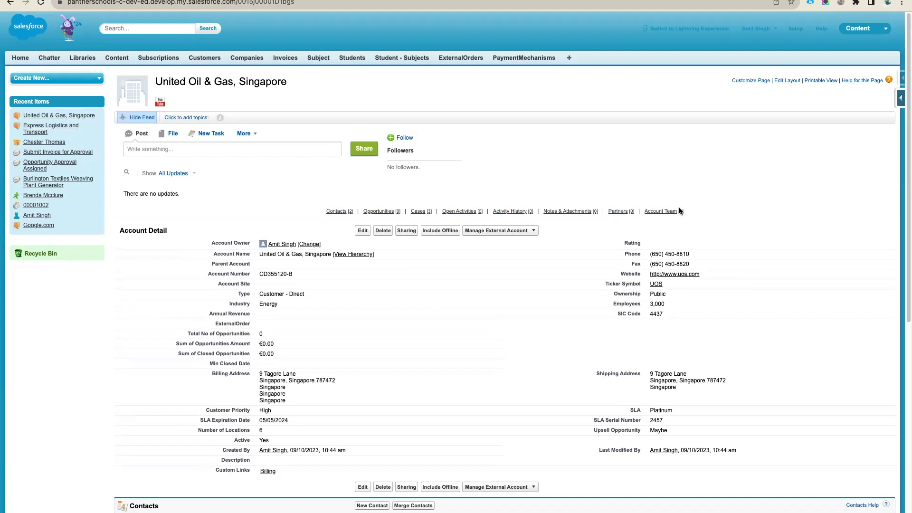
{"action": "left_click", "coordinate": [668, 213]}
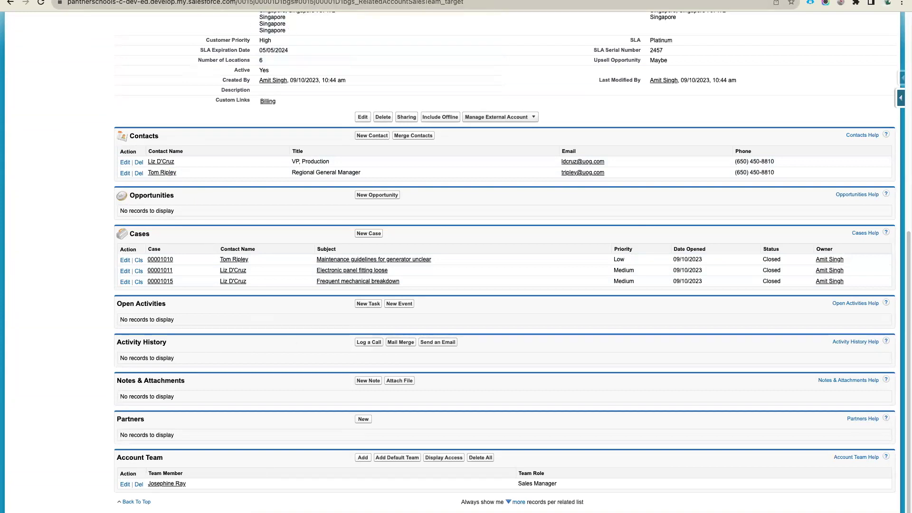
{"action": "left_click", "coordinate": [285, 1]}
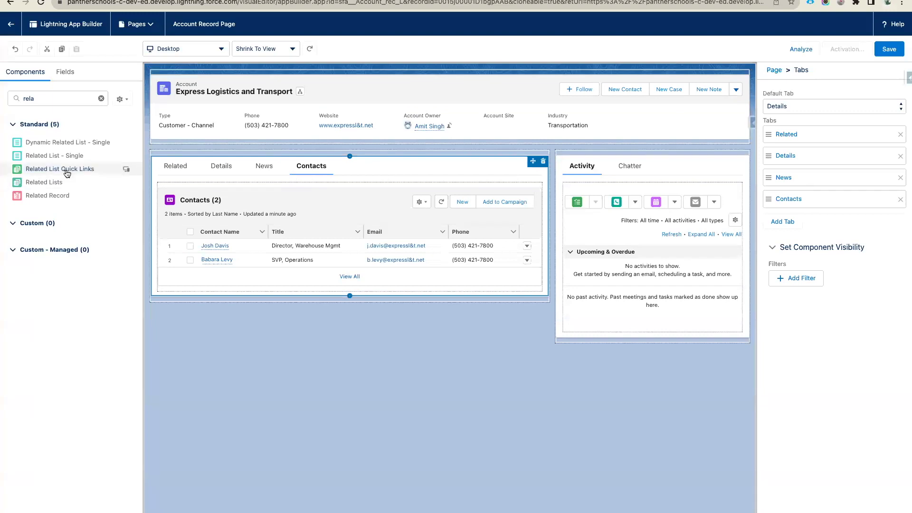
- Drop Related List Quick Links between the account header and the tabs
{"action": "mouse_move", "coordinate": [57, 171]}
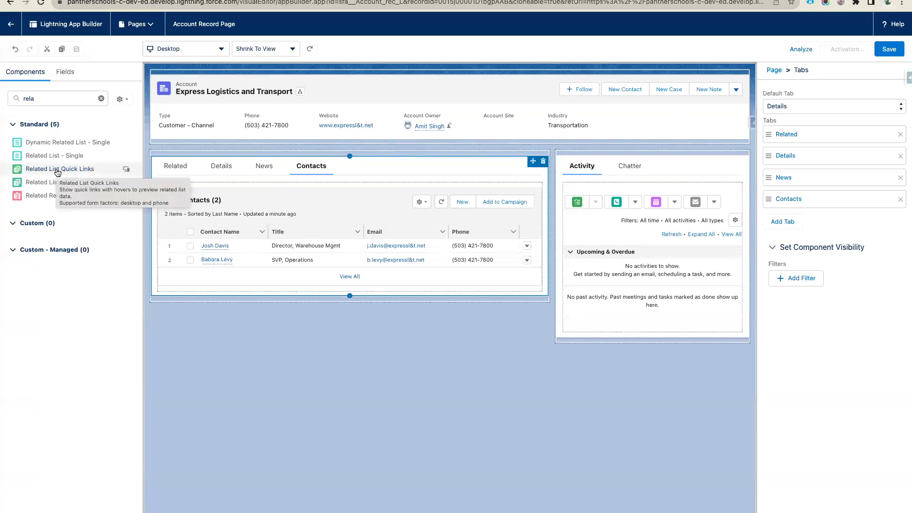
{"action": "left_click_drag", "start_coordinate": [56, 171], "coordinate": [222, 141]}
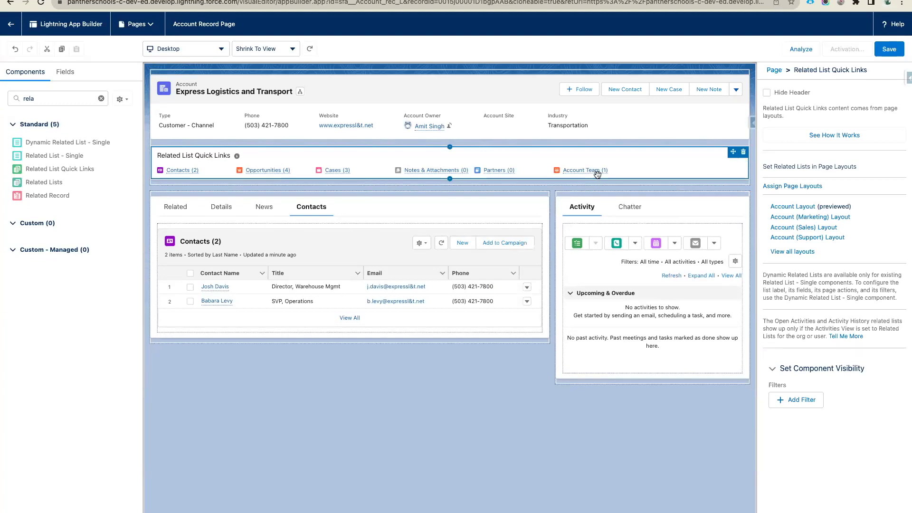
{"action": "left_click", "coordinate": [226, 227]}
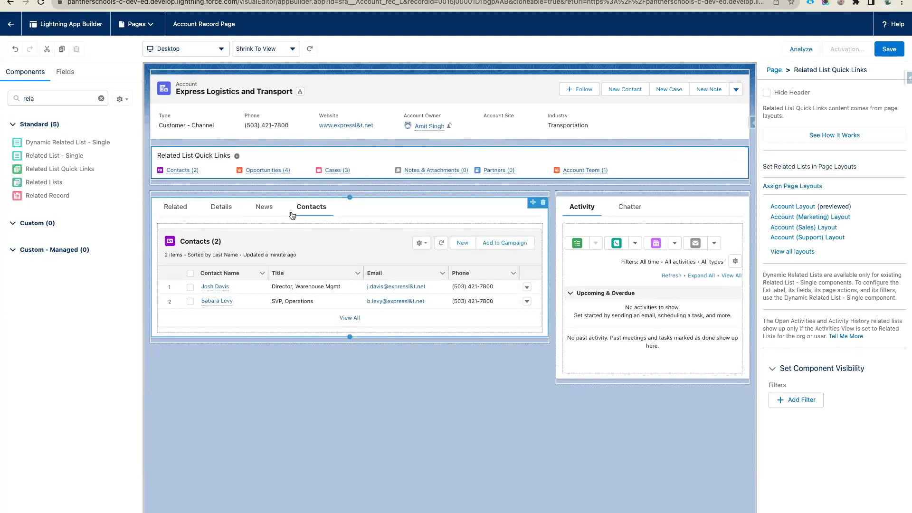
- Inspect the Quick Links, the tabs component and its Contacts related list
{"action": "left_click", "coordinate": [190, 163]}
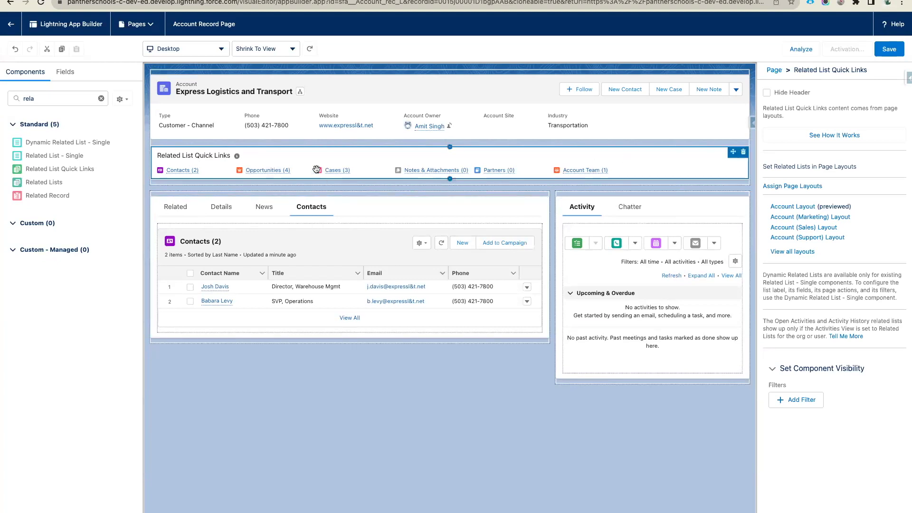
{"action": "left_click", "coordinate": [453, 218]}
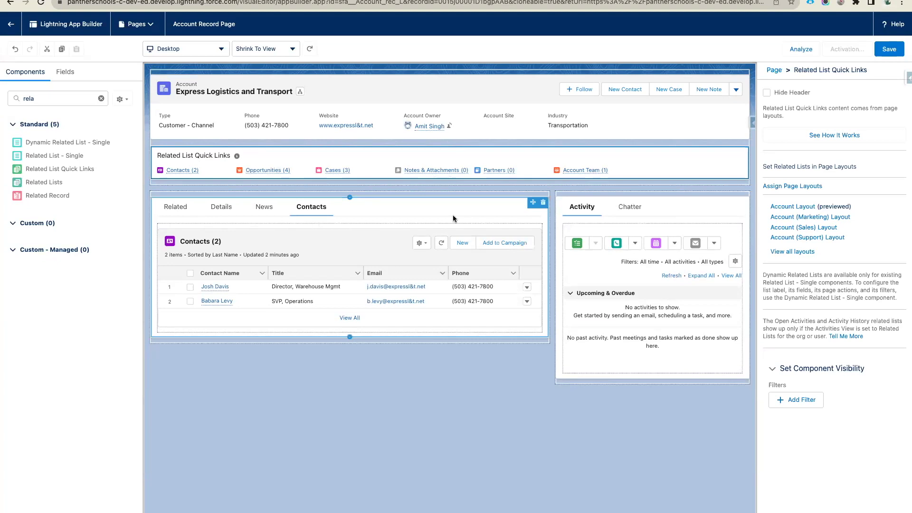
{"action": "left_click", "coordinate": [400, 321]}
{"action": "left_click", "coordinate": [400, 339]}
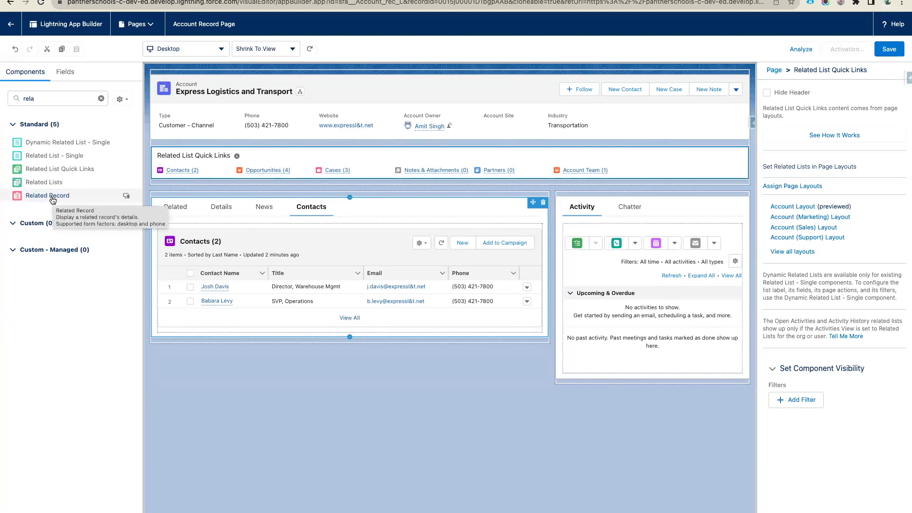
- Place a Related Record component above Activity, preview Details fields, and open its properties
{"action": "left_click_drag", "start_coordinate": [53, 200], "coordinate": [590, 203]}
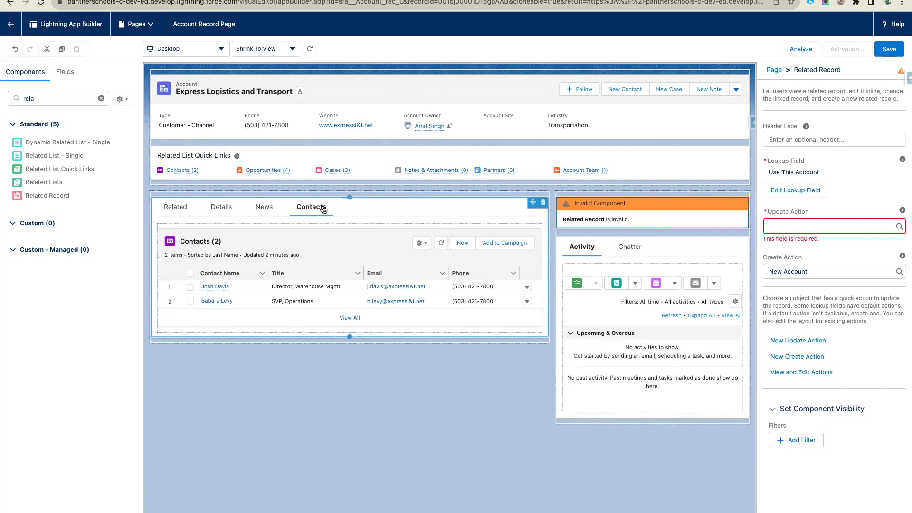
{"action": "left_click", "coordinate": [222, 207]}
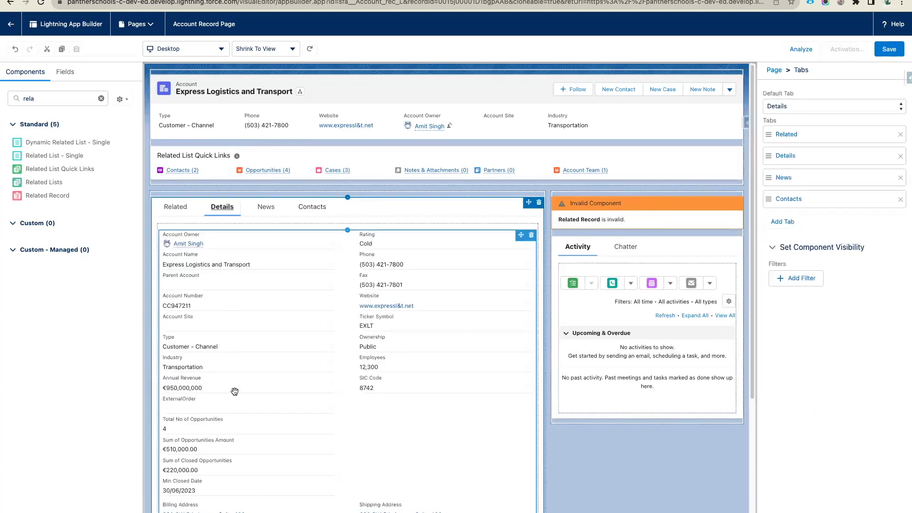
{"action": "scroll", "coordinate": [234, 391], "scroll_direction": "down", "scroll_amount": 3}
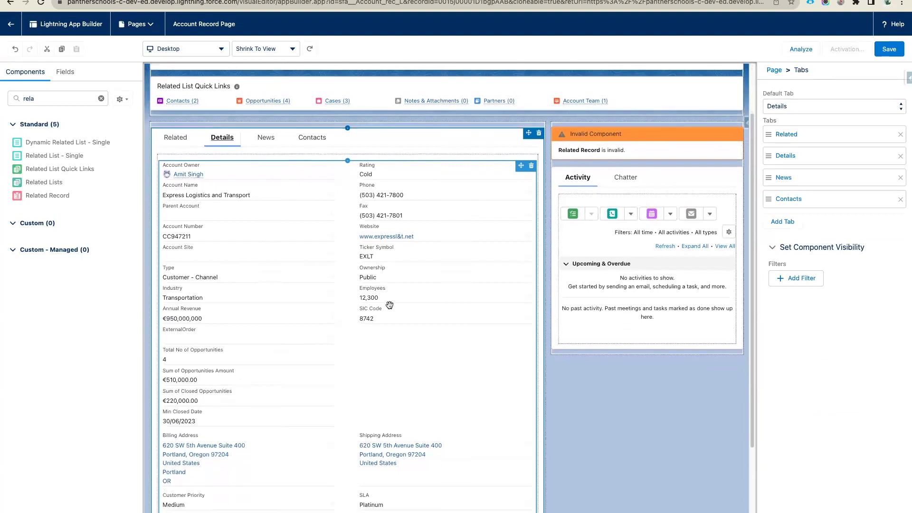
{"action": "scroll", "coordinate": [333, 374], "scroll_direction": "down", "scroll_amount": 2}
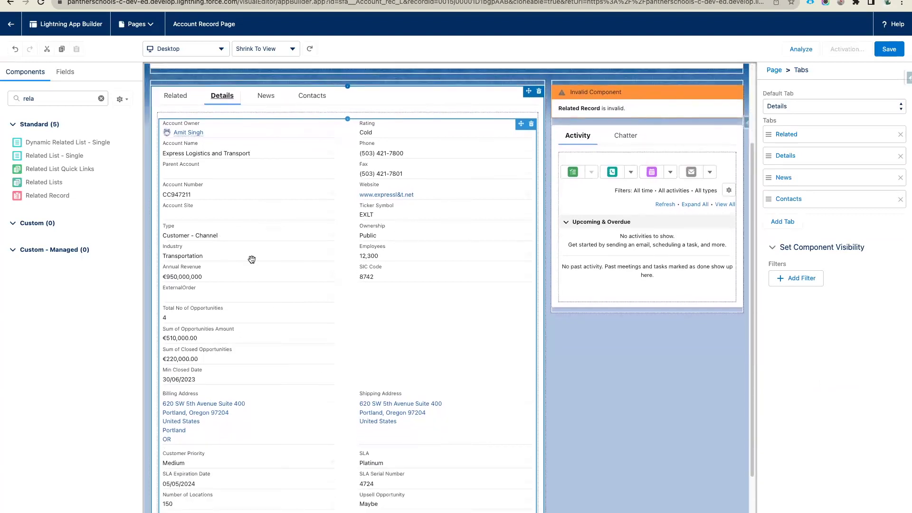
{"action": "scroll", "coordinate": [254, 338], "scroll_direction": "down", "scroll_amount": 3}
{"action": "scroll", "coordinate": [254, 339], "scroll_direction": "up", "scroll_amount": 3}
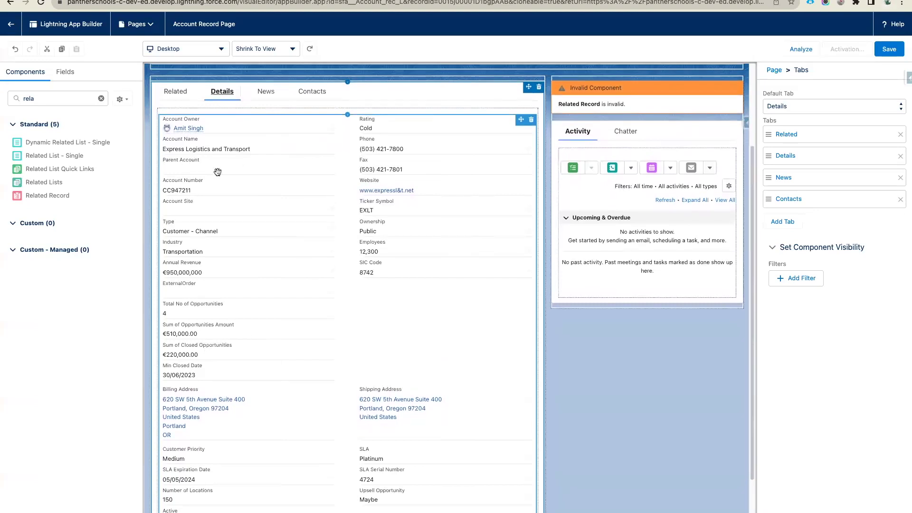
{"action": "scroll", "coordinate": [214, 178], "scroll_direction": "up", "scroll_amount": 1}
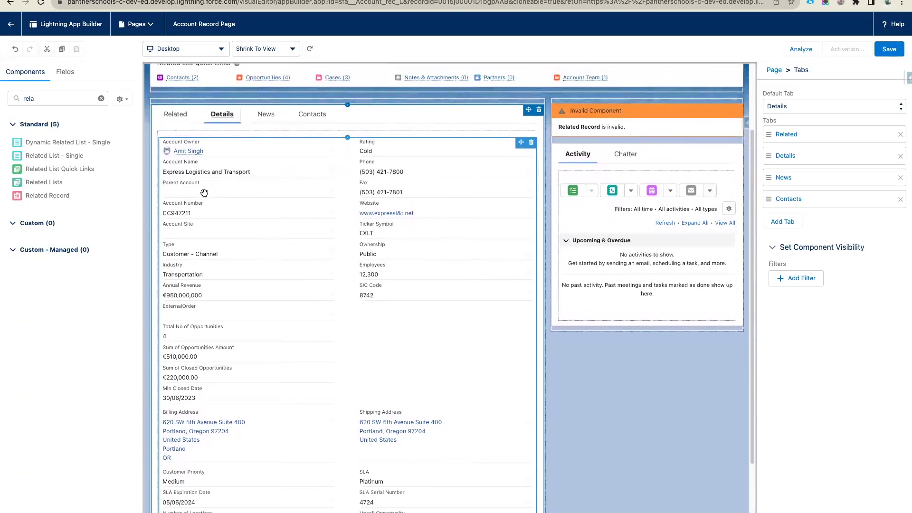
{"action": "scroll", "coordinate": [205, 193], "scroll_direction": "up", "scroll_amount": 1}
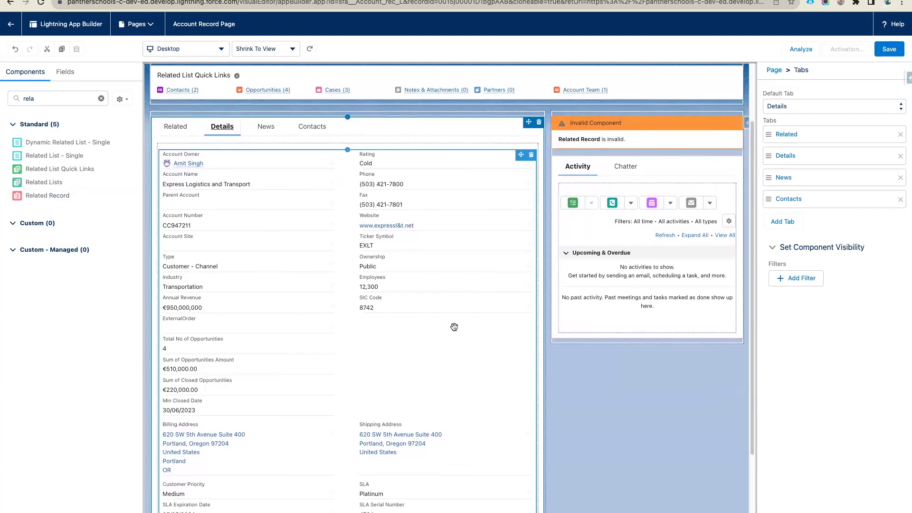
{"action": "scroll", "coordinate": [455, 327], "scroll_direction": "up", "scroll_amount": 4}
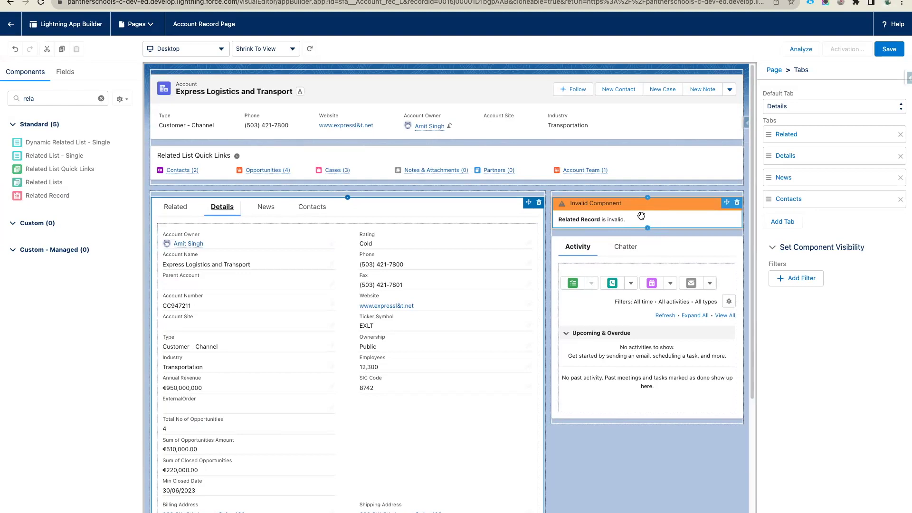
{"action": "left_click", "coordinate": [641, 216]}
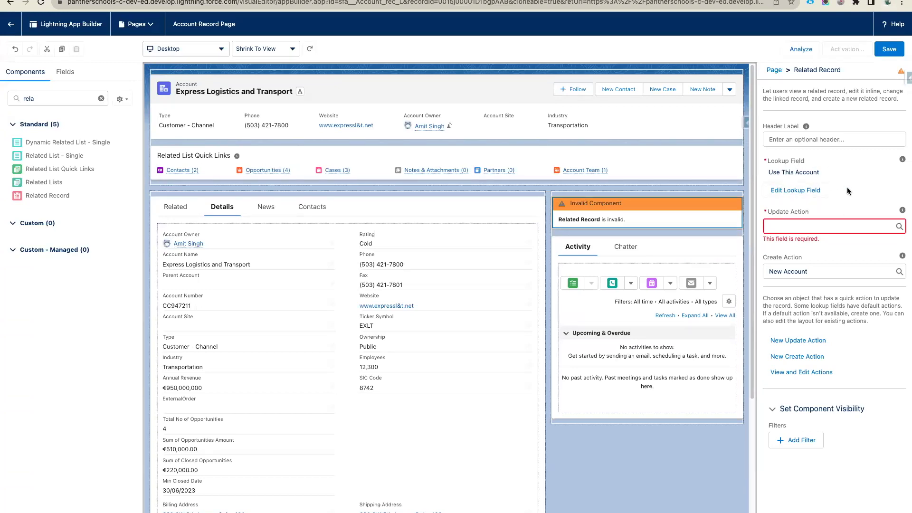
- Set the Related Record's First Lookup to Parent Account, keeping Second Lookup as Use This Account
{"action": "left_click", "coordinate": [805, 190]}
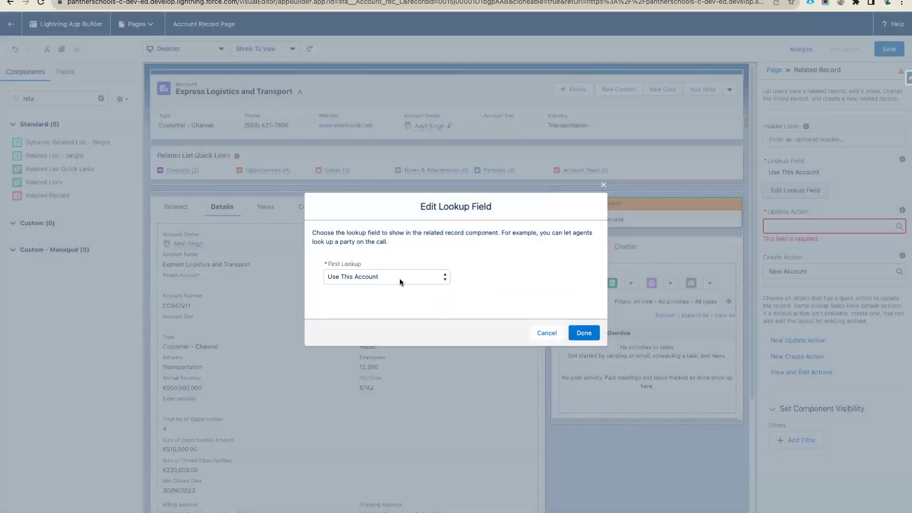
{"action": "left_click", "coordinate": [399, 280]}
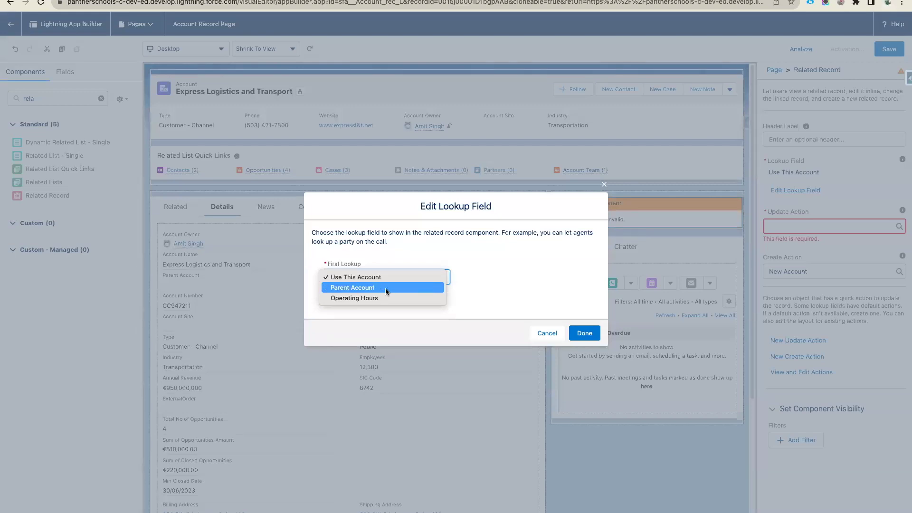
{"action": "left_click", "coordinate": [383, 288]}
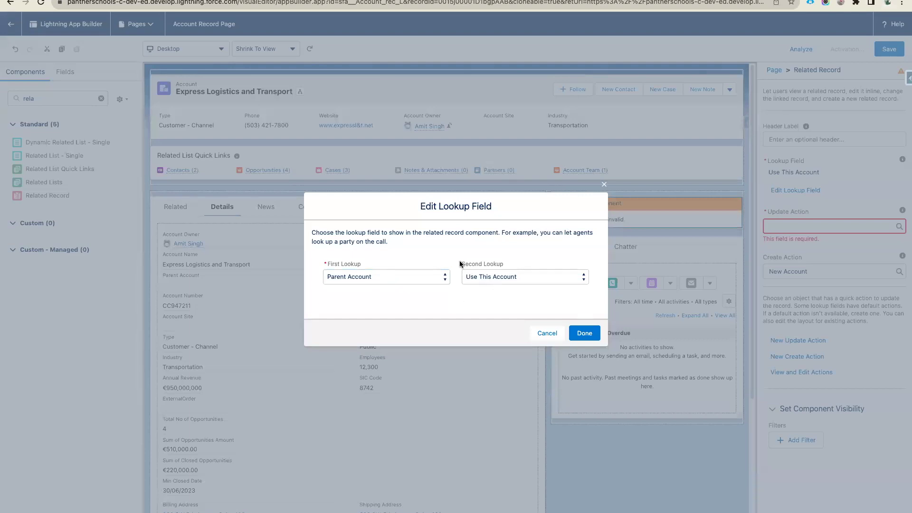
{"action": "left_click", "coordinate": [521, 275]}
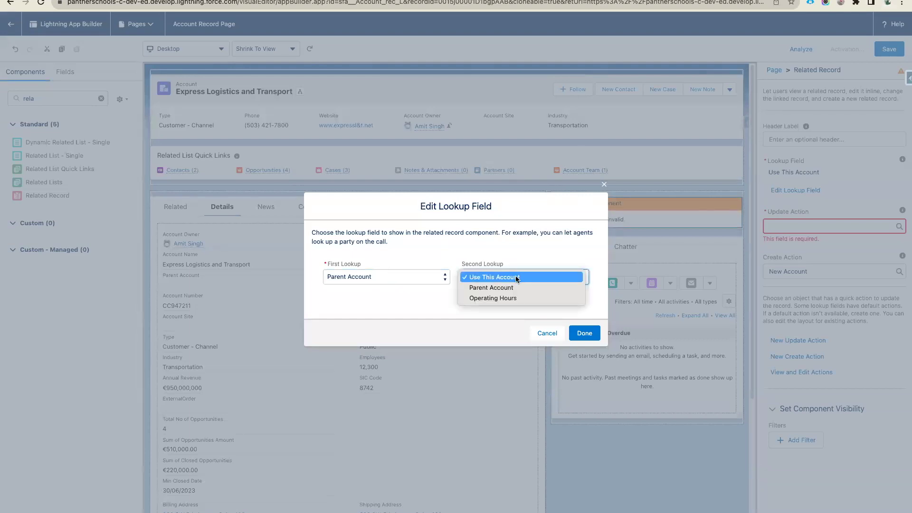
{"action": "left_click", "coordinate": [518, 276]}
{"action": "left_click", "coordinate": [533, 257]}
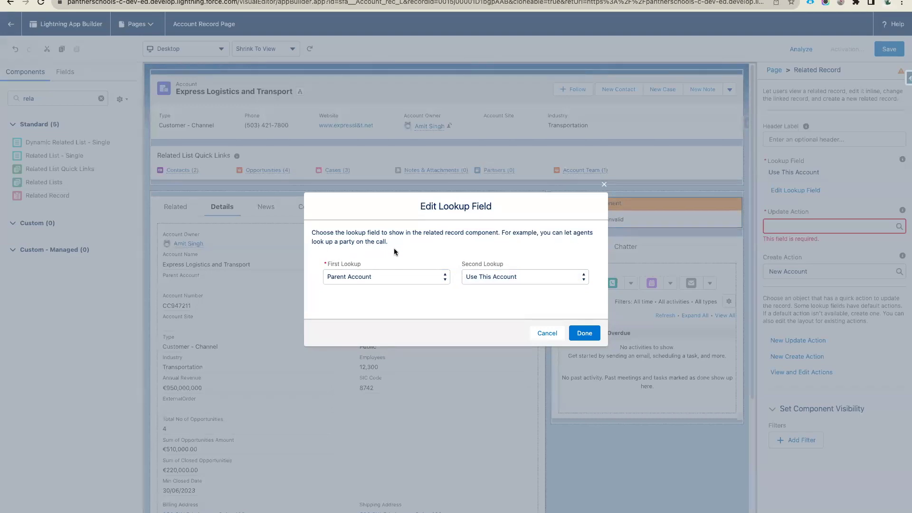
{"action": "left_click", "coordinate": [332, 265]}
{"action": "left_click", "coordinate": [387, 267]}
{"action": "left_click", "coordinate": [582, 335]}
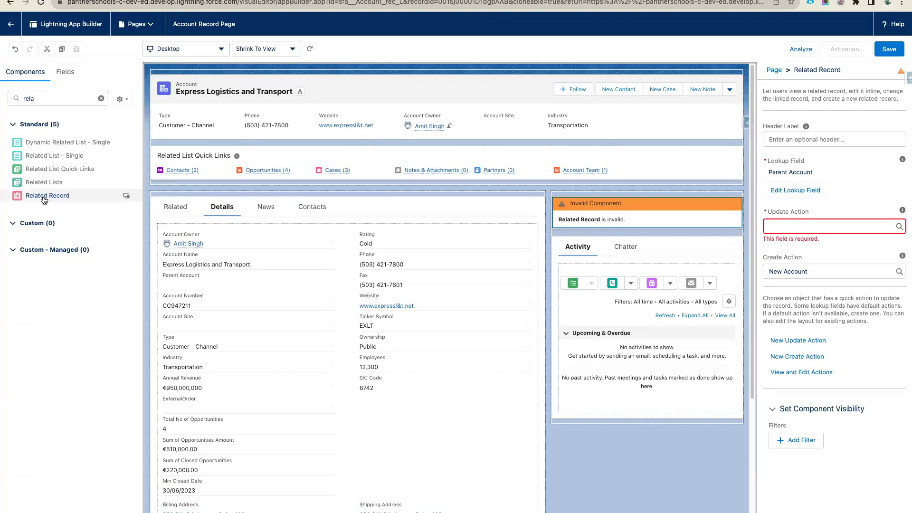
- Keep New Account as the create action, then delete the invalid Related Record component
{"action": "left_click", "coordinate": [811, 270]}
{"action": "left_click", "coordinate": [802, 290]}
{"action": "left_click", "coordinate": [818, 226]}
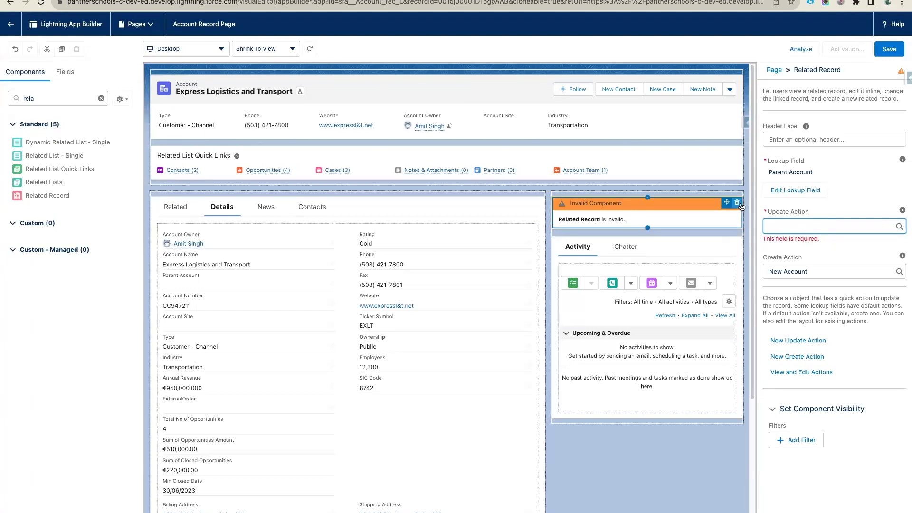
{"action": "left_click", "coordinate": [738, 203]}
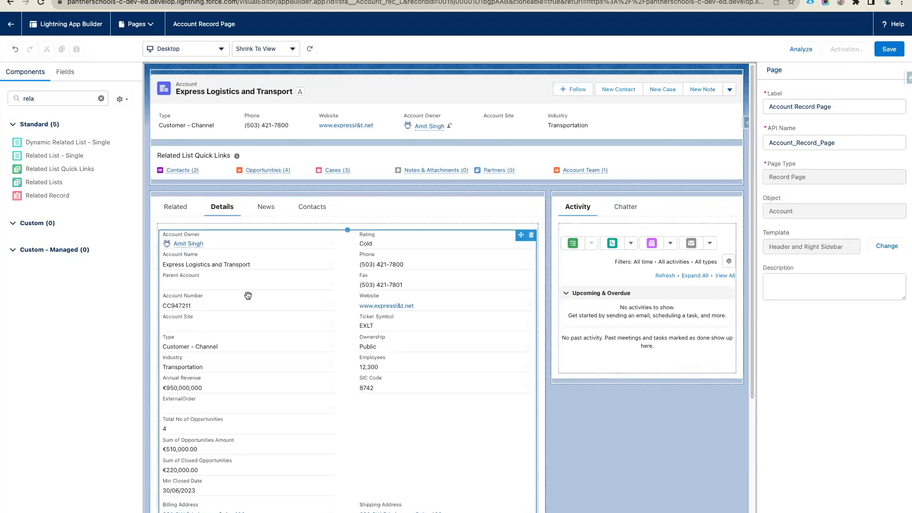
{"action": "left_click", "coordinate": [101, 98]}
{"action": "scroll", "coordinate": [75, 265], "scroll_direction": "down", "scroll_amount": 2}
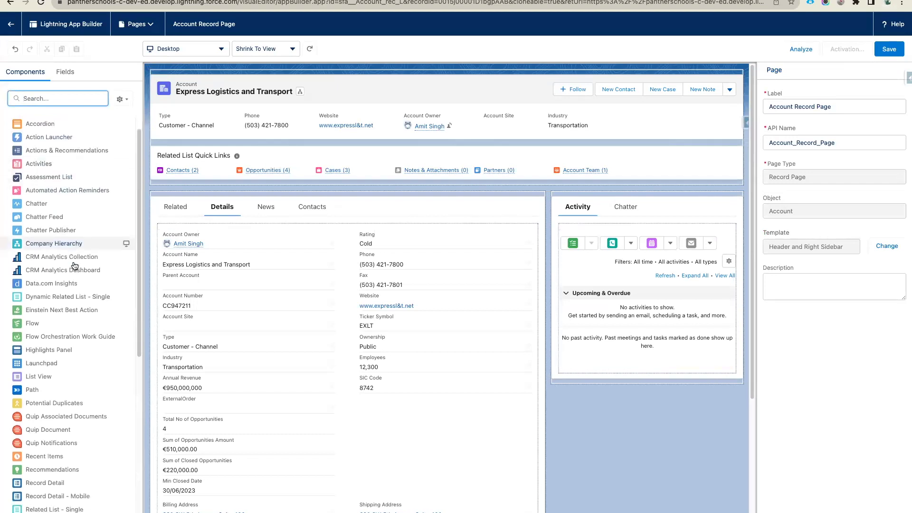
{"action": "scroll", "coordinate": [75, 266], "scroll_direction": "down", "scroll_amount": 4}
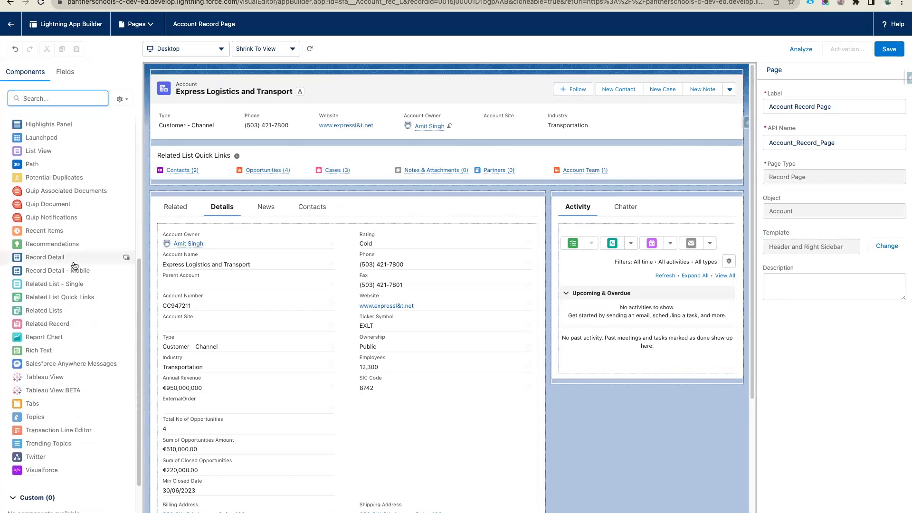
{"action": "scroll", "coordinate": [71, 224], "scroll_direction": "up", "scroll_amount": 6}
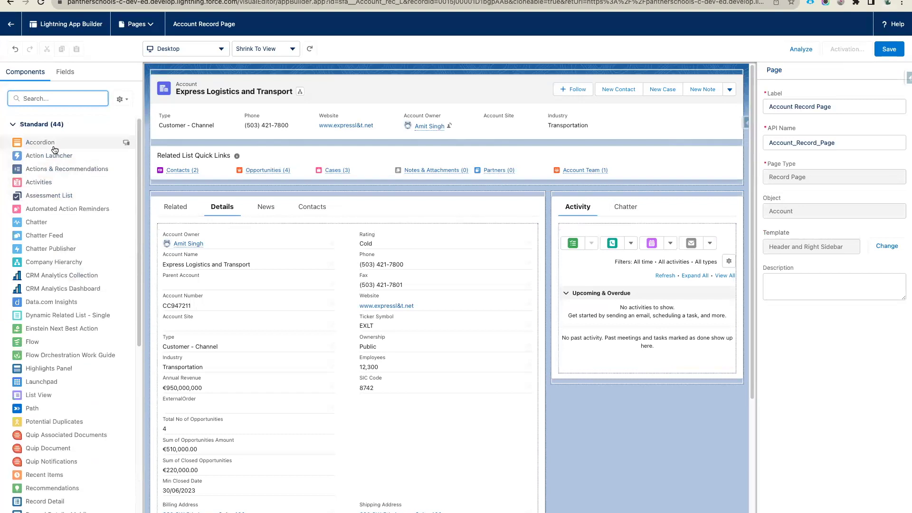
{"action": "left_click_drag", "start_coordinate": [54, 150], "coordinate": [345, 238]}
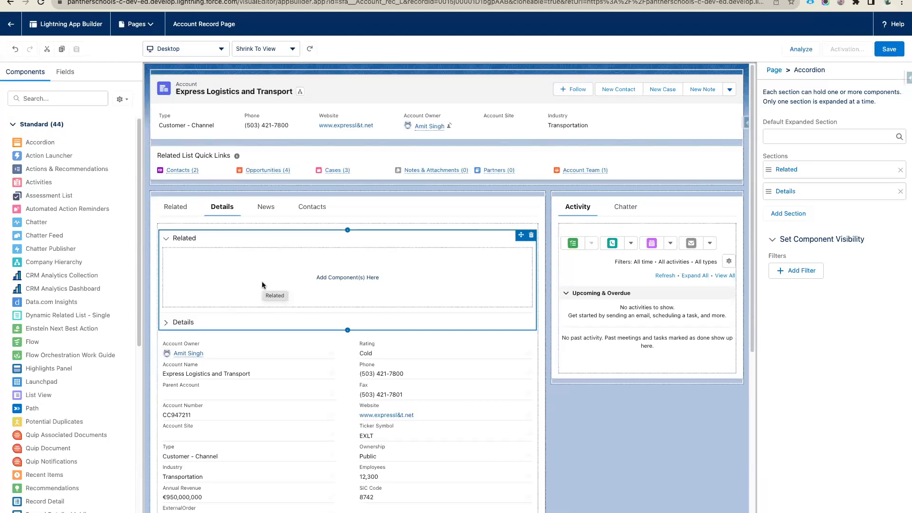
{"action": "left_click", "coordinate": [531, 236]}
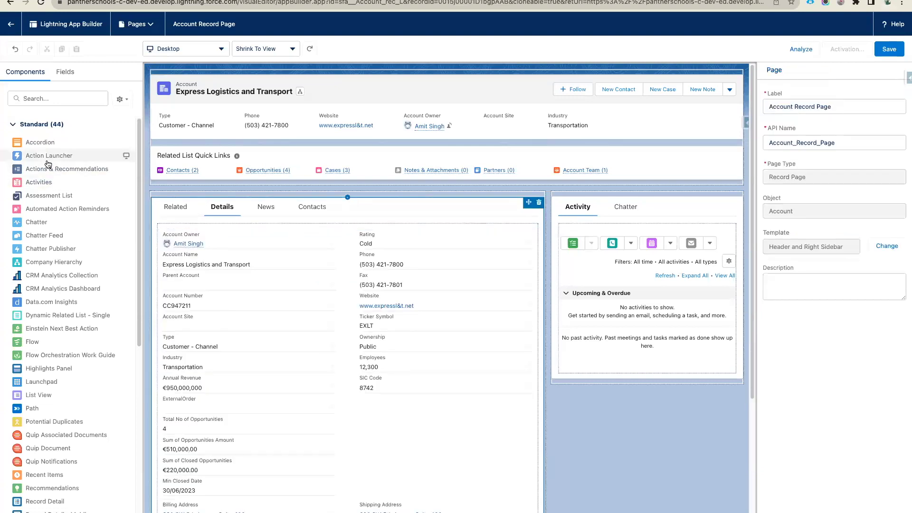
{"action": "left_click_drag", "start_coordinate": [47, 161], "coordinate": [575, 202]}
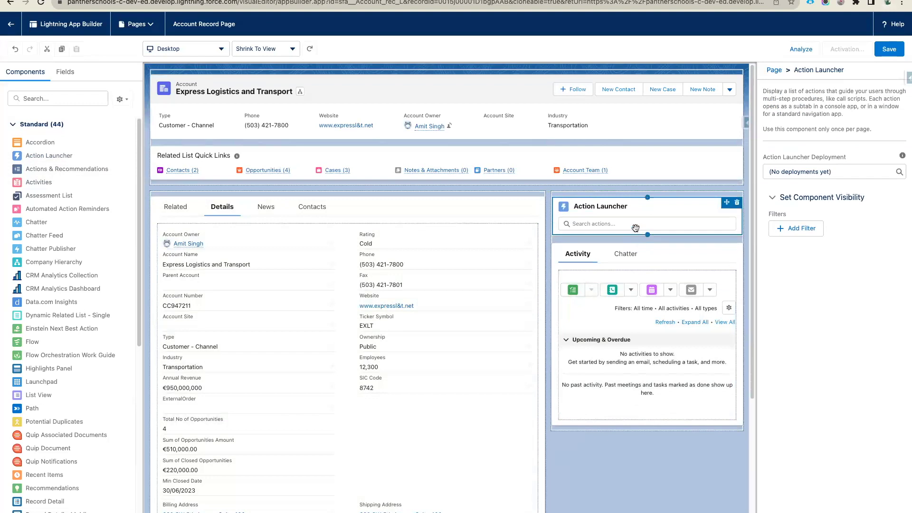
{"action": "left_click", "coordinate": [825, 176]}
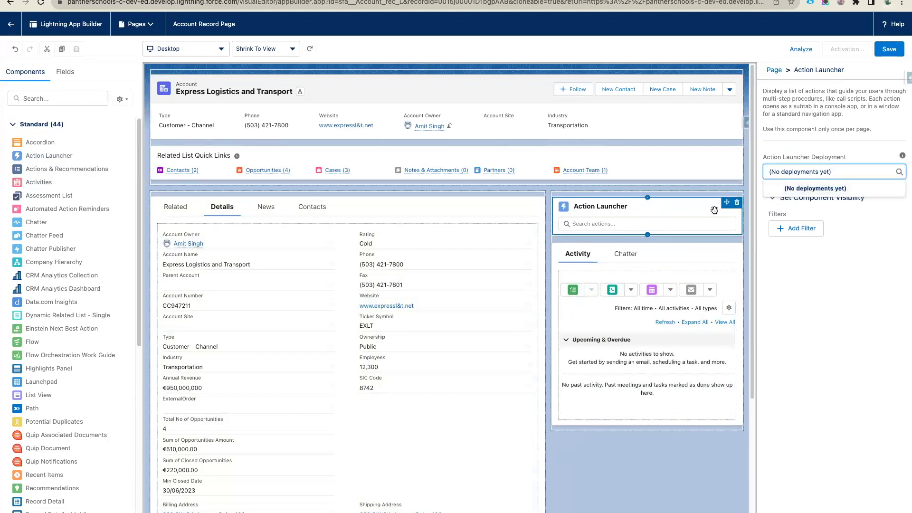
{"action": "left_click", "coordinate": [737, 203]}
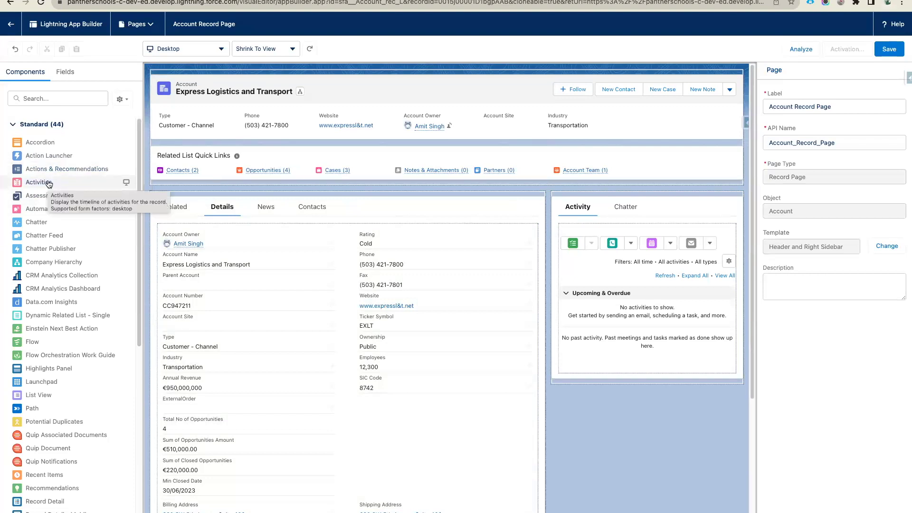
- Drop an Activities timeline above the Activity/Chatter tabs, leaving 'Use tabbed activity view' unchecked
{"action": "left_click_drag", "start_coordinate": [39, 185], "coordinate": [611, 210]}
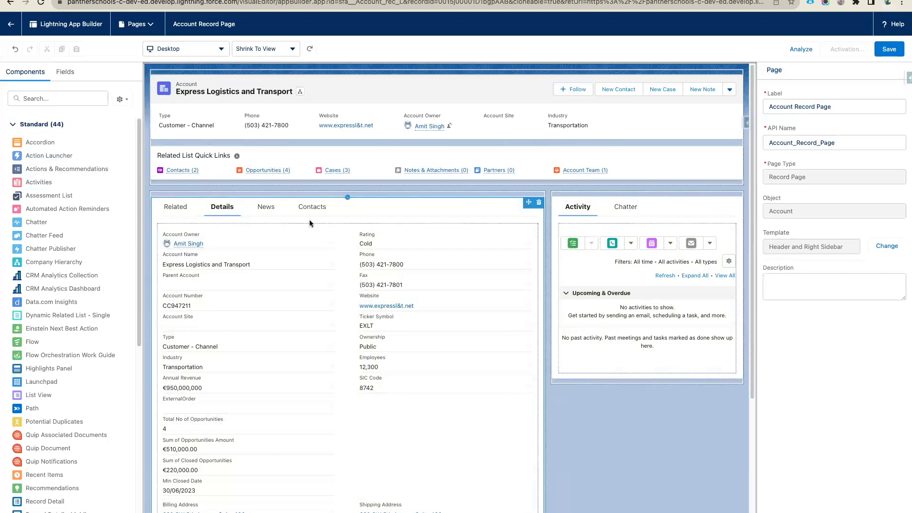
{"action": "left_click_drag", "start_coordinate": [46, 188], "coordinate": [627, 199]}
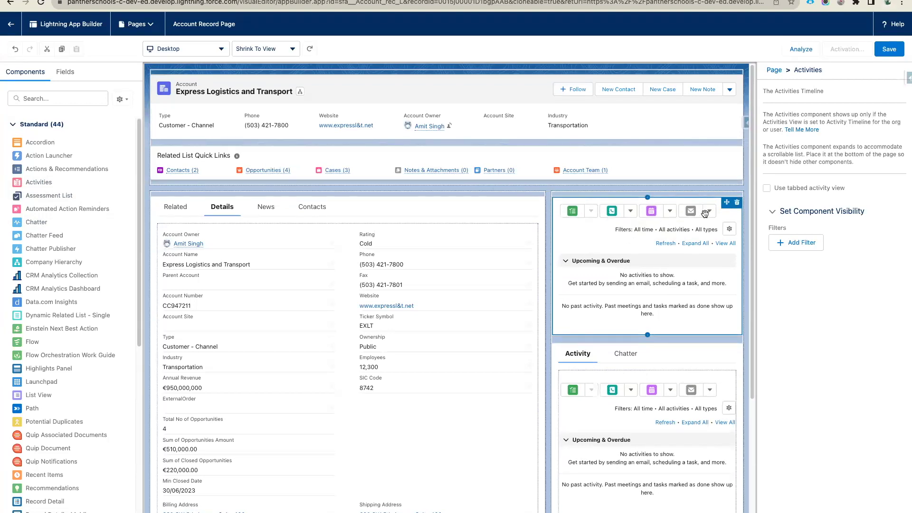
{"action": "left_click", "coordinate": [767, 188]}
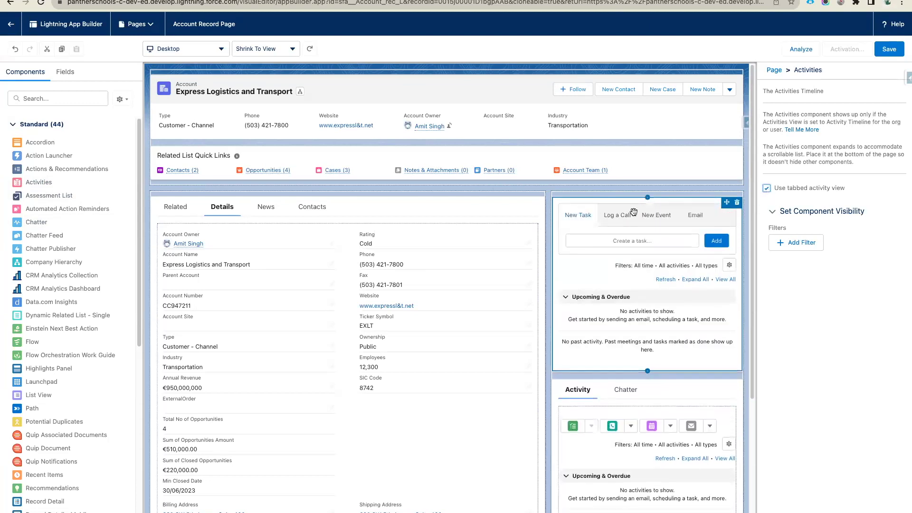
{"action": "left_click", "coordinate": [767, 189]}
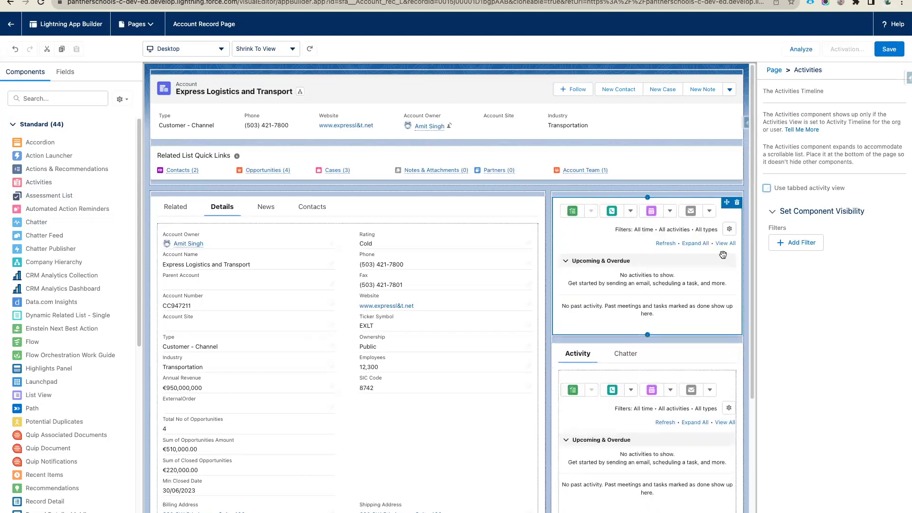
{"action": "left_click", "coordinate": [767, 189]}
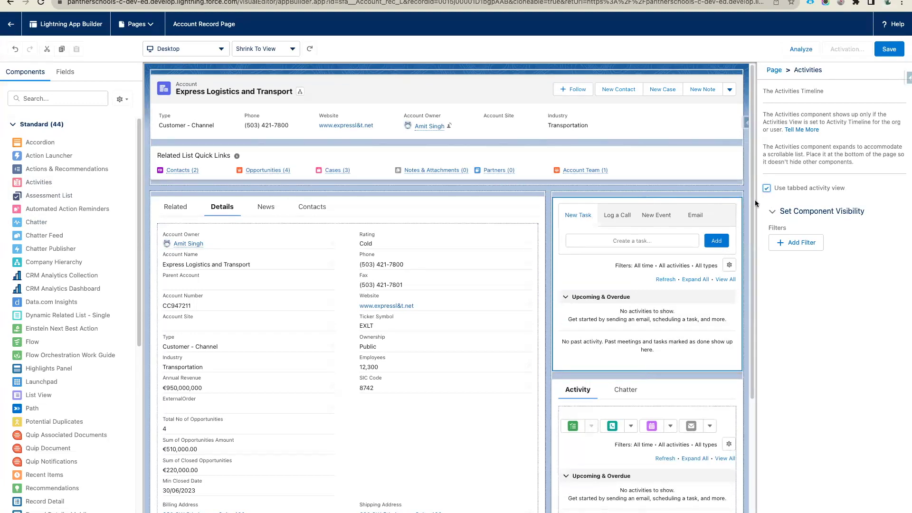
{"action": "left_click", "coordinate": [767, 188]}
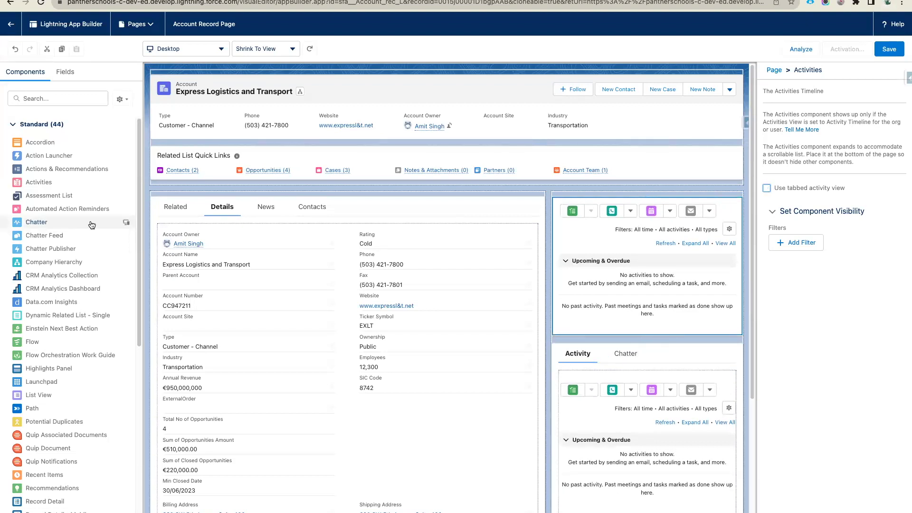
- Search 'tab', add a Tabs component to the sidebar, and relabel its Related tab Activity
{"action": "left_click", "coordinate": [39, 94]}
{"action": "type", "text": "tab"}
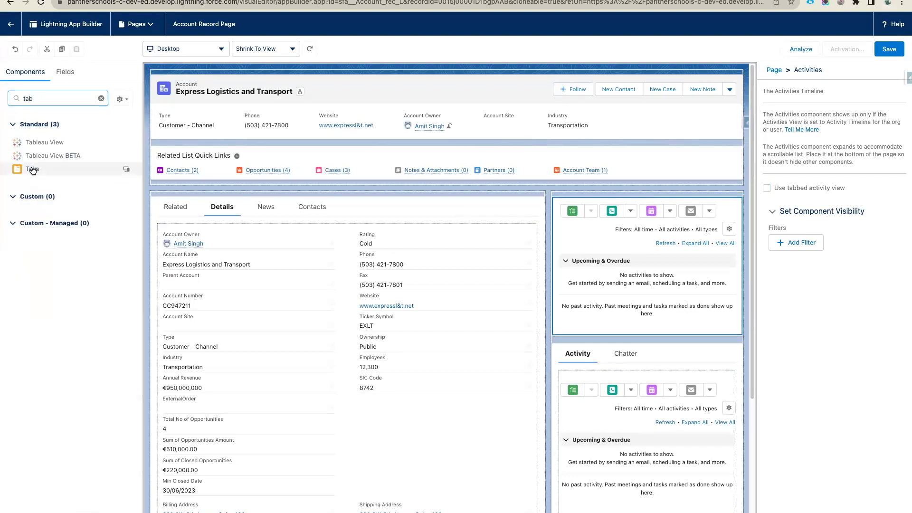
{"action": "left_click_drag", "start_coordinate": [32, 170], "coordinate": [606, 191]}
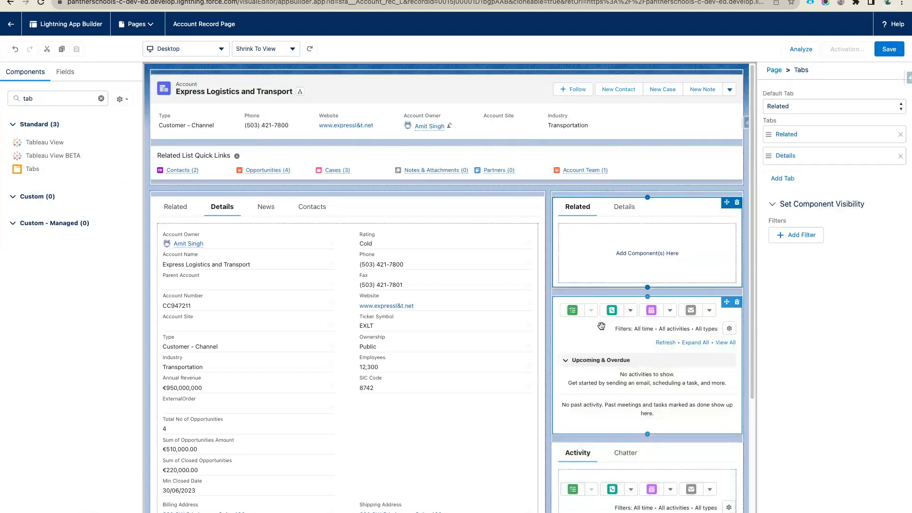
{"action": "left_click", "coordinate": [788, 135]}
{"action": "left_click", "coordinate": [637, 147]}
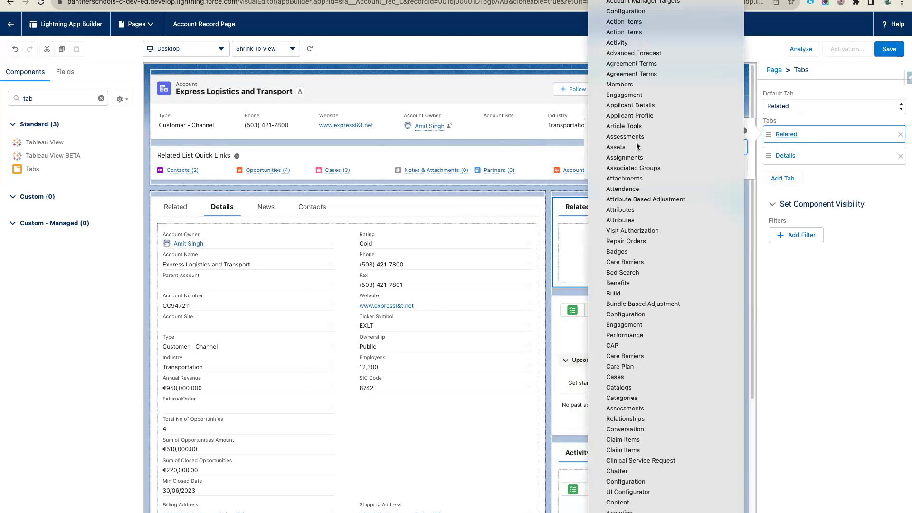
{"action": "left_click", "coordinate": [617, 43]}
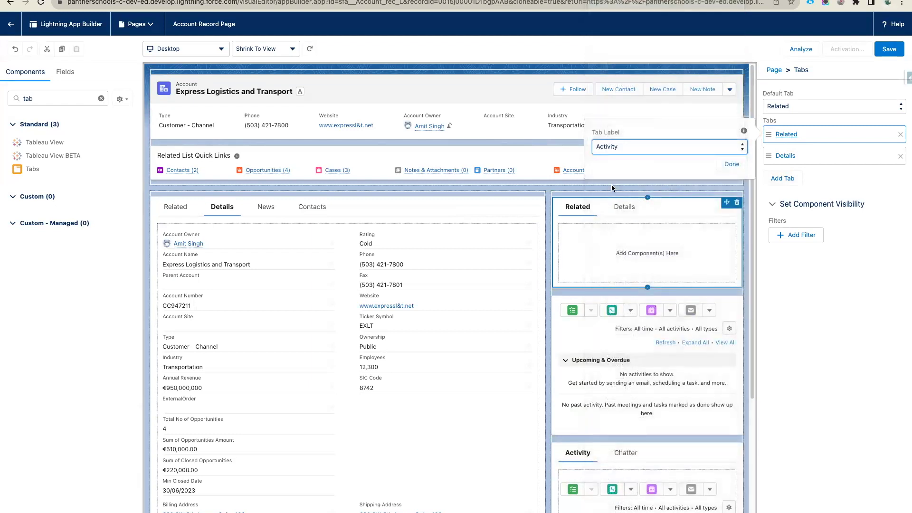
{"action": "left_click", "coordinate": [732, 164]}
- Move the Activities timeline into the Activity tab and select the empty Details tab
{"action": "left_click_drag", "start_coordinate": [642, 331], "coordinate": [642, 257]}
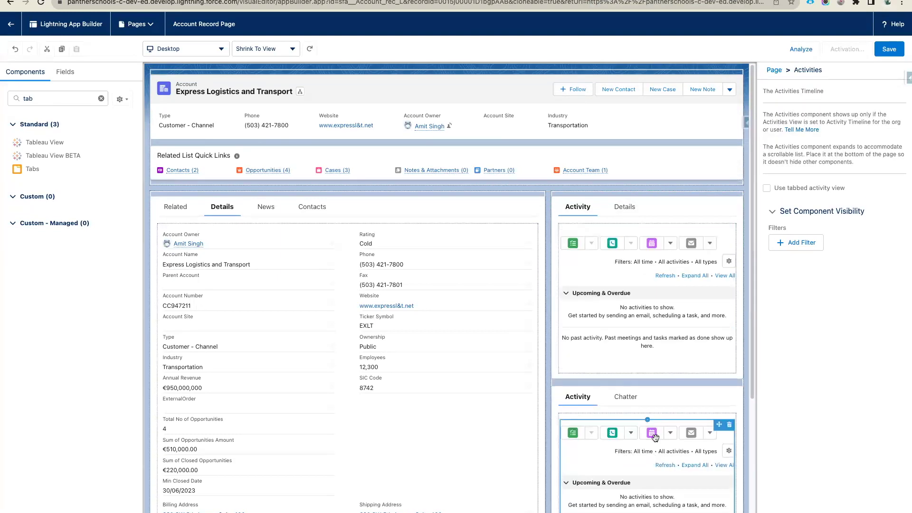
{"action": "left_click", "coordinate": [623, 207]}
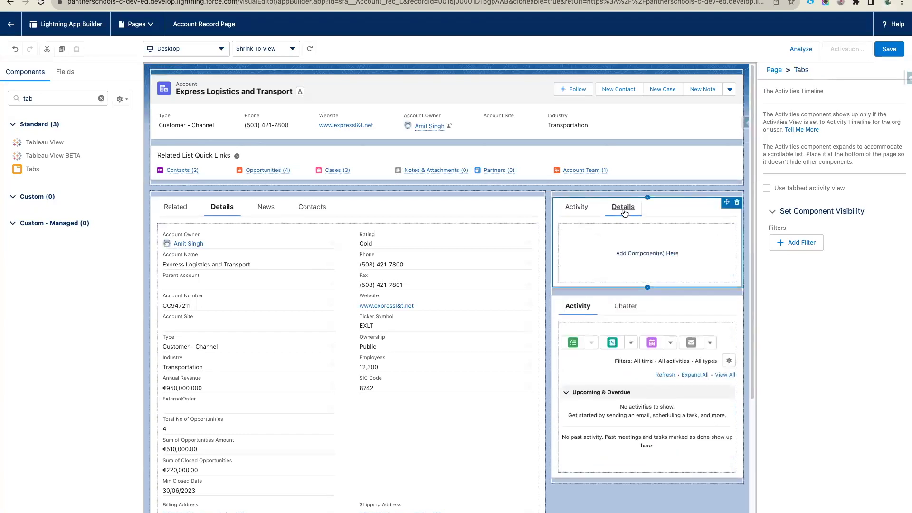
{"action": "left_click", "coordinate": [631, 306]}
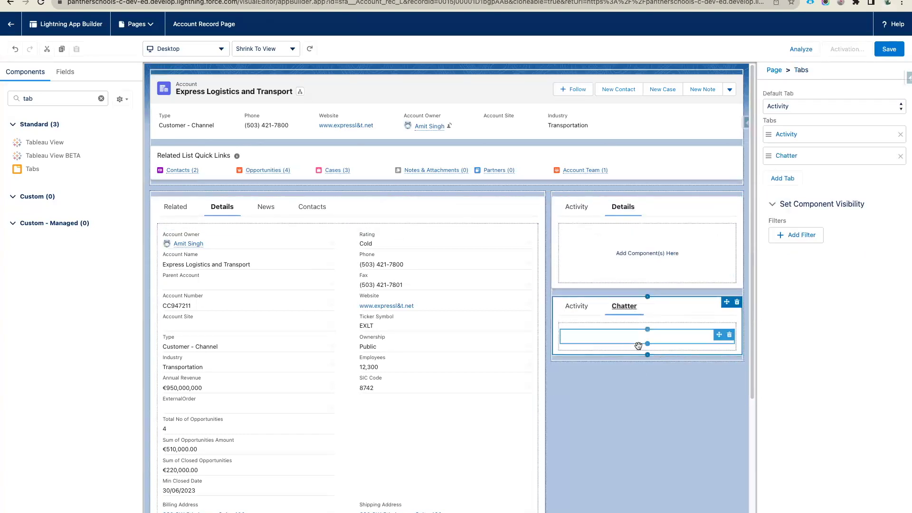
{"action": "left_click", "coordinate": [638, 337]}
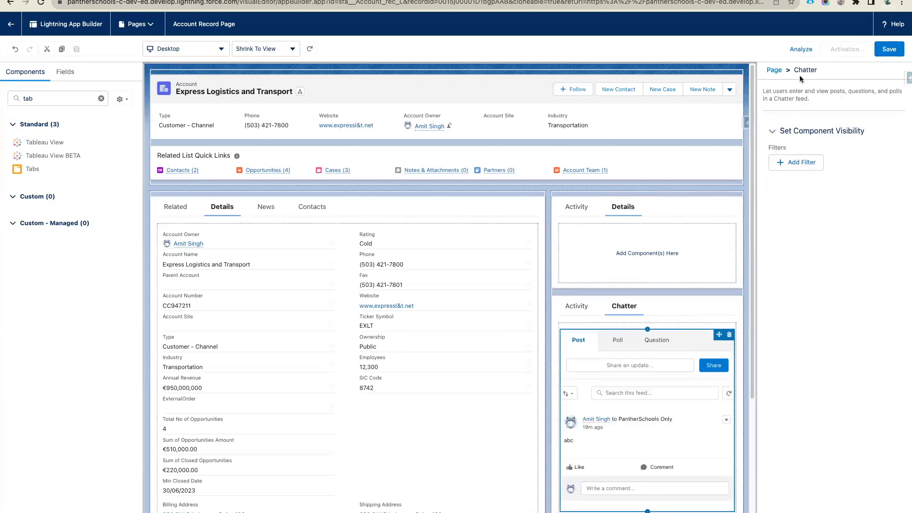
{"action": "left_click", "coordinate": [613, 255]}
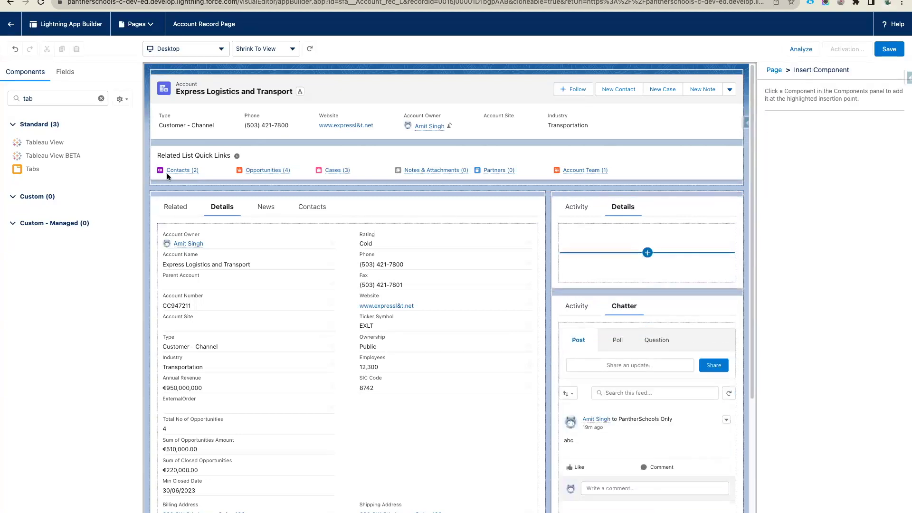
- Search 'cha' and add a Chatter component to the Details tab, plus a Chatter Feed below
{"action": "left_click", "coordinate": [52, 98]}
{"action": "key", "text": "BackSpace"}
{"action": "key", "text": "BackSpace"}
{"action": "key", "text": "BackSpace"}
{"action": "type", "text": "cha"}
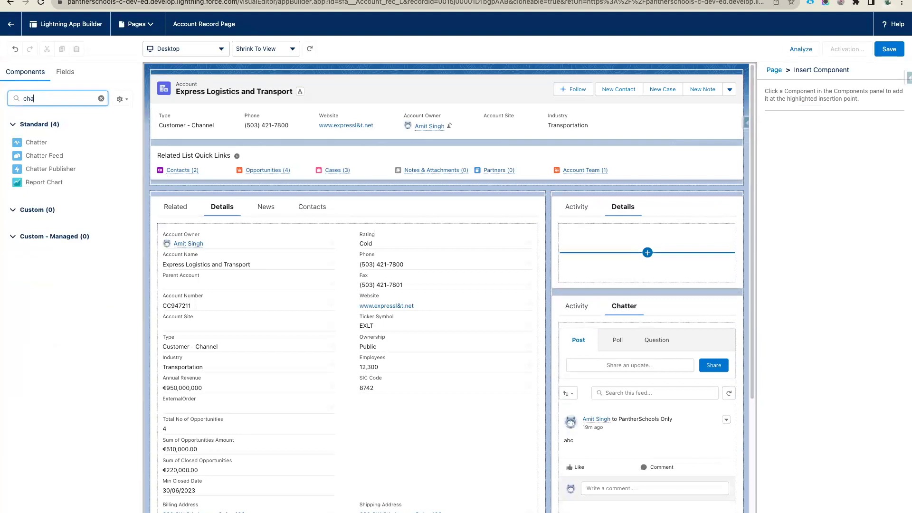
{"action": "left_click_drag", "start_coordinate": [39, 147], "coordinate": [653, 236]}
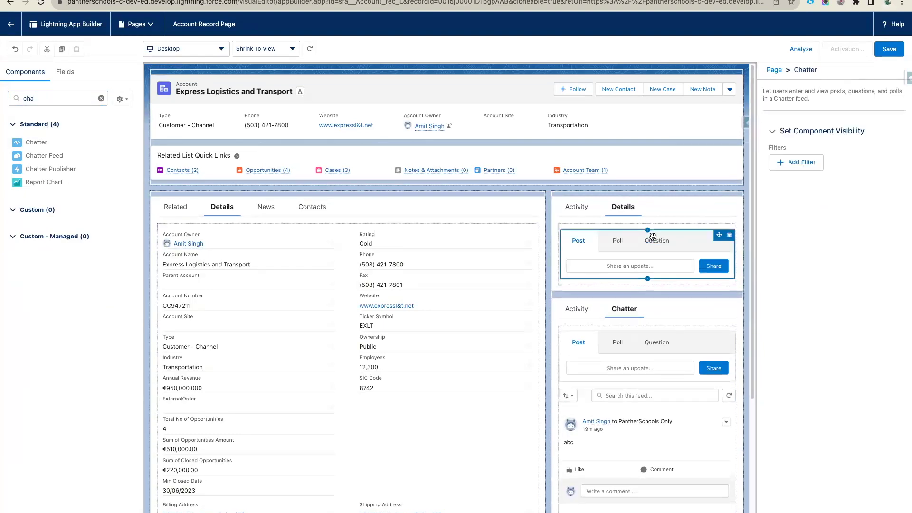
{"action": "scroll", "coordinate": [637, 314], "scroll_direction": "down", "scroll_amount": 3}
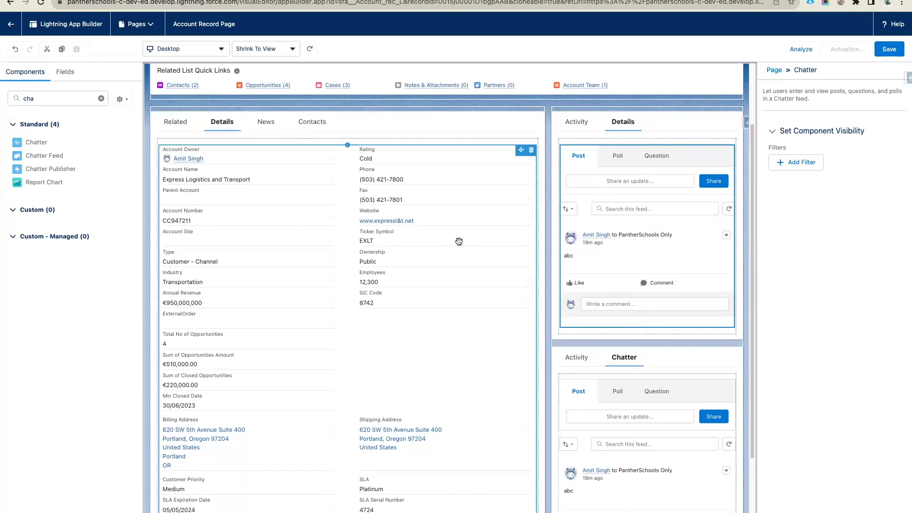
{"action": "left_click_drag", "start_coordinate": [42, 160], "coordinate": [588, 327]}
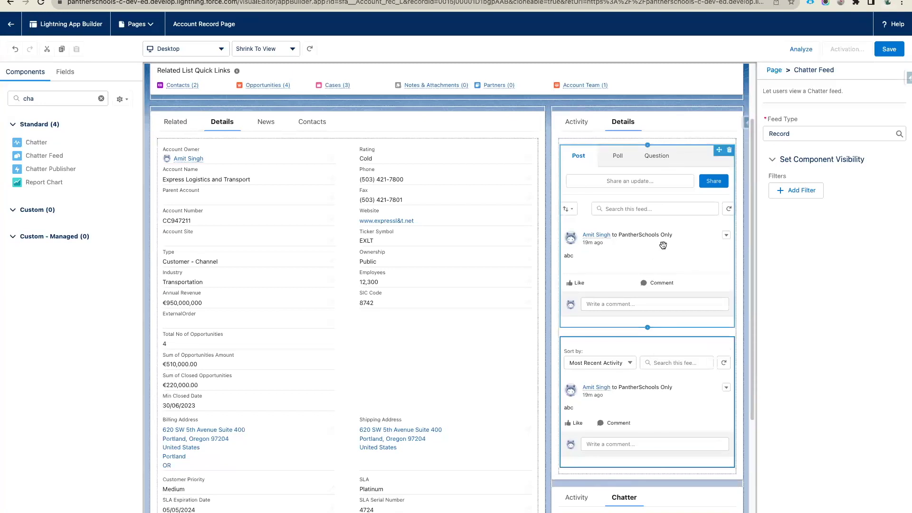
- Select and delete the duplicate Chatter Feed component
{"action": "scroll", "coordinate": [677, 242], "scroll_direction": "down", "scroll_amount": 2}
{"action": "scroll", "coordinate": [631, 332], "scroll_direction": "down", "scroll_amount": 1}
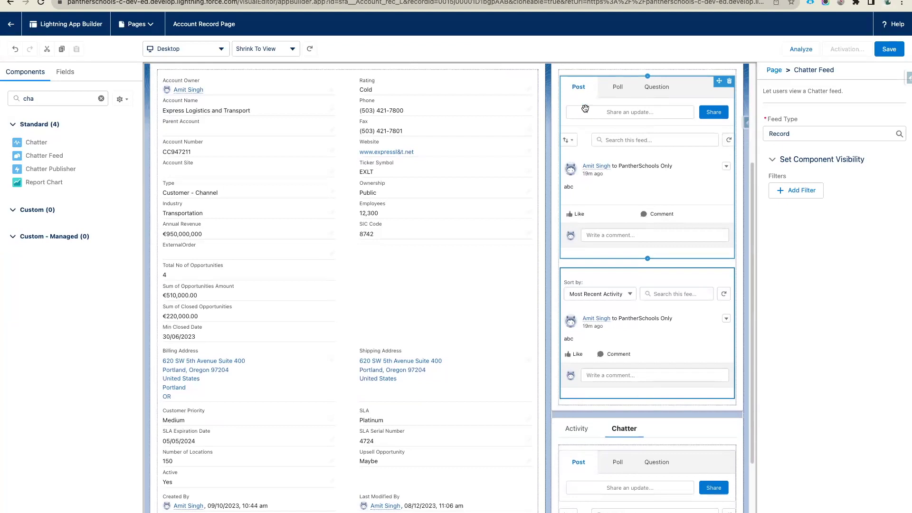
{"action": "left_click", "coordinate": [665, 283]}
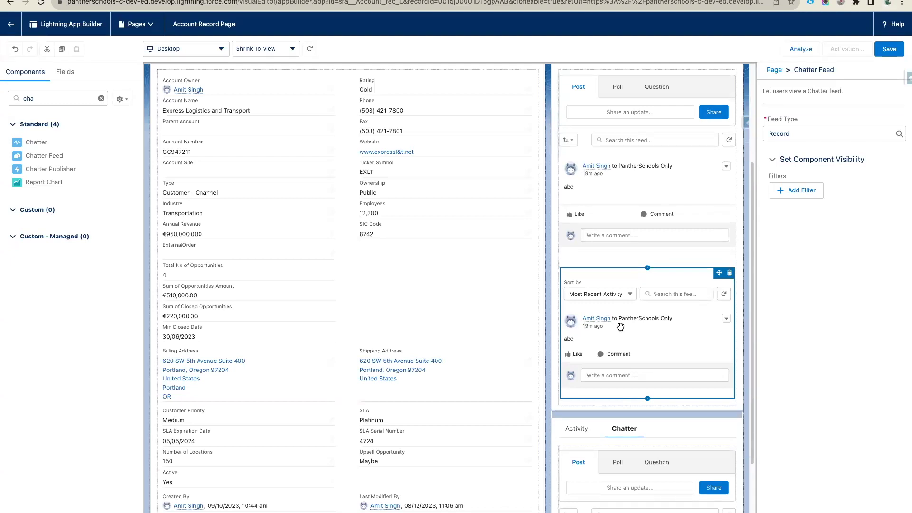
{"action": "scroll", "coordinate": [622, 323], "scroll_direction": "up", "scroll_amount": 1}
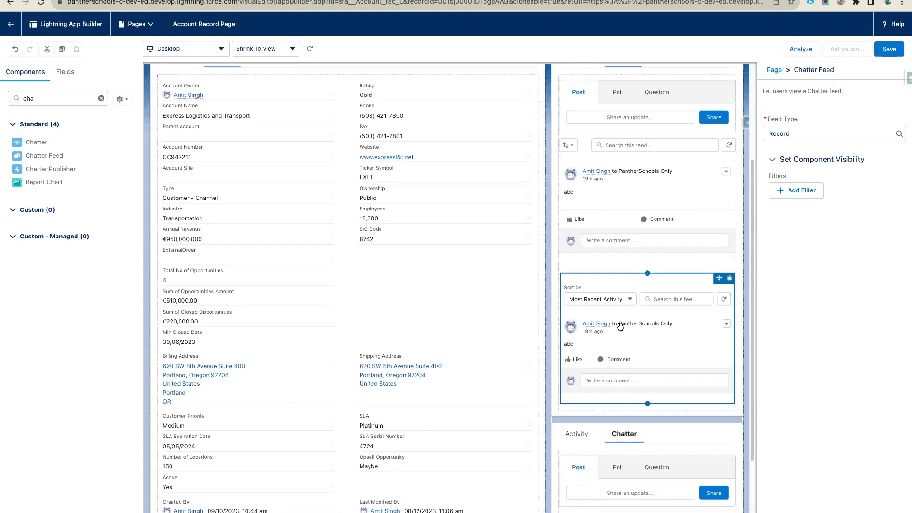
{"action": "left_click", "coordinate": [729, 290]}
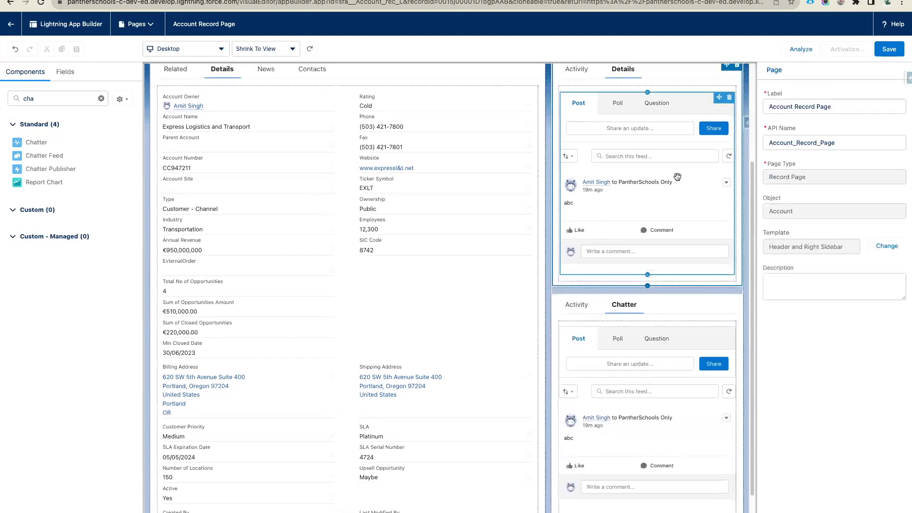
{"action": "scroll", "coordinate": [207, 215], "scroll_direction": "up", "scroll_amount": 2}
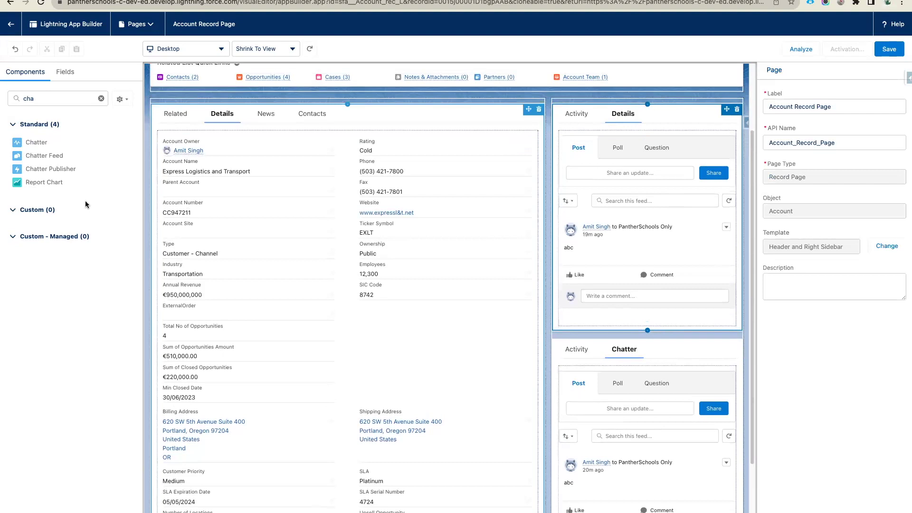
- Add a Chatter Publisher to the Details tab, then delete that extra compact publisher
{"action": "left_click_drag", "start_coordinate": [48, 169], "coordinate": [606, 142]}
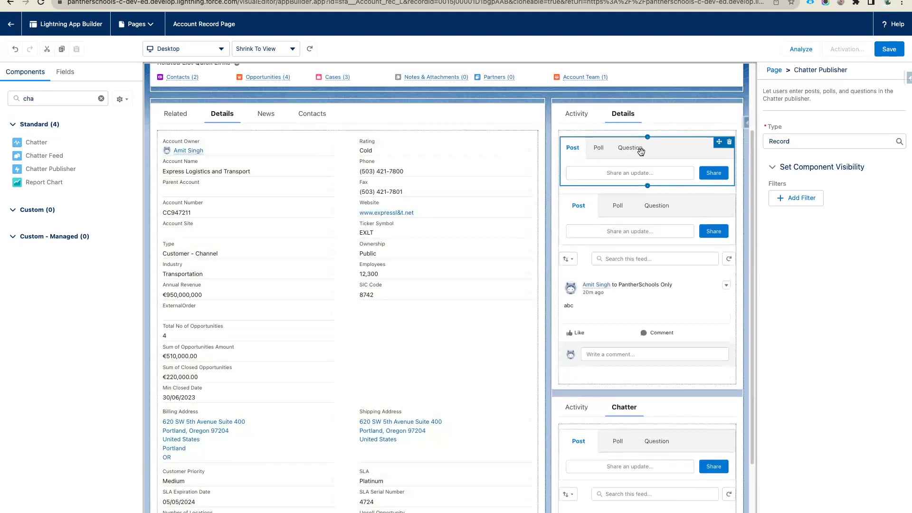
{"action": "left_click", "coordinate": [645, 271]}
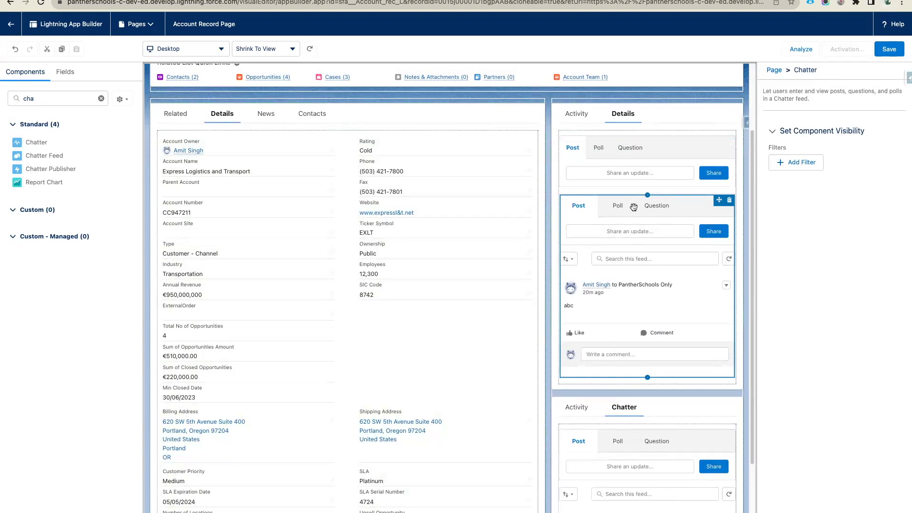
{"action": "left_click", "coordinate": [637, 171]}
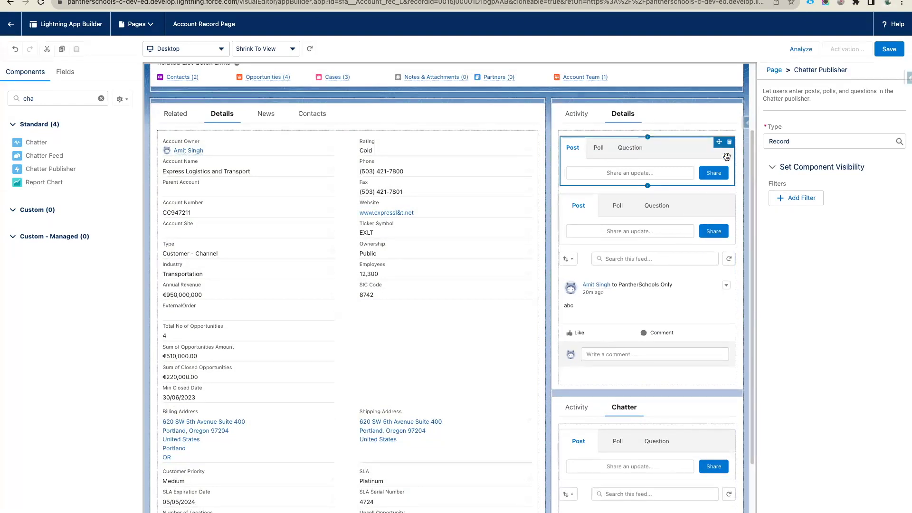
{"action": "key", "text": "Delete"}
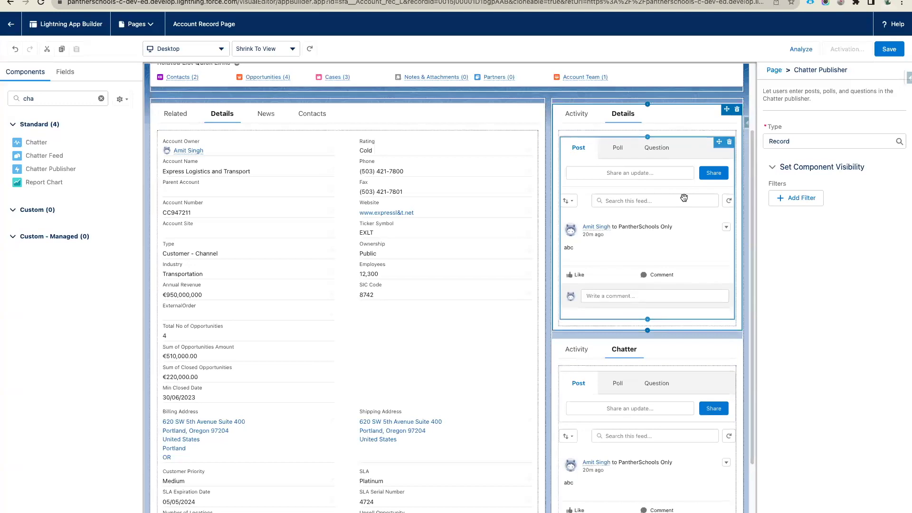
{"action": "scroll", "coordinate": [315, 212], "scroll_direction": "up", "scroll_amount": 3}
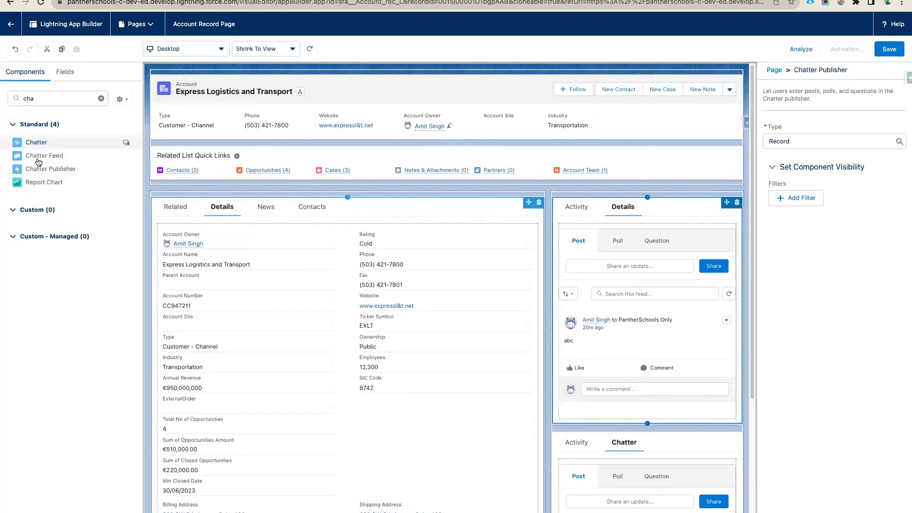
- Search 'tab' and place a Tabs component below the Related List Quick Links
{"action": "left_click", "coordinate": [41, 98]}
{"action": "key", "text": "BackSpace"}
{"action": "key", "text": "BackSpace"}
{"action": "key", "text": "BackSpace"}
{"action": "type", "text": "tab"}
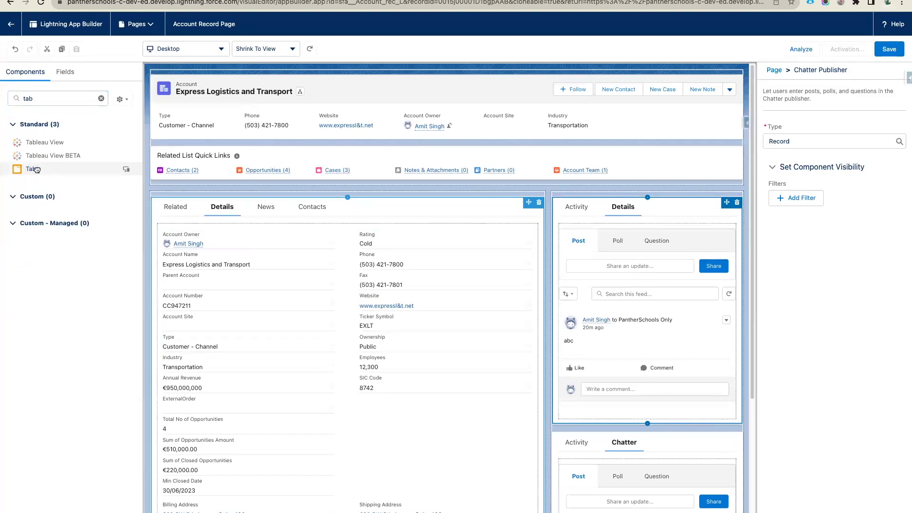
{"action": "left_click_drag", "start_coordinate": [32, 169], "coordinate": [319, 183]}
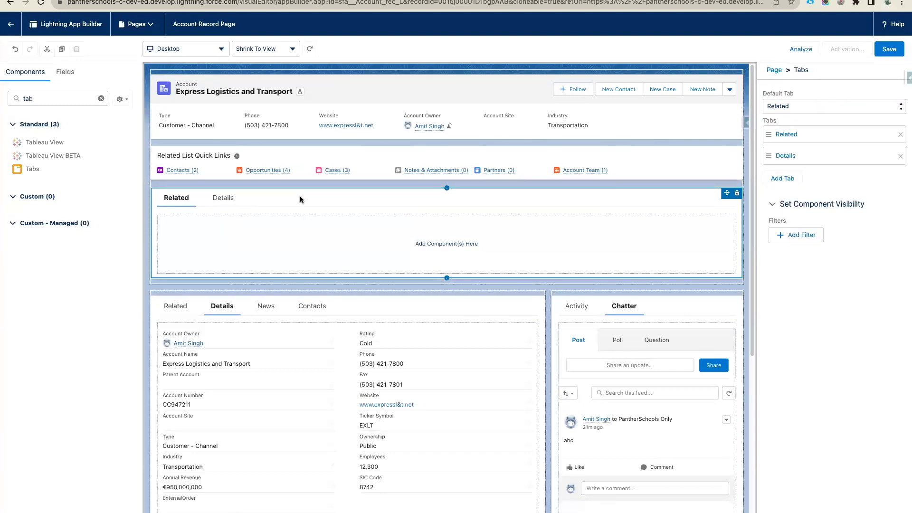
- Add ten extra Details tabs to the new tab set, then delete the whole Tabs component
{"action": "left_click", "coordinate": [781, 178]}
{"action": "left_click", "coordinate": [791, 201]}
{"action": "left_click", "coordinate": [791, 222]}
{"action": "left_click", "coordinate": [790, 243]}
{"action": "left_click", "coordinate": [791, 266]}
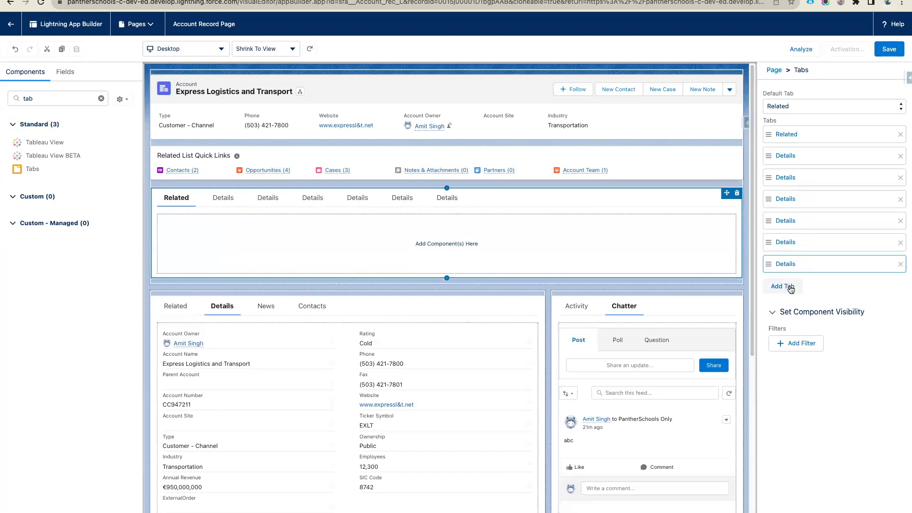
{"action": "left_click", "coordinate": [791, 288]}
{"action": "left_click", "coordinate": [787, 307]}
{"action": "left_click", "coordinate": [787, 330]}
{"action": "left_click", "coordinate": [788, 351]}
{"action": "left_click", "coordinate": [788, 372]}
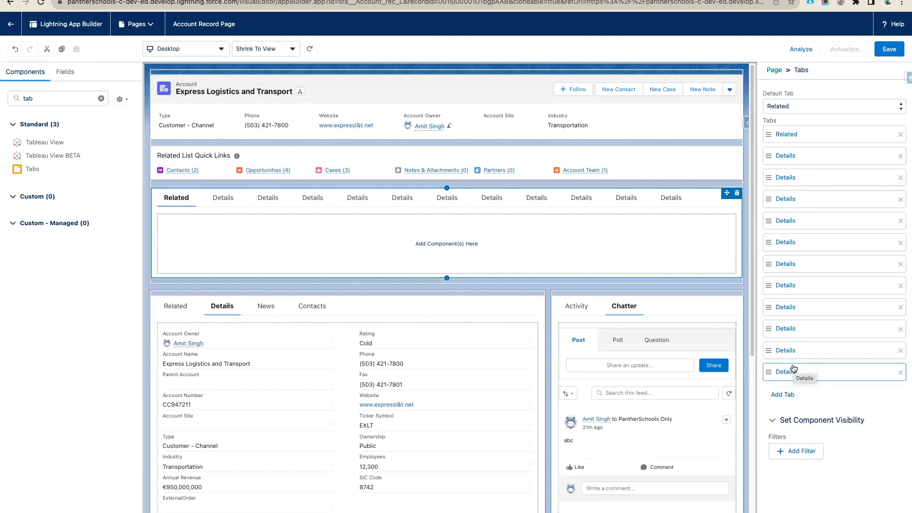
{"action": "left_click", "coordinate": [737, 192]}
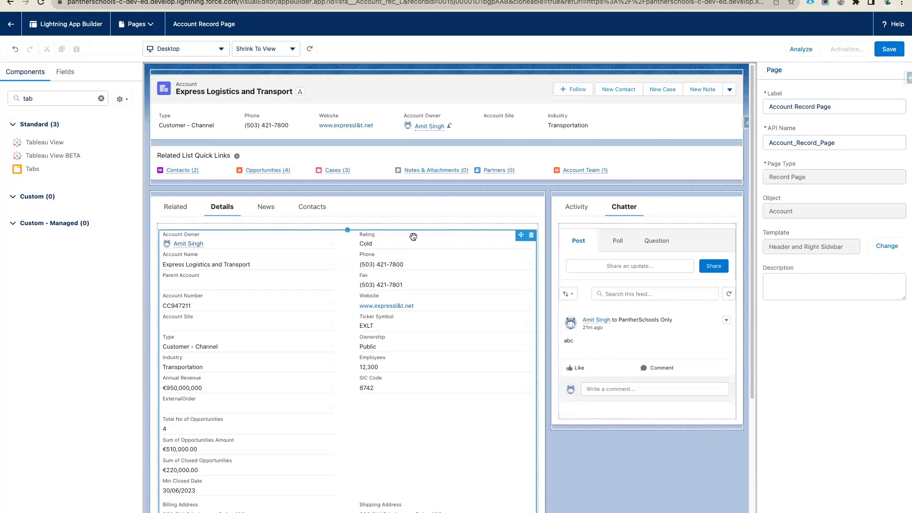
- Clear the component search and scroll the Standard components list down to Flow
{"action": "left_click", "coordinate": [98, 97]}
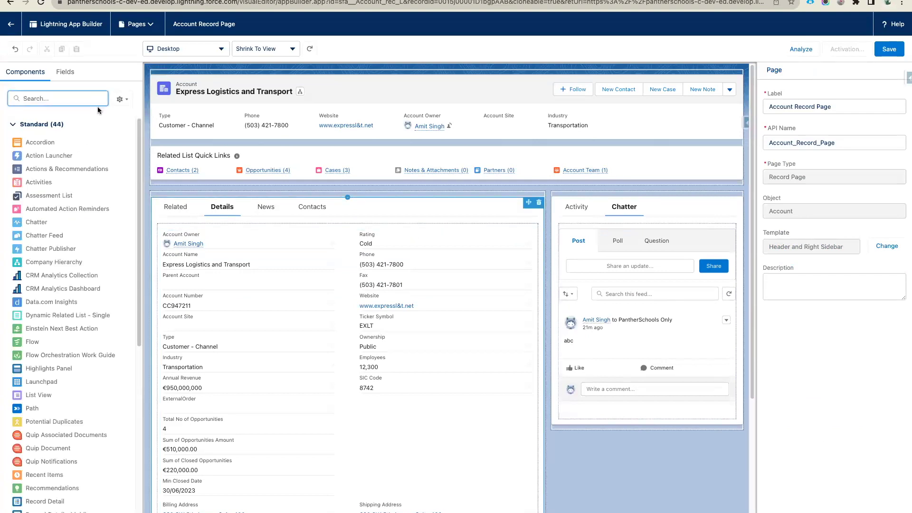
{"action": "scroll", "coordinate": [76, 238], "scroll_direction": "down", "scroll_amount": 3}
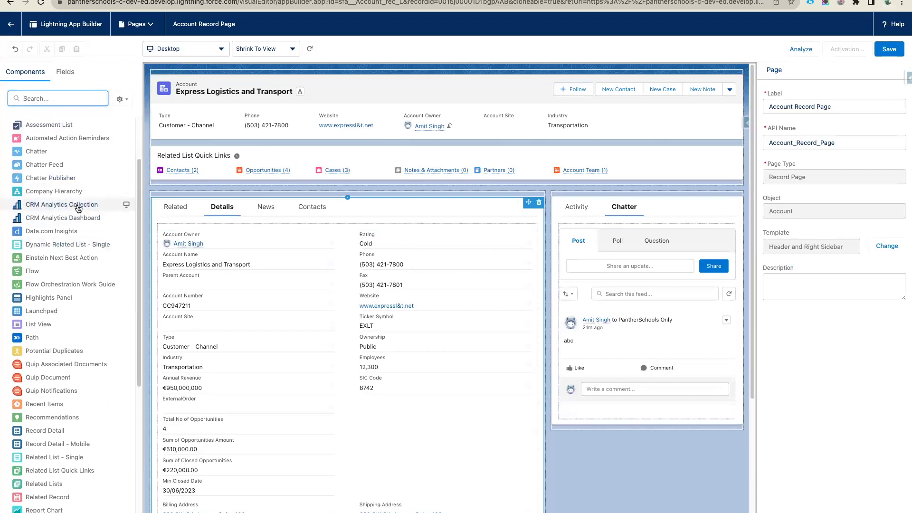
{"action": "scroll", "coordinate": [78, 209], "scroll_direction": "down", "scroll_amount": 1}
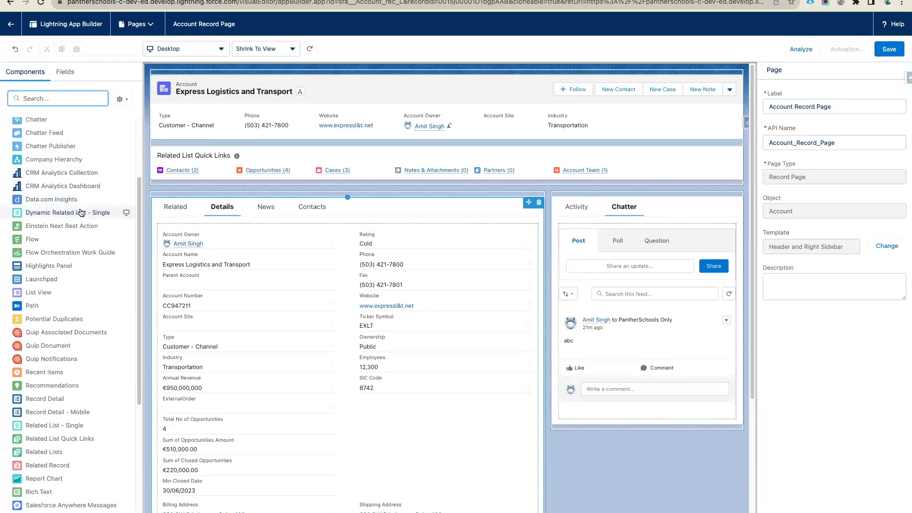
{"action": "scroll", "coordinate": [82, 212], "scroll_direction": "down", "scroll_amount": 2}
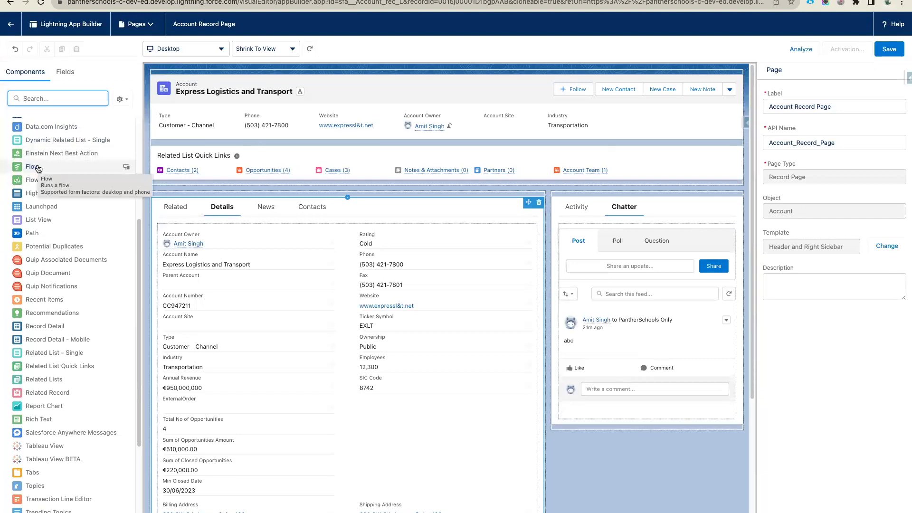
- Place a Flow component atop the right sidebar and select the Create a Case flow
{"action": "left_click_drag", "start_coordinate": [38, 168], "coordinate": [575, 194]}
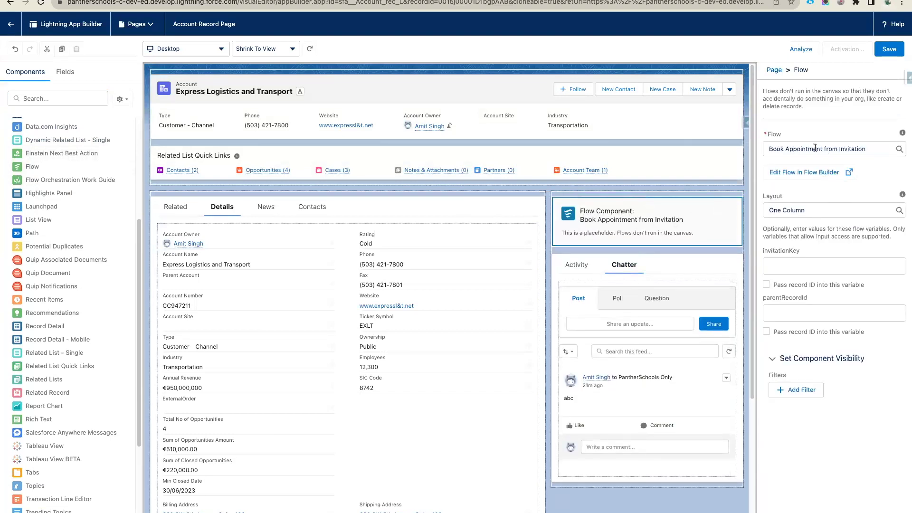
{"action": "left_click_drag", "start_coordinate": [867, 149], "coordinate": [768, 151]}
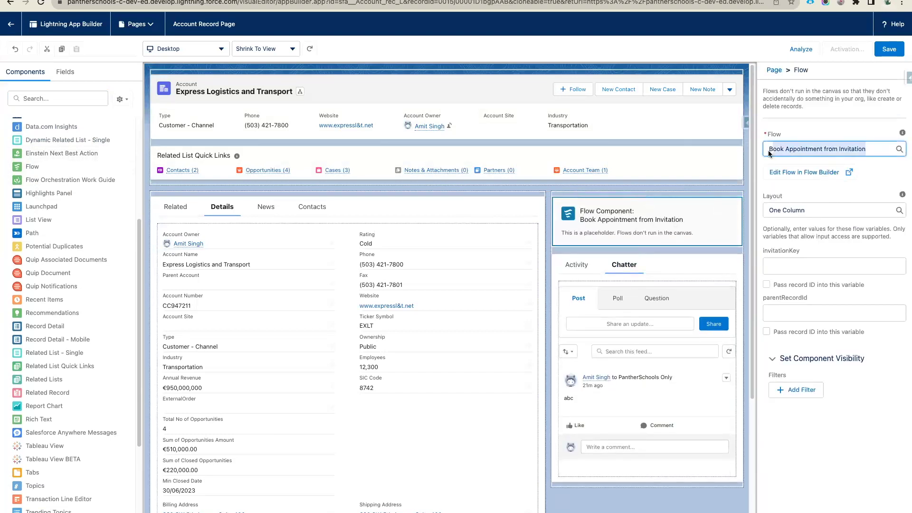
{"action": "left_click", "coordinate": [874, 149]}
{"action": "scroll", "coordinate": [834, 241], "scroll_direction": "down", "scroll_amount": 1}
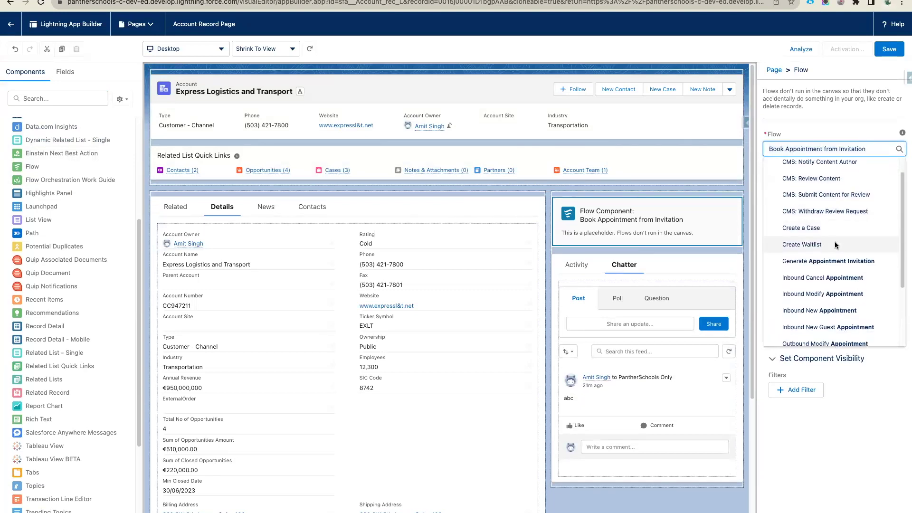
{"action": "left_click", "coordinate": [811, 225]}
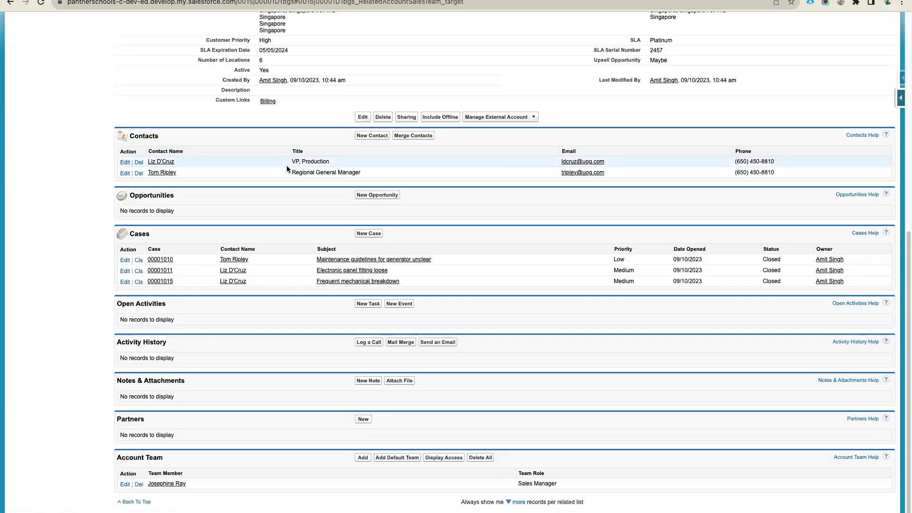
- Switch the account page to Lightning Experience, then find Leads via 'lea' and open a lead
{"action": "scroll", "coordinate": [287, 165], "scroll_direction": "up", "scroll_amount": 10}
{"action": "left_click", "coordinate": [700, 30]}
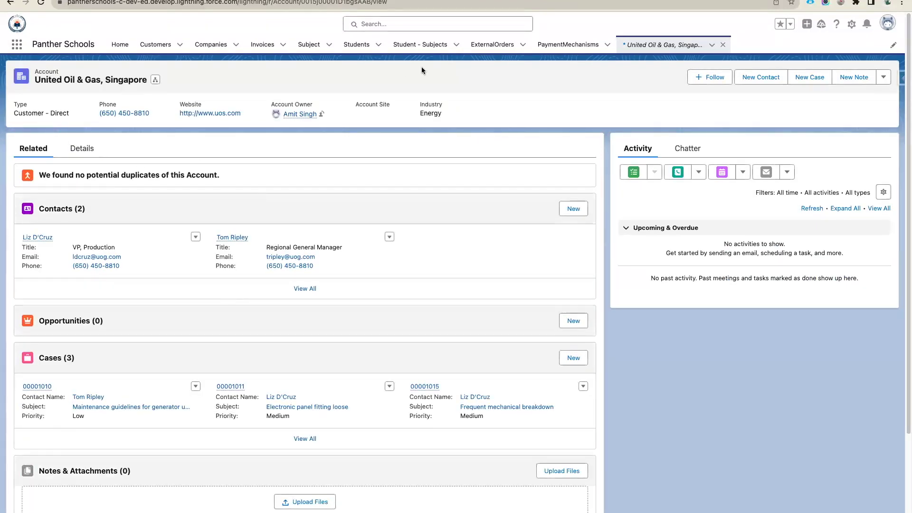
{"action": "left_click", "coordinate": [17, 44]}
{"action": "type", "text": "lead"}
{"action": "left_click", "coordinate": [38, 130]}
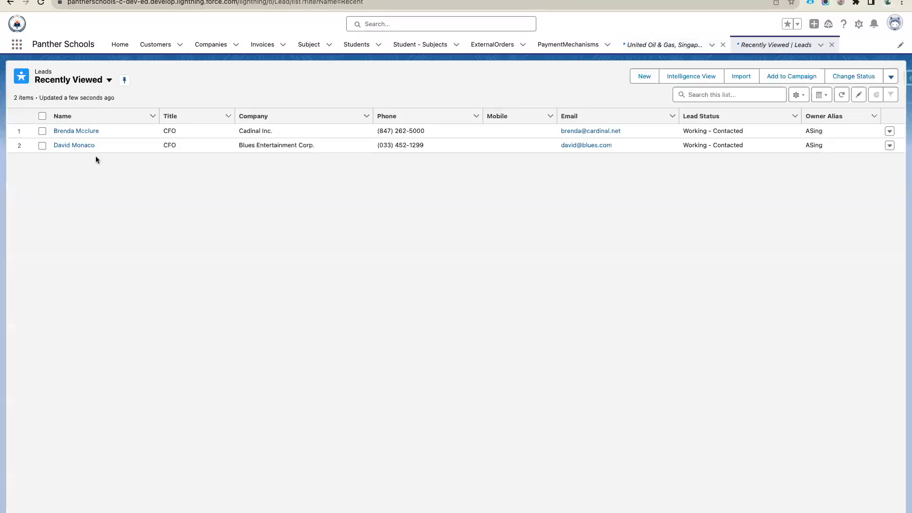
{"action": "left_click", "coordinate": [78, 145]}
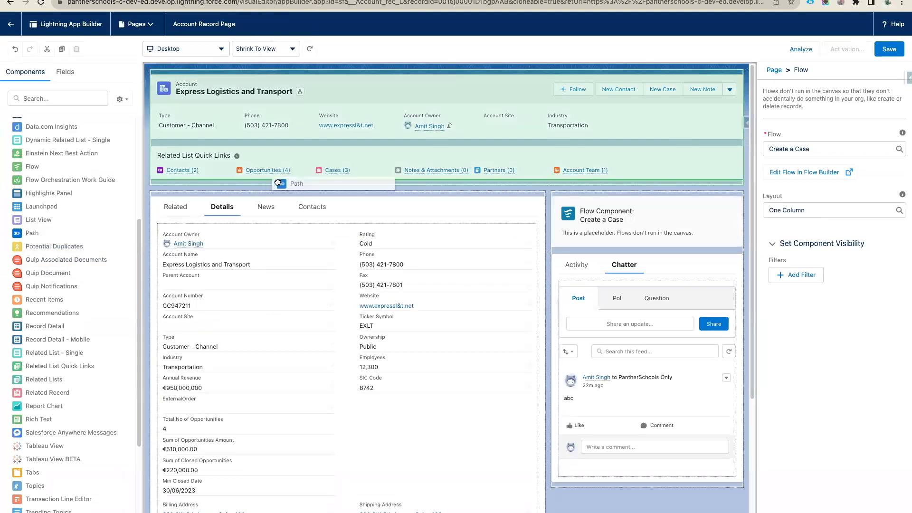
{"action": "left_click_drag", "start_coordinate": [277, 180], "coordinate": [277, 181]}
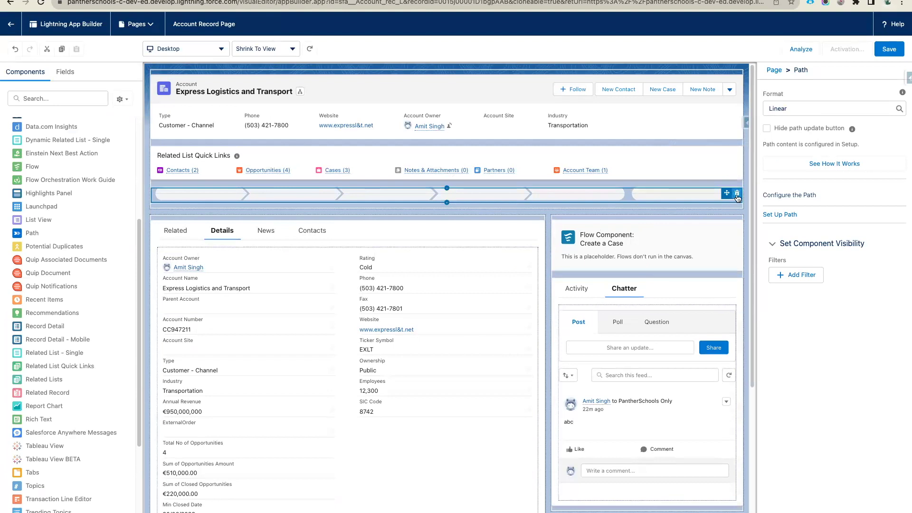
{"action": "left_click", "coordinate": [737, 193]}
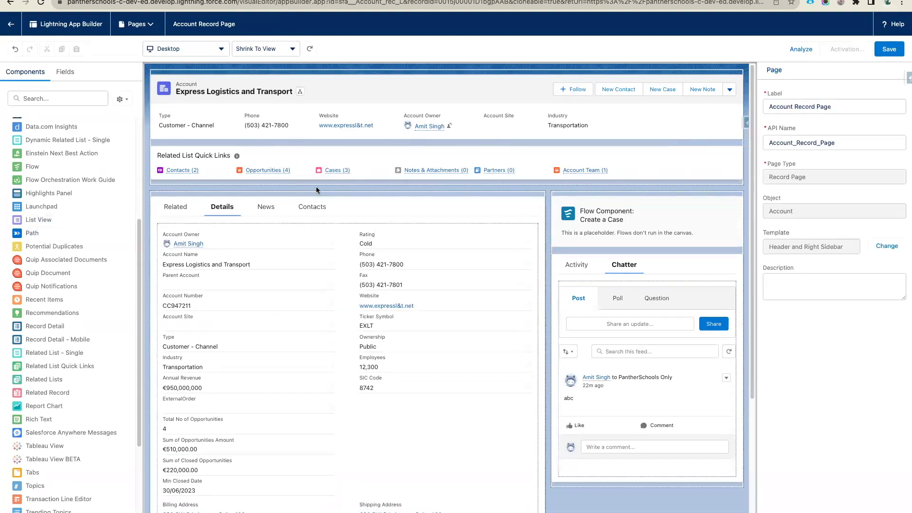
{"action": "scroll", "coordinate": [64, 199], "scroll_direction": "down", "scroll_amount": 2}
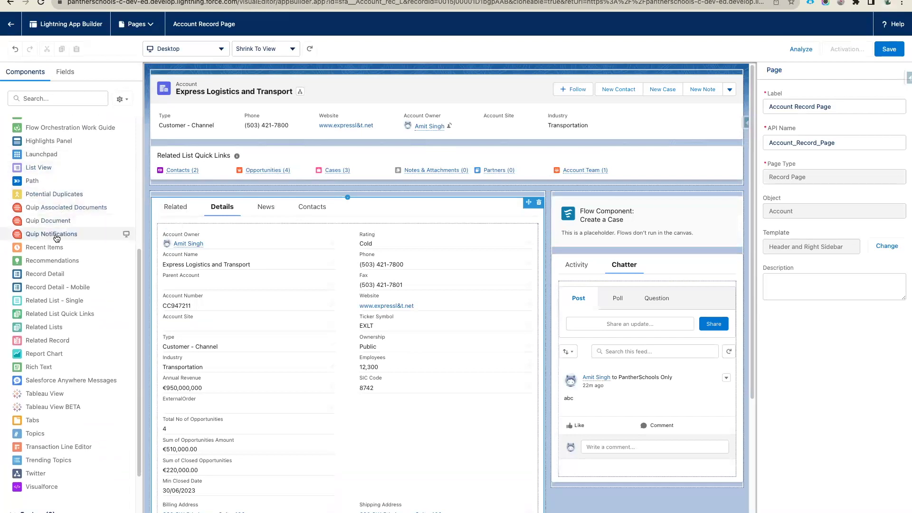
{"action": "scroll", "coordinate": [62, 209], "scroll_direction": "down", "scroll_amount": 3}
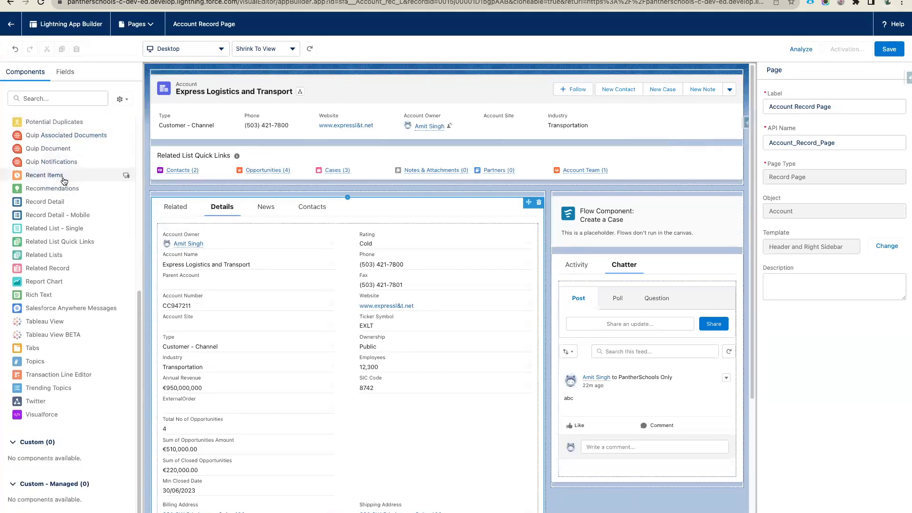
{"action": "left_click_drag", "start_coordinate": [59, 182], "coordinate": [622, 199]}
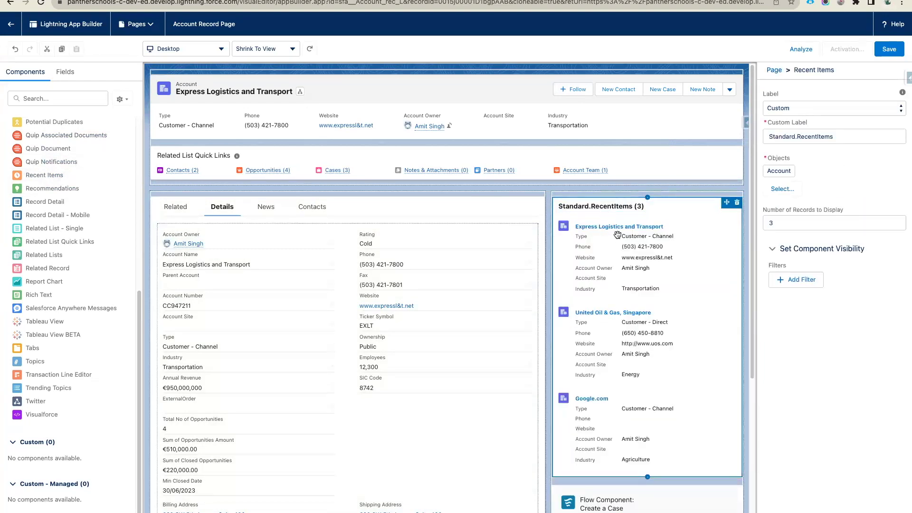
{"action": "left_click", "coordinate": [775, 190]}
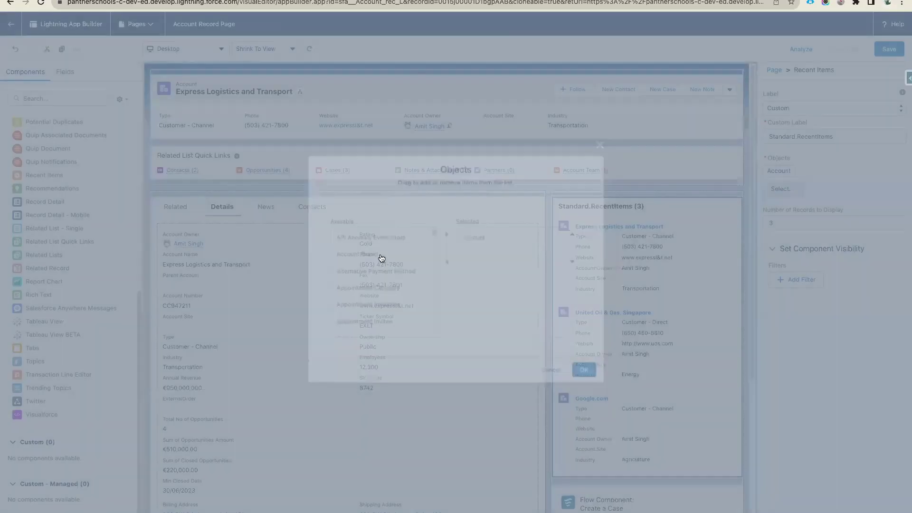
{"action": "scroll", "coordinate": [391, 282], "scroll_direction": "down", "scroll_amount": 8}
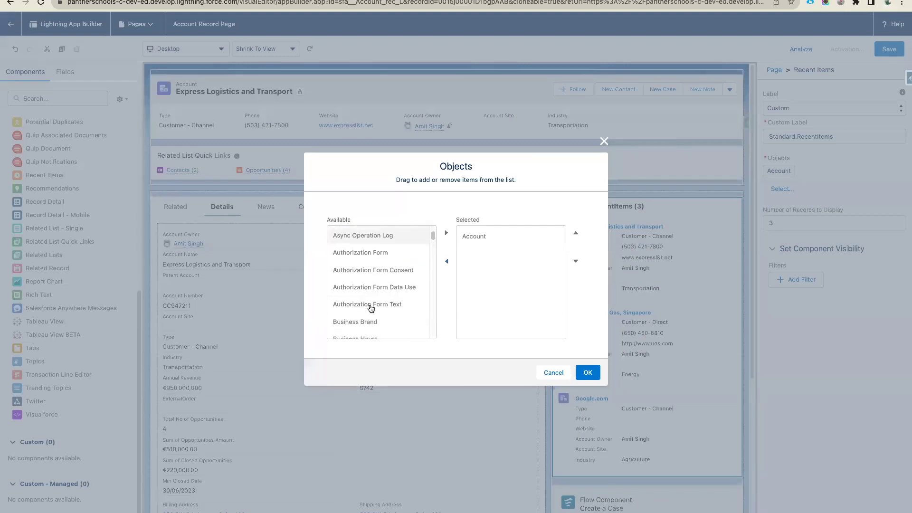
{"action": "scroll", "coordinate": [371, 309], "scroll_direction": "down", "scroll_amount": 2}
{"action": "left_click", "coordinate": [363, 275]}
{"action": "left_click", "coordinate": [445, 233]}
{"action": "scroll", "coordinate": [389, 288], "scroll_direction": "down", "scroll_amount": 5}
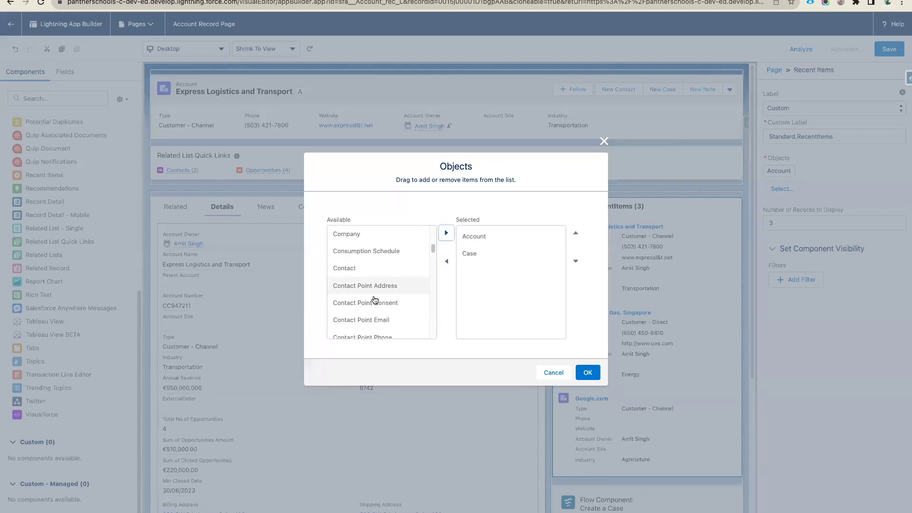
{"action": "left_click", "coordinate": [361, 270]}
{"action": "left_click", "coordinate": [446, 233]}
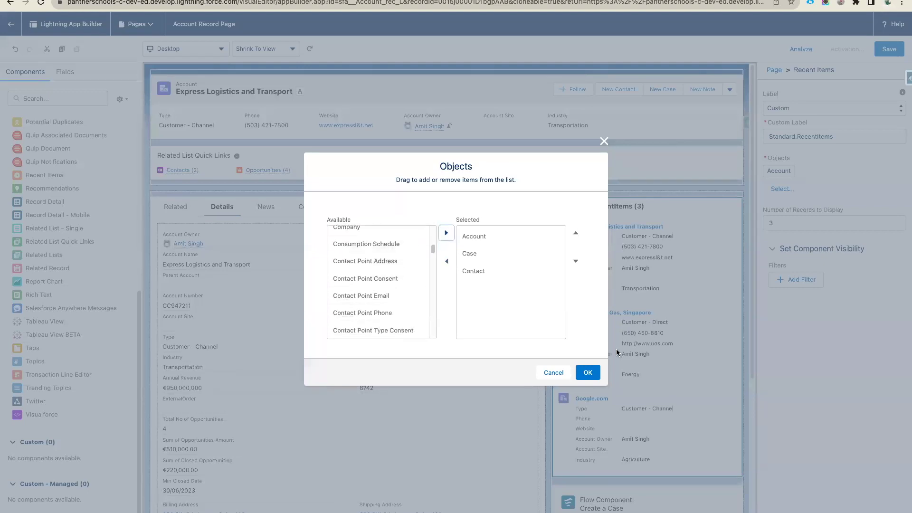
{"action": "left_click", "coordinate": [588, 373]}
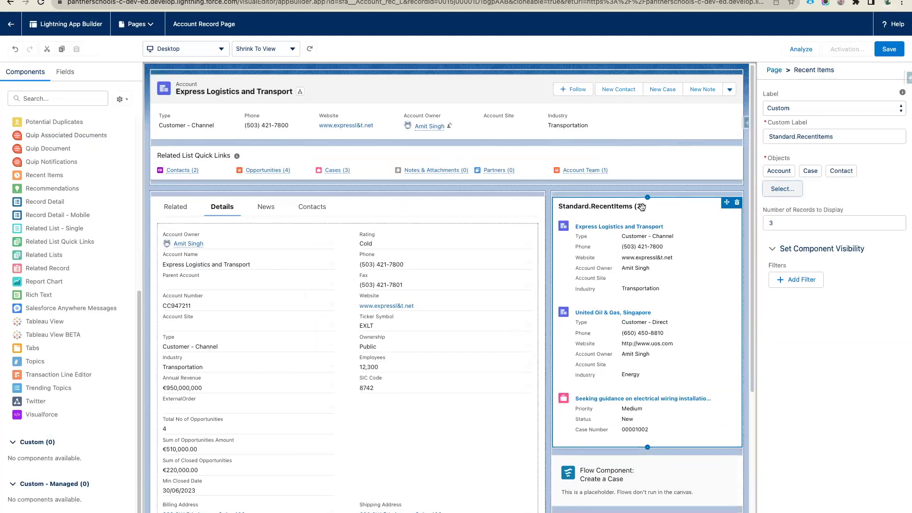
{"action": "left_click", "coordinate": [784, 226]}
{"action": "key", "text": "BackSpace"}
{"action": "type", "text": "10"}
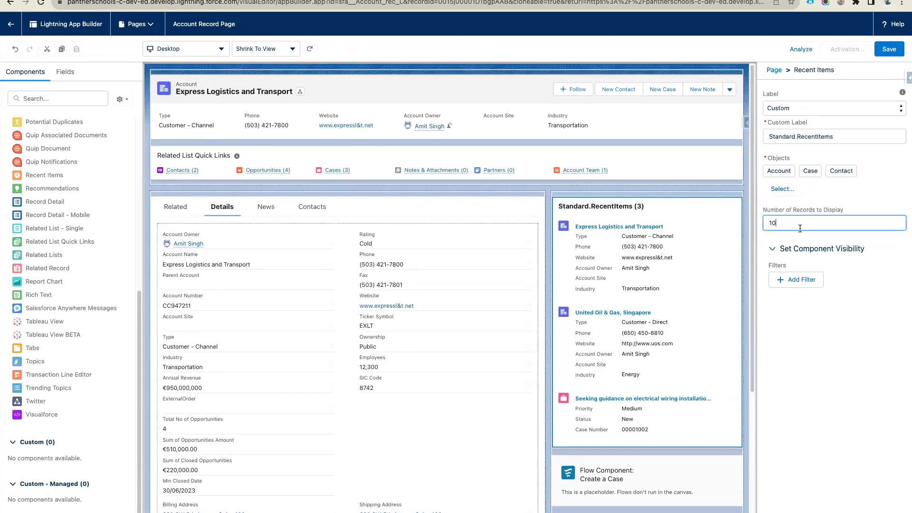
{"action": "left_click", "coordinate": [807, 232]}
{"action": "scroll", "coordinate": [628, 418], "scroll_direction": "down", "scroll_amount": 5}
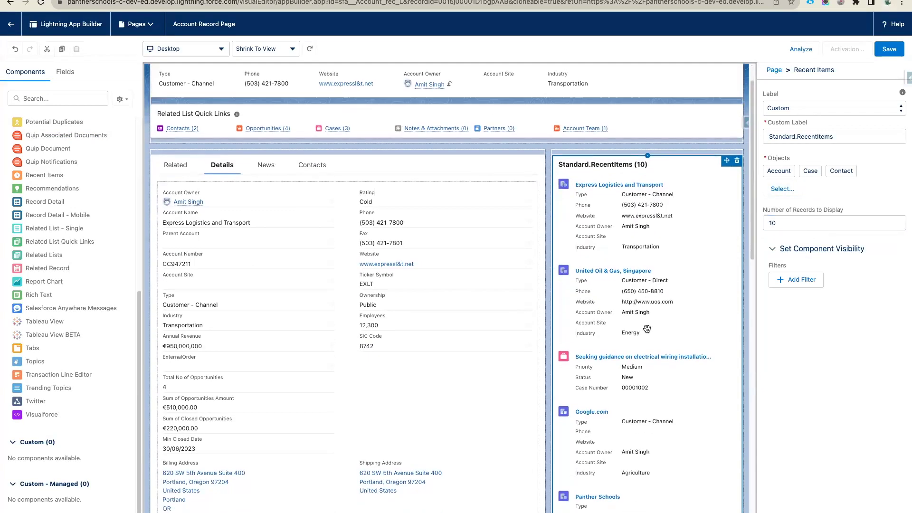
{"action": "scroll", "coordinate": [628, 418], "scroll_direction": "down", "scroll_amount": 7}
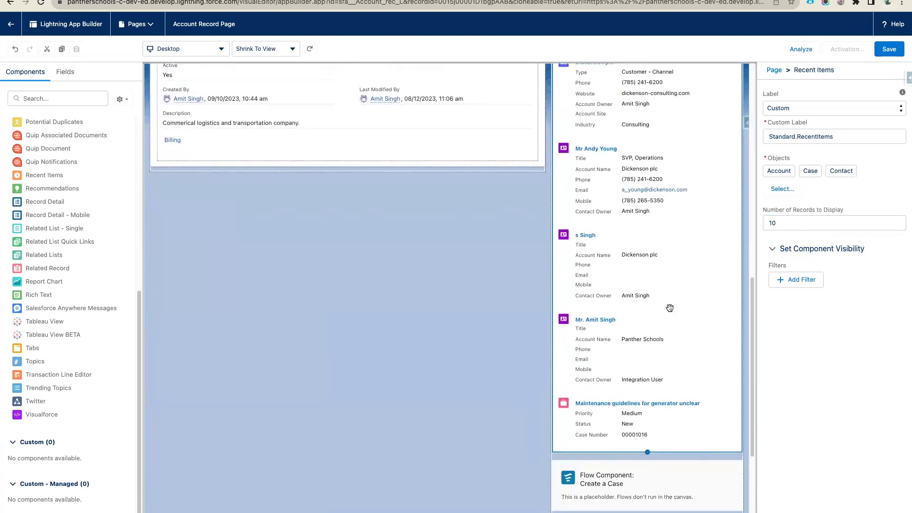
{"action": "scroll", "coordinate": [669, 308], "scroll_direction": "up", "scroll_amount": 12}
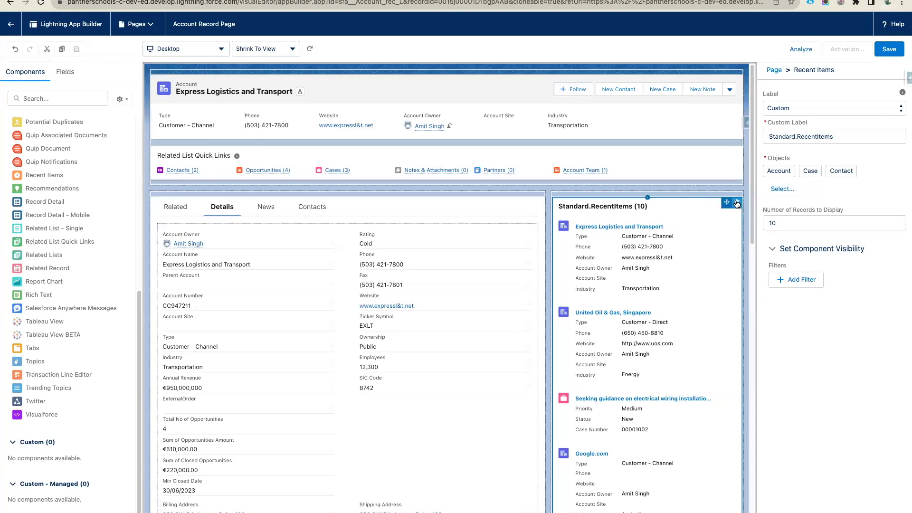
{"action": "left_click", "coordinate": [737, 204]}
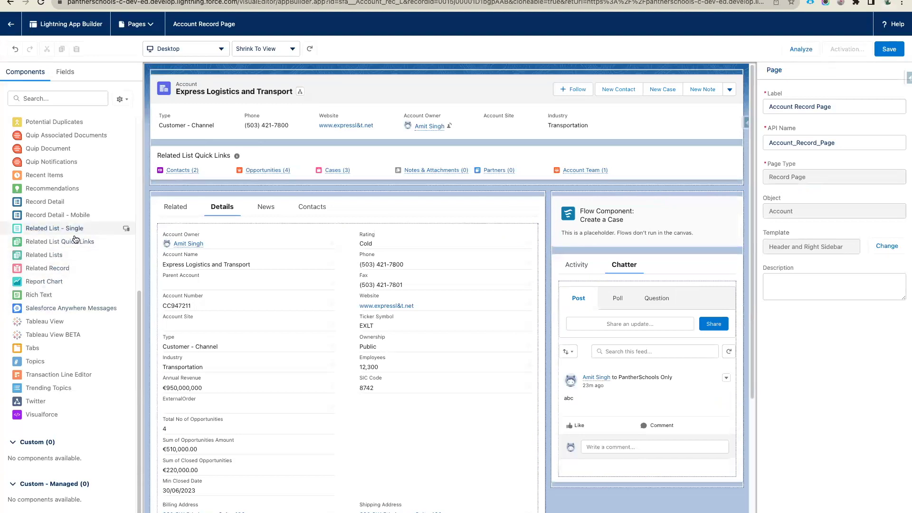
{"action": "left_click_drag", "start_coordinate": [33, 296], "coordinate": [647, 204]}
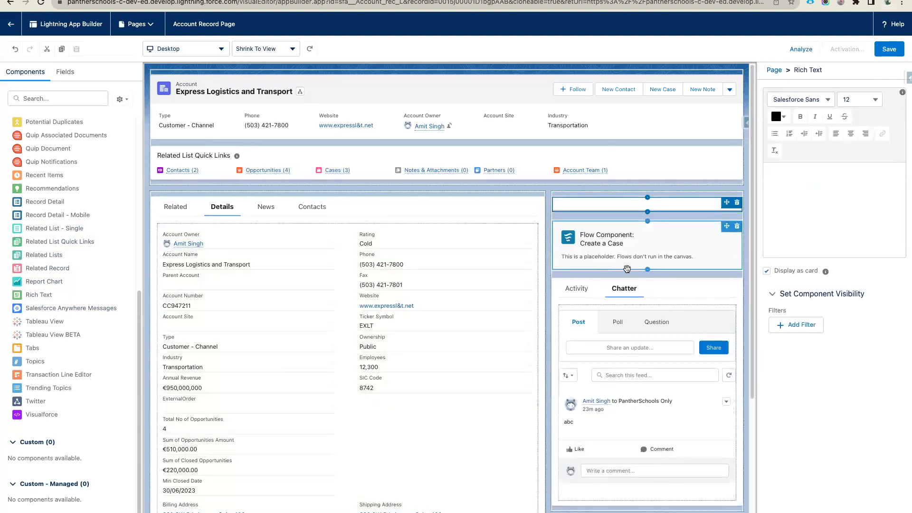
{"action": "left_click", "coordinate": [806, 187]}
{"action": "type", "text": "hjjhghjbfddfgsd"}
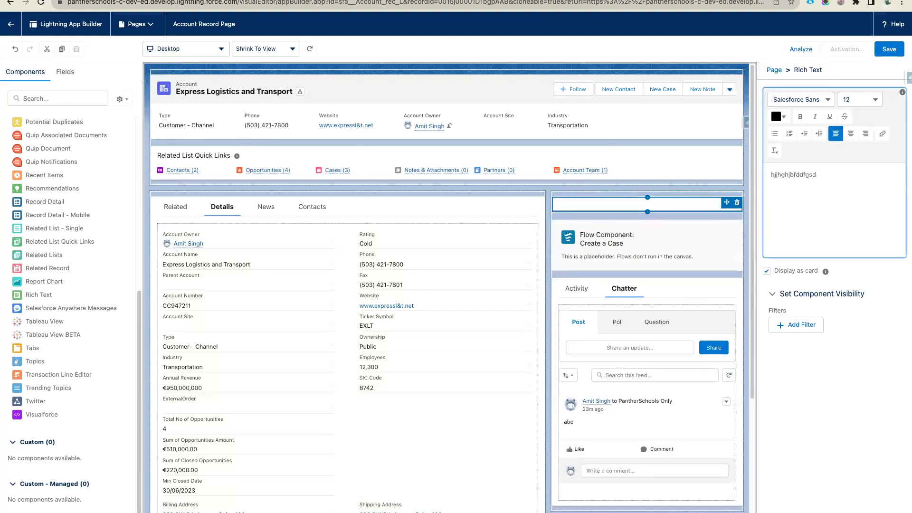
{"action": "key", "text": "ctrl+a"}
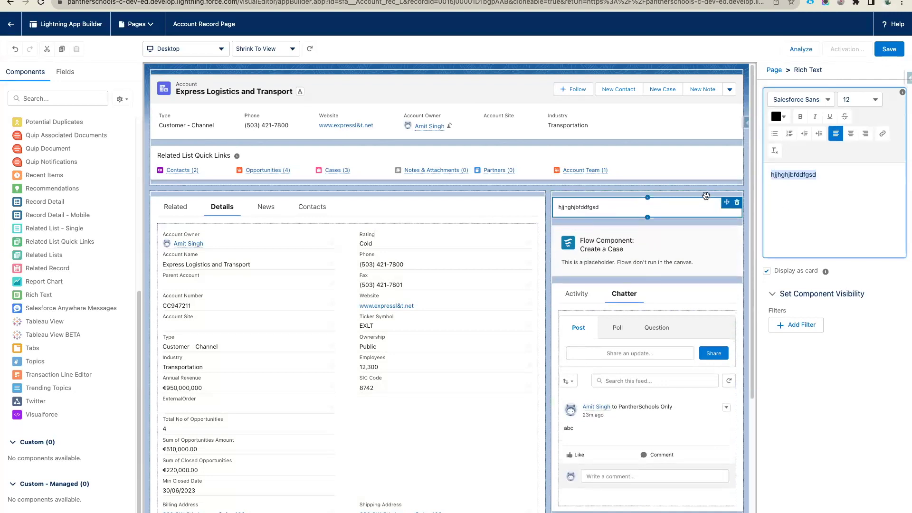
{"action": "left_click", "coordinate": [737, 202]}
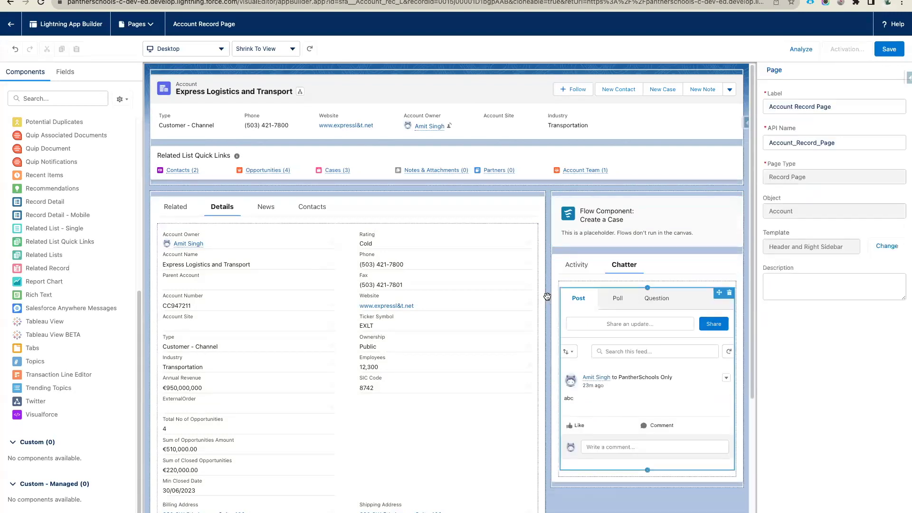
{"action": "scroll", "coordinate": [70, 233], "scroll_direction": "up", "scroll_amount": 3}
{"action": "scroll", "coordinate": [70, 234], "scroll_direction": "up", "scroll_amount": 1}
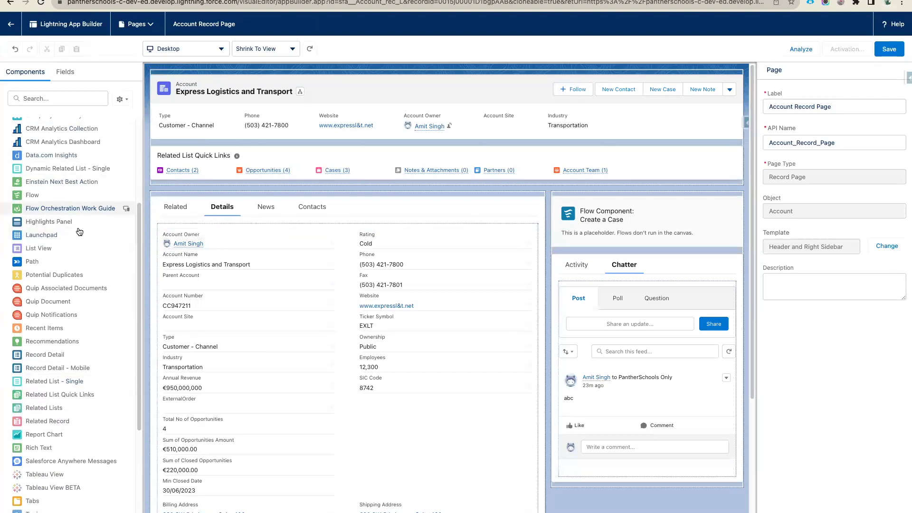
{"action": "scroll", "coordinate": [78, 285], "scroll_direction": "up", "scroll_amount": 5}
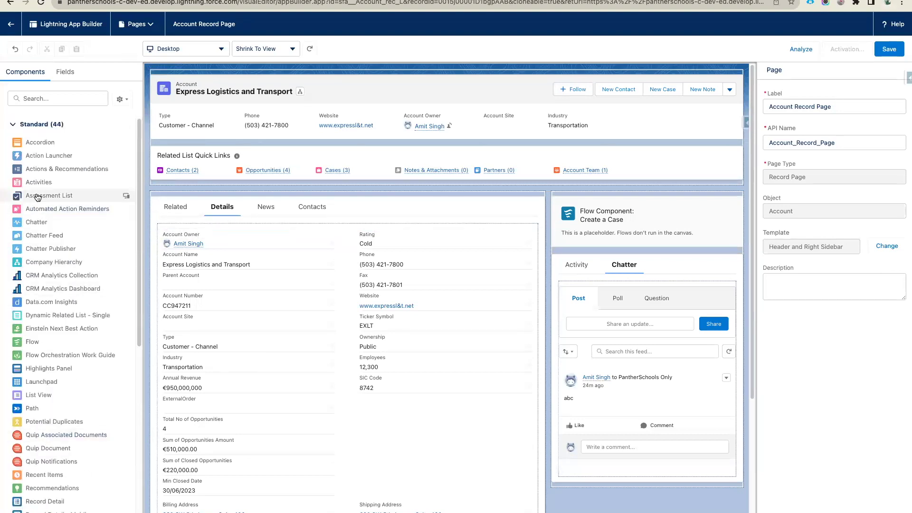
{"action": "scroll", "coordinate": [57, 128], "scroll_direction": "down", "scroll_amount": 9}
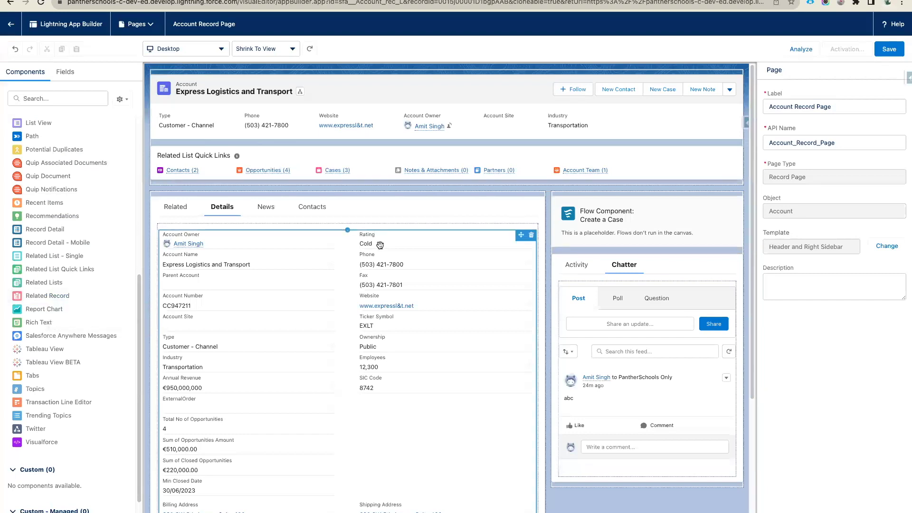
{"action": "left_click", "coordinate": [603, 233]}
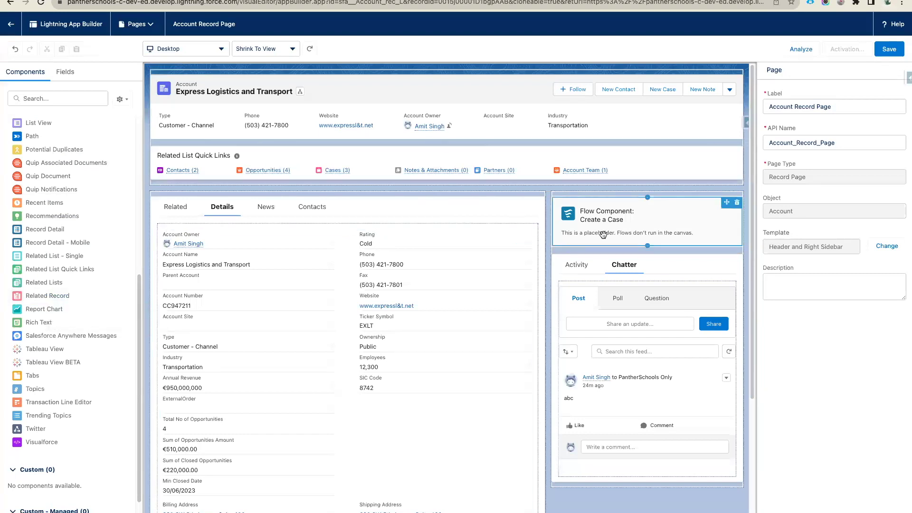
- Save the Account Record Page and choose Activate in the Page Saved dialog
{"action": "left_click", "coordinate": [891, 51]}
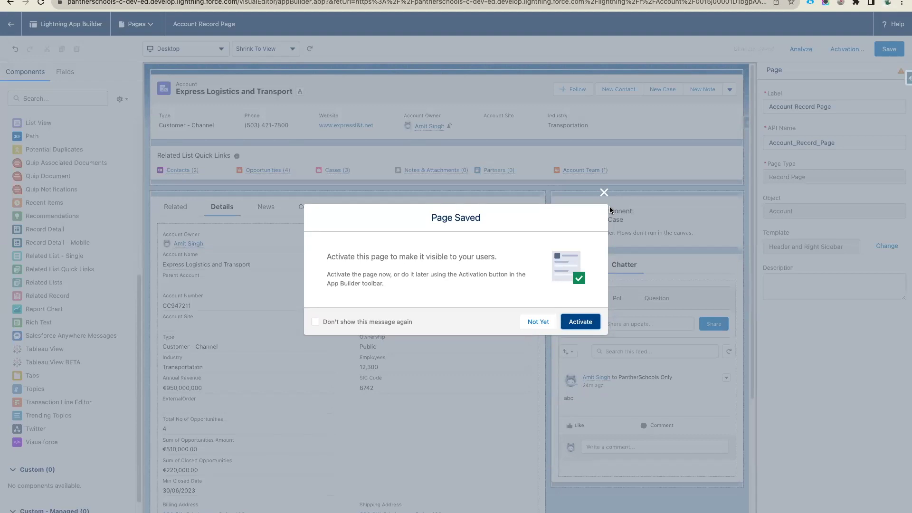
{"action": "left_click", "coordinate": [582, 321]}
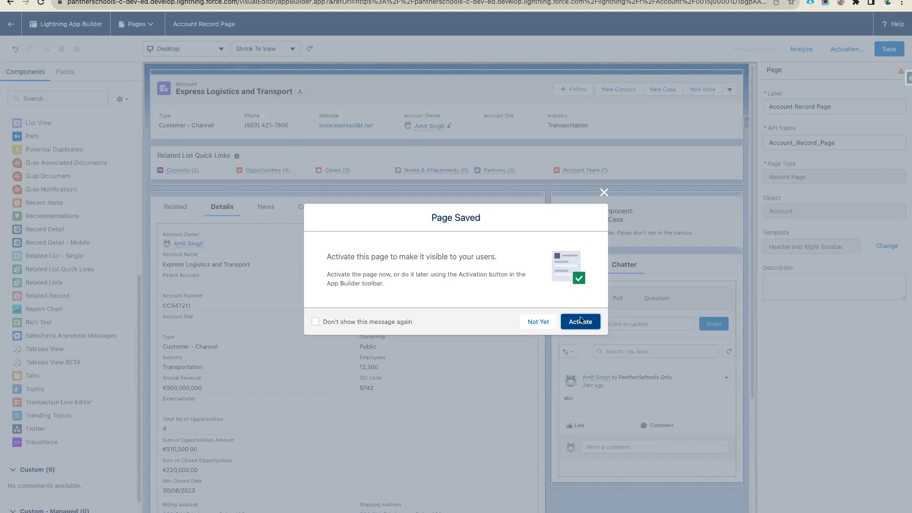
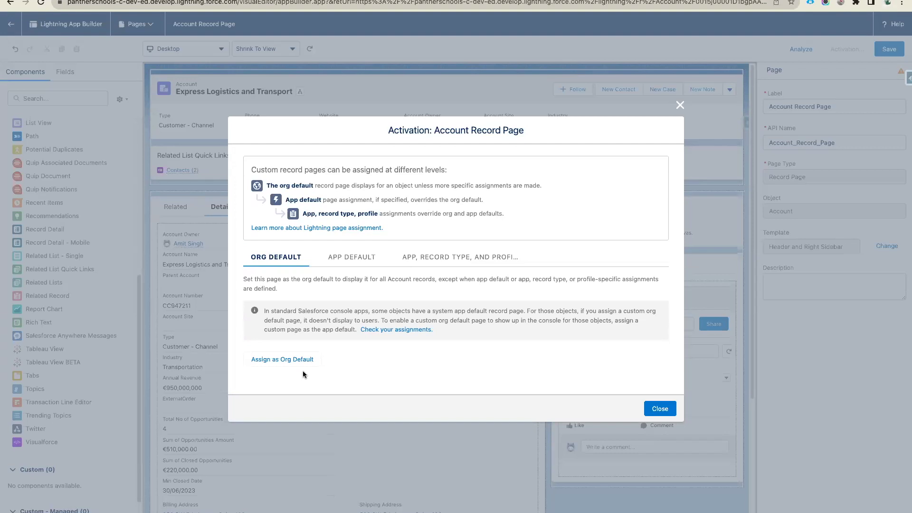
- Assign Account Record Page as the Desktop org default and save it in App Builder
{"action": "left_click", "coordinate": [278, 360]}
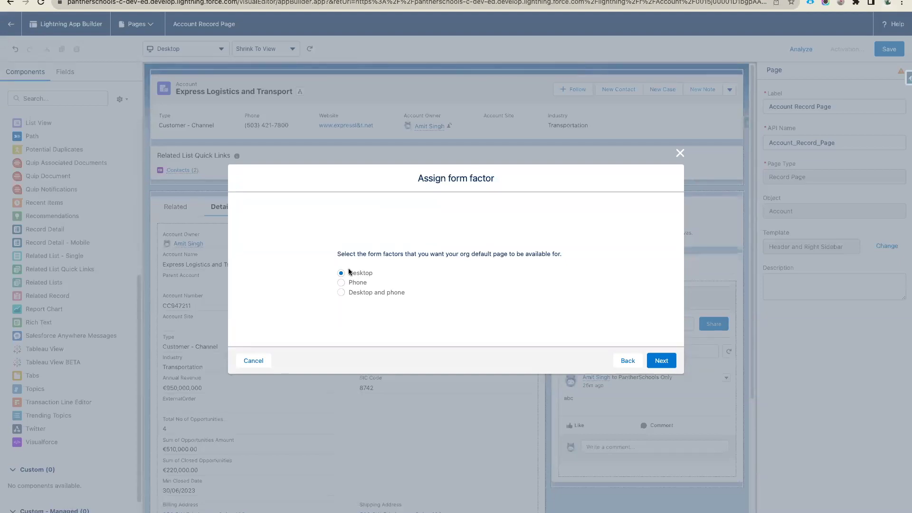
{"action": "left_click", "coordinate": [654, 364]}
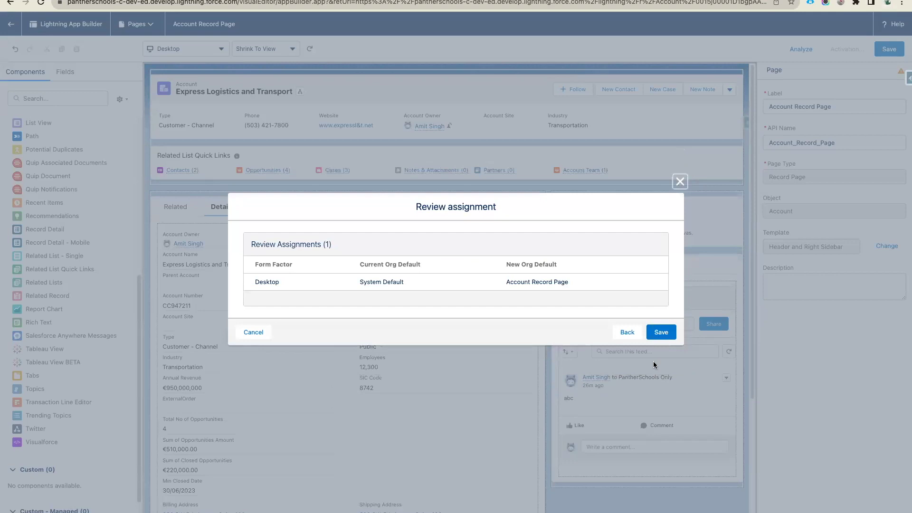
{"action": "left_click_drag", "start_coordinate": [255, 282], "coordinate": [626, 283]}
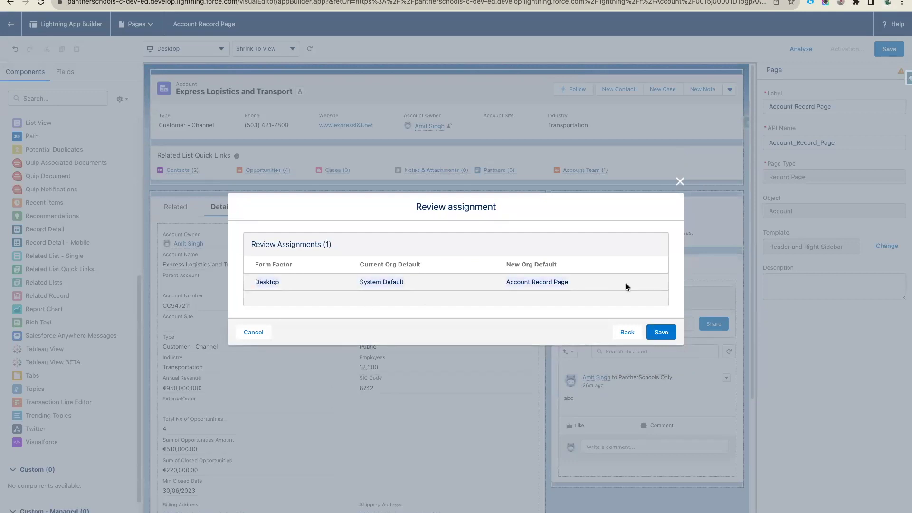
{"action": "left_click", "coordinate": [658, 335]}
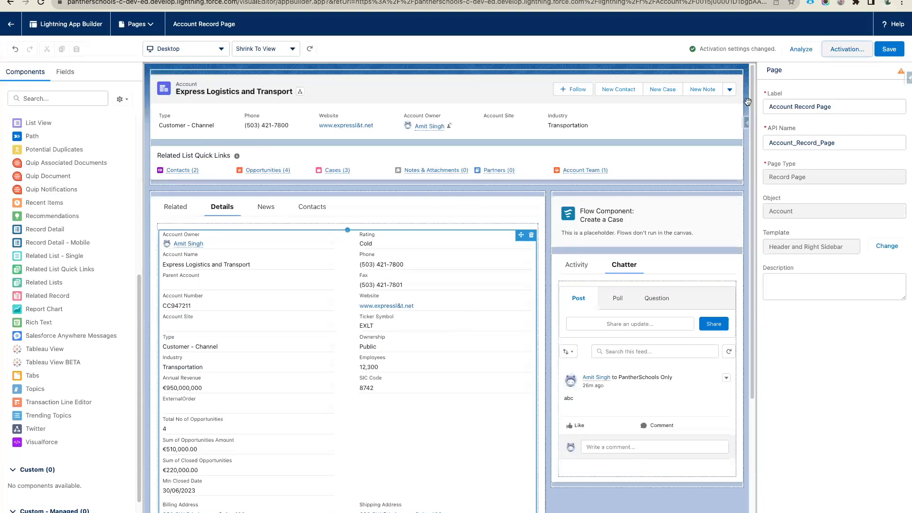
{"action": "left_click", "coordinate": [889, 49]}
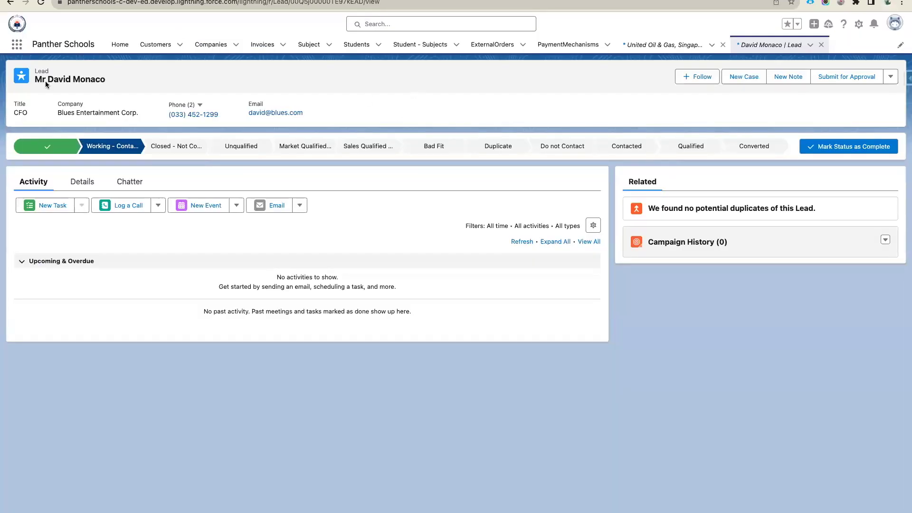
- Open the United Oil & Gas, Singapore account and reload it to pick up the new page
{"action": "left_click", "coordinate": [16, 43]}
{"action": "left_click", "coordinate": [28, 181]}
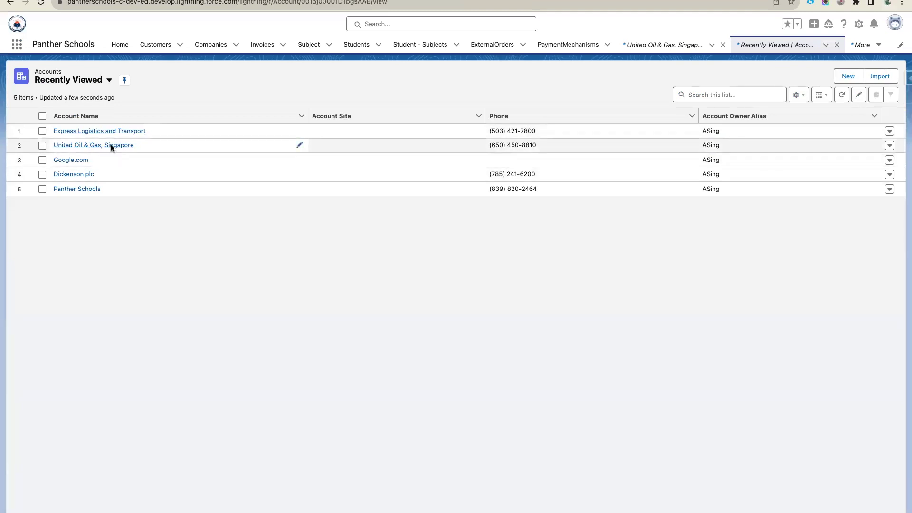
{"action": "left_click", "coordinate": [110, 144]}
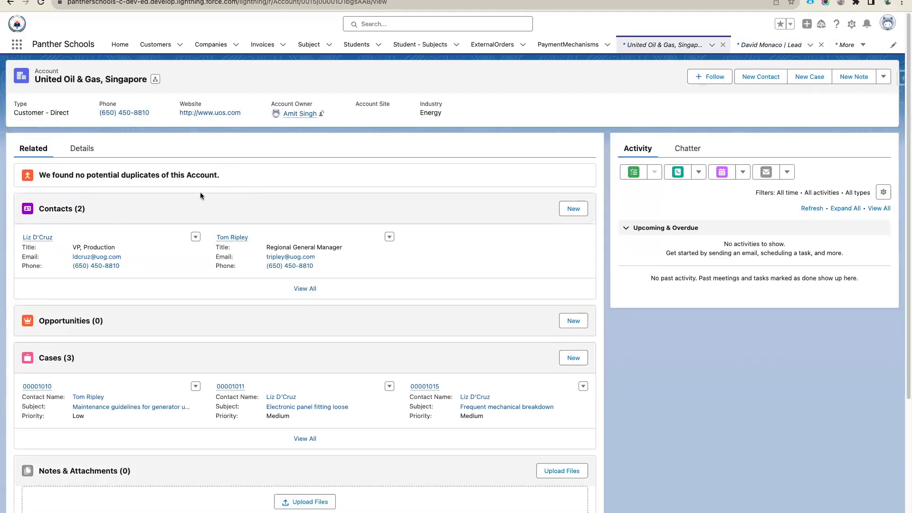
{"action": "left_click", "coordinate": [41, 3]}
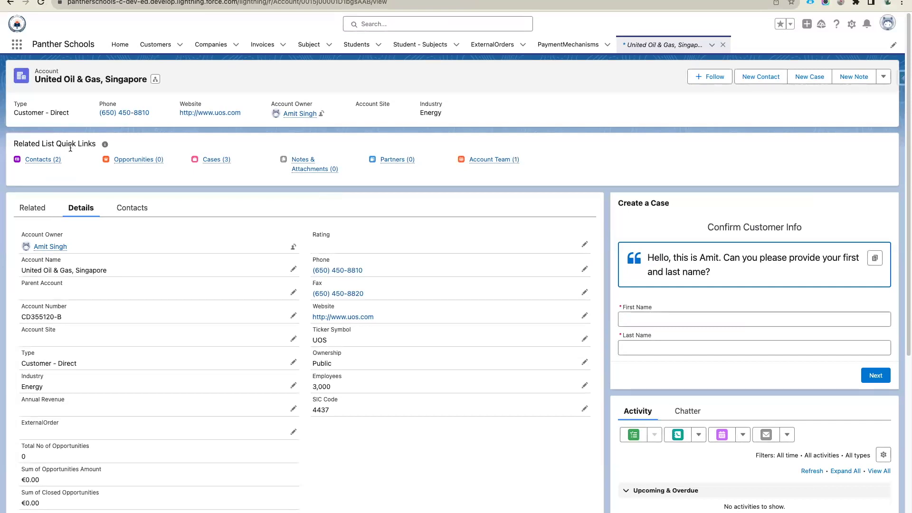
- Review the account's Create a Case panel and its Contacts and Related tabs
{"action": "left_click_drag", "start_coordinate": [618, 202], "coordinate": [882, 367]}
{"action": "left_click", "coordinate": [739, 264]}
{"action": "left_click", "coordinate": [141, 212]}
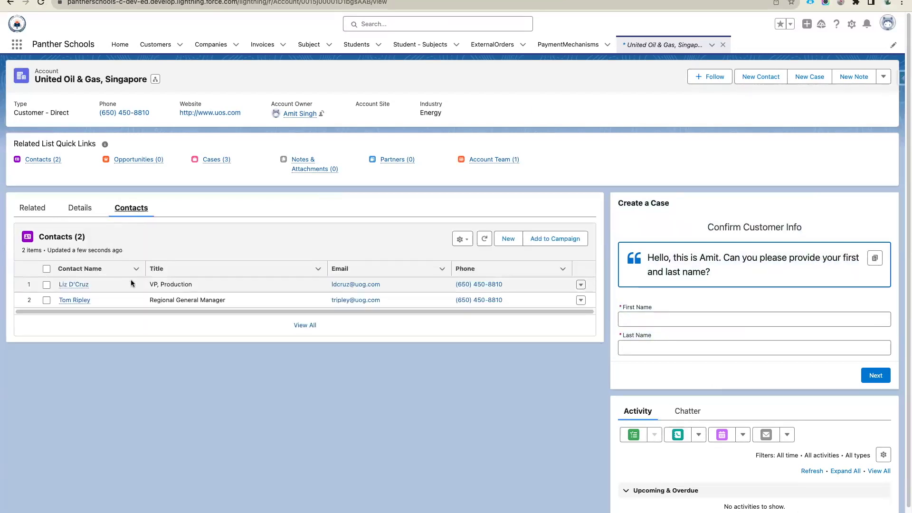
{"action": "left_click", "coordinate": [33, 208]}
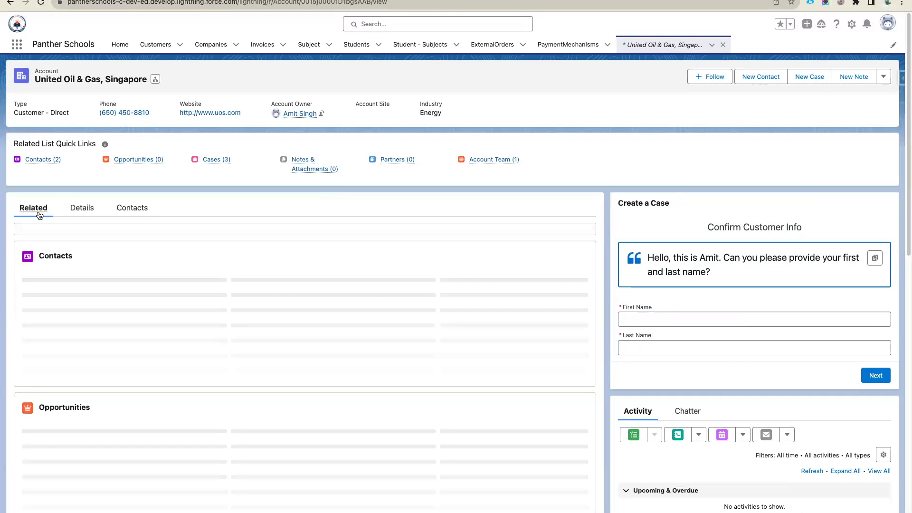
{"action": "scroll", "coordinate": [204, 312], "scroll_direction": "down", "scroll_amount": 6}
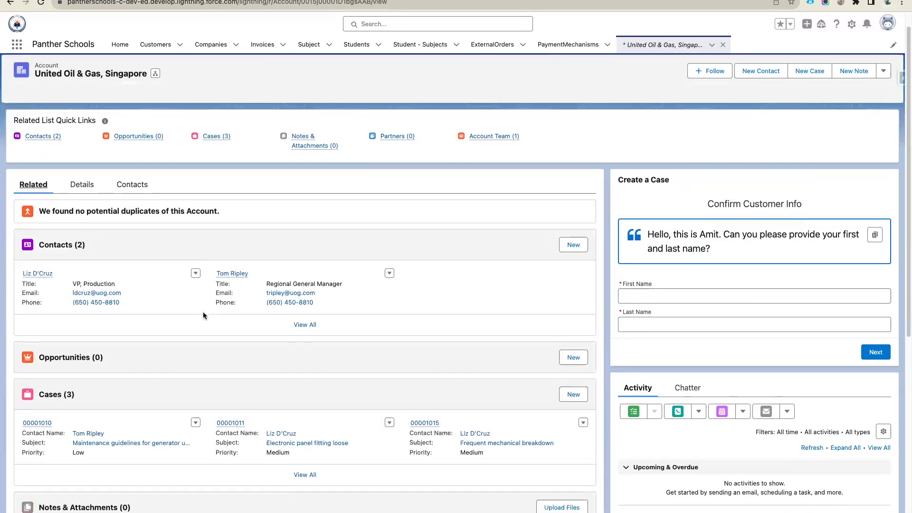
{"action": "scroll", "coordinate": [203, 316], "scroll_direction": "up", "scroll_amount": 8}
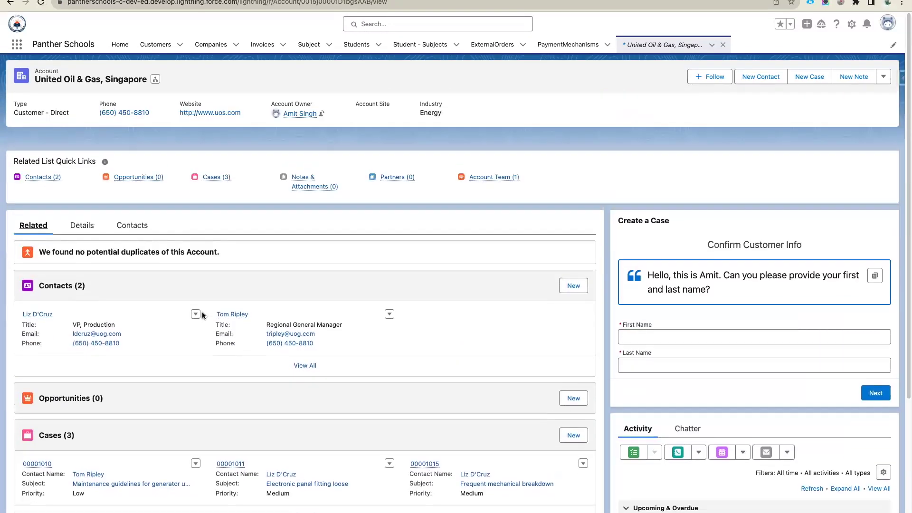
{"action": "left_click_drag", "start_coordinate": [31, 44], "coordinate": [96, 46]}
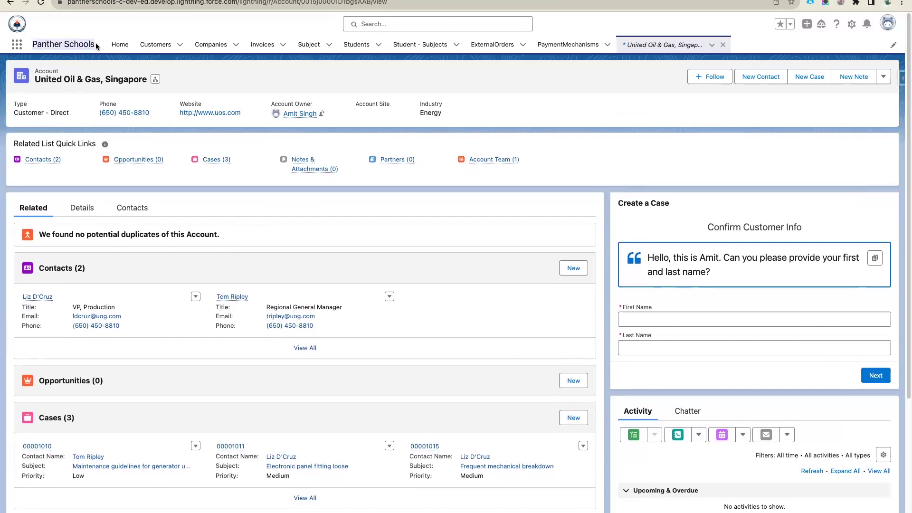
{"action": "left_click", "coordinate": [17, 46]}
- Switch to the Sales app and open the Express Logistics and Transport account
{"action": "type", "text": "sales"}
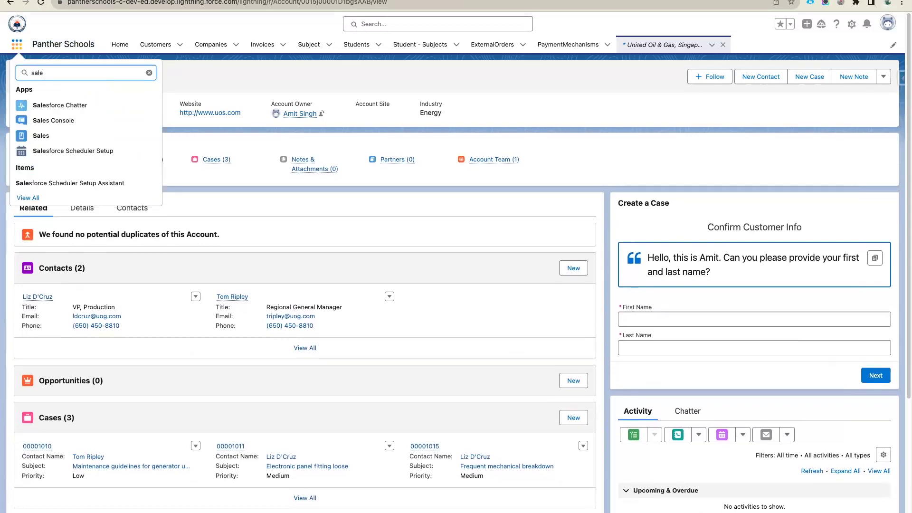
{"action": "left_click", "coordinate": [61, 136]}
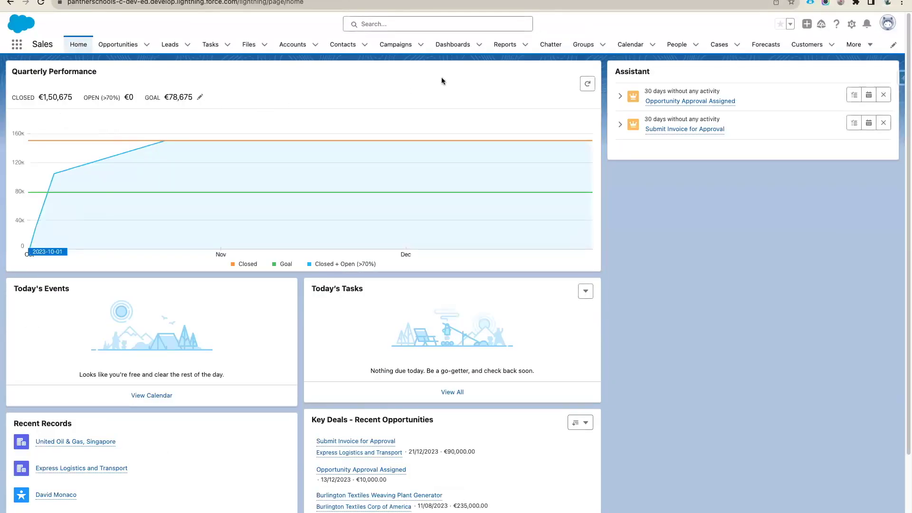
{"action": "left_click", "coordinate": [292, 48]}
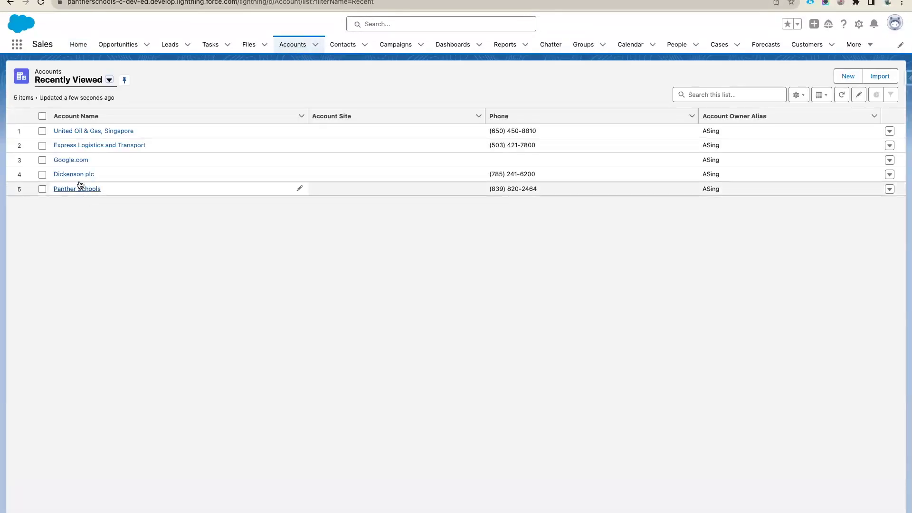
{"action": "left_click", "coordinate": [75, 147]}
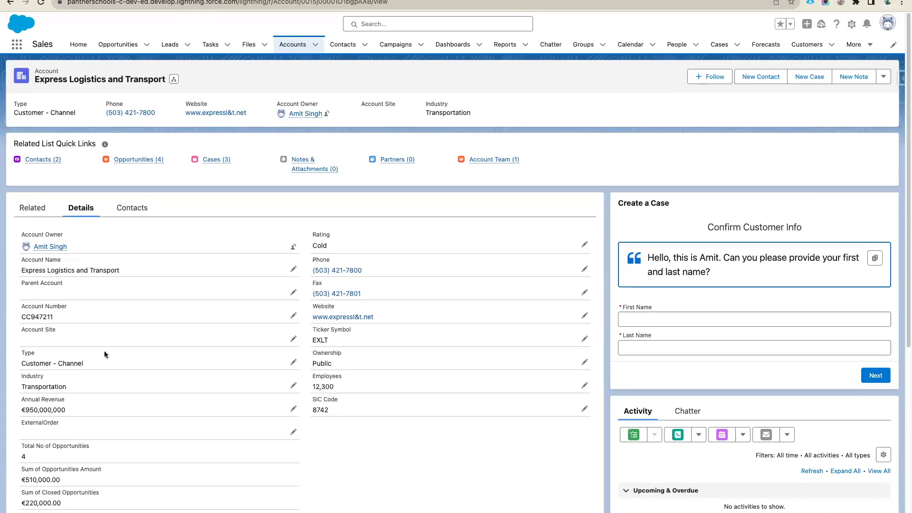
- Check the account's Contacts and Related tabs, then go to Salesforce Setup
{"action": "scroll", "coordinate": [104, 350], "scroll_direction": "down", "scroll_amount": 3}
{"action": "scroll", "coordinate": [92, 292], "scroll_direction": "up", "scroll_amount": 3}
{"action": "left_click", "coordinate": [128, 212]}
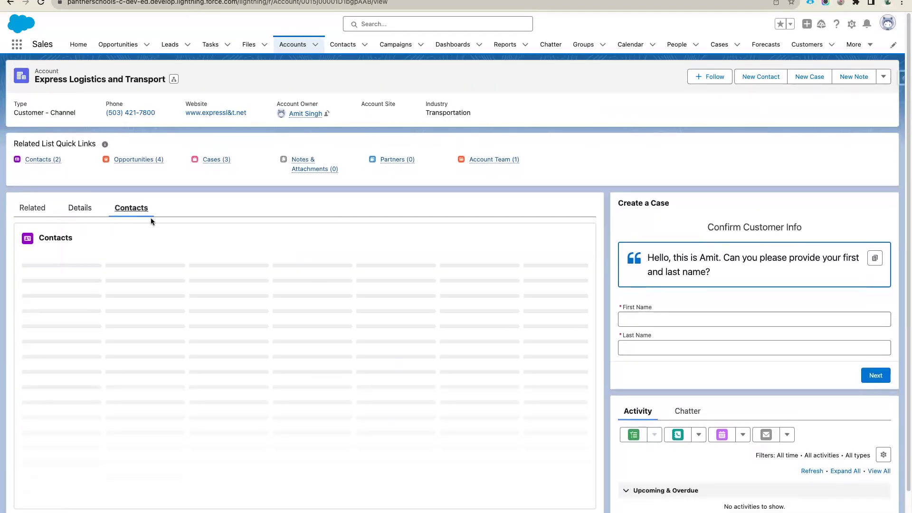
{"action": "left_click", "coordinate": [33, 208]}
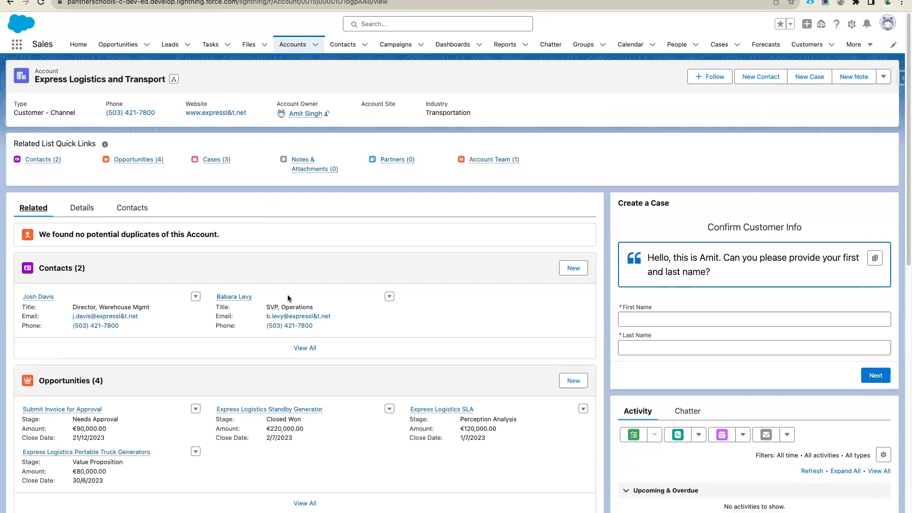
{"action": "left_click", "coordinate": [851, 24]}
{"action": "left_click", "coordinate": [810, 51]}
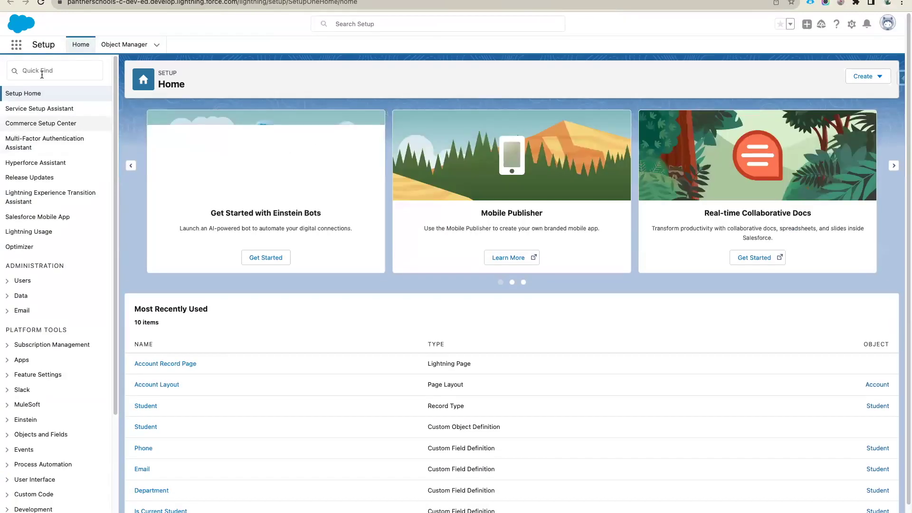
- Open the Users list, copy the teacher user's username, and open an incognito window
{"action": "left_click", "coordinate": [42, 71]}
{"action": "type", "text": "users"}
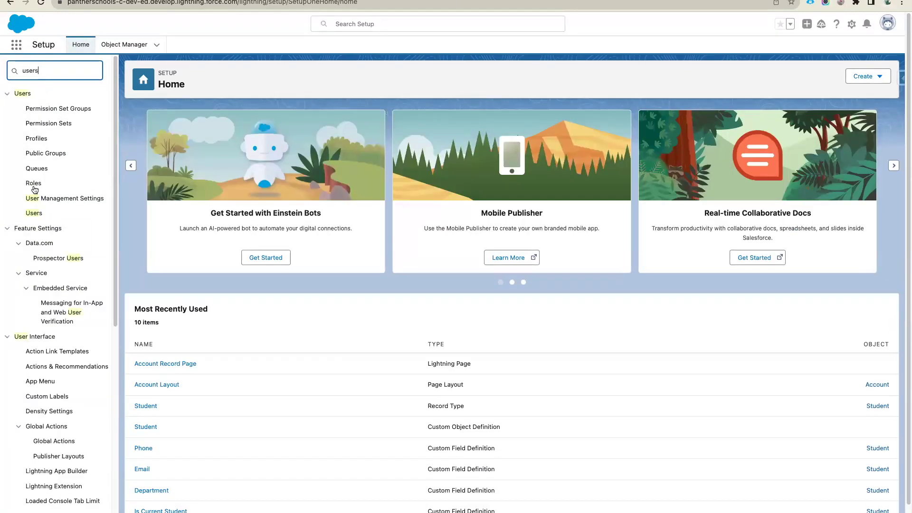
{"action": "left_click", "coordinate": [34, 213]}
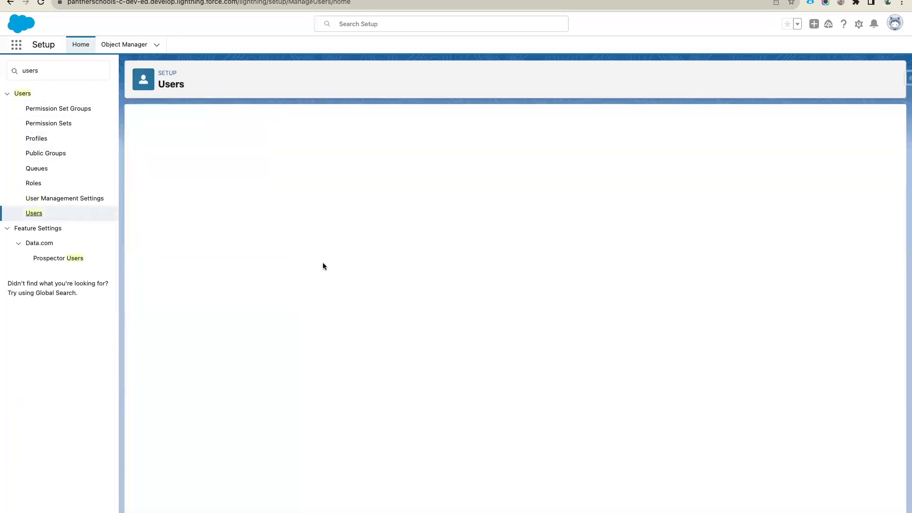
{"action": "left_click_drag", "start_coordinate": [348, 230], "coordinate": [279, 230]}
{"action": "key", "text": "super+c"}
{"action": "left_click", "coordinate": [142, 230]}
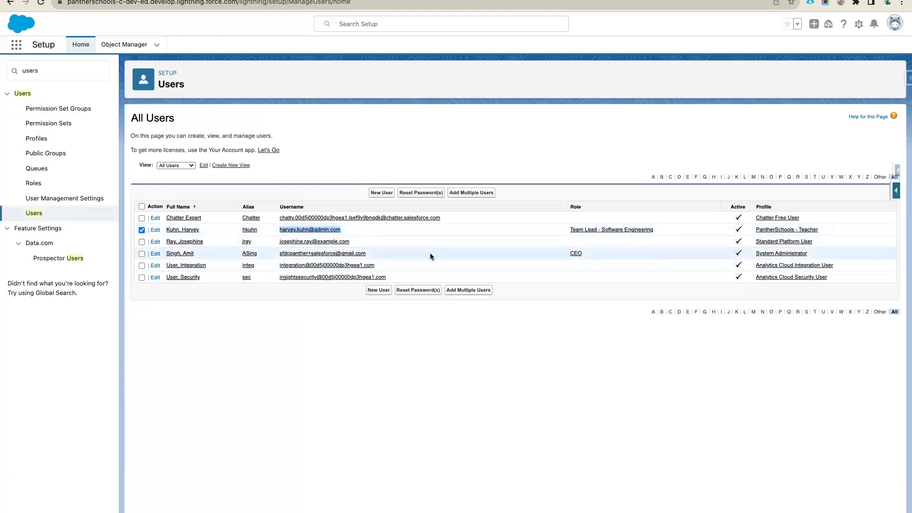
{"action": "left_click", "coordinate": [901, 3]}
{"action": "left_click", "coordinate": [827, 45]}
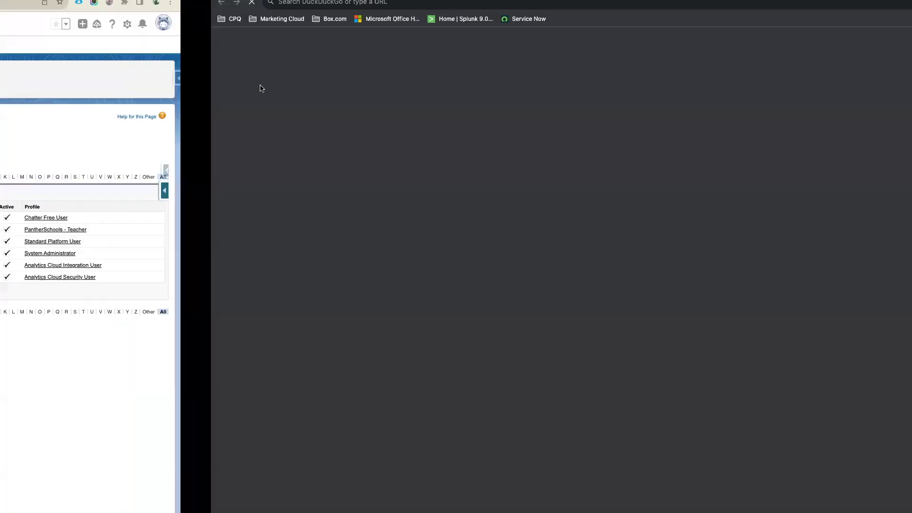
- Log in as the teacher user with their username and password, completing identity verification
{"action": "type", "text": "login"}
{"action": "key", "text": "Return"}
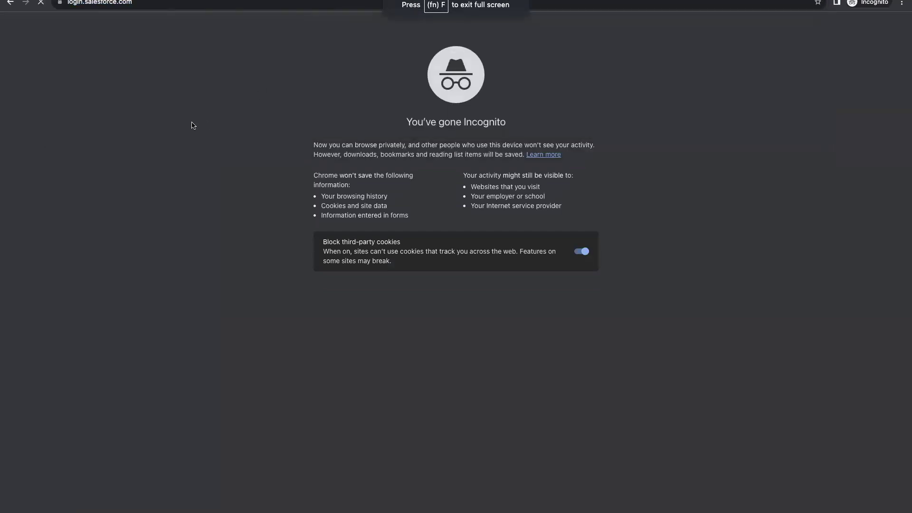
{"action": "key", "text": "super+v"}
{"action": "key", "text": "Tab"}
{"action": "type", "text": "•••••••••••"}
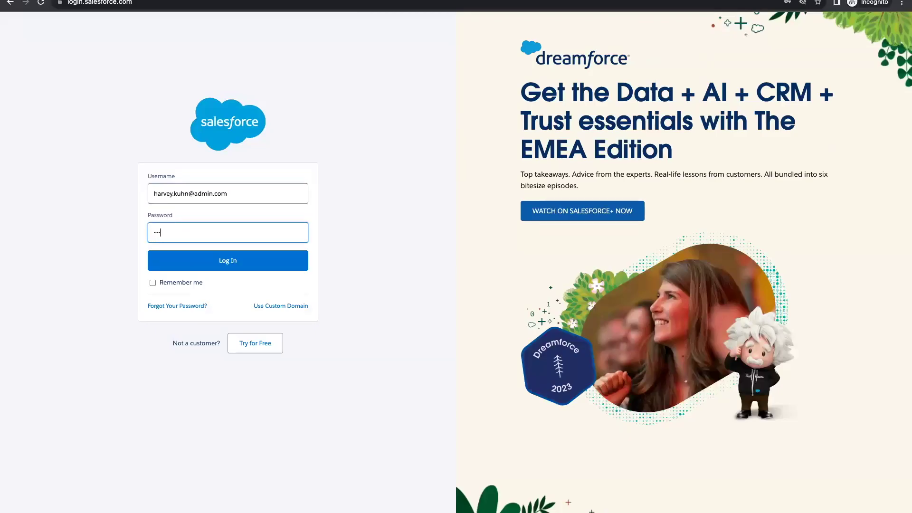
{"action": "type", "text": "•••"}
{"action": "left_click", "coordinate": [219, 259]}
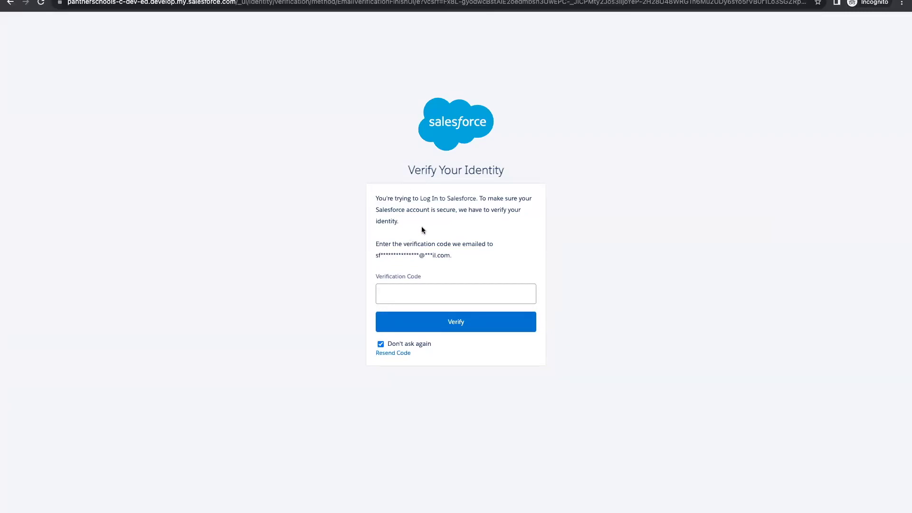
{"action": "left_click", "coordinate": [473, 317]}
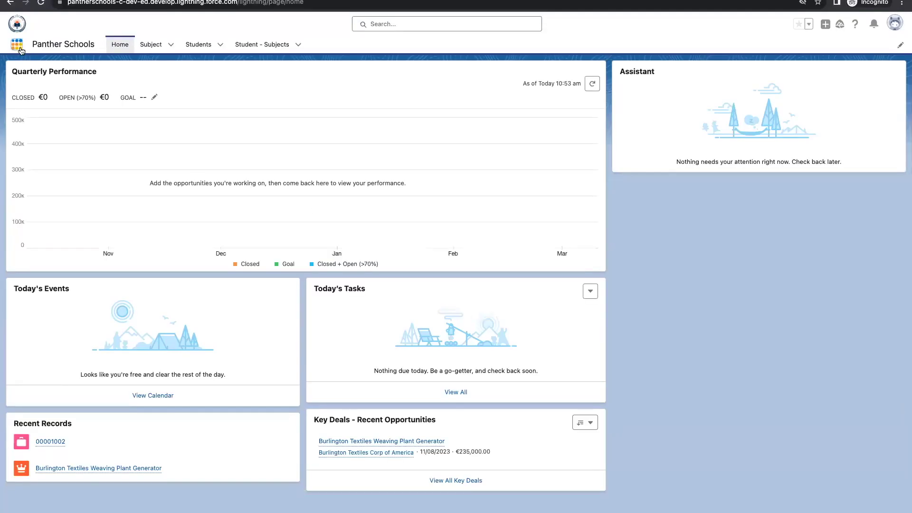
- Search the App Launcher for 'account', then clear and dismiss the search
{"action": "left_click", "coordinate": [17, 44]}
{"action": "type", "text": "axx"}
{"action": "key", "text": "BackSpace"}
{"action": "key", "text": "BackSpace"}
{"action": "type", "text": "cc"}
{"action": "key", "text": "BackSpace"}
{"action": "key", "text": "BackSpace"}
{"action": "key", "text": "BackSpace"}
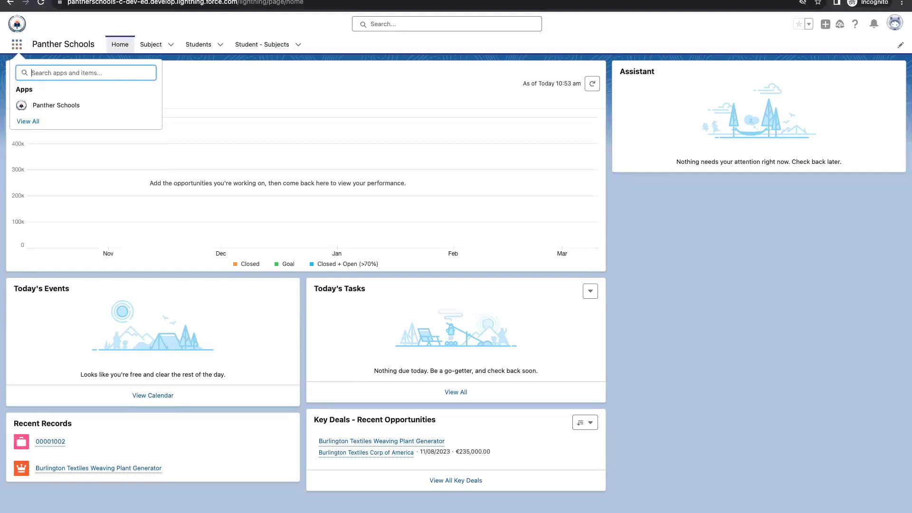
{"action": "type", "text": "account"}
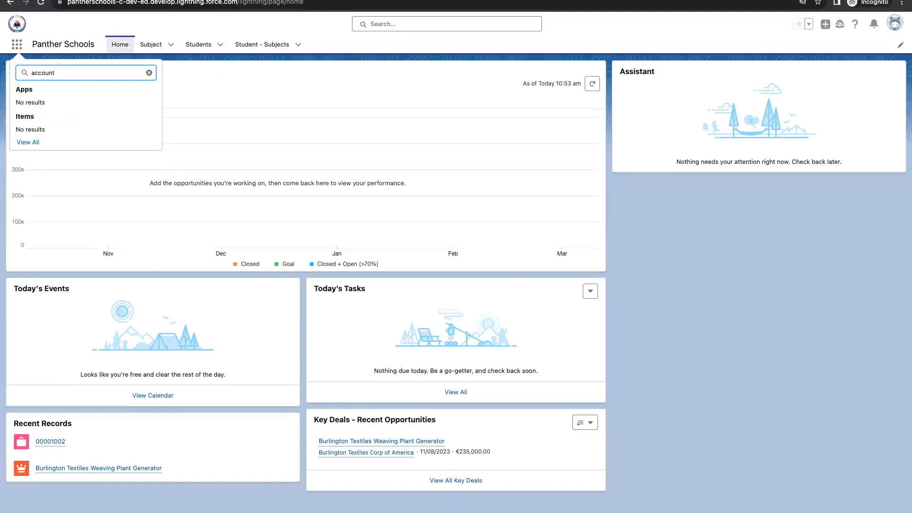
{"action": "left_click", "coordinate": [149, 72]}
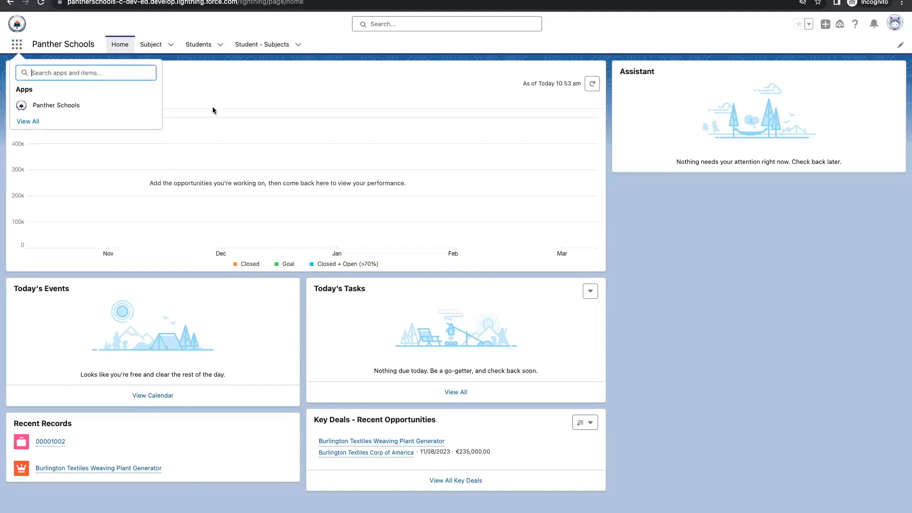
{"action": "left_click", "coordinate": [221, 113]}
{"action": "key", "text": "ctrl+Left"}
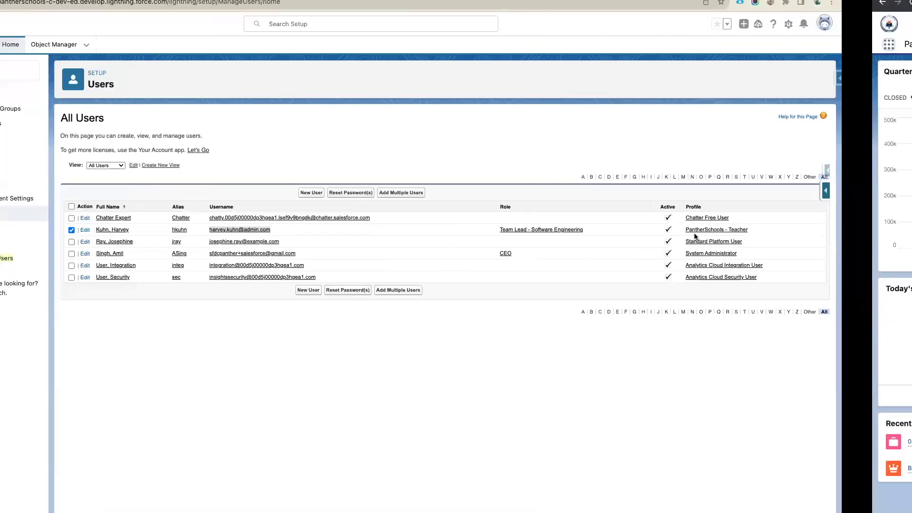
- Edit the PantherSchools - Teacher profile and set the Accounts tab to Default On
{"action": "left_click", "coordinate": [781, 230]}
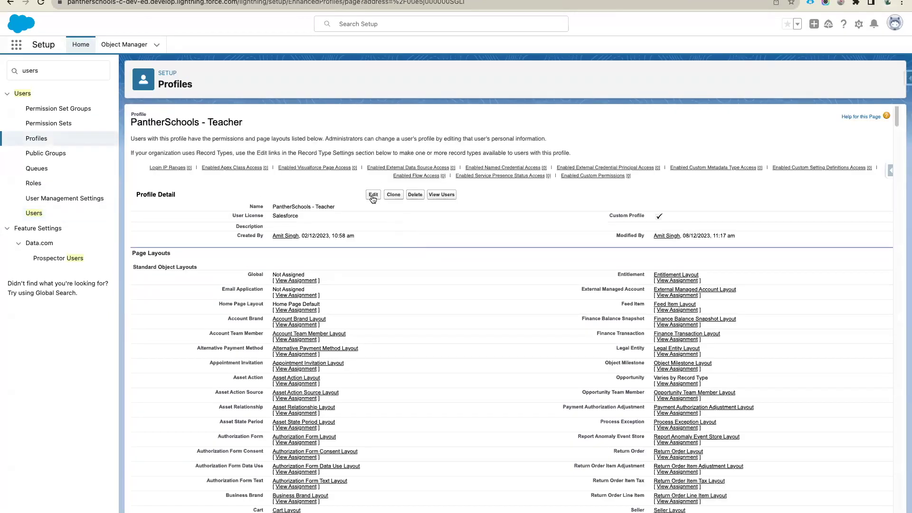
{"action": "left_click", "coordinate": [373, 196]}
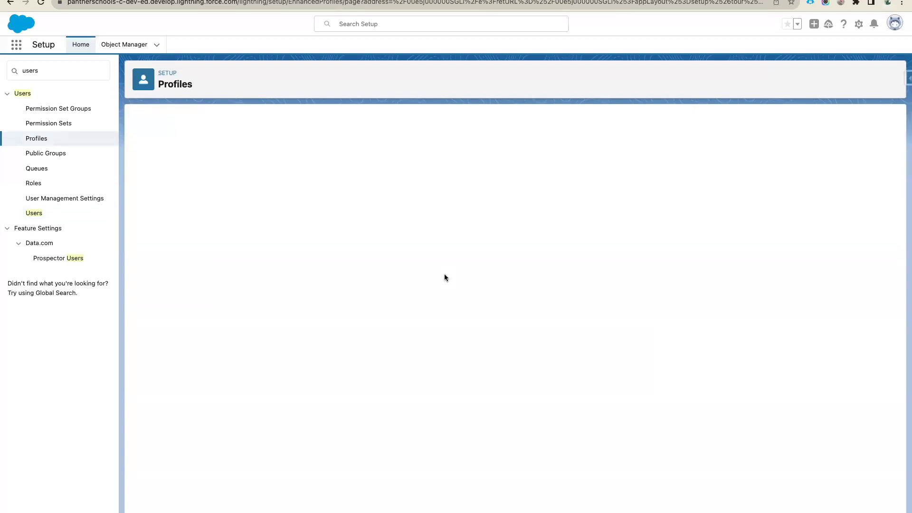
{"action": "scroll", "coordinate": [477, 342], "scroll_direction": "down", "scroll_amount": 3}
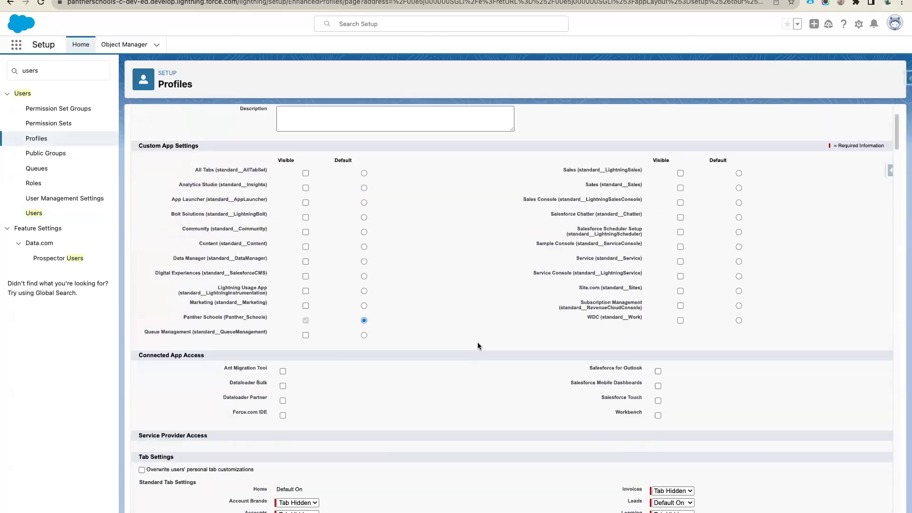
{"action": "scroll", "coordinate": [478, 346], "scroll_direction": "down", "scroll_amount": 4}
{"action": "left_click", "coordinate": [299, 314]}
{"action": "left_click", "coordinate": [300, 336]}
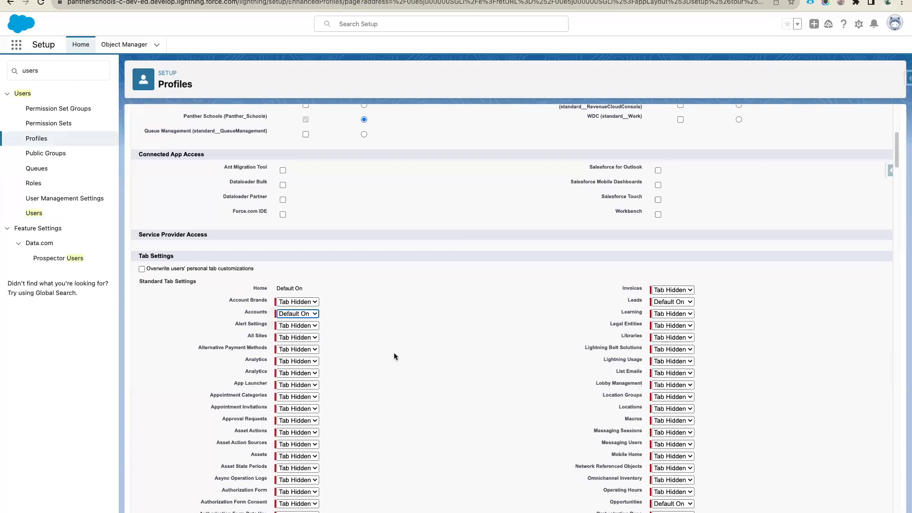
- Grant View All on Accounts and save the profile
{"action": "scroll", "coordinate": [394, 355], "scroll_direction": "down", "scroll_amount": 20}
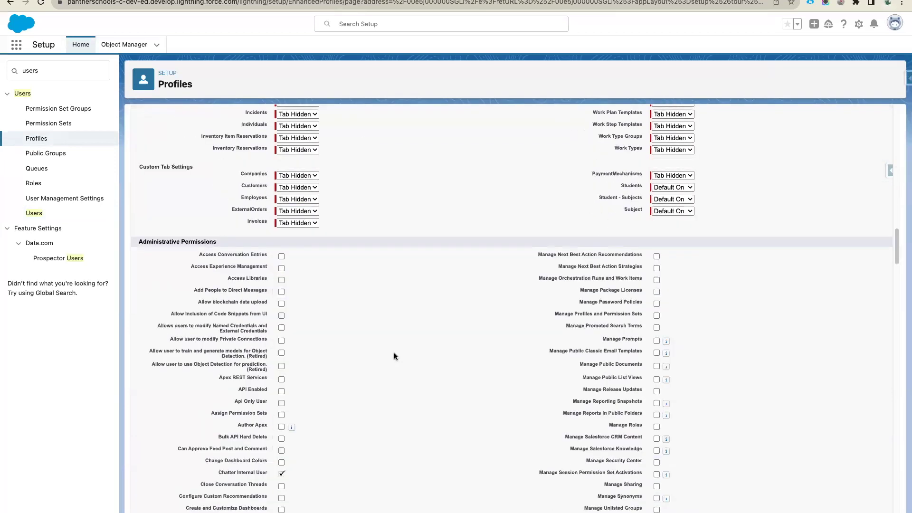
{"action": "scroll", "coordinate": [394, 352], "scroll_direction": "down", "scroll_amount": 10}
{"action": "scroll", "coordinate": [358, 340], "scroll_direction": "up", "scroll_amount": 4}
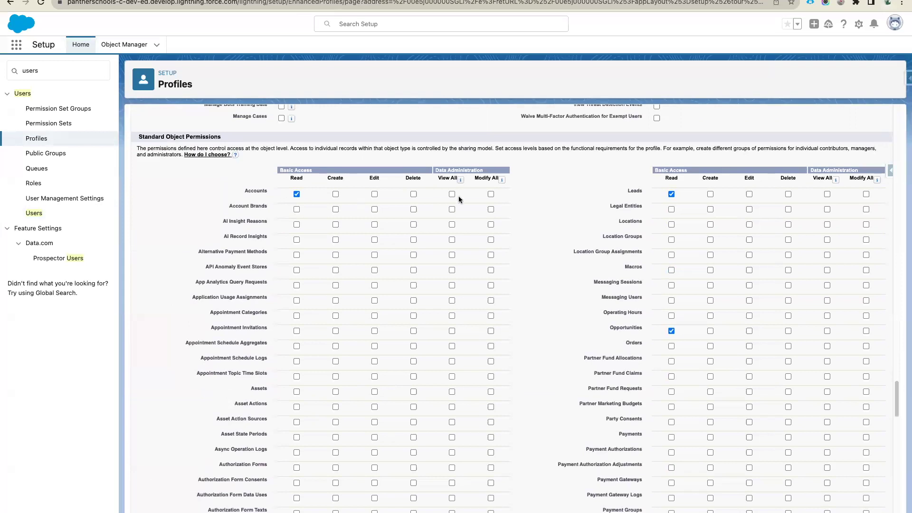
{"action": "left_click", "coordinate": [452, 194]}
{"action": "scroll", "coordinate": [518, 210], "scroll_direction": "up", "scroll_amount": 20}
{"action": "left_click", "coordinate": [370, 160]}
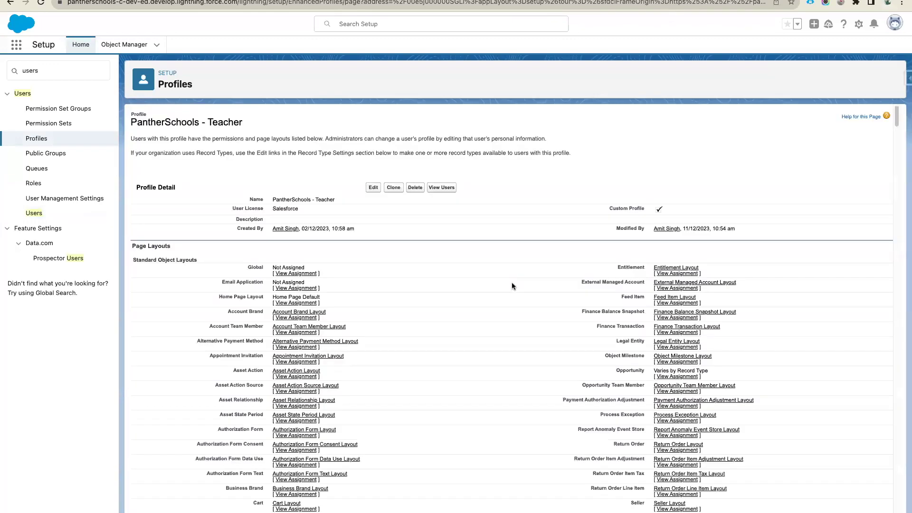
{"action": "key", "text": "ctrl+Right"}
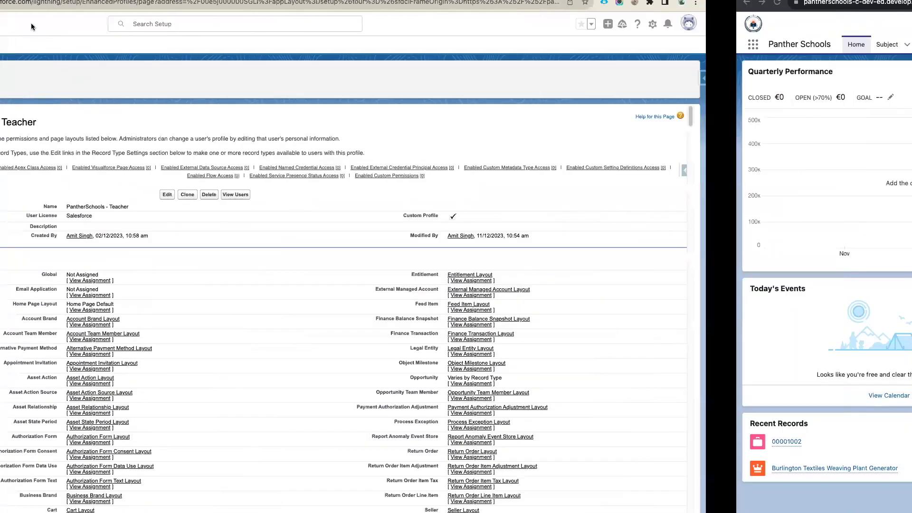
- Reload Panther Schools and open the Burlington Textiles Corp of America account from Accounts
{"action": "key", "text": "super+r"}
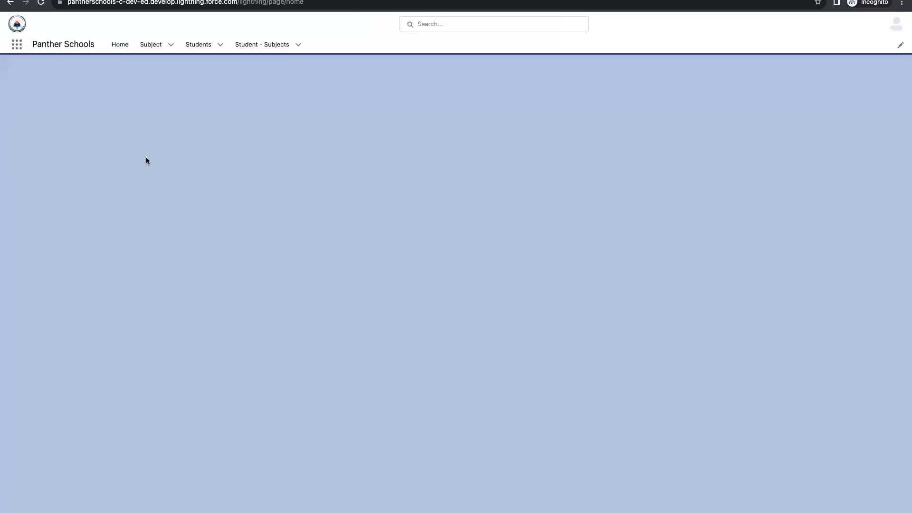
{"action": "left_click", "coordinate": [16, 46]}
{"action": "type", "text": "accoun"}
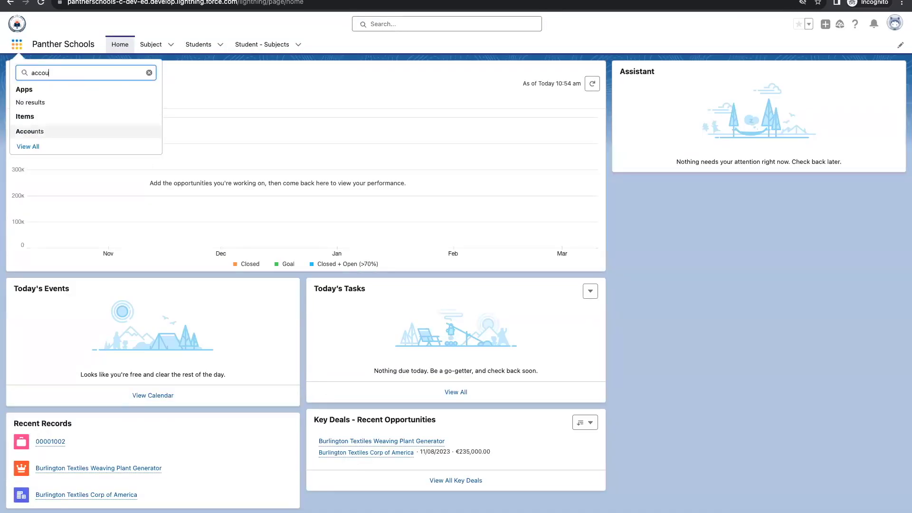
{"action": "left_click", "coordinate": [45, 129]}
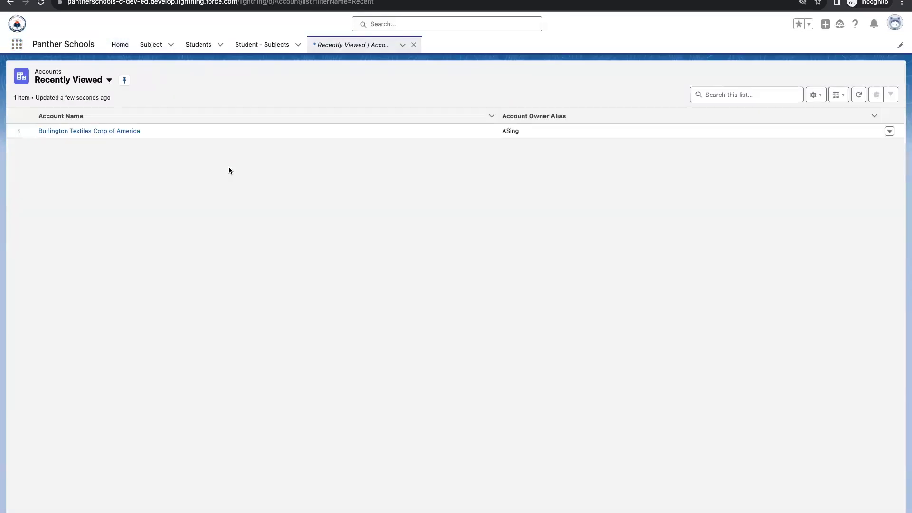
{"action": "left_click", "coordinate": [98, 132]}
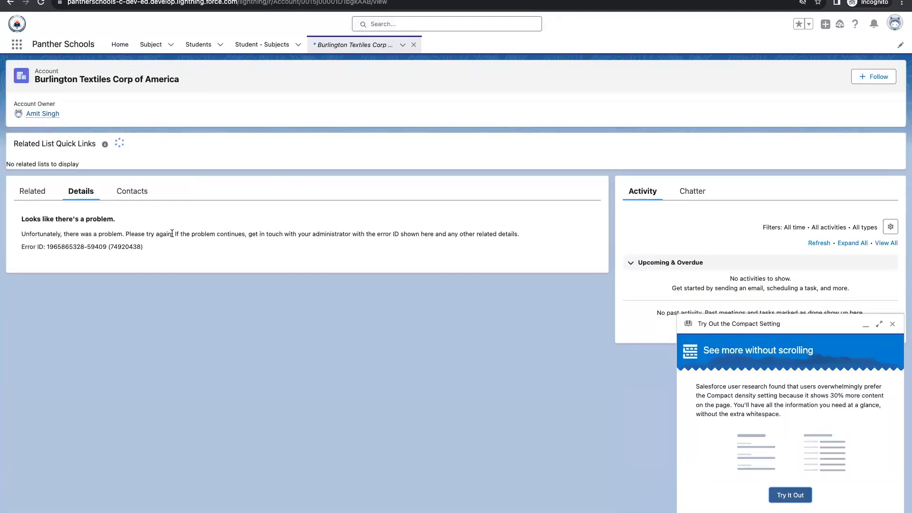
- Dismiss the Compact suggestion and check the account's Related, Details and Contacts tabs
{"action": "left_click_drag", "start_coordinate": [19, 217], "coordinate": [194, 246]}
{"action": "left_click", "coordinate": [131, 191]}
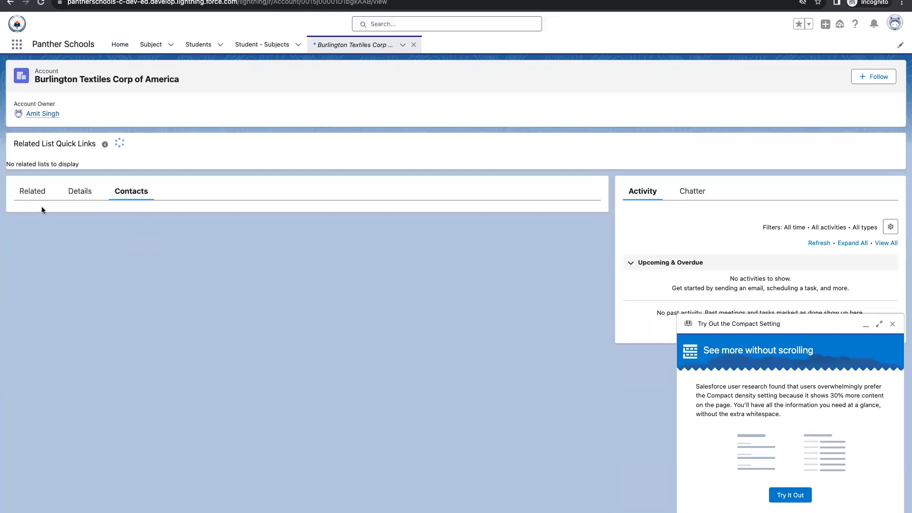
{"action": "left_click", "coordinate": [33, 192]}
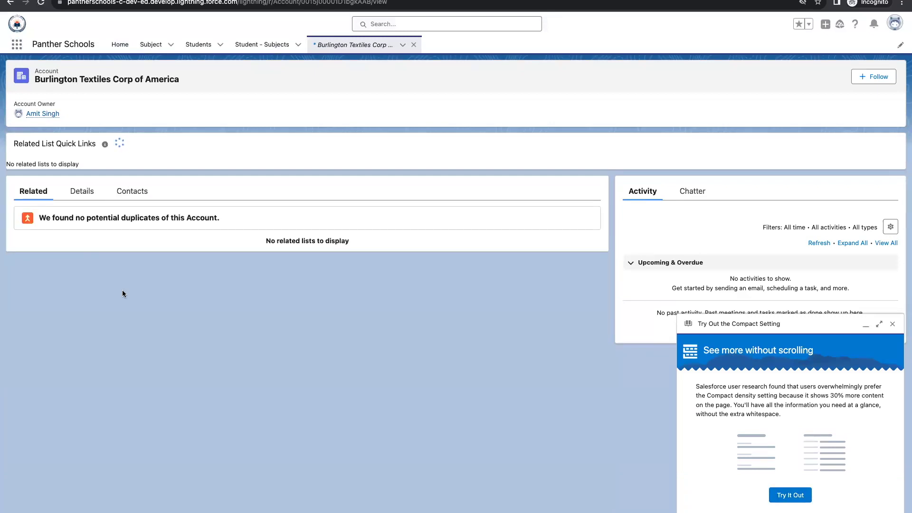
{"action": "left_click", "coordinate": [891, 324]}
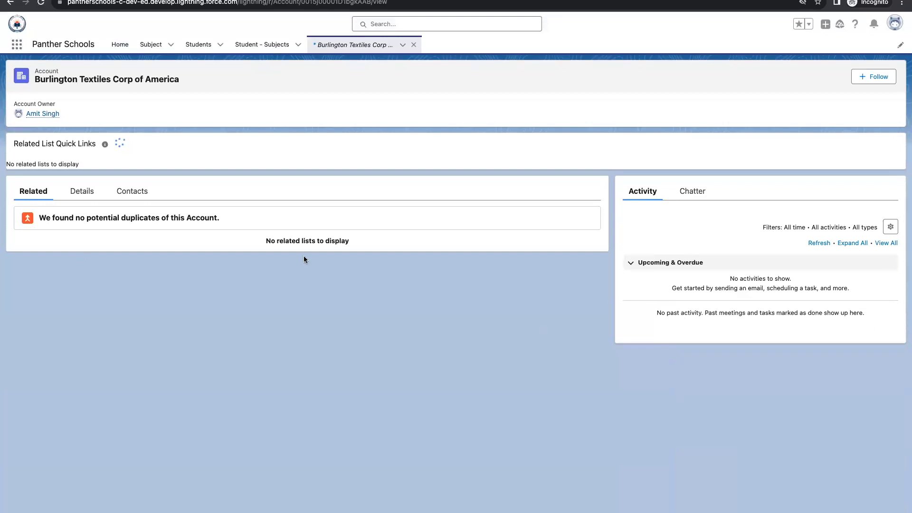
{"action": "mouse_move", "coordinate": [14, 143]}
{"action": "left_mouse_down"}
{"action": "mouse_move", "coordinate": [96, 142]}
{"action": "mouse_move", "coordinate": [13, 148]}
{"action": "left_mouse_up"}
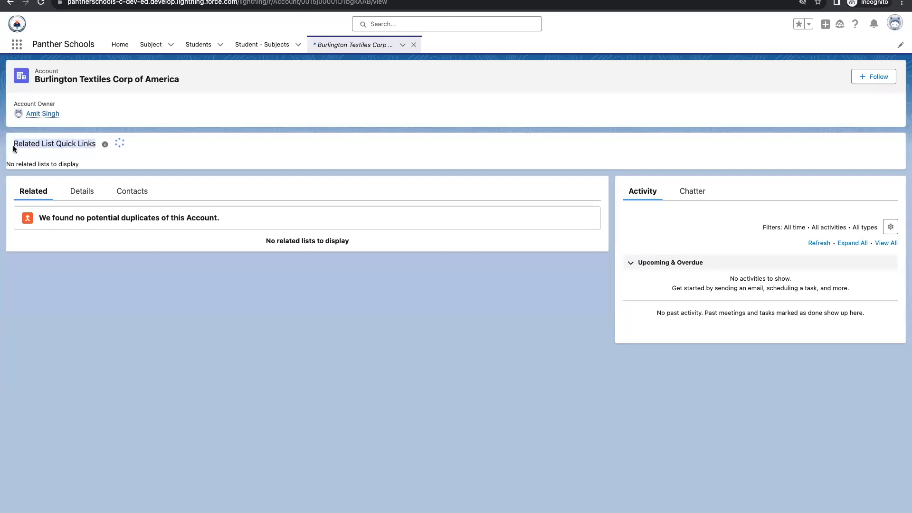
{"action": "left_click", "coordinate": [84, 201]}
{"action": "left_click", "coordinate": [98, 242]}
{"action": "left_click", "coordinate": [129, 191]}
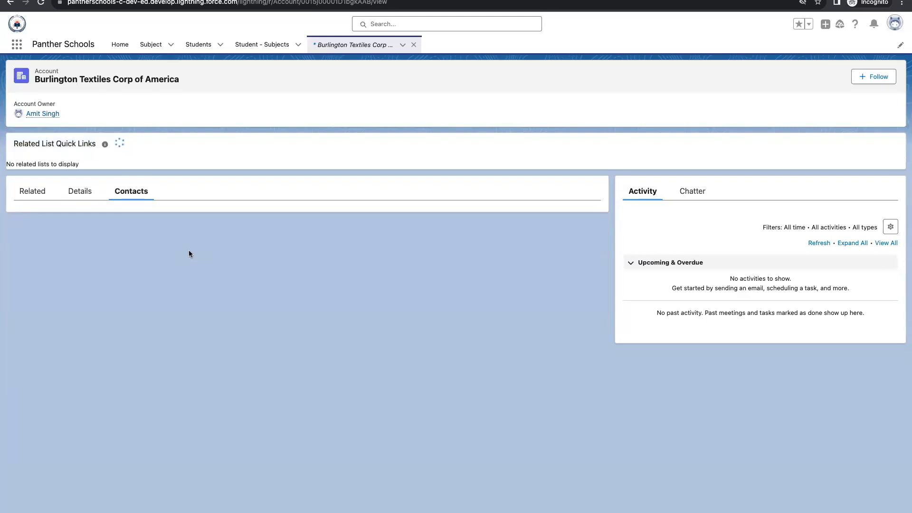
- Edit Account field-level security and grant access from Account Number through Billing Address
{"action": "key", "text": "ctrl+Left"}
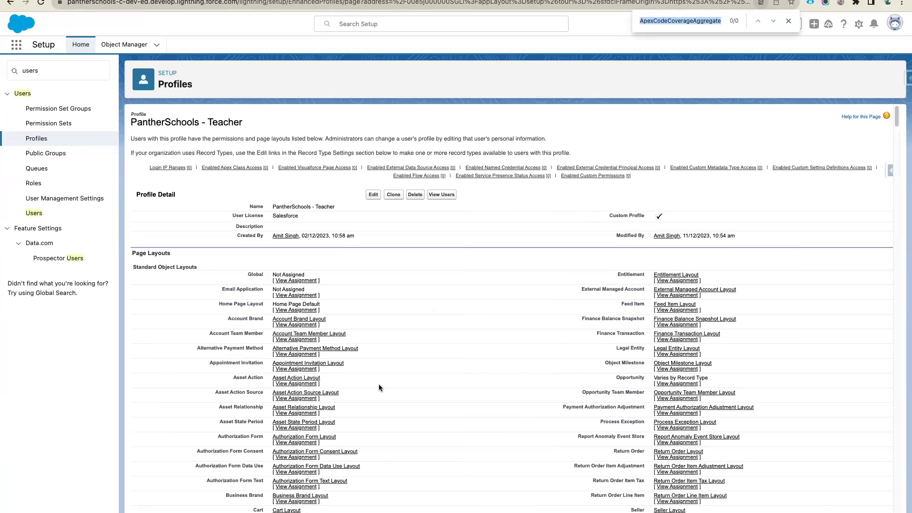
{"action": "scroll", "coordinate": [378, 387], "scroll_direction": "down", "scroll_amount": 20}
{"action": "scroll", "coordinate": [379, 387], "scroll_direction": "up", "scroll_amount": 15}
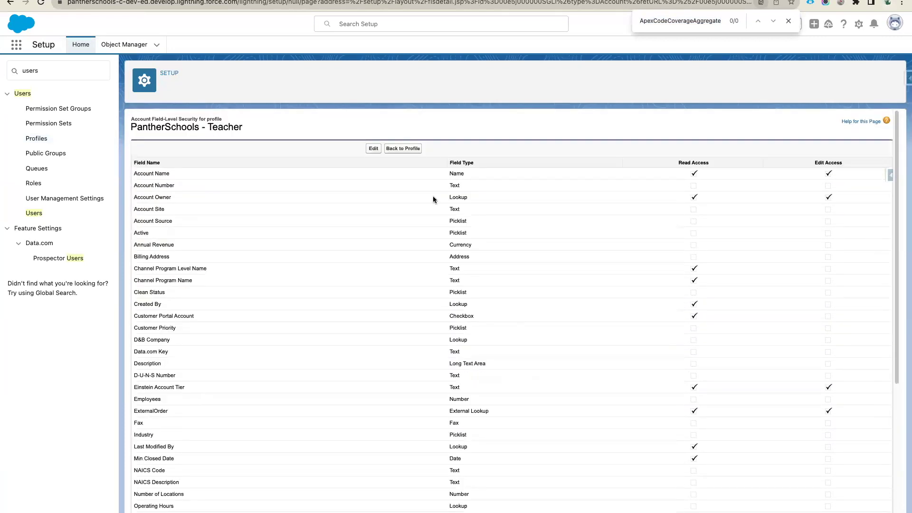
{"action": "left_click", "coordinate": [373, 149]}
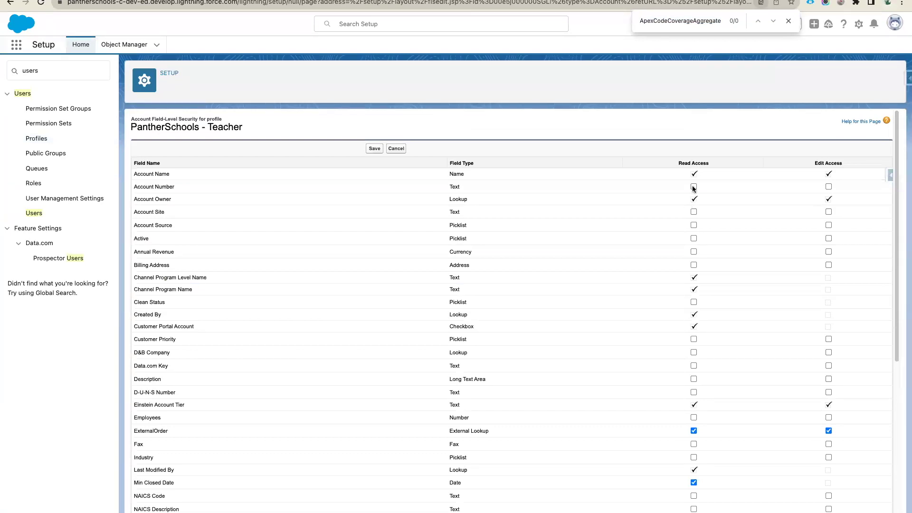
{"action": "left_click", "coordinate": [694, 188]}
{"action": "left_click", "coordinate": [828, 188]}
{"action": "left_click", "coordinate": [829, 212]}
{"action": "left_click", "coordinate": [829, 225]}
{"action": "left_click", "coordinate": [828, 238]}
{"action": "left_click", "coordinate": [829, 252]}
{"action": "left_click", "coordinate": [828, 265]}
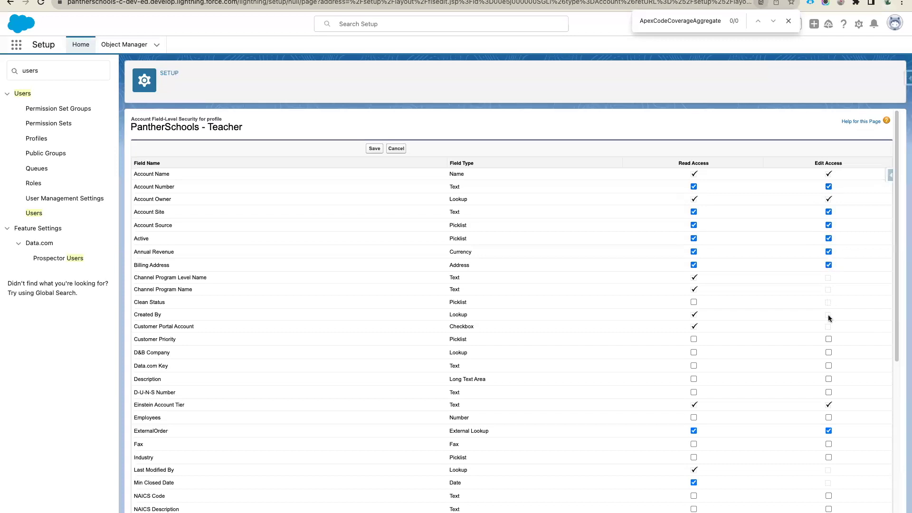
- Grant access to Clean Status through SLA Serial Number, including Phone, Rating and SIC fields
{"action": "scroll", "coordinate": [829, 319], "scroll_direction": "down", "scroll_amount": 3}
{"action": "left_click", "coordinate": [693, 223]}
{"action": "left_click", "coordinate": [828, 260]}
{"action": "left_click", "coordinate": [829, 274]}
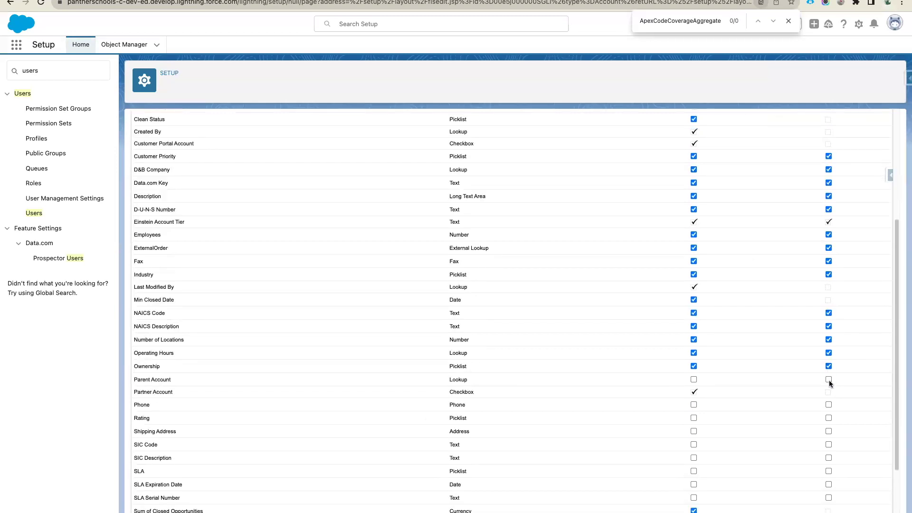
{"action": "left_click", "coordinate": [829, 379]}
{"action": "left_click", "coordinate": [828, 405]}
{"action": "left_click", "coordinate": [828, 418]}
{"action": "left_click", "coordinate": [828, 431]}
{"action": "left_click", "coordinate": [829, 444]}
{"action": "double_click", "coordinate": [829, 458]}
{"action": "left_click", "coordinate": [829, 458]}
{"action": "left_click", "coordinate": [829, 484]}
{"action": "left_click", "coordinate": [828, 471]}
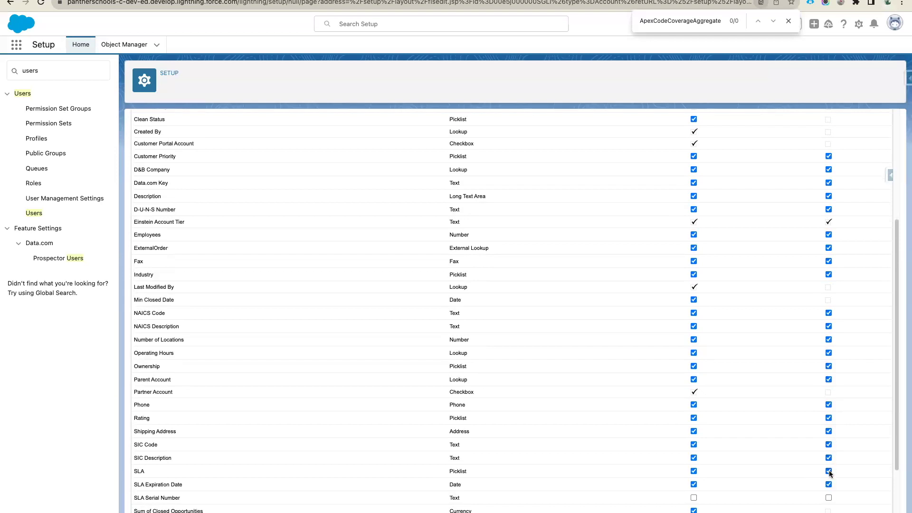
{"action": "left_click", "coordinate": [829, 497]}
- Grant edit access to Ticker Symbol through Year Started and save the field-level security
{"action": "scroll", "coordinate": [829, 497], "scroll_direction": "down", "scroll_amount": 3}
{"action": "left_click", "coordinate": [829, 430]}
{"action": "left_click", "coordinate": [829, 456]}
{"action": "left_click", "coordinate": [829, 470]}
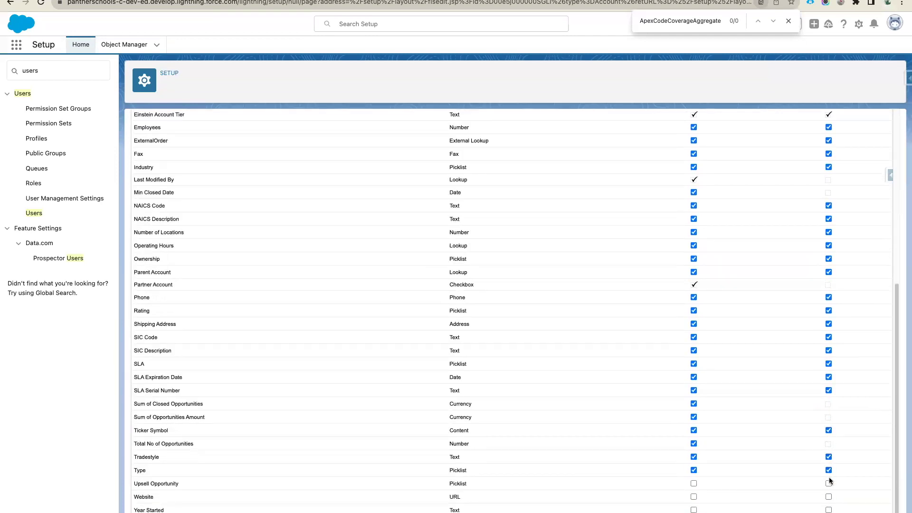
{"action": "left_click", "coordinate": [829, 484]}
{"action": "left_click", "coordinate": [829, 497]}
{"action": "left_click", "coordinate": [829, 510]}
{"action": "scroll", "coordinate": [733, 397], "scroll_direction": "up", "scroll_amount": 8}
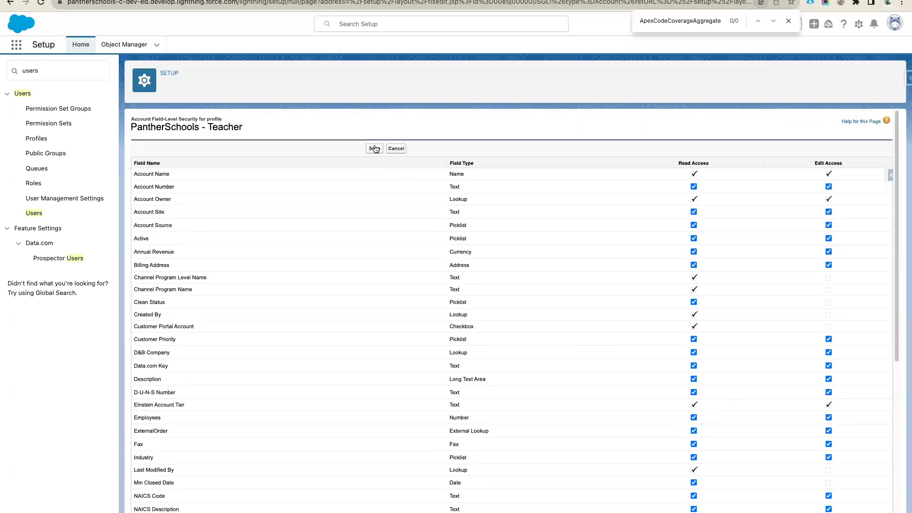
{"action": "left_click", "coordinate": [375, 148]}
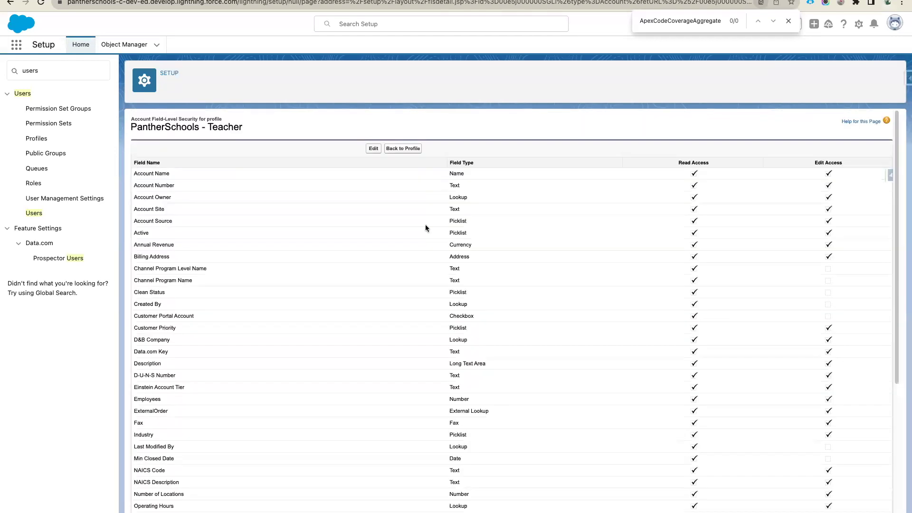
{"action": "scroll", "coordinate": [441, 323], "scroll_direction": "down", "scroll_amount": 5}
{"action": "scroll", "coordinate": [441, 324], "scroll_direction": "up", "scroll_amount": 5}
{"action": "key", "text": "ctrl+Right"}
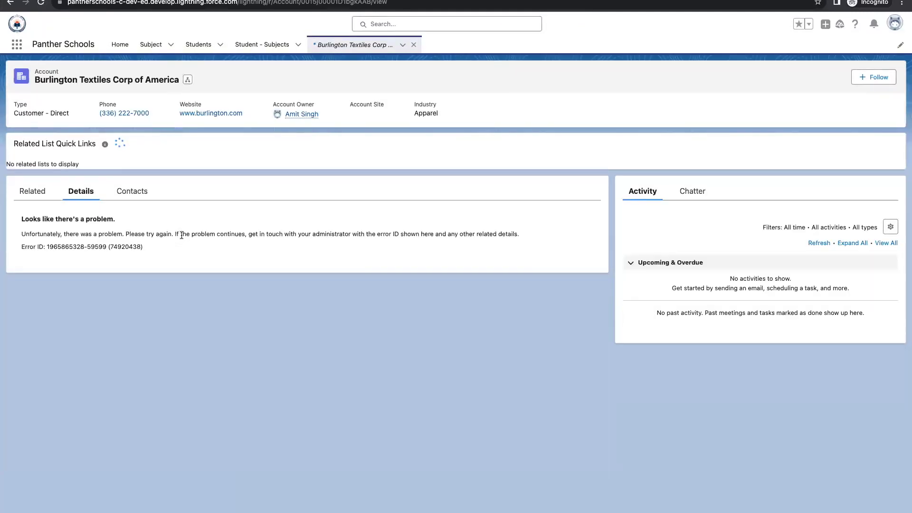
- Check the Burlington Textiles highlighted fields and its Related, Contacts and Details tabs
{"action": "mouse_move", "coordinate": [13, 101]}
{"action": "left_mouse_down"}
{"action": "mouse_move", "coordinate": [521, 112]}
{"action": "mouse_move", "coordinate": [12, 102]}
{"action": "left_mouse_up"}
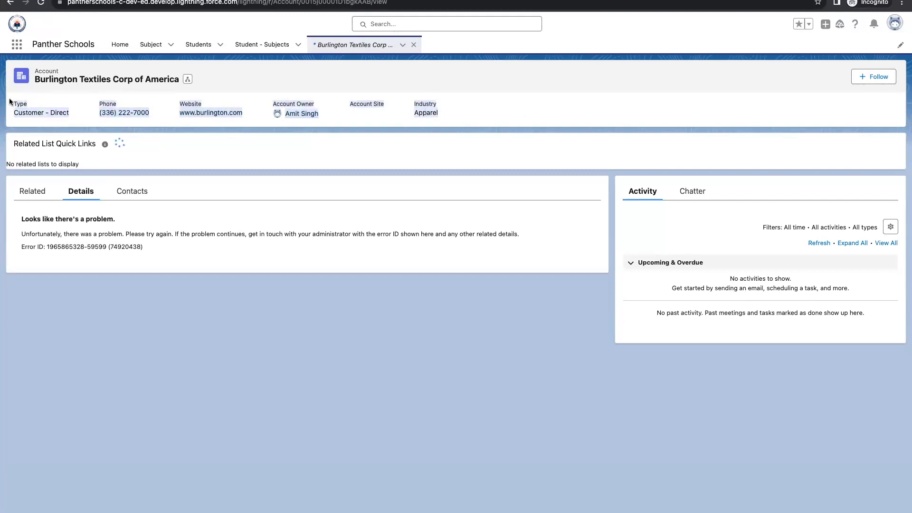
{"action": "left_click", "coordinate": [197, 96]}
{"action": "left_click", "coordinate": [21, 193]}
{"action": "left_click", "coordinate": [140, 193]}
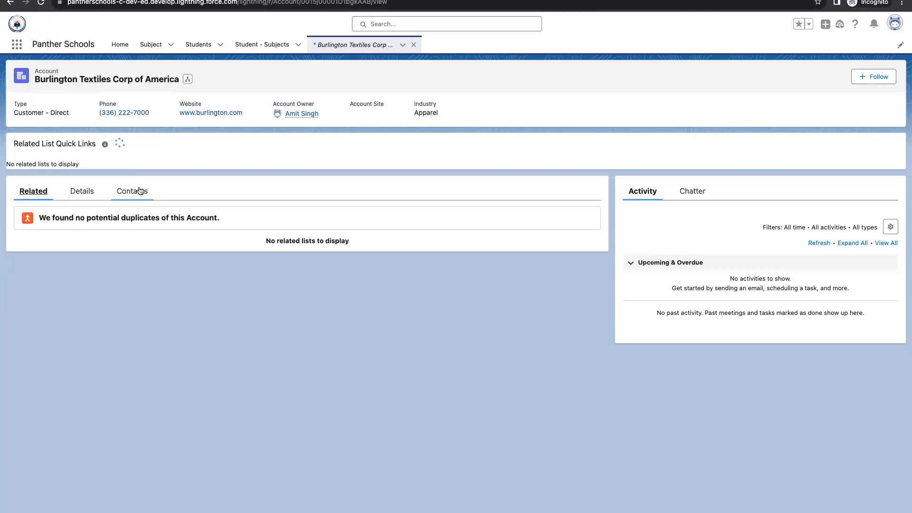
{"action": "left_click", "coordinate": [88, 194]}
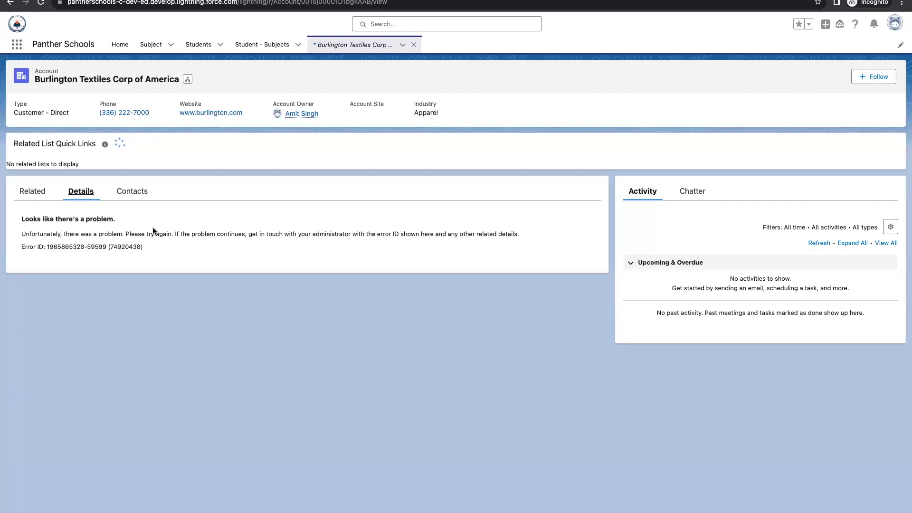
{"action": "key", "text": "ctrl+Left"}
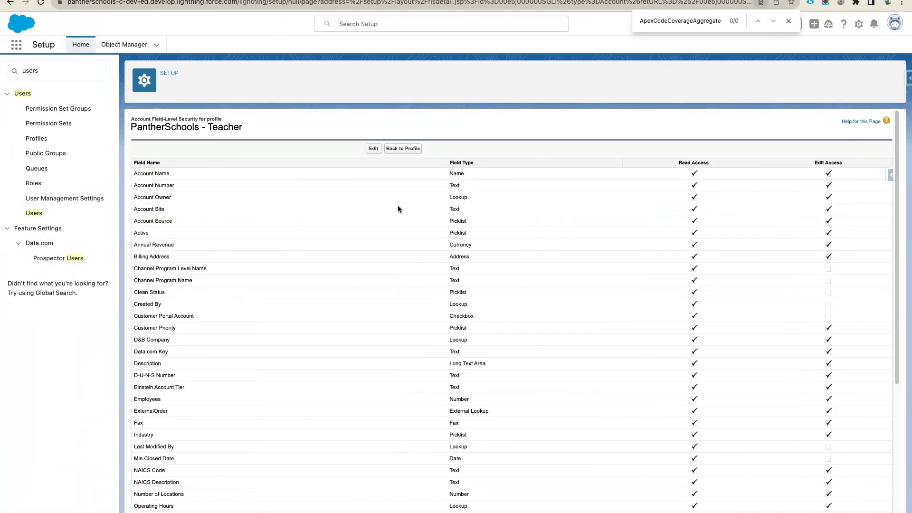
- Switch to the Panther Schools app via App Launcher search 'pant', then return to Account details
{"action": "key", "text": "ctrl+Right"}
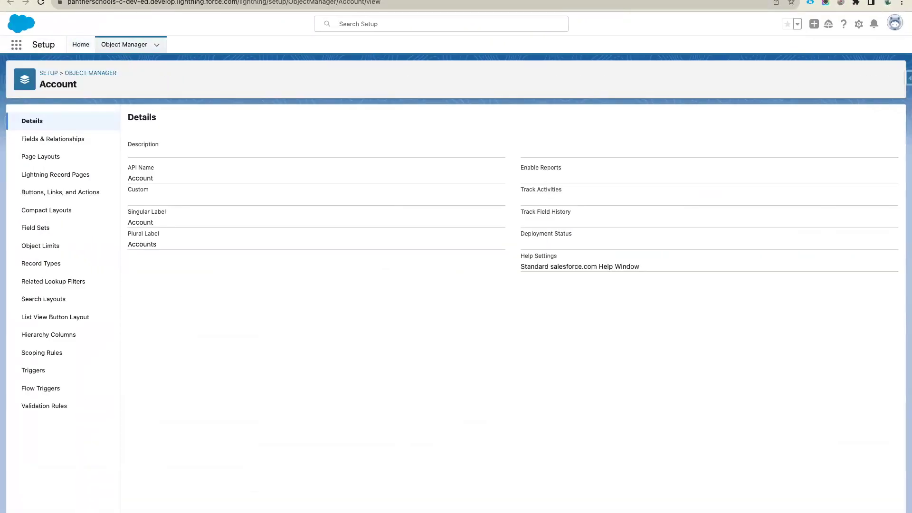
{"action": "key", "text": "ctrl+Right"}
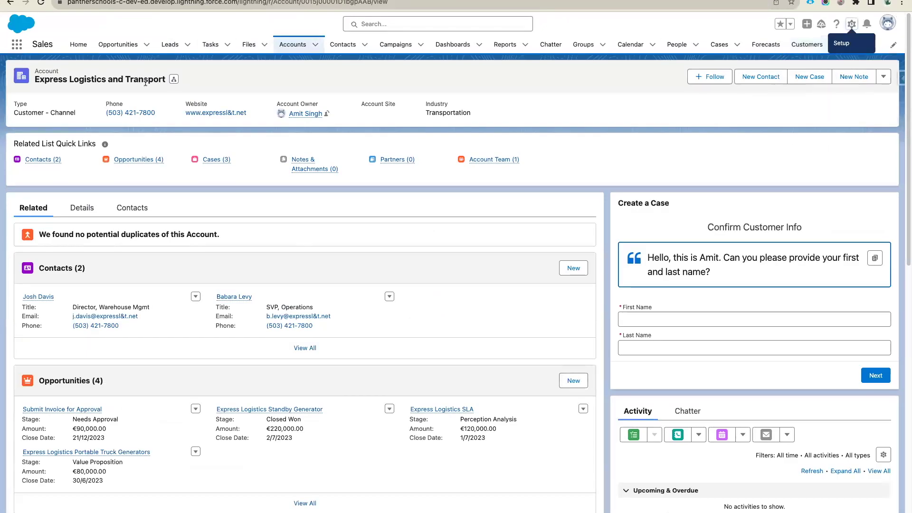
{"action": "left_click", "coordinate": [12, 46]}
{"action": "type", "text": "pant"}
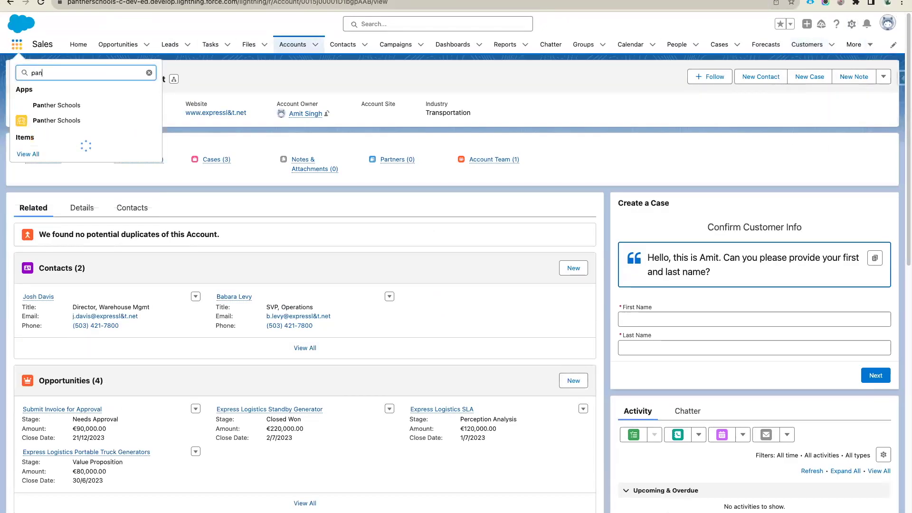
{"action": "left_click", "coordinate": [88, 108]}
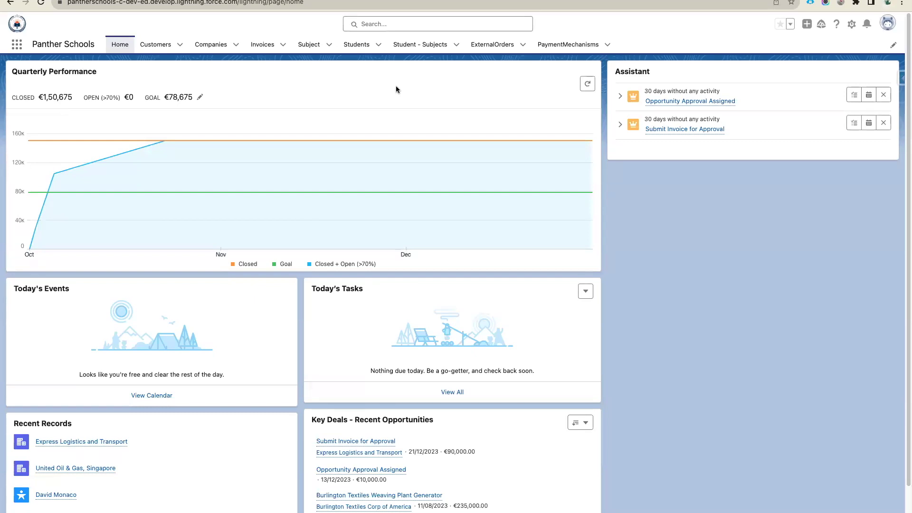
{"action": "left_click_drag", "start_coordinate": [98, 48], "coordinate": [16, 48]}
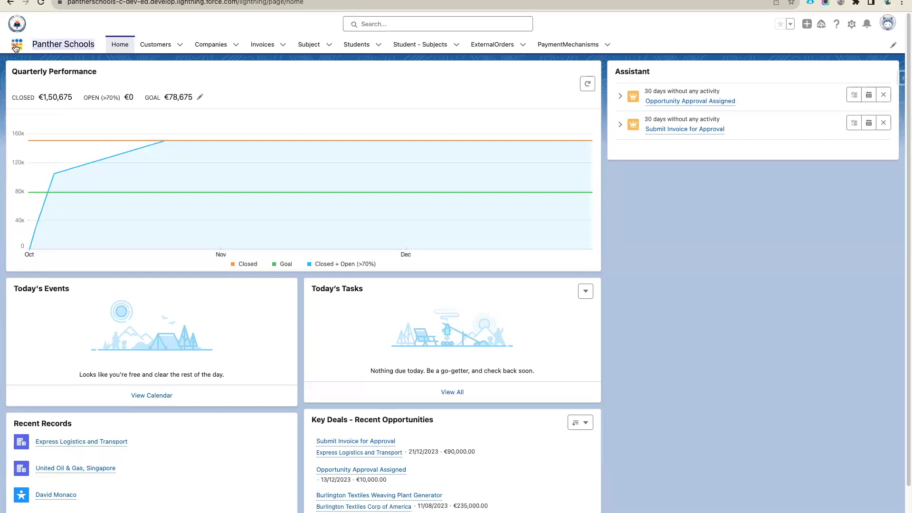
{"action": "left_click", "coordinate": [169, 78]}
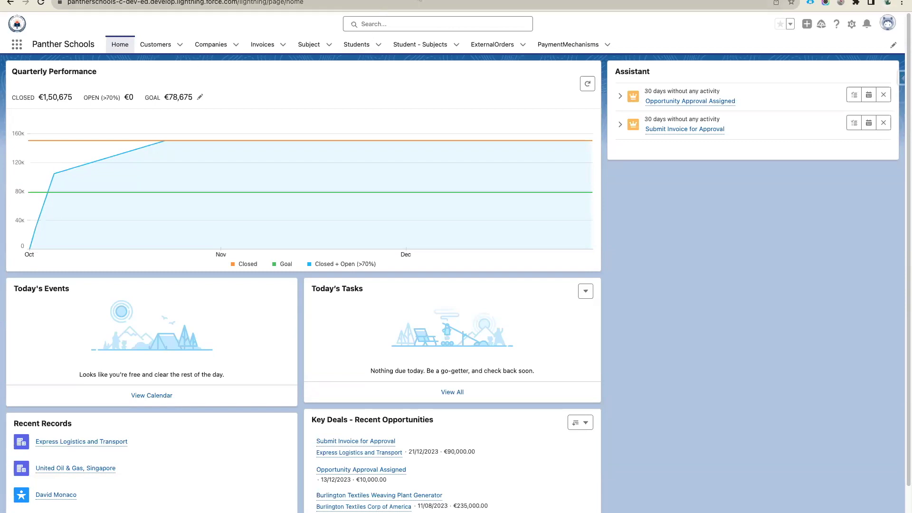
{"action": "key", "text": "ctrl+Tab"}
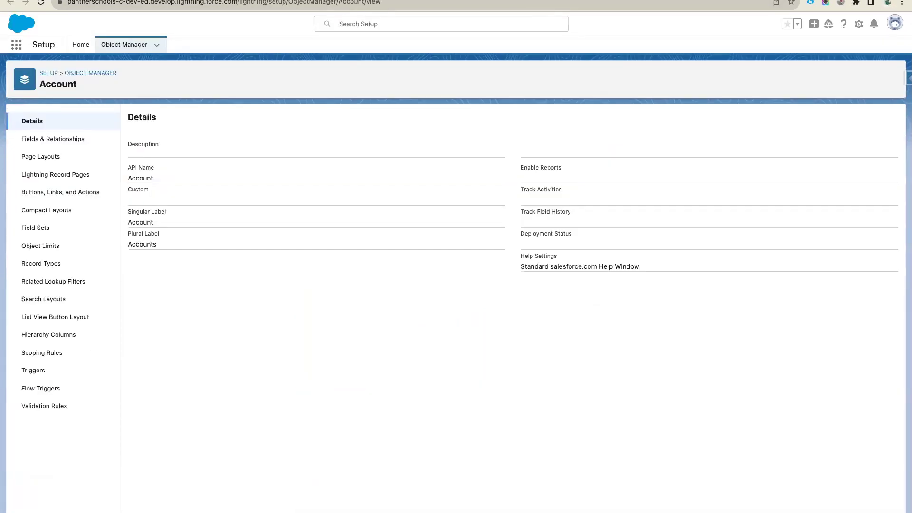
- Open Lightning App Builder from Setup Quick Find ('app b') and select the Account Record Page label
{"action": "left_click", "coordinate": [79, 44]}
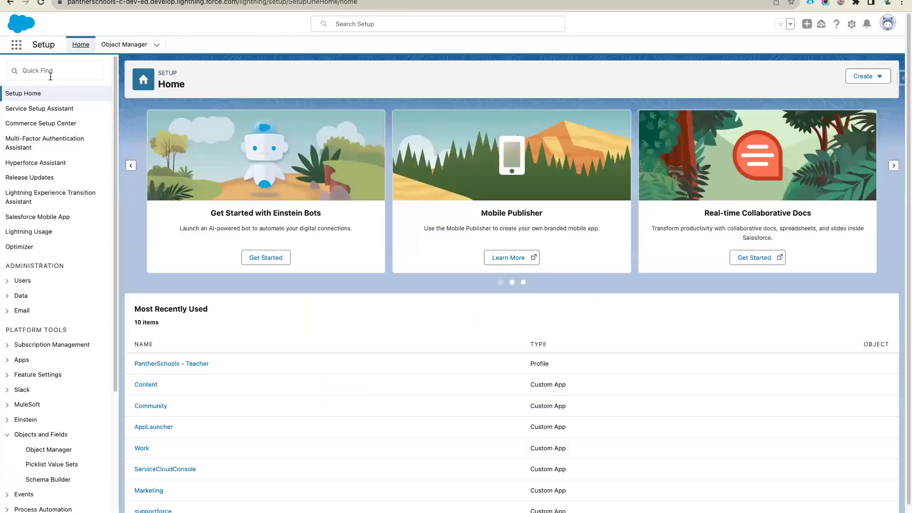
{"action": "left_click", "coordinate": [50, 76]}
{"action": "type", "text": "app b"}
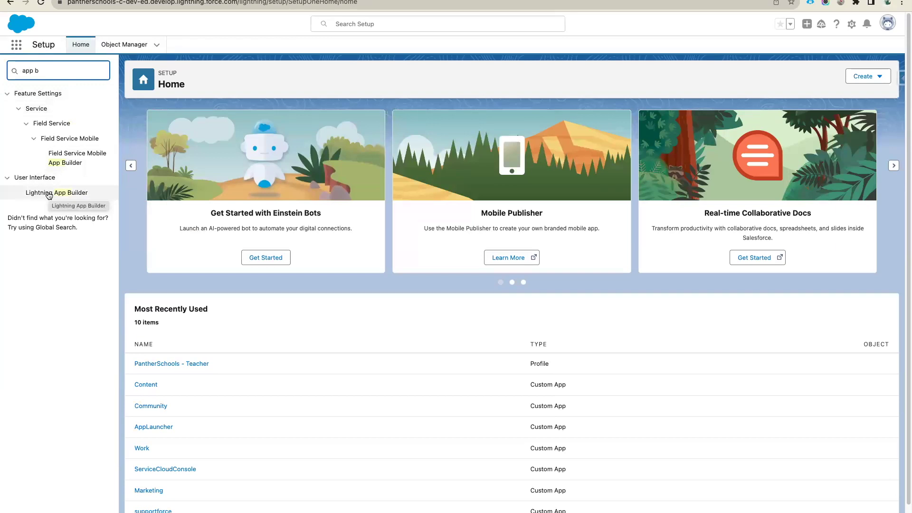
{"action": "left_click", "coordinate": [58, 193]}
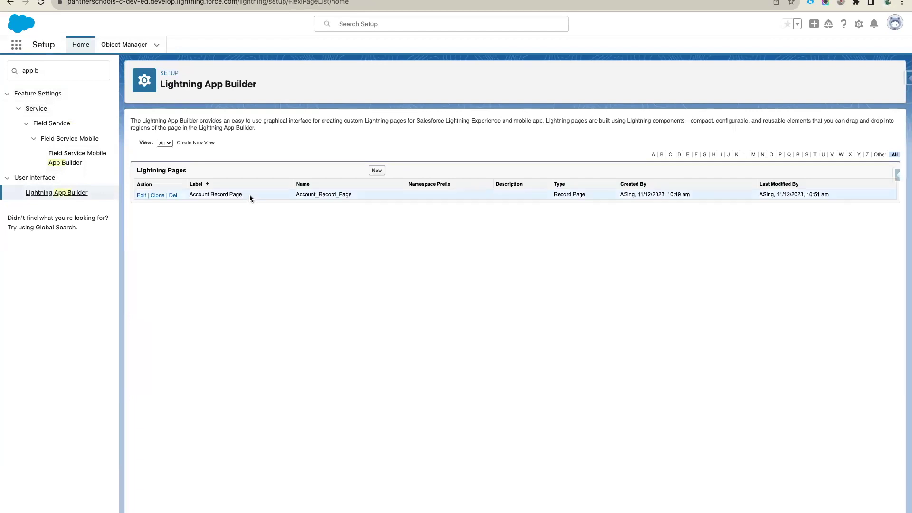
{"action": "left_click_drag", "start_coordinate": [249, 195], "coordinate": [186, 194]}
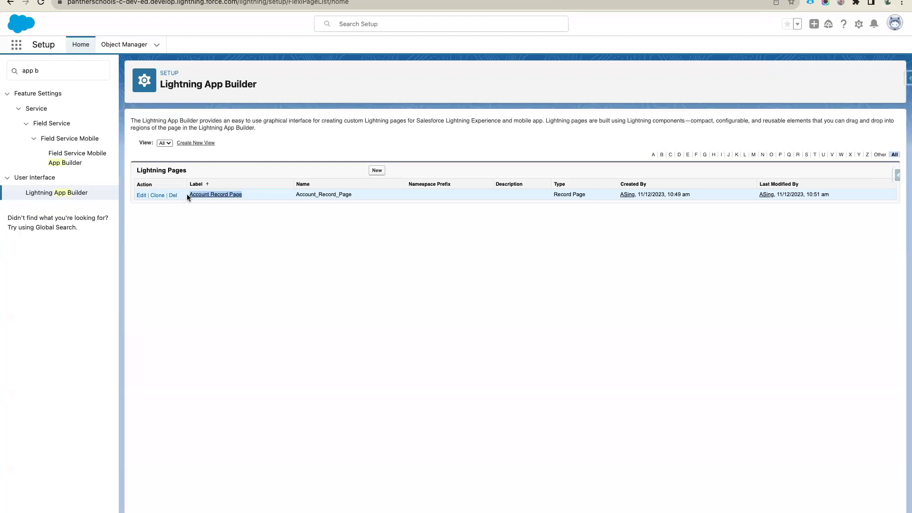
{"action": "left_click", "coordinate": [246, 189]}
{"action": "left_click_drag", "start_coordinate": [249, 192], "coordinate": [183, 194]}
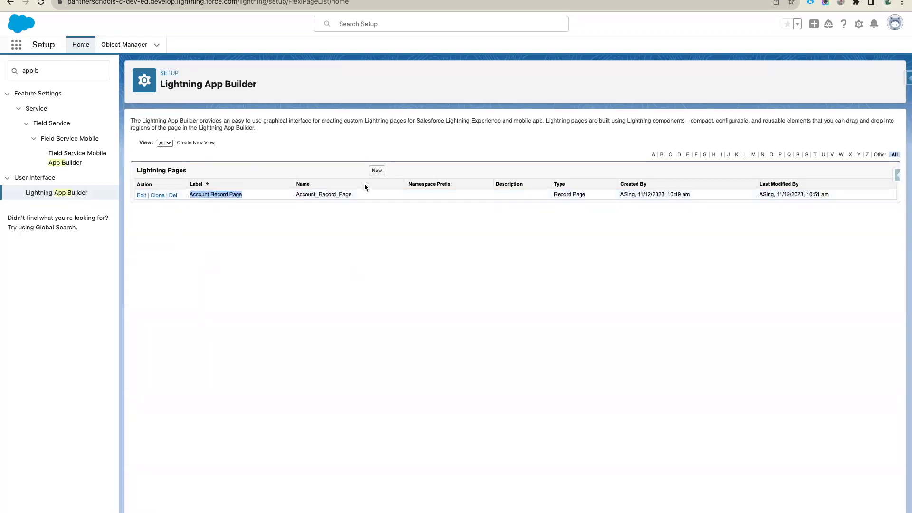
- Start a new Lightning page and choose the Record Page type after comparing page types
{"action": "left_click", "coordinate": [377, 172]}
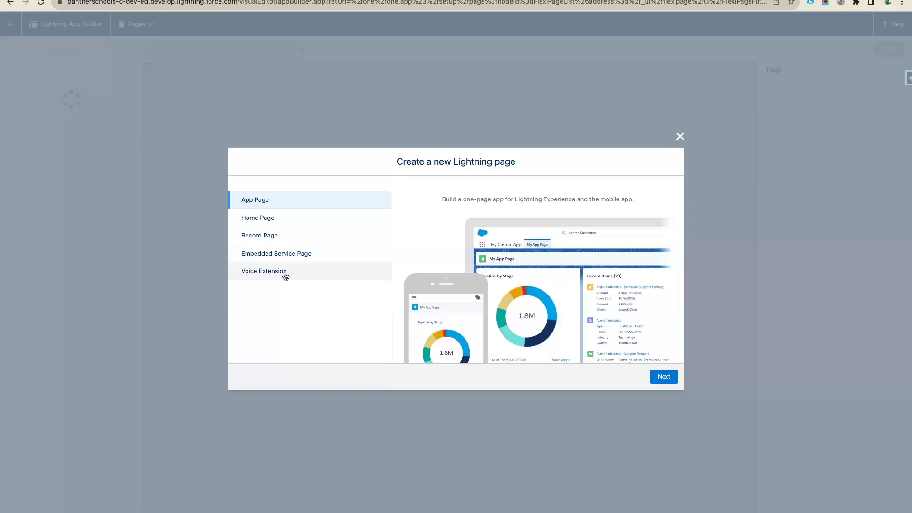
{"action": "left_click", "coordinate": [264, 235]}
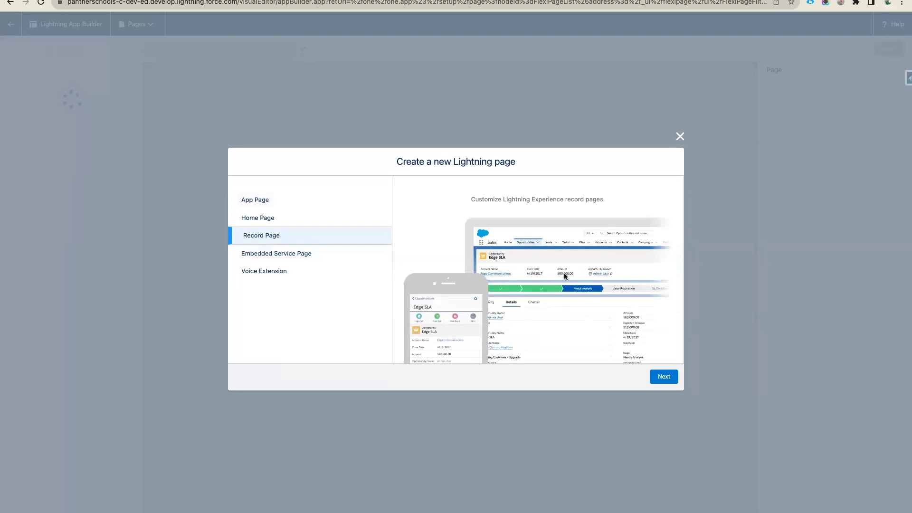
{"action": "left_click", "coordinate": [287, 220]}
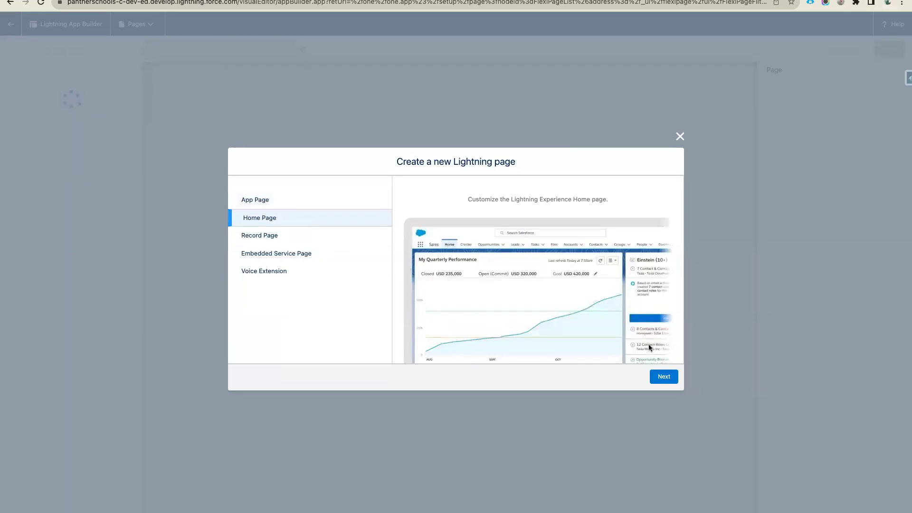
{"action": "left_click", "coordinate": [256, 201]}
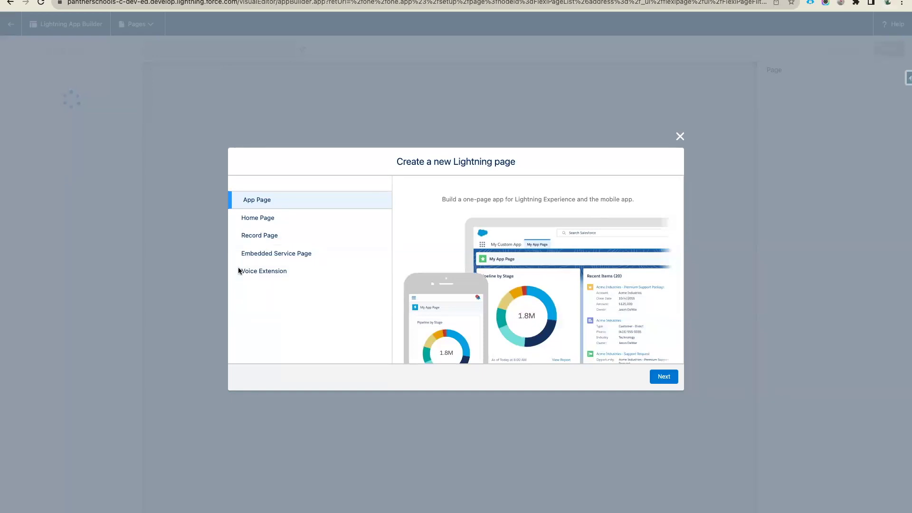
{"action": "left_click", "coordinate": [264, 220]}
{"action": "left_click", "coordinate": [269, 236]}
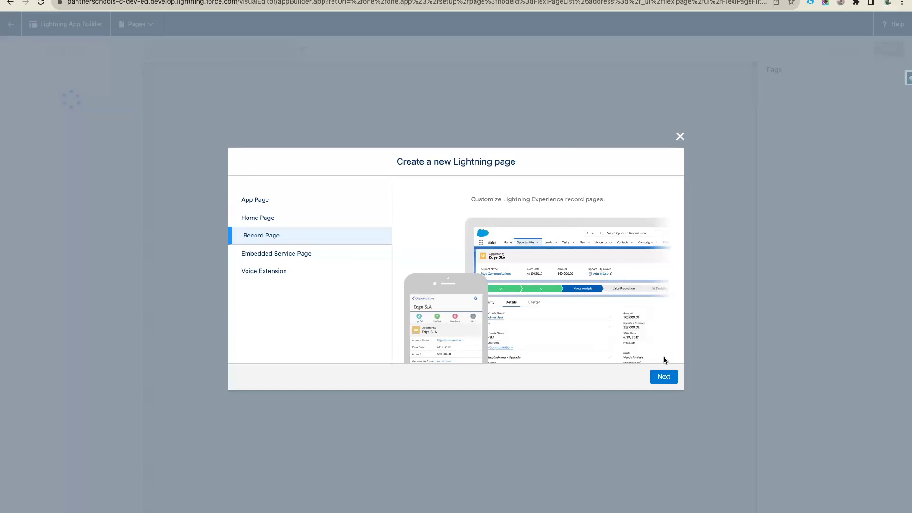
{"action": "left_click", "coordinate": [664, 378]}
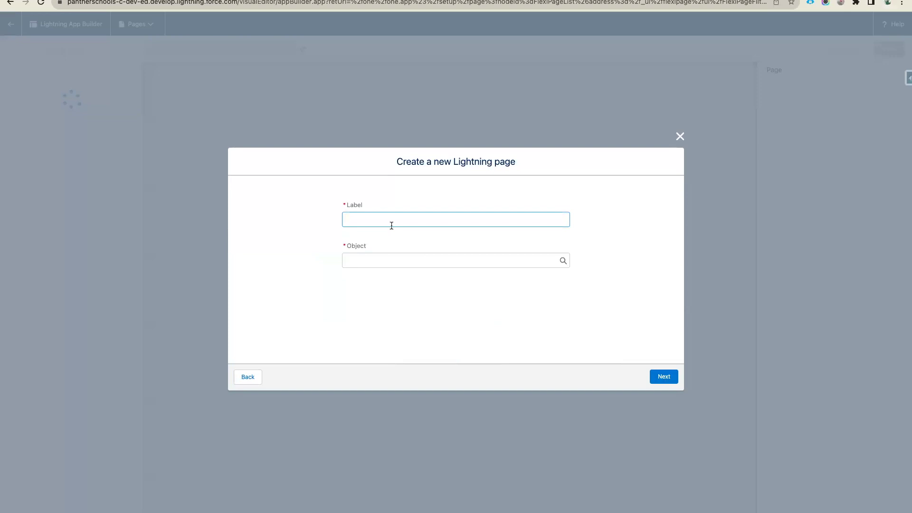
- Label the page 'Account Record Page - Panther Schools App' with Account as its object
{"action": "type", "text": "Account Record Page - Panther Schools App"}
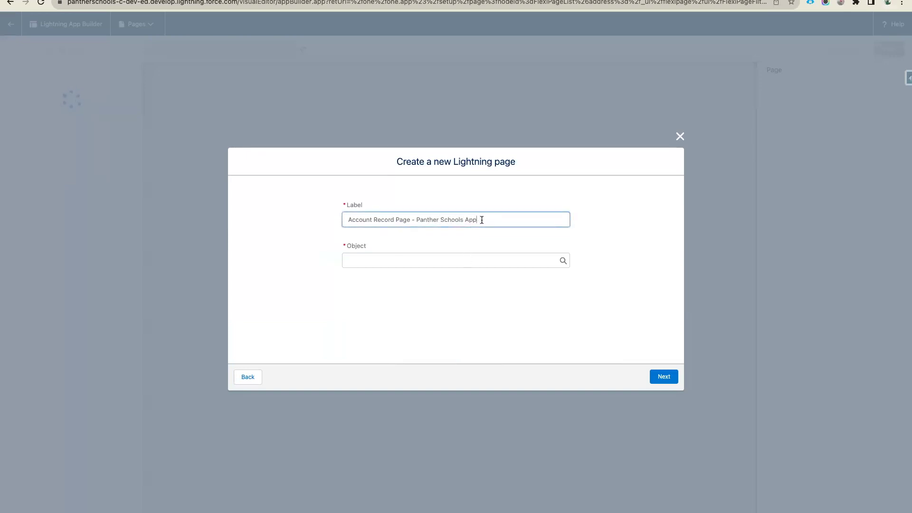
{"action": "left_click_drag", "start_coordinate": [479, 219], "coordinate": [416, 219]}
{"action": "left_click", "coordinate": [437, 237]}
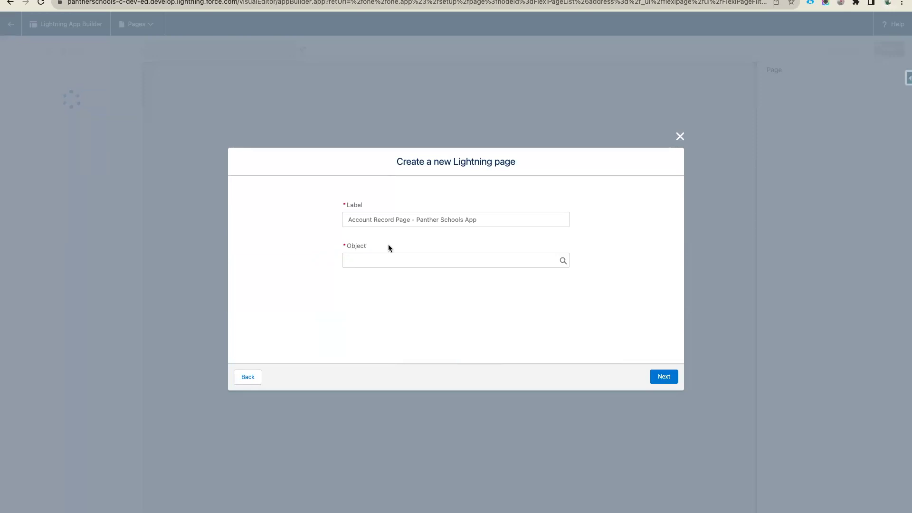
{"action": "left_click", "coordinate": [382, 258]}
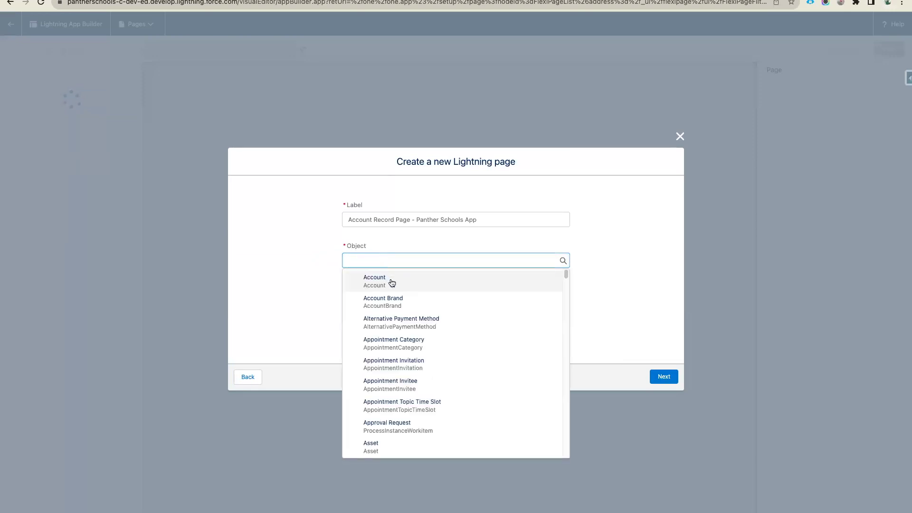
{"action": "type", "text": "Account"}
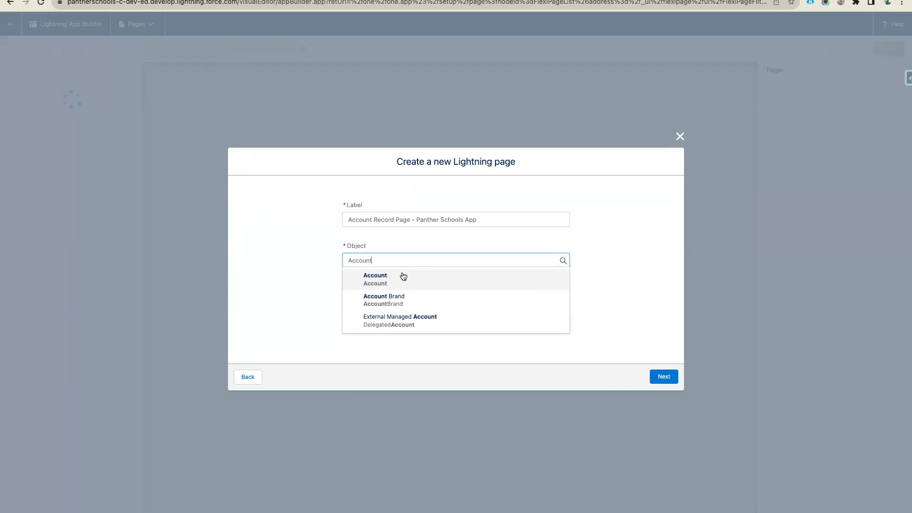
{"action": "left_click", "coordinate": [382, 283]}
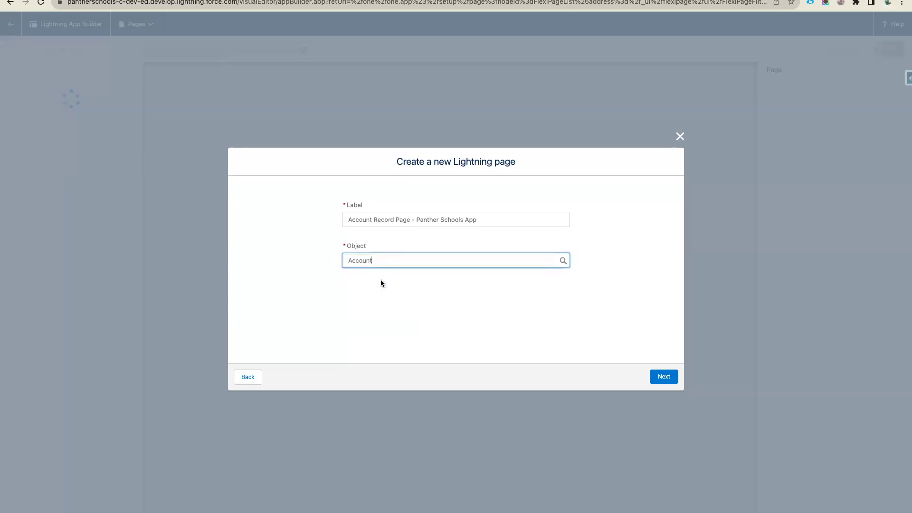
{"action": "left_click", "coordinate": [658, 377]}
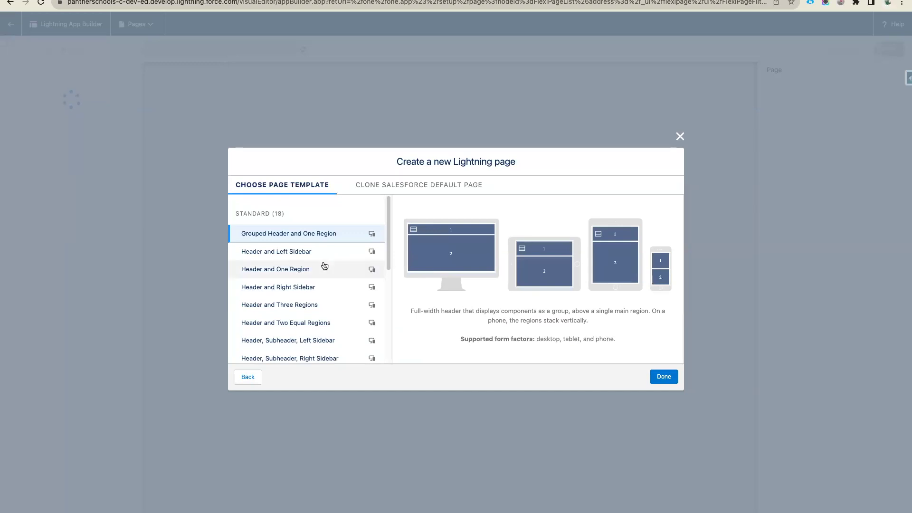
- Compare the header templates and select Header and Right Sidebar
{"action": "scroll", "coordinate": [326, 267], "scroll_direction": "down", "scroll_amount": 5}
{"action": "scroll", "coordinate": [325, 266], "scroll_direction": "up", "scroll_amount": 5}
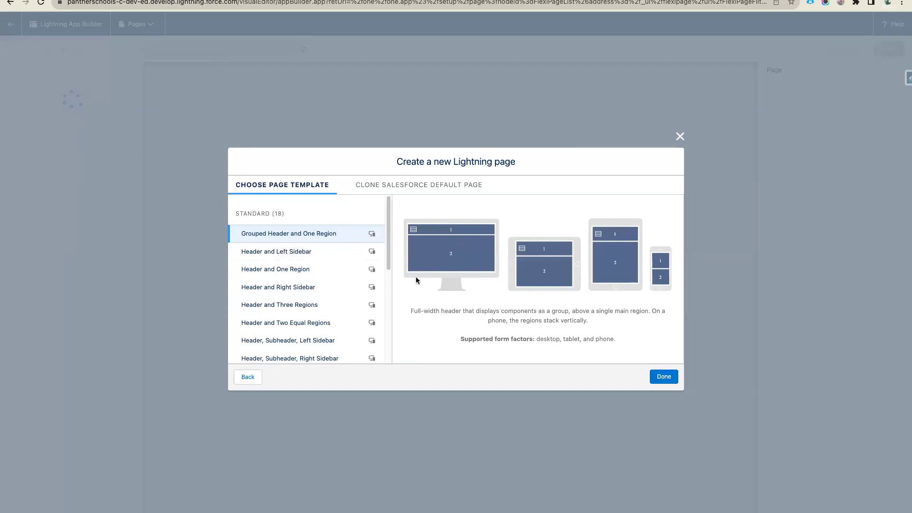
{"action": "left_click", "coordinate": [281, 253]}
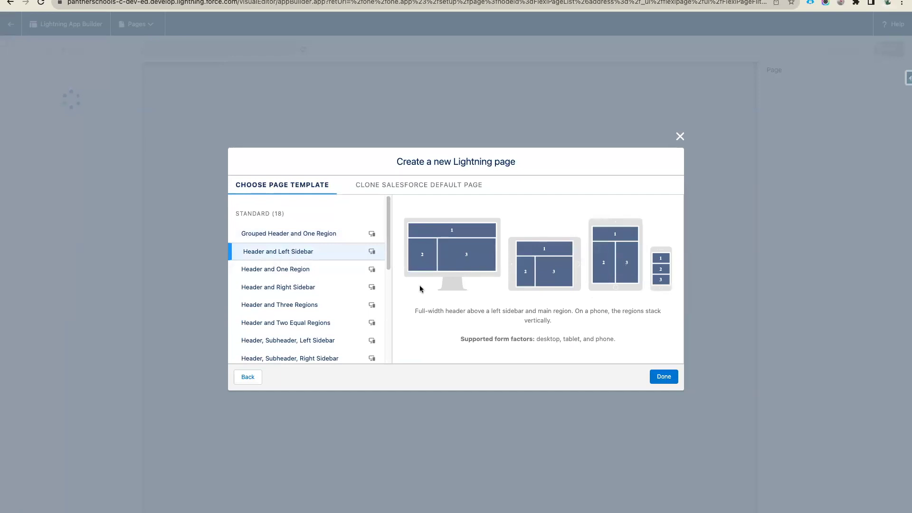
{"action": "left_click", "coordinate": [298, 269]}
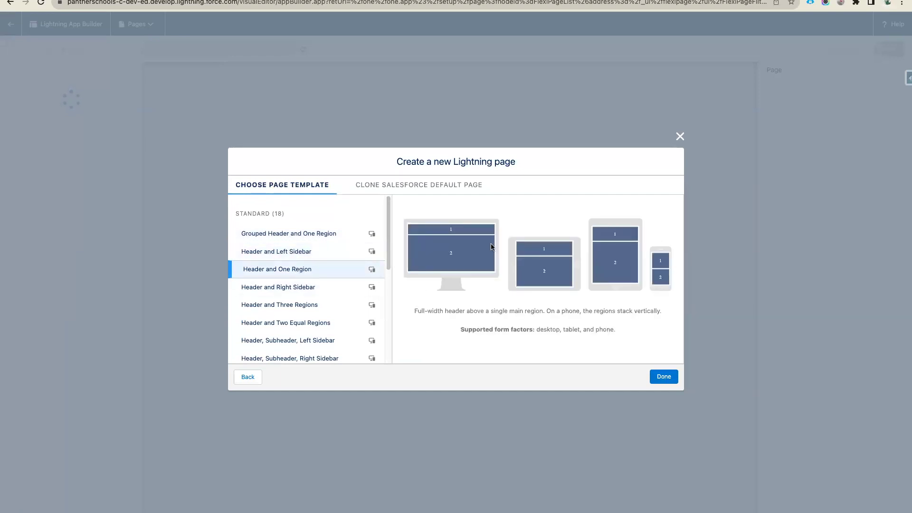
{"action": "left_click", "coordinate": [279, 288]}
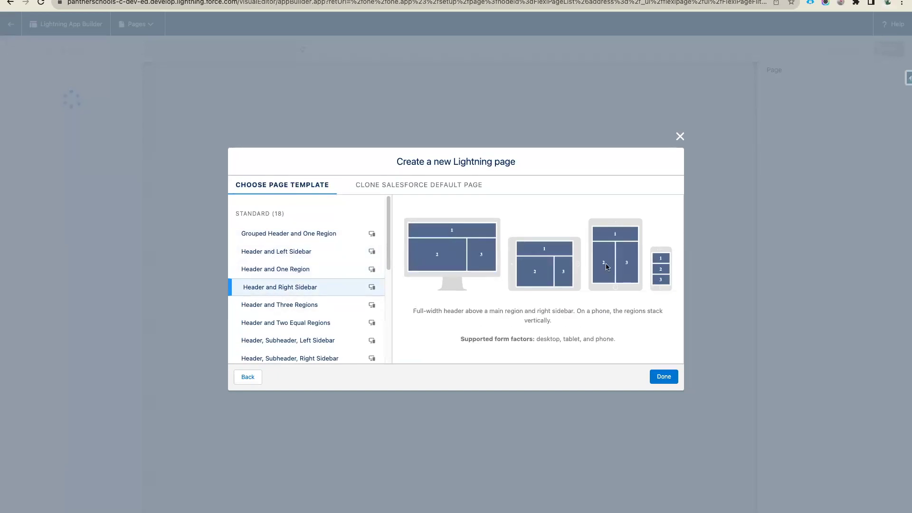
{"action": "scroll", "coordinate": [283, 316], "scroll_direction": "down", "scroll_amount": 1}
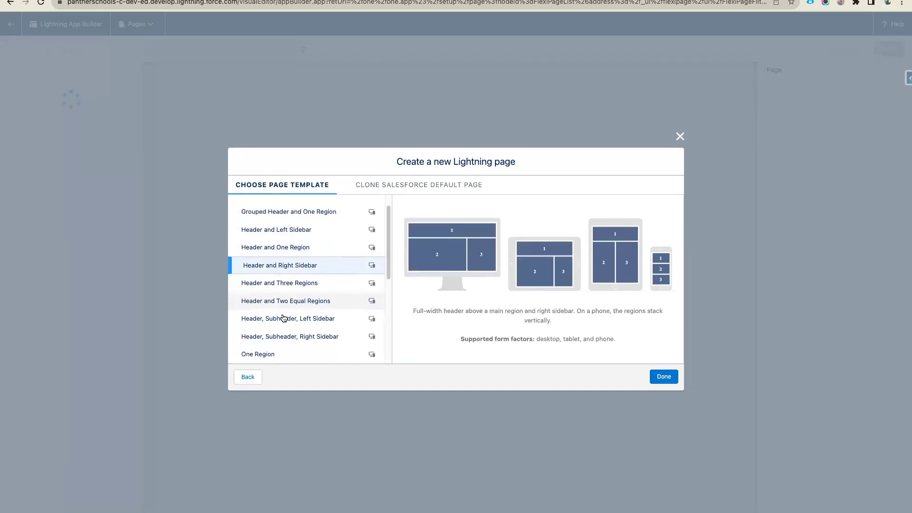
{"action": "left_click", "coordinate": [285, 284]}
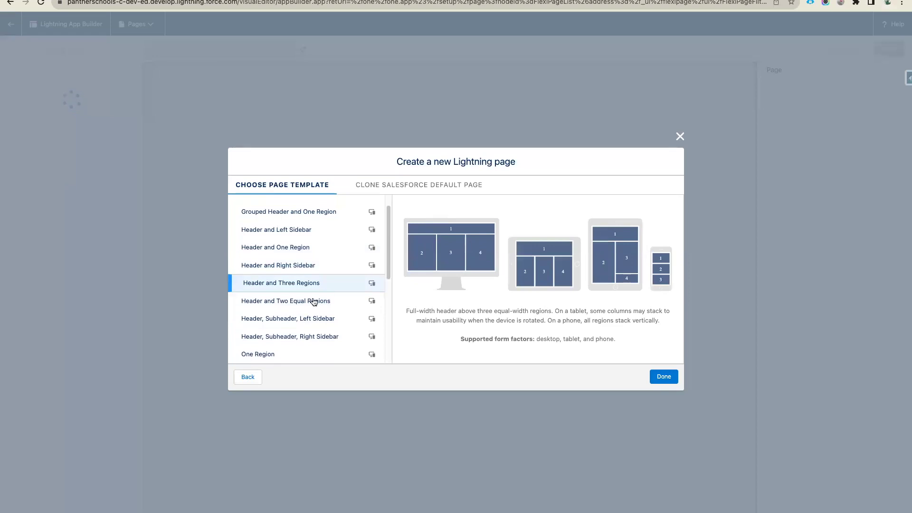
{"action": "scroll", "coordinate": [304, 303], "scroll_direction": "down", "scroll_amount": 5}
{"action": "scroll", "coordinate": [303, 304], "scroll_direction": "up", "scroll_amount": 5}
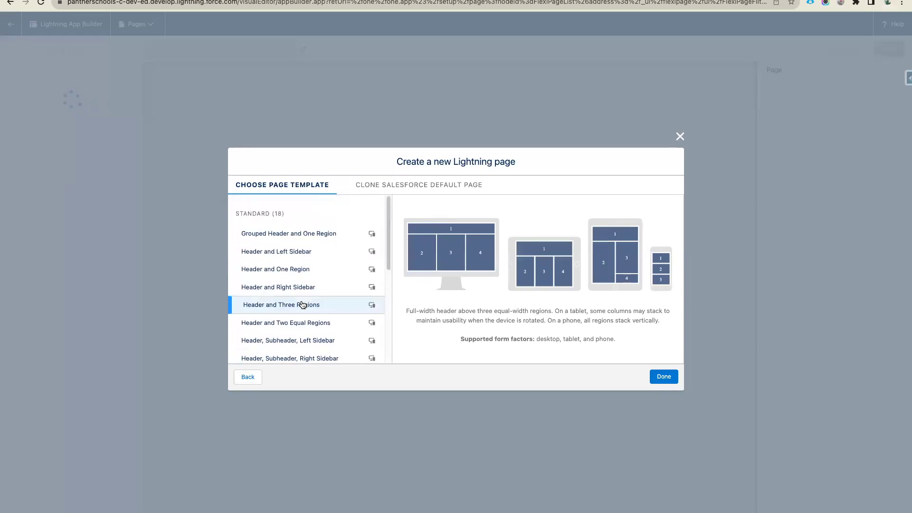
{"action": "left_click", "coordinate": [299, 286]}
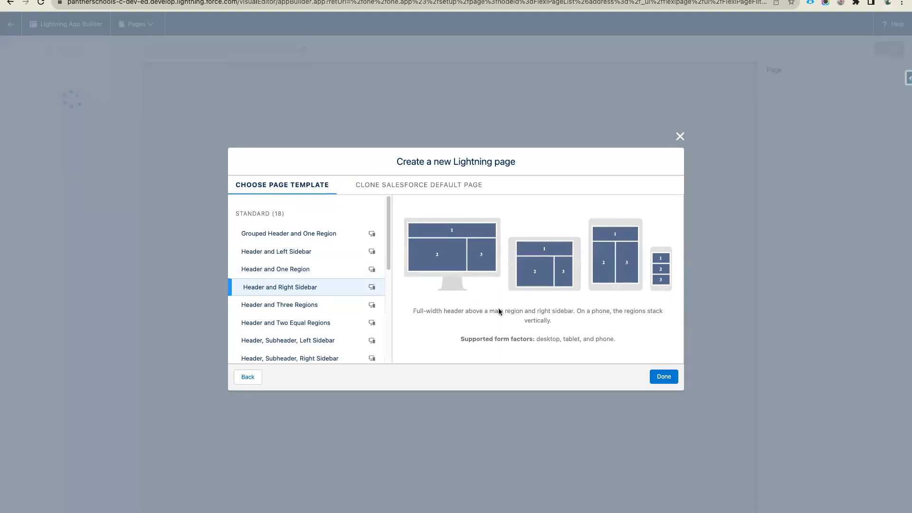
- Preview the default Account pages to clone, then confirm the Header and Right Sidebar template
{"action": "left_click", "coordinate": [427, 188]}
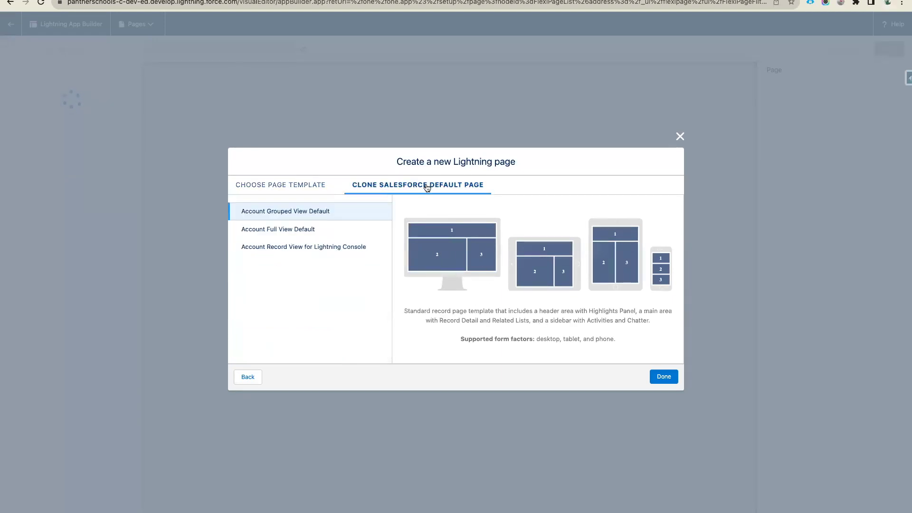
{"action": "left_click", "coordinate": [310, 231]}
{"action": "left_click", "coordinate": [315, 252]}
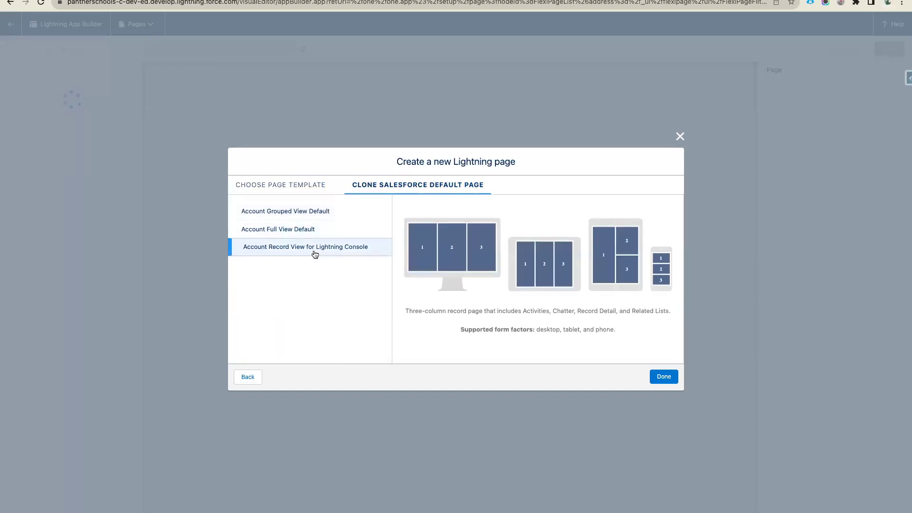
{"action": "left_click", "coordinate": [308, 212]}
{"action": "left_click", "coordinate": [297, 191]}
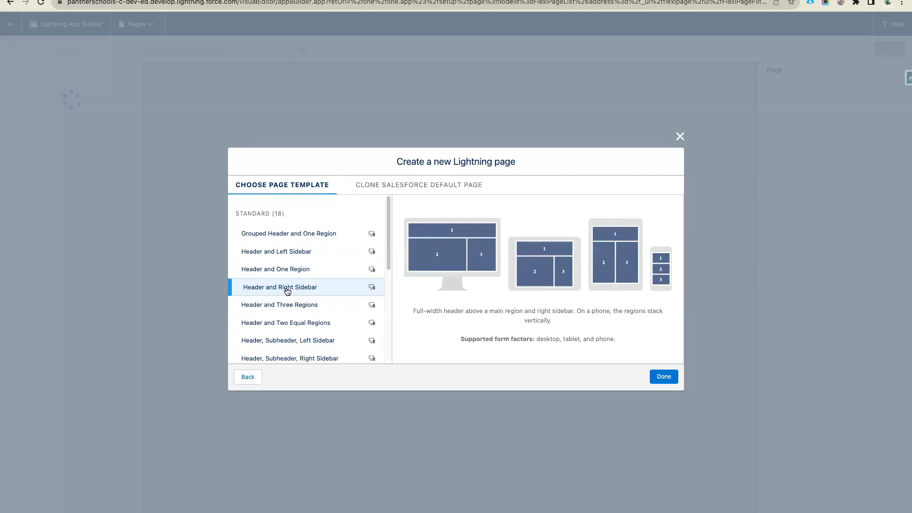
{"action": "left_click", "coordinate": [662, 377]}
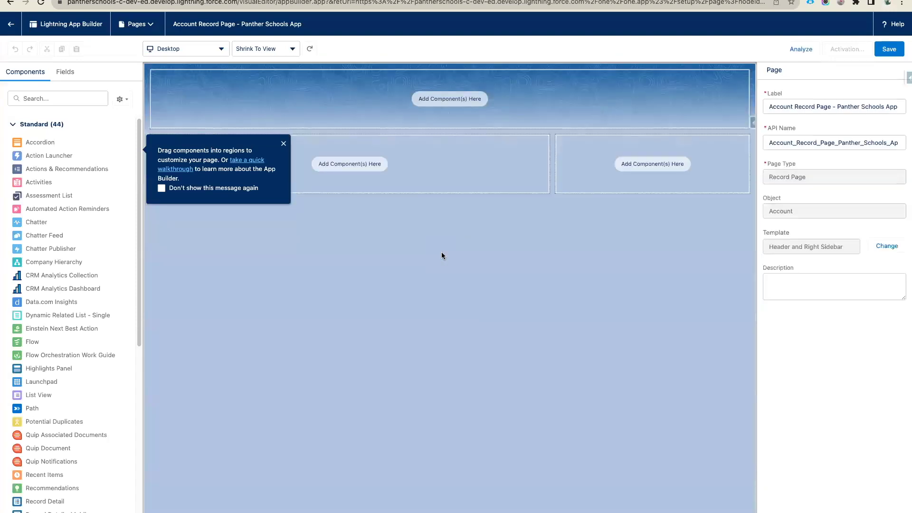
- Dismiss the tip and drag the Highlights Panel, found by searching 'hig', into the header
{"action": "left_click", "coordinate": [283, 143]}
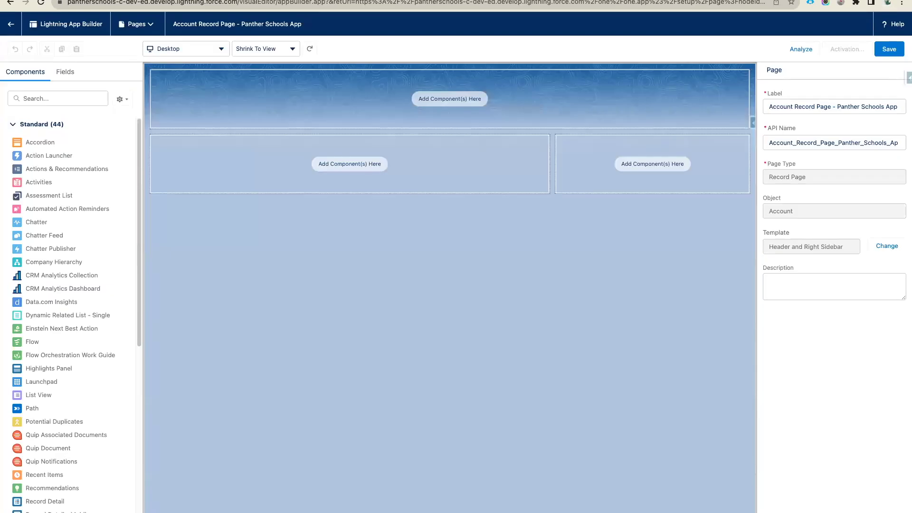
{"action": "left_click", "coordinate": [32, 95]}
{"action": "type", "text": "hig"}
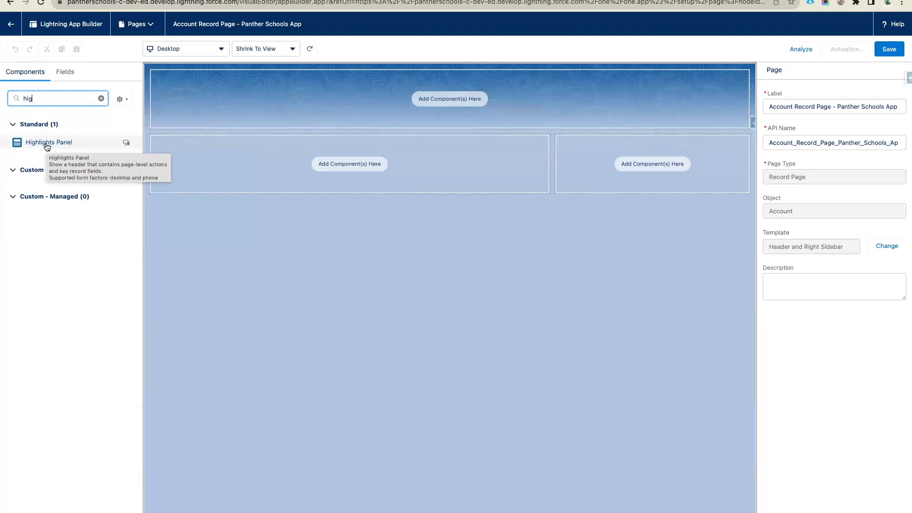
{"action": "left_click_drag", "start_coordinate": [47, 146], "coordinate": [209, 103]}
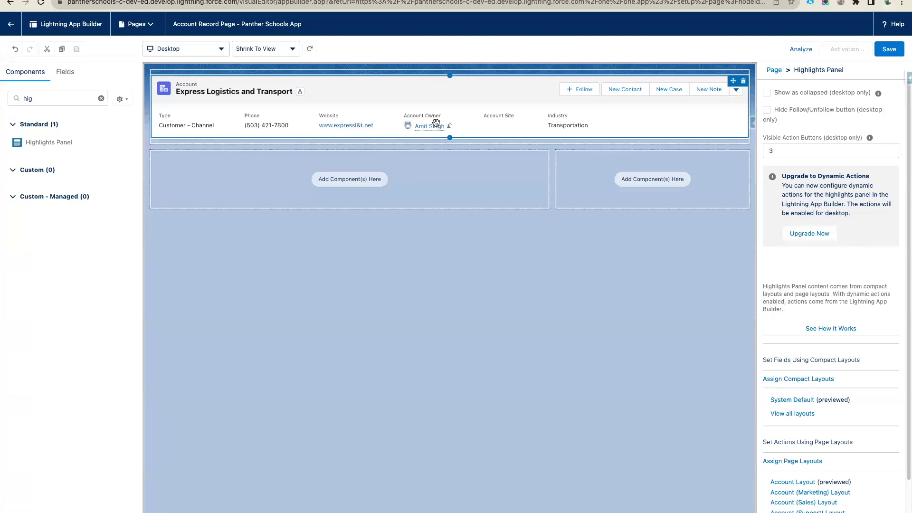
- Set Visible Action Buttons to 6 and hide the Follow/Unfollow button
{"action": "left_click", "coordinate": [775, 150]}
{"action": "key", "text": "BackSpace"}
{"action": "type", "text": "6"}
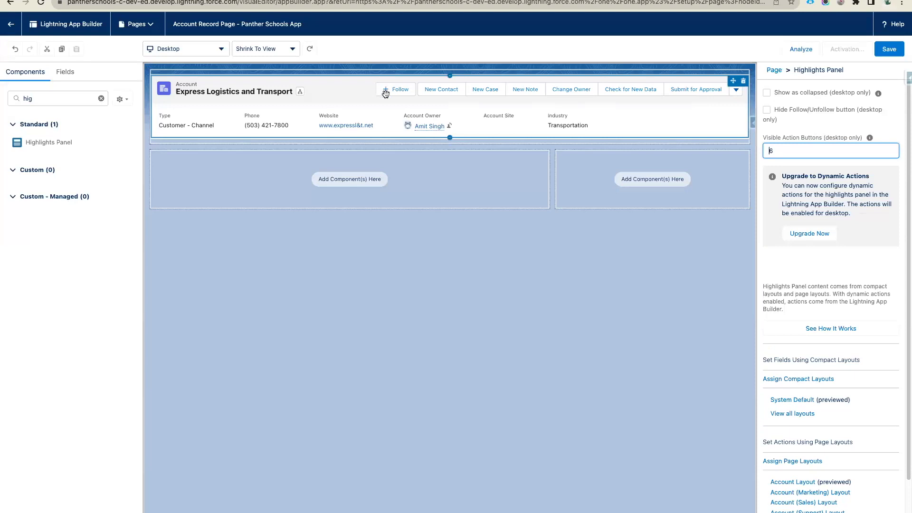
{"action": "left_click", "coordinate": [767, 109]}
{"action": "left_click", "coordinate": [767, 110]}
{"action": "left_click", "coordinate": [767, 111]}
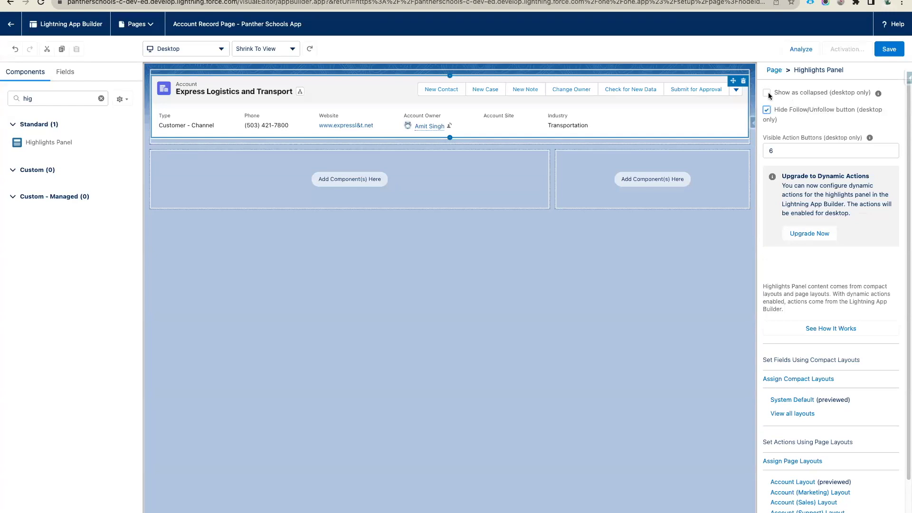
- Test Show as collapsed, leave the highlights panel expanded, and return to page properties
{"action": "left_click", "coordinate": [767, 93]}
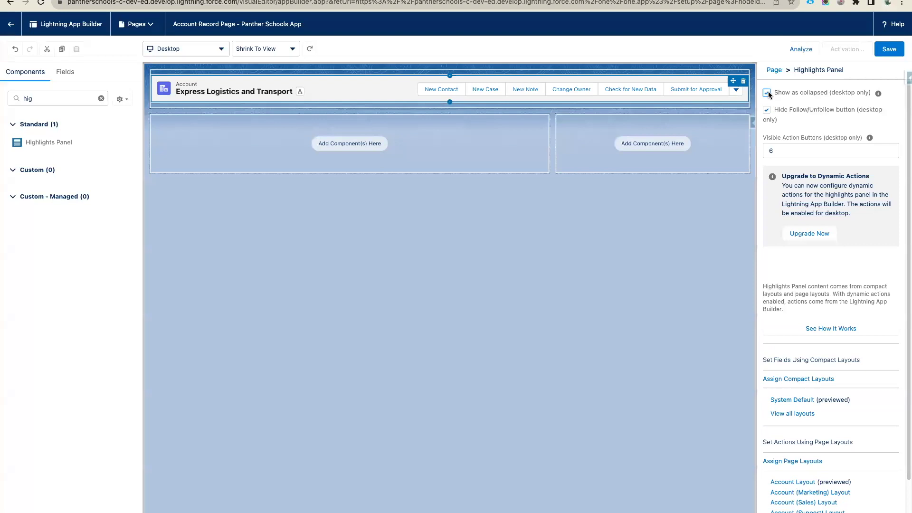
{"action": "left_click", "coordinate": [767, 93]}
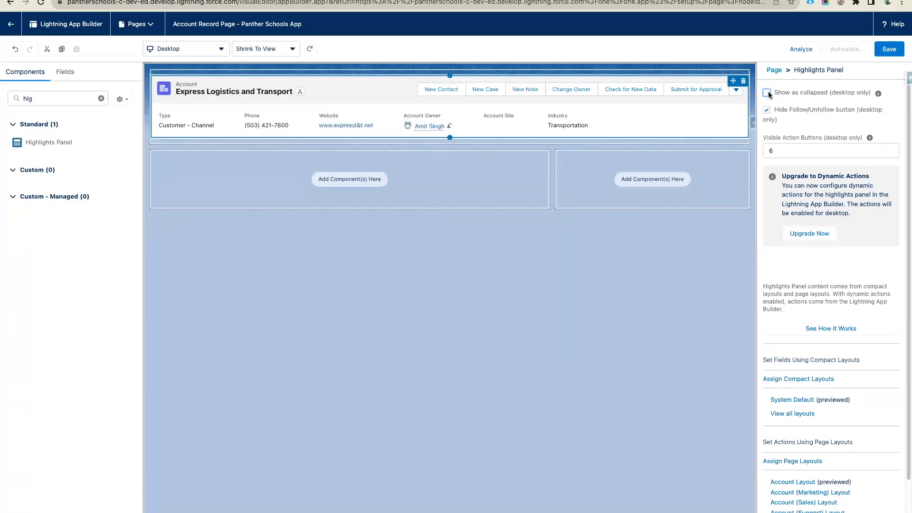
{"action": "left_click", "coordinate": [768, 94]}
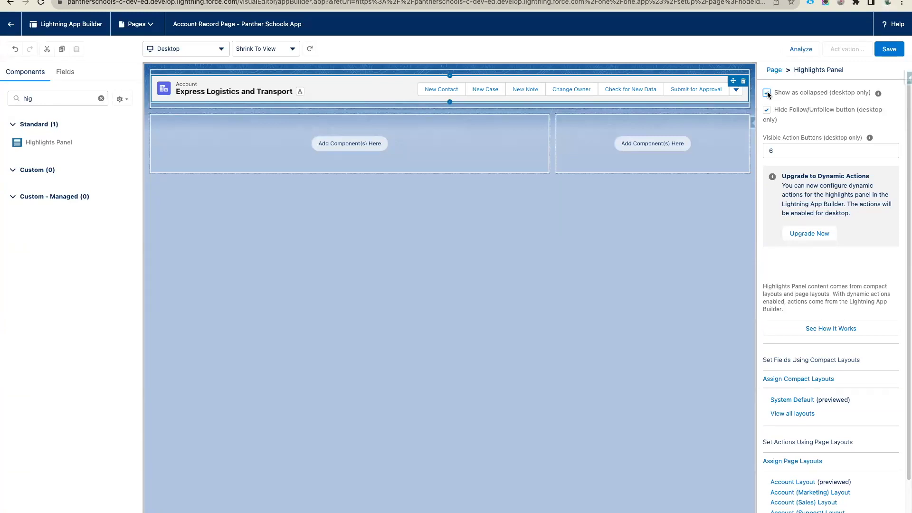
{"action": "left_click", "coordinate": [768, 93]}
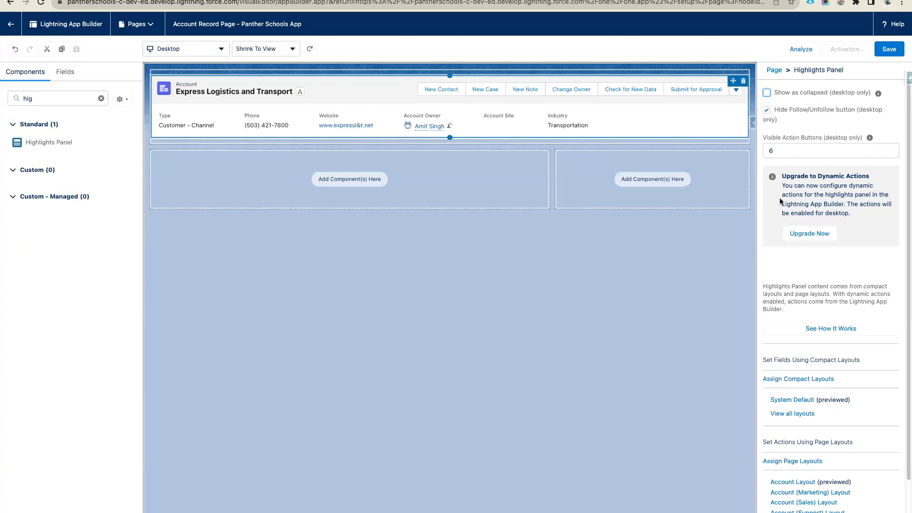
{"action": "left_click", "coordinate": [784, 180]}
{"action": "scroll", "coordinate": [839, 288], "scroll_direction": "down", "scroll_amount": 3}
{"action": "scroll", "coordinate": [839, 289], "scroll_direction": "up", "scroll_amount": 3}
{"action": "left_click", "coordinate": [494, 278]}
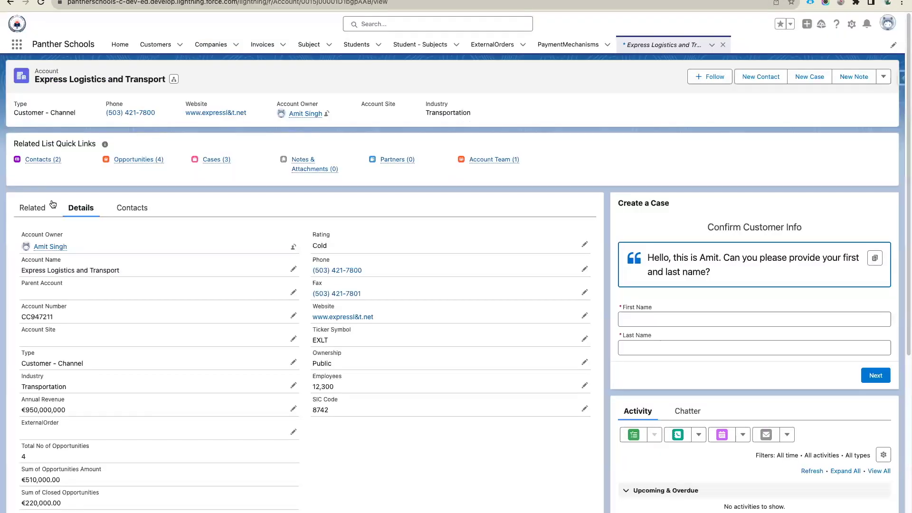
{"action": "scroll", "coordinate": [141, 434], "scroll_direction": "down", "scroll_amount": 5}
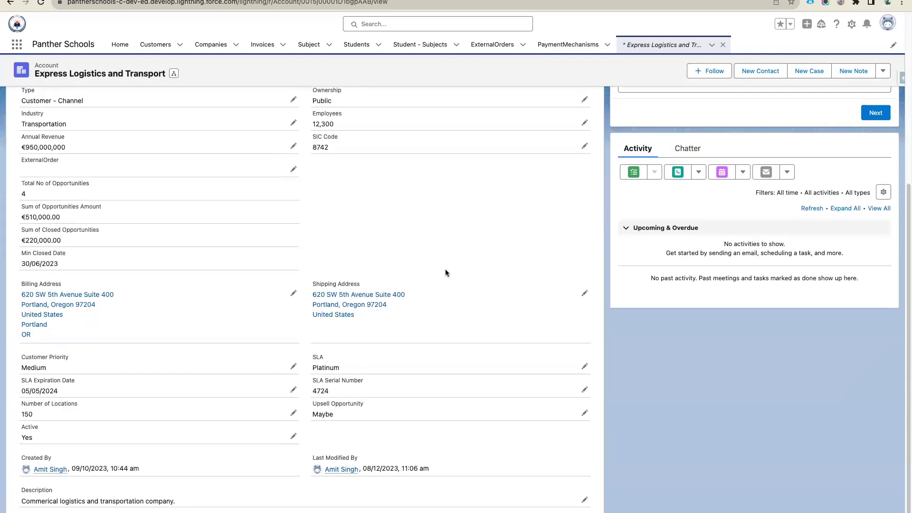
{"action": "scroll", "coordinate": [445, 273], "scroll_direction": "up", "scroll_amount": 5}
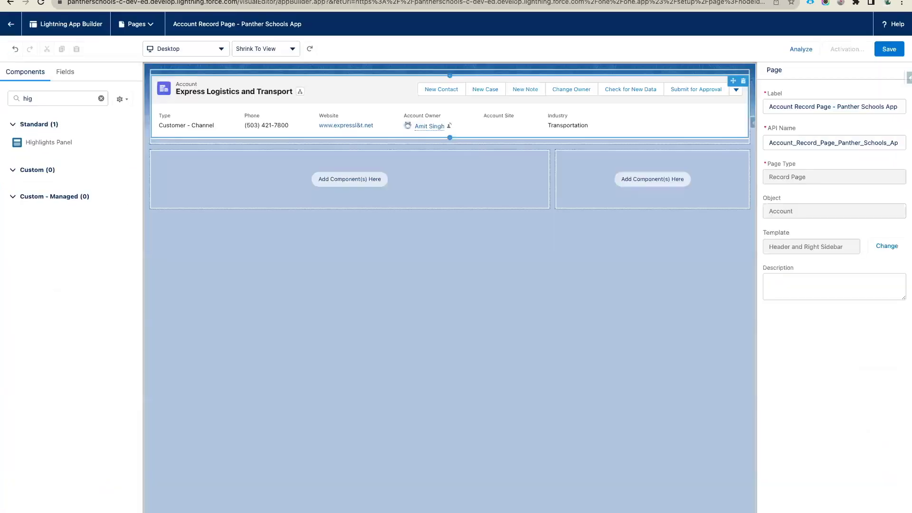
{"action": "left_click", "coordinate": [58, 98]}
{"action": "type", "text": "record"}
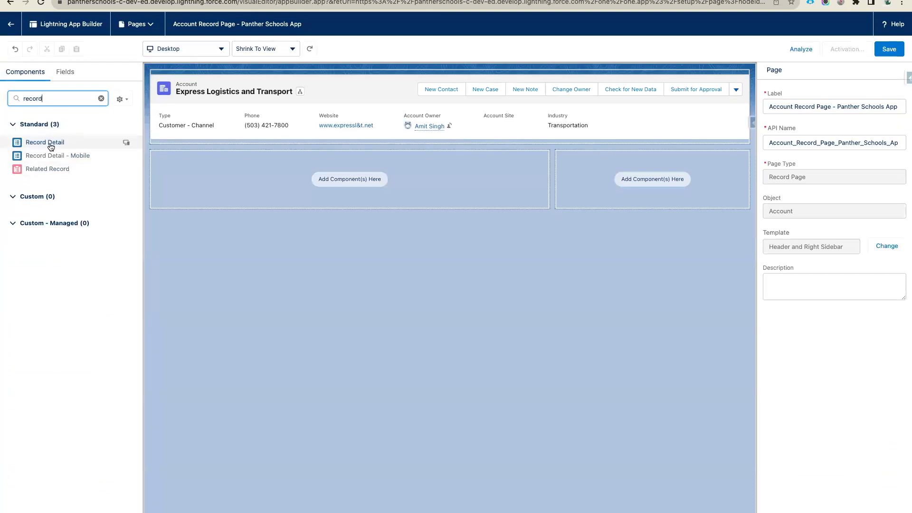
- Drag the Record Detail component into the left main region below the highlights panel
{"action": "left_click_drag", "start_coordinate": [51, 145], "coordinate": [212, 173]}
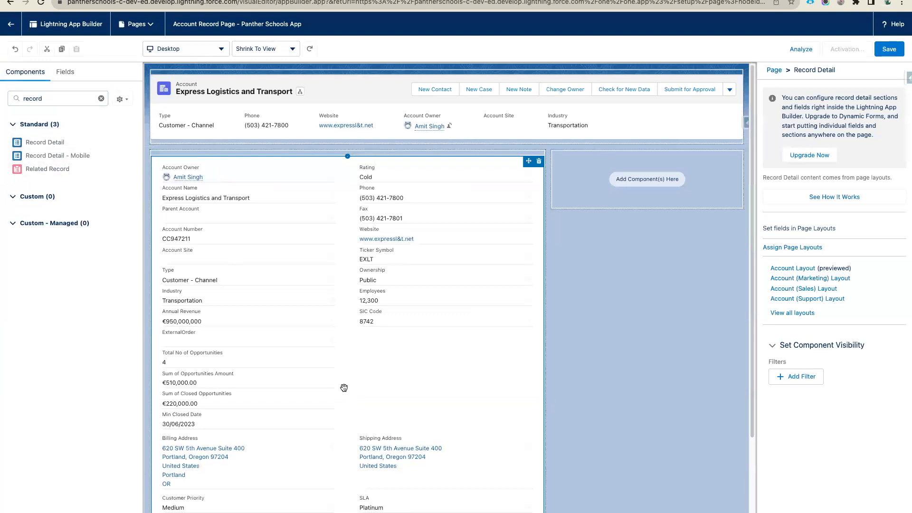
{"action": "scroll", "coordinate": [344, 388], "scroll_direction": "down", "scroll_amount": 5}
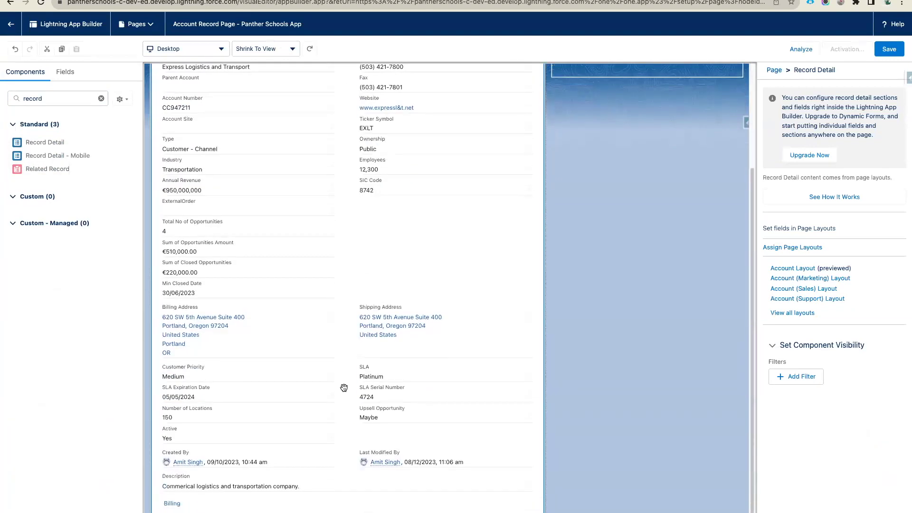
{"action": "scroll", "coordinate": [344, 388], "scroll_direction": "up", "scroll_amount": 5}
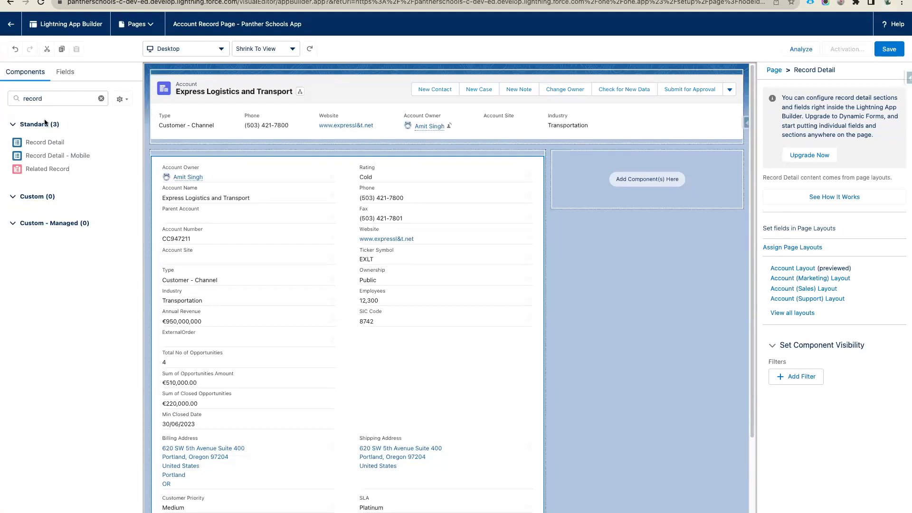
- Add three Related List - Single components to the right sidebar
{"action": "double_click", "coordinate": [57, 98]}
{"action": "type", "text": "rec"}
{"action": "key", "text": "BackSpace"}
{"action": "type", "text": "la"}
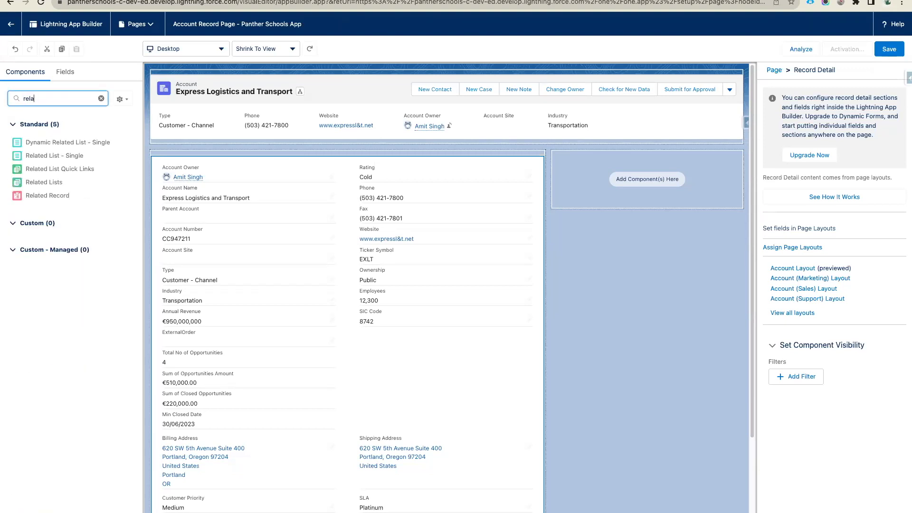
{"action": "left_click_drag", "start_coordinate": [67, 159], "coordinate": [639, 185]}
{"action": "left_click_drag", "start_coordinate": [66, 155], "coordinate": [591, 185]}
{"action": "left_click_drag", "start_coordinate": [66, 156], "coordinate": [667, 244]}
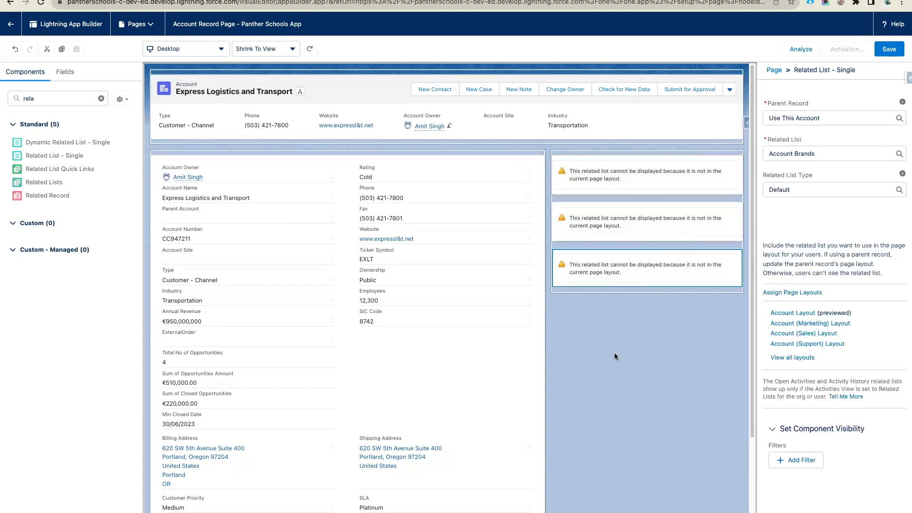
- Set the first two related lists to Cases and Contacts
{"action": "left_click", "coordinate": [663, 184]}
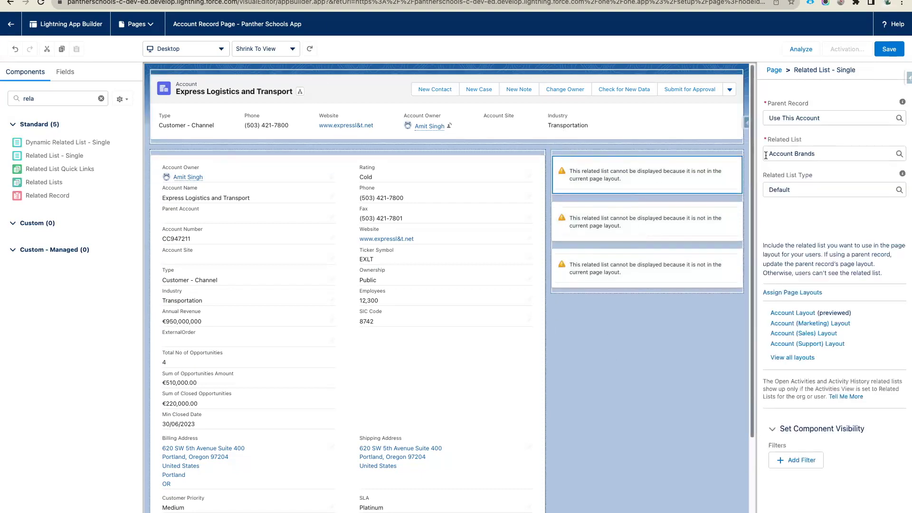
{"action": "double_click", "coordinate": [808, 153]}
{"action": "scroll", "coordinate": [807, 272], "scroll_direction": "down", "scroll_amount": 1}
{"action": "left_click", "coordinate": [807, 271]}
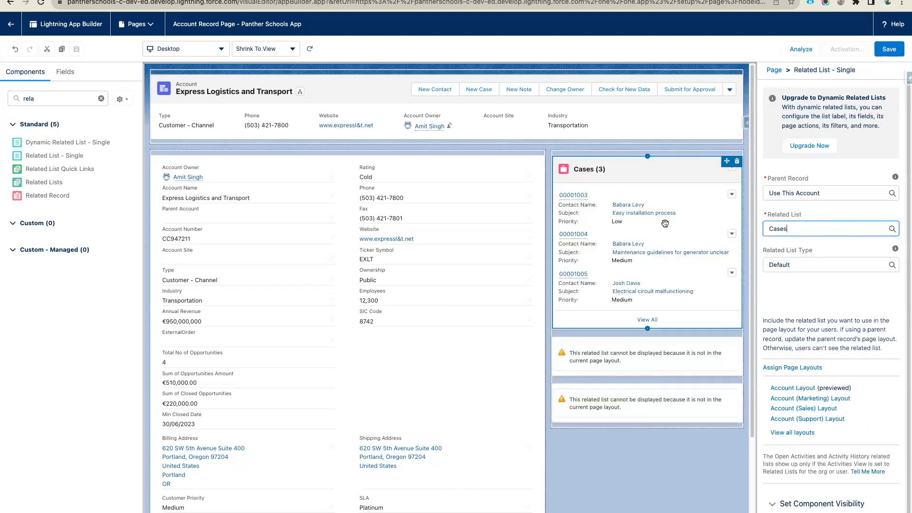
{"action": "left_click", "coordinate": [678, 359]}
{"action": "left_click", "coordinate": [812, 151]}
{"action": "scroll", "coordinate": [811, 259], "scroll_direction": "down", "scroll_amount": 5}
{"action": "left_click", "coordinate": [810, 261]}
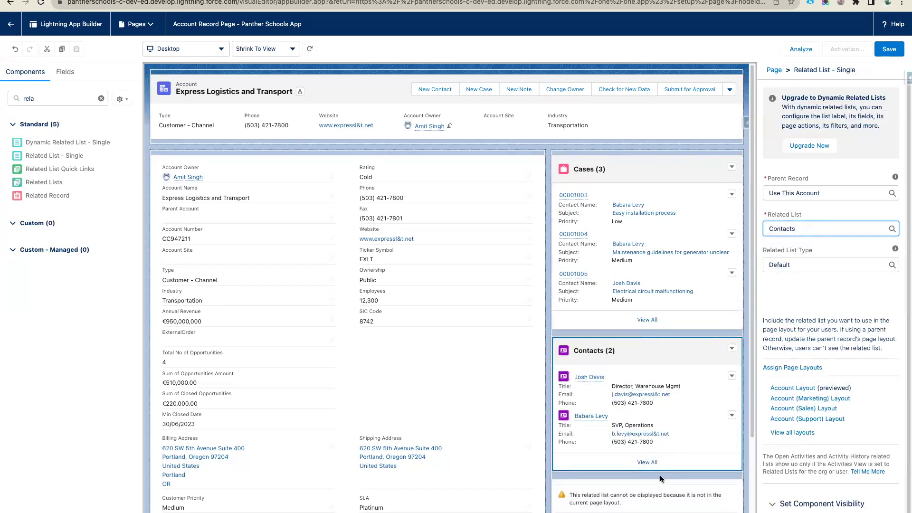
- Set the third related list to Opportunities
{"action": "left_click", "coordinate": [671, 494]}
{"action": "left_click", "coordinate": [805, 154]}
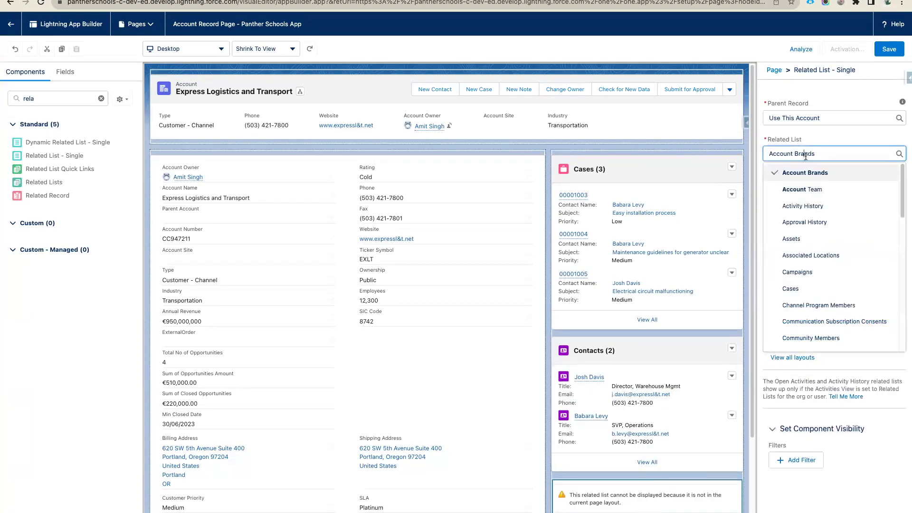
{"action": "scroll", "coordinate": [827, 255], "scroll_direction": "down", "scroll_amount": 4}
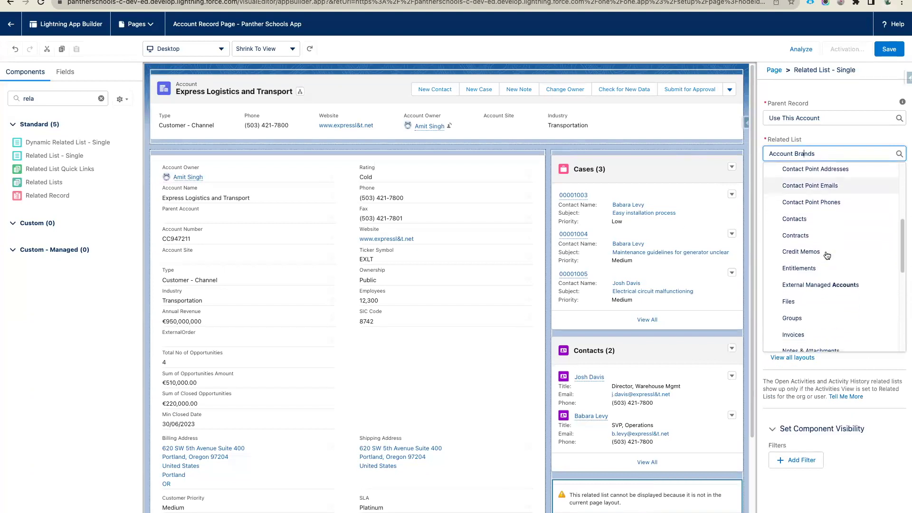
{"action": "scroll", "coordinate": [827, 255], "scroll_direction": "down", "scroll_amount": 3}
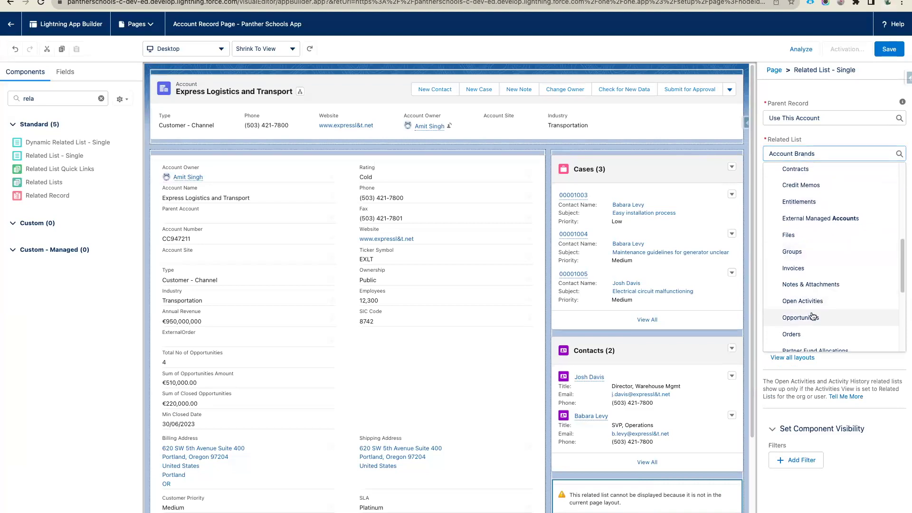
{"action": "left_click", "coordinate": [813, 317]}
{"action": "scroll", "coordinate": [624, 304], "scroll_direction": "down", "scroll_amount": 5}
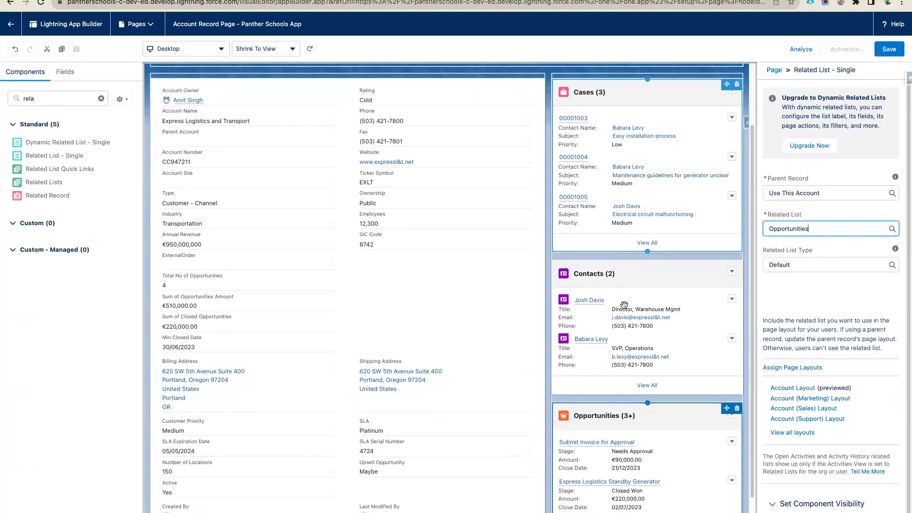
{"action": "scroll", "coordinate": [624, 307], "scroll_direction": "up", "scroll_amount": 5}
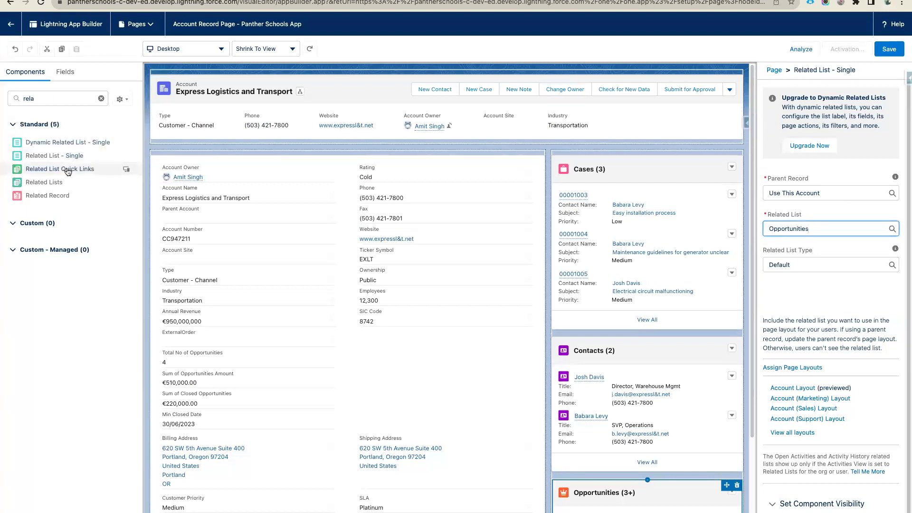
- Add Related List Quick Links below the header and an Activities timeline beneath it
{"action": "left_click_drag", "start_coordinate": [67, 170], "coordinate": [306, 144]}
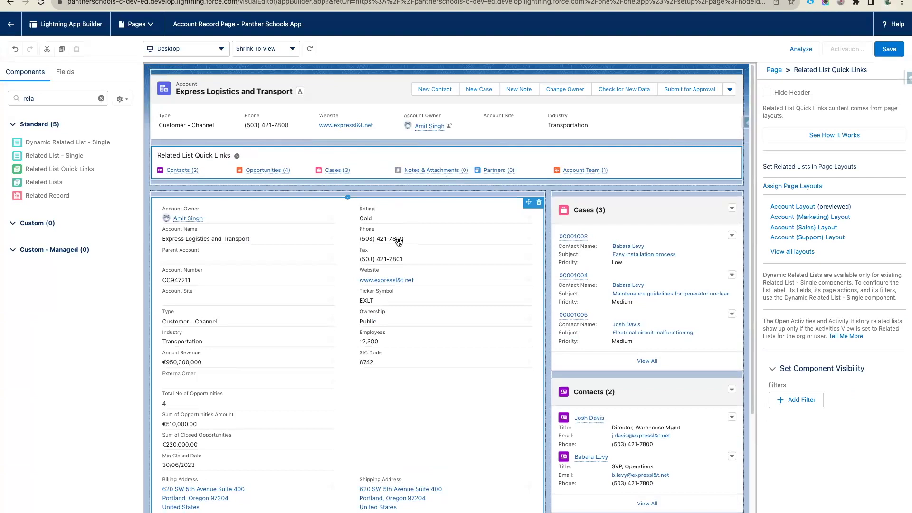
{"action": "scroll", "coordinate": [398, 241], "scroll_direction": "down", "scroll_amount": 6}
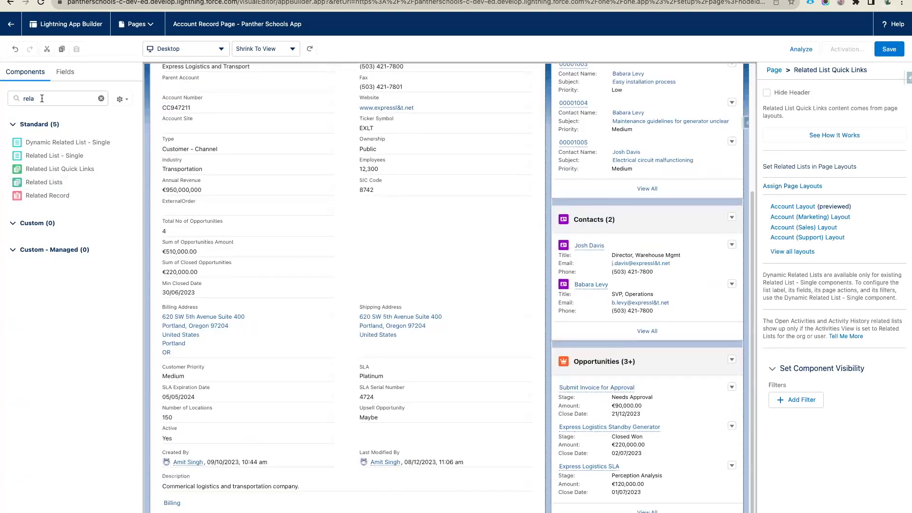
{"action": "left_click", "coordinate": [51, 98]}
{"action": "key", "text": "BackSpace"}
{"action": "key", "text": "BackSpace"}
{"action": "key", "text": "BackSpace"}
{"action": "key", "text": "BackSpace"}
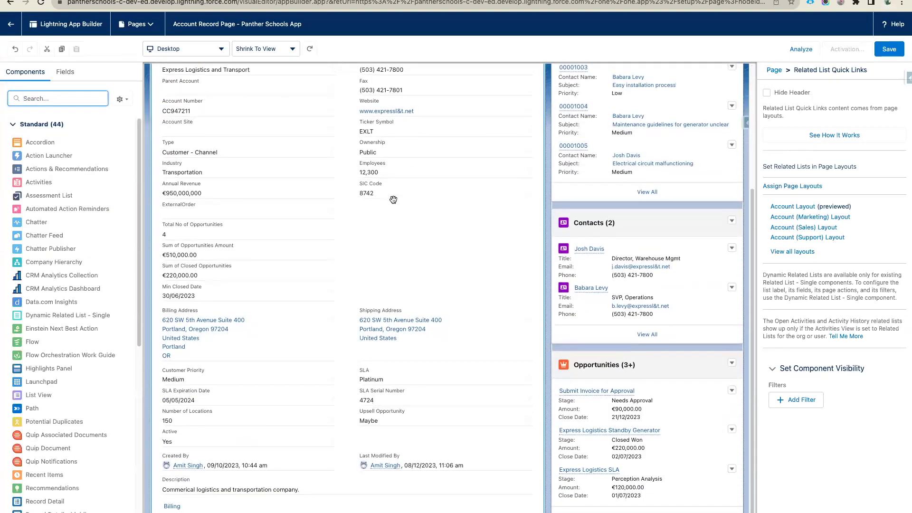
{"action": "scroll", "coordinate": [393, 200], "scroll_direction": "up", "scroll_amount": 6}
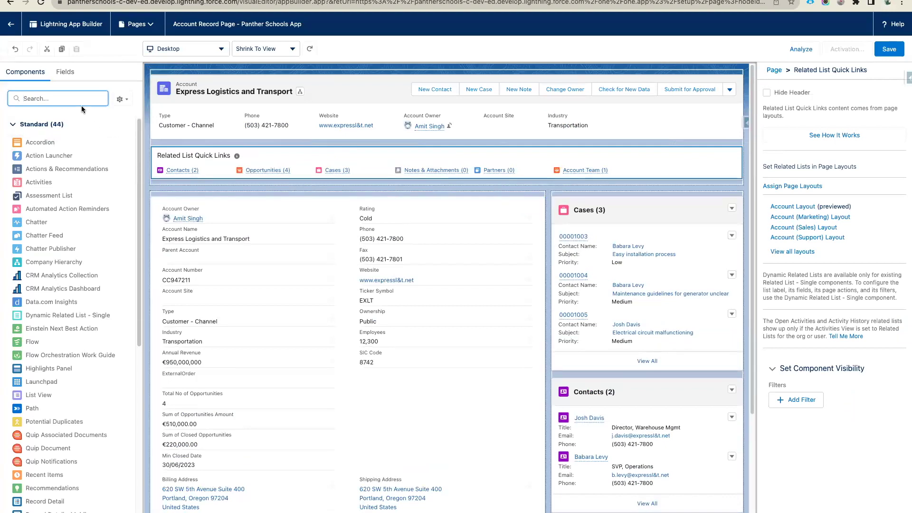
{"action": "type", "text": "ac"}
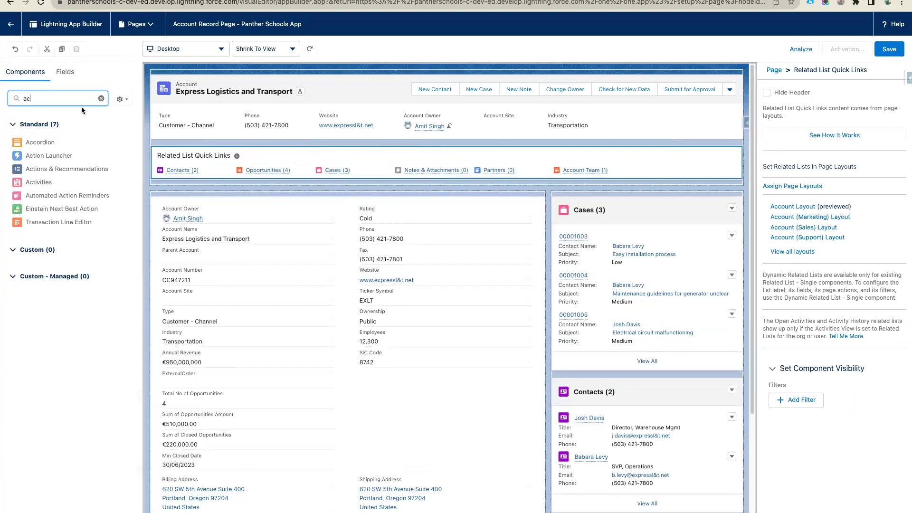
{"action": "left_click_drag", "start_coordinate": [41, 187], "coordinate": [233, 178]}
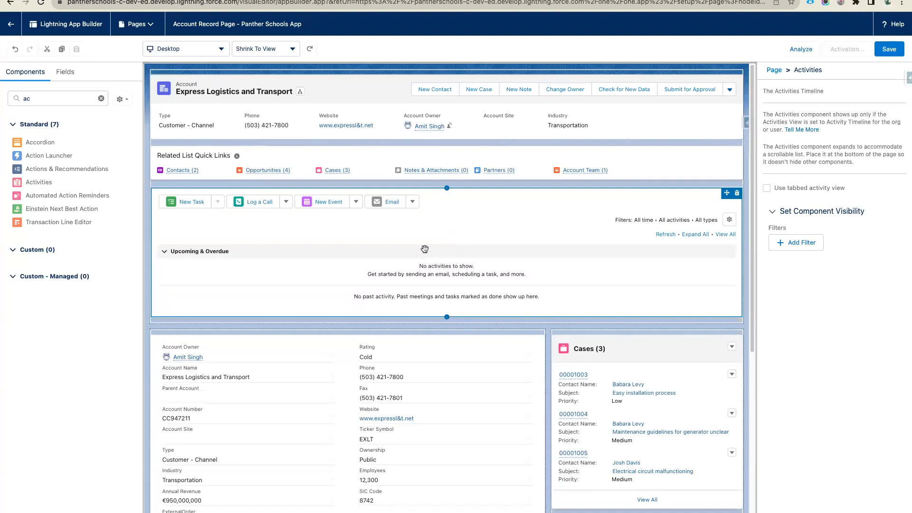
- Search 'cha' and place the Chatter component below Activities
{"action": "double_click", "coordinate": [48, 99]}
{"action": "type", "text": "cha"}
{"action": "left_click_drag", "start_coordinate": [38, 143], "coordinate": [242, 323]}
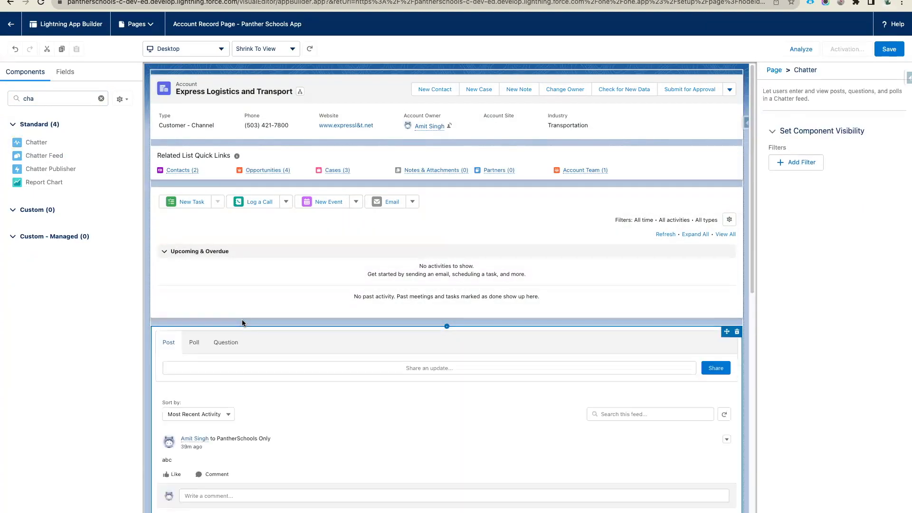
- Scroll the canvas to review the placed components, including the new Chatter feed
{"action": "scroll", "coordinate": [319, 353], "scroll_direction": "down", "scroll_amount": 2}
{"action": "scroll", "coordinate": [319, 353], "scroll_direction": "down", "scroll_amount": 8}
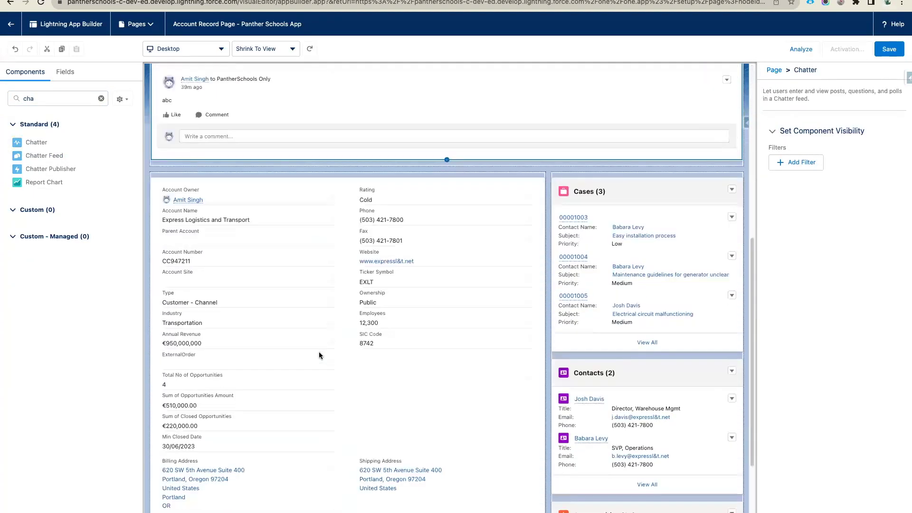
{"action": "scroll", "coordinate": [318, 352], "scroll_direction": "up", "scroll_amount": 10}
{"action": "scroll", "coordinate": [445, 314], "scroll_direction": "down", "scroll_amount": 10}
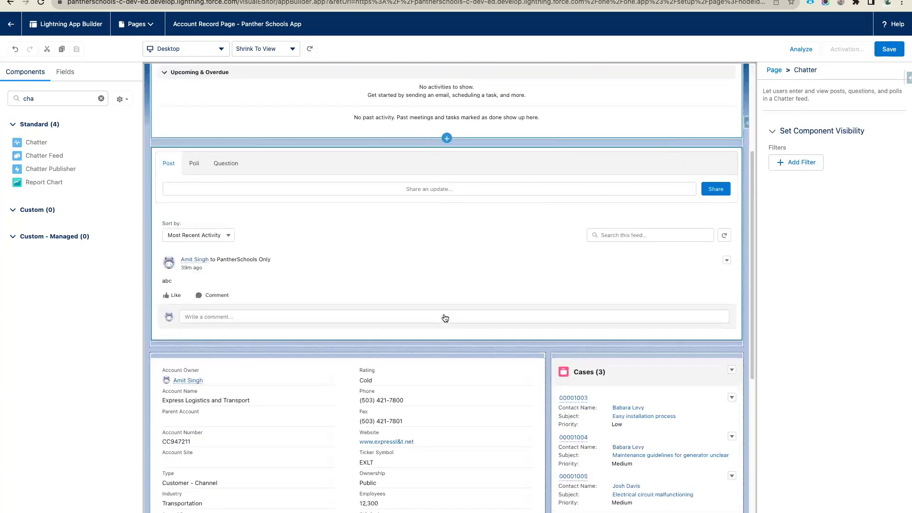
{"action": "scroll", "coordinate": [445, 315], "scroll_direction": "up", "scroll_amount": 10}
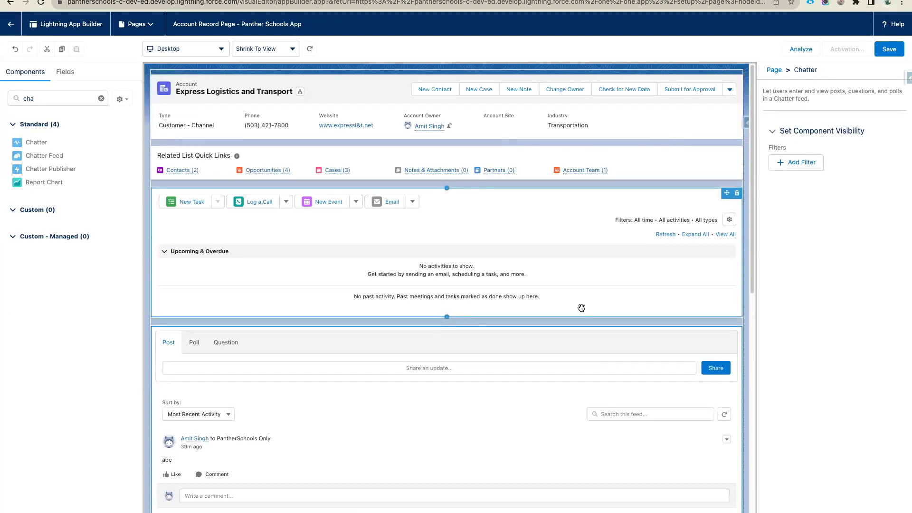
{"action": "scroll", "coordinate": [581, 307], "scroll_direction": "down", "scroll_amount": 1}
{"action": "scroll", "coordinate": [581, 308], "scroll_direction": "down", "scroll_amount": 8}
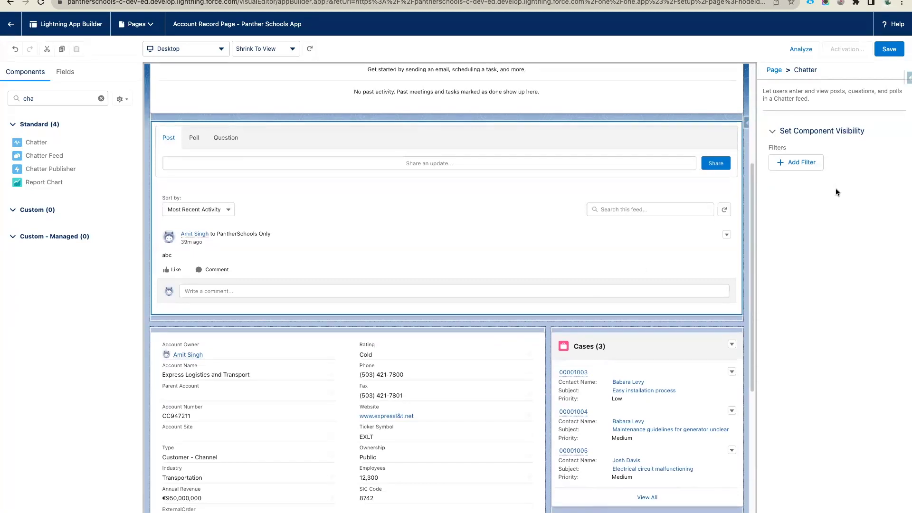
- Save the page and start activating it as an App Default
{"action": "left_click", "coordinate": [889, 53]}
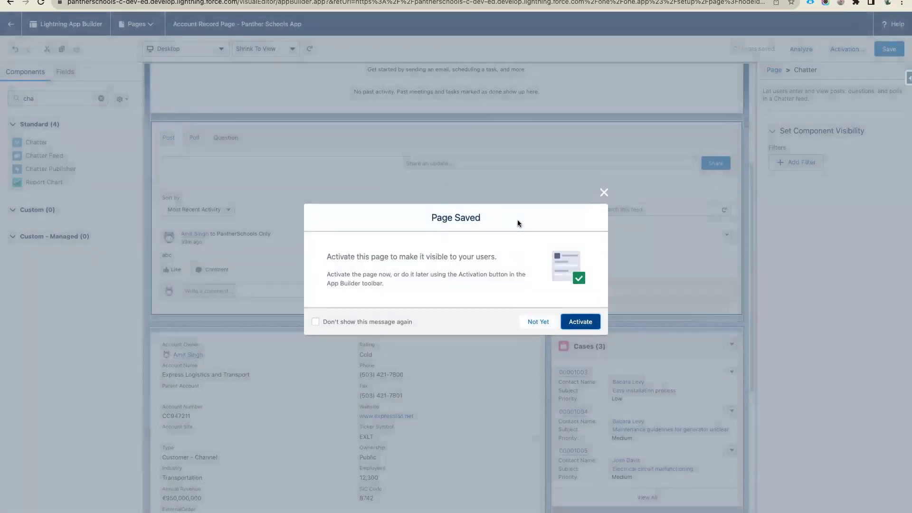
{"action": "left_click", "coordinate": [579, 322]}
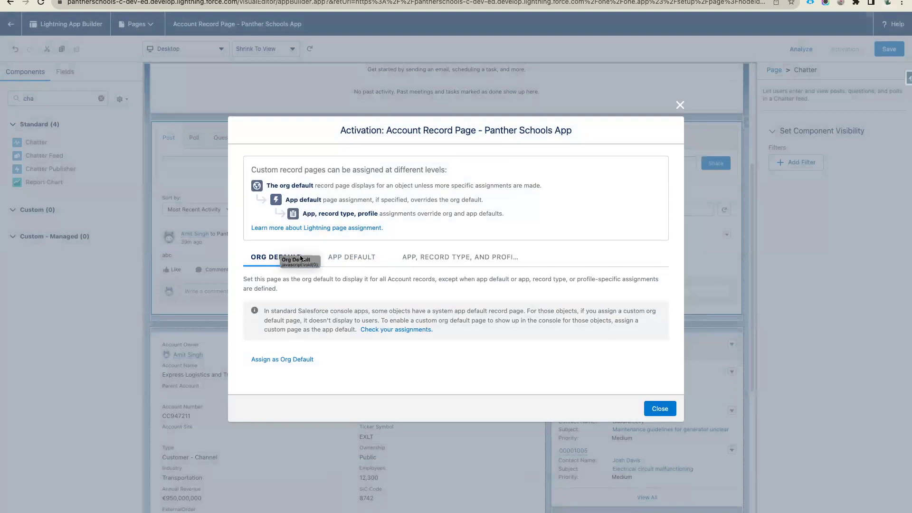
{"action": "left_click", "coordinate": [361, 259]}
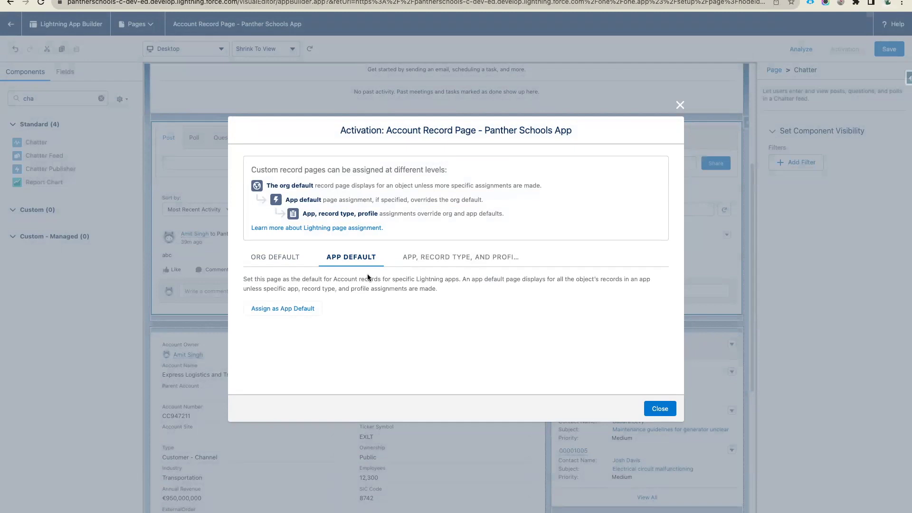
{"action": "left_click", "coordinate": [277, 312]}
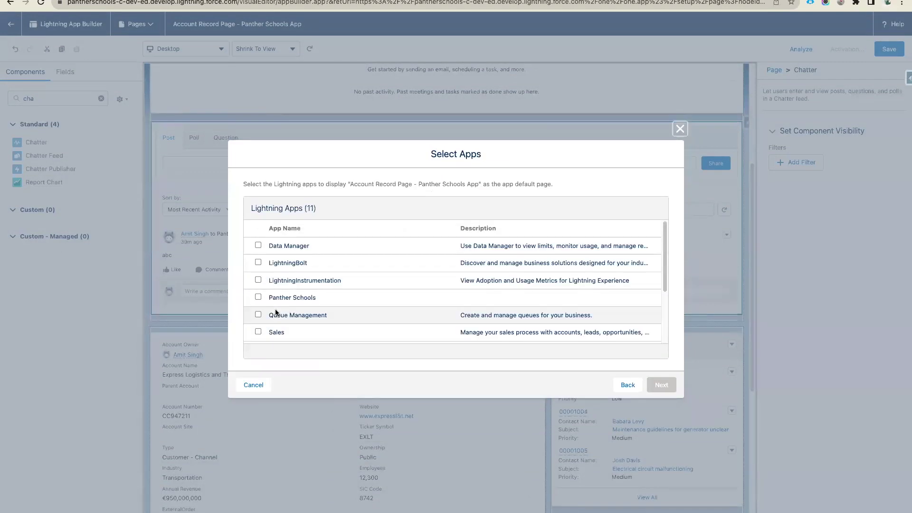
{"action": "scroll", "coordinate": [367, 289], "scroll_direction": "down", "scroll_amount": 5}
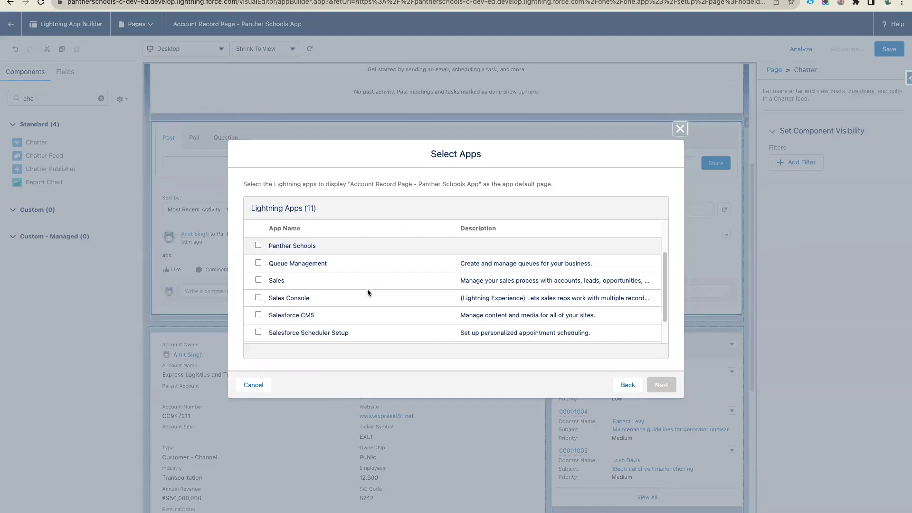
{"action": "scroll", "coordinate": [367, 289], "scroll_direction": "up", "scroll_amount": 3}
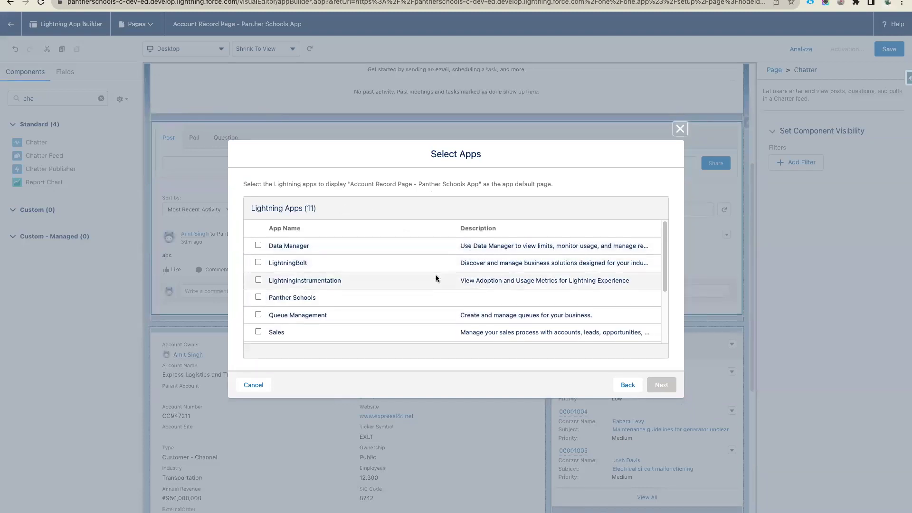
- Assign it as Panther Schools' default for desktop and phone, save, and return to the app
{"action": "left_click", "coordinate": [258, 297]}
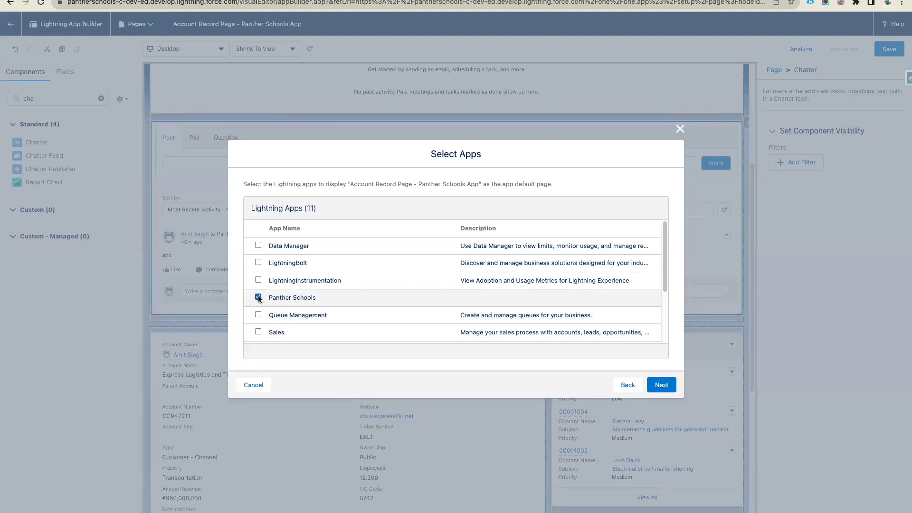
{"action": "left_click", "coordinate": [662, 385]}
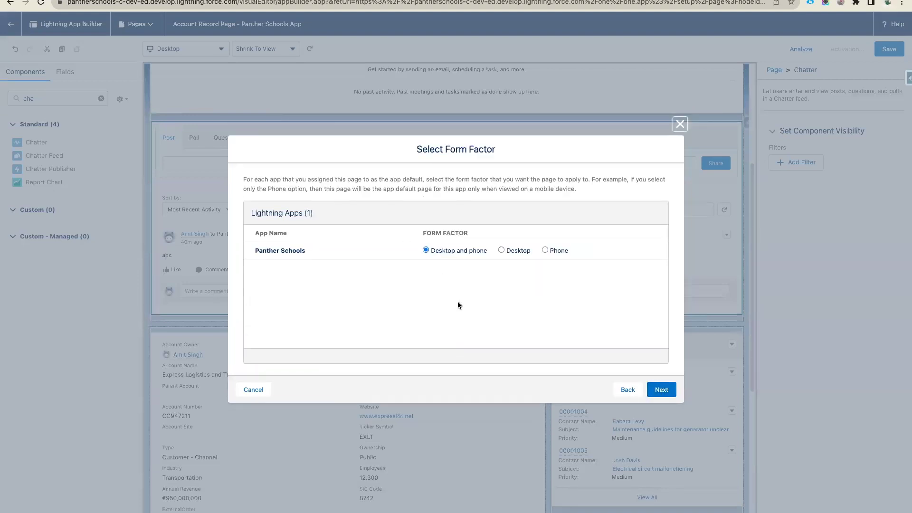
{"action": "left_click_drag", "start_coordinate": [432, 251], "coordinate": [486, 255]}
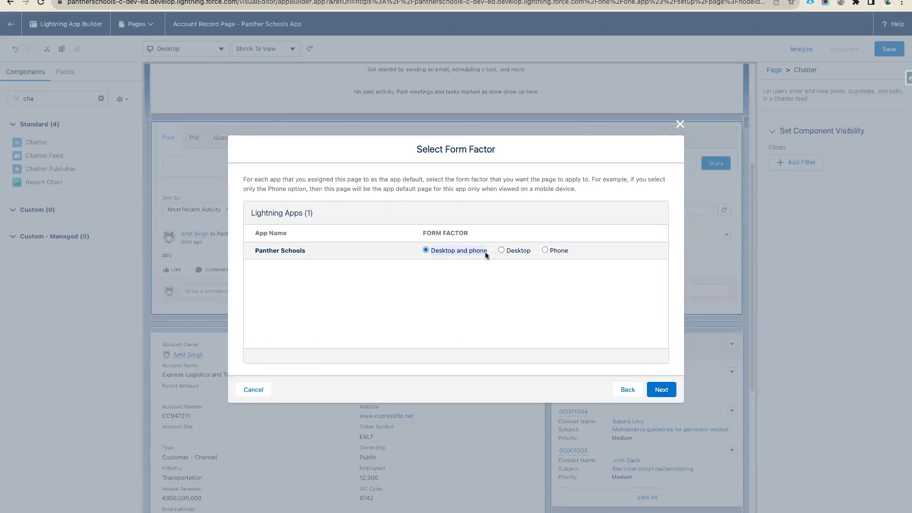
{"action": "left_click", "coordinate": [662, 389]}
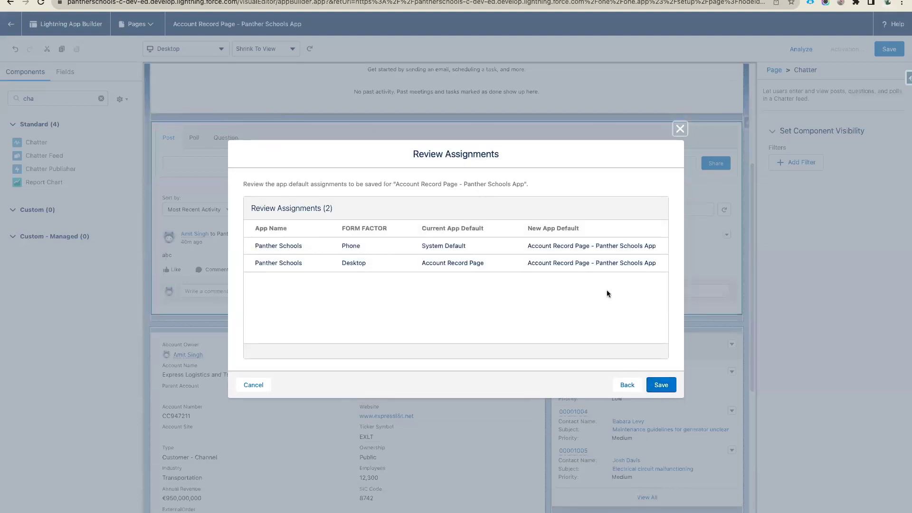
{"action": "left_click_drag", "start_coordinate": [253, 246], "coordinate": [666, 255]}
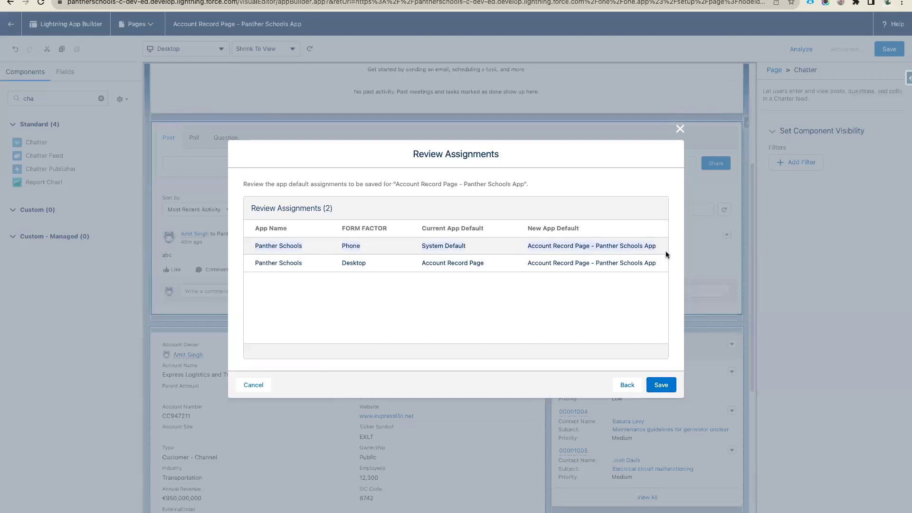
{"action": "left_click", "coordinate": [666, 254]}
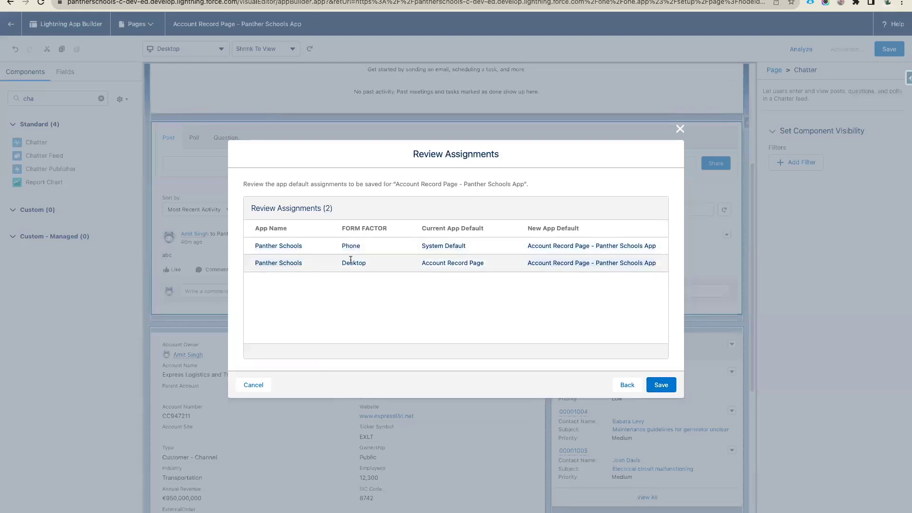
{"action": "left_click", "coordinate": [660, 386]}
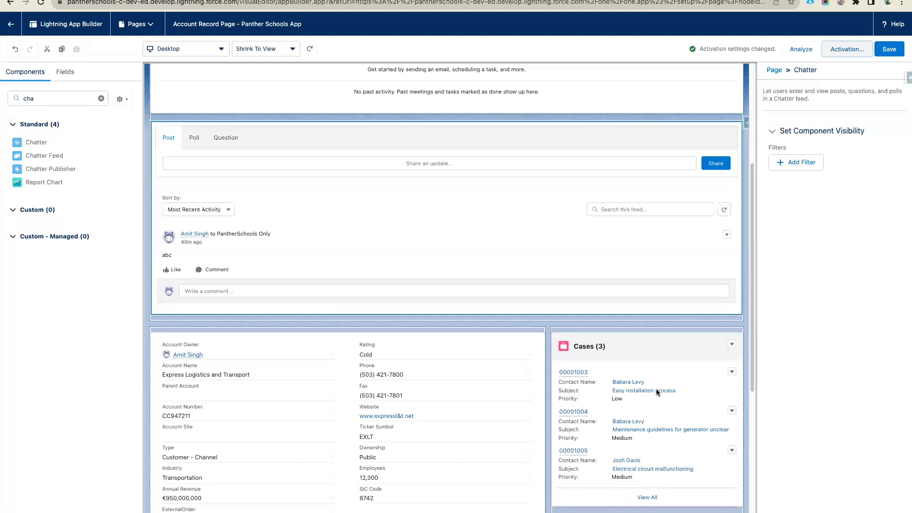
{"action": "left_click", "coordinate": [889, 52]}
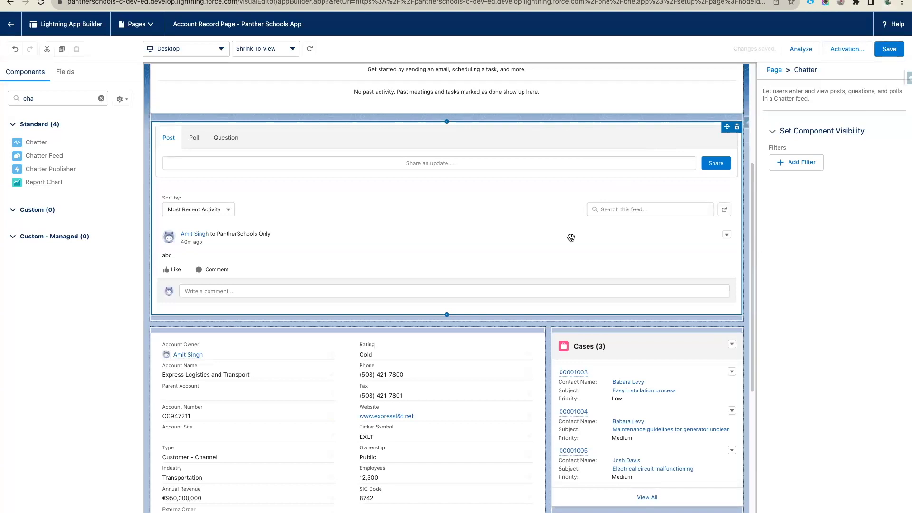
{"action": "scroll", "coordinate": [570, 238], "scroll_direction": "up", "scroll_amount": 5}
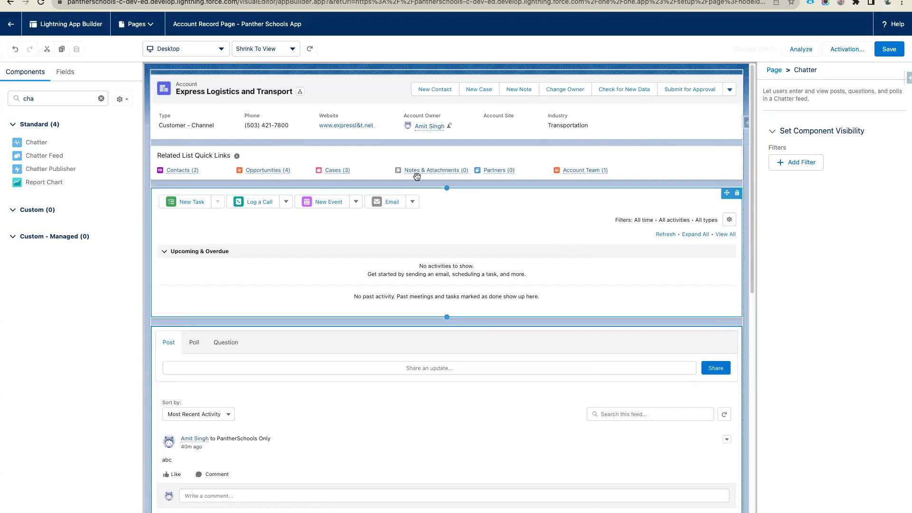
{"action": "left_click", "coordinate": [294, 1]}
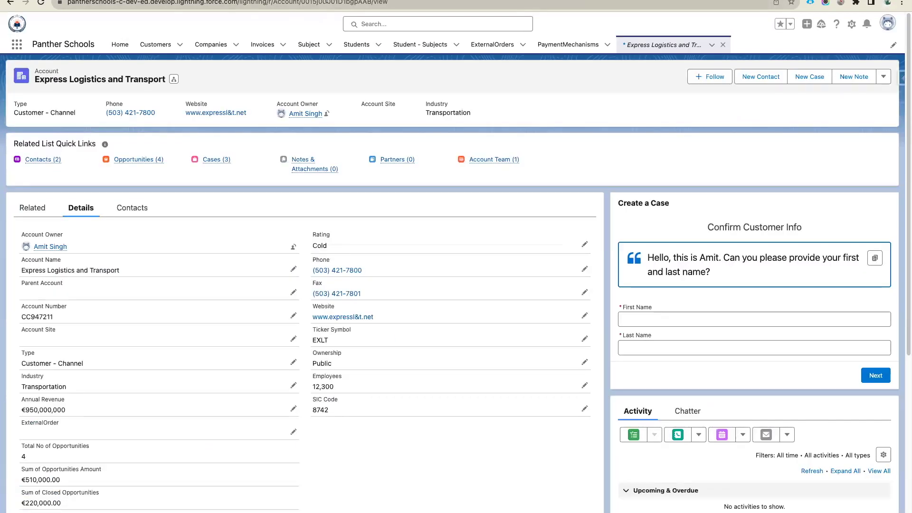
- Reload the Express Logistics and Transport account page and scroll through it
{"action": "left_click", "coordinate": [327, 2]}
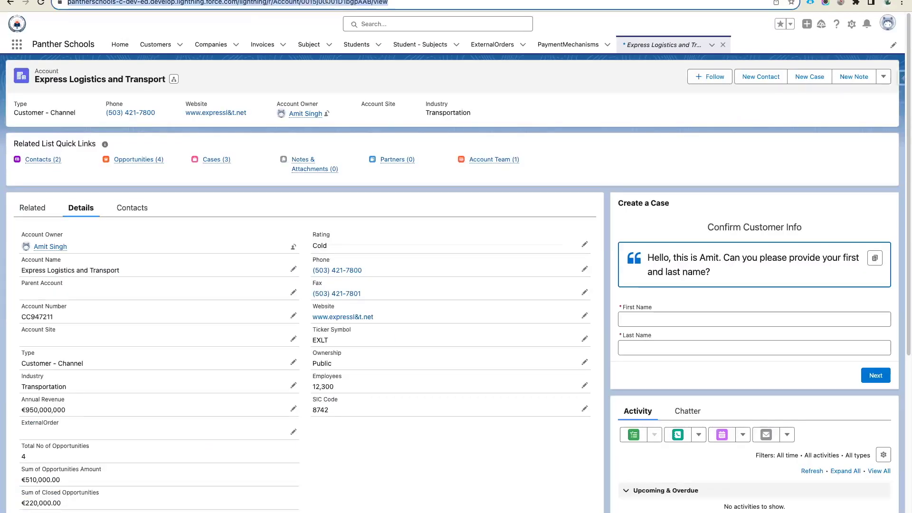
{"action": "key", "text": "Return"}
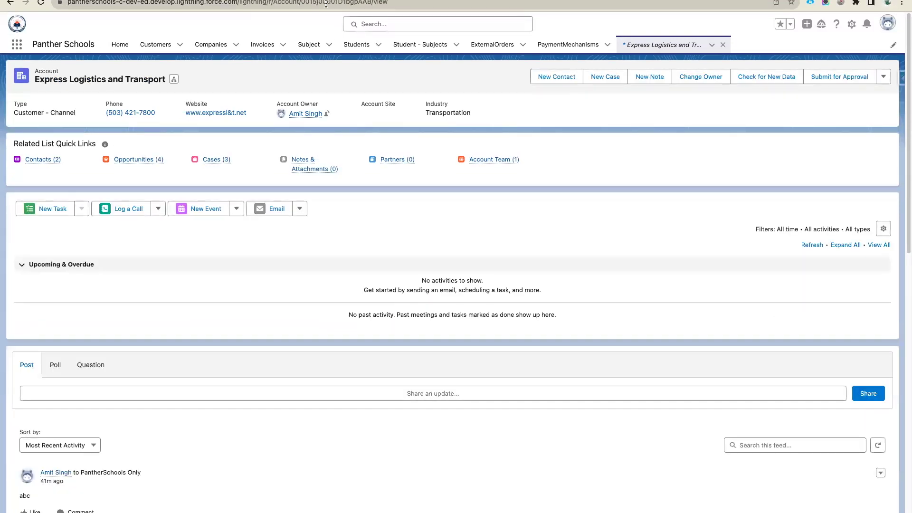
{"action": "scroll", "coordinate": [404, 209], "scroll_direction": "down", "scroll_amount": 5}
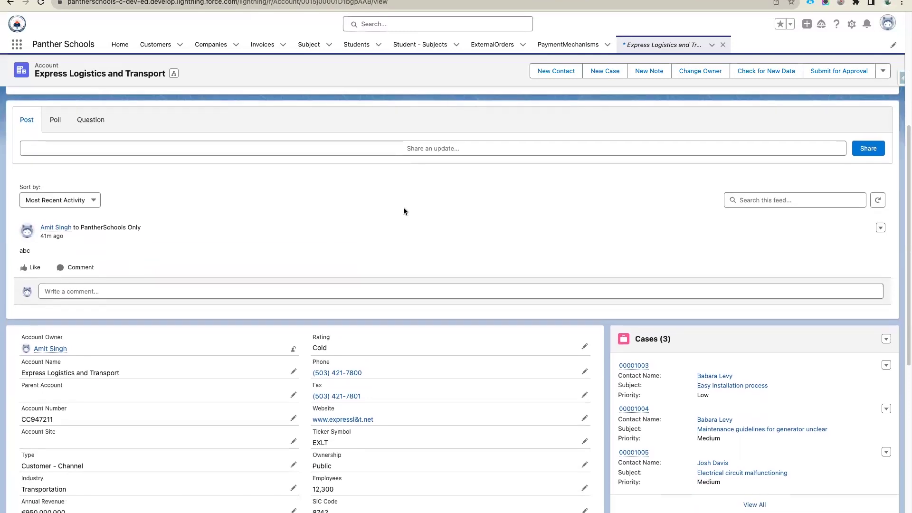
{"action": "scroll", "coordinate": [403, 209], "scroll_direction": "down", "scroll_amount": 8}
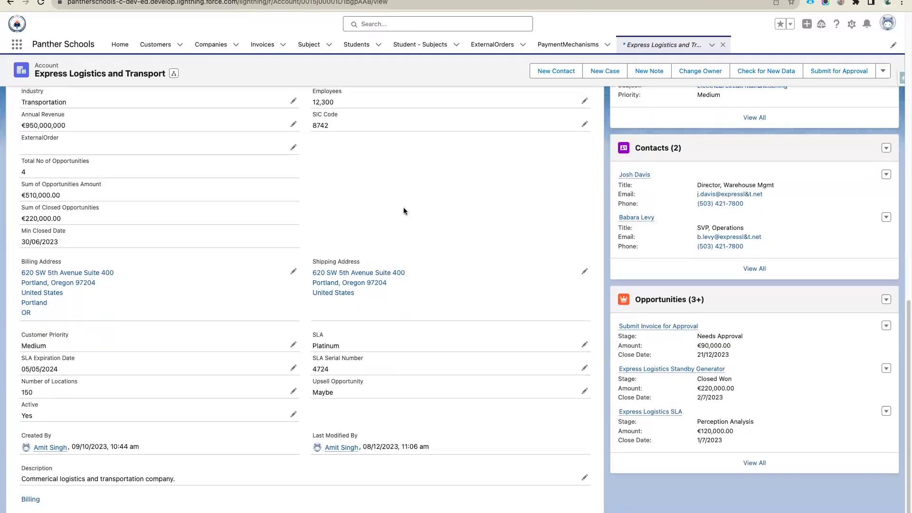
{"action": "scroll", "coordinate": [403, 207], "scroll_direction": "up", "scroll_amount": 13}
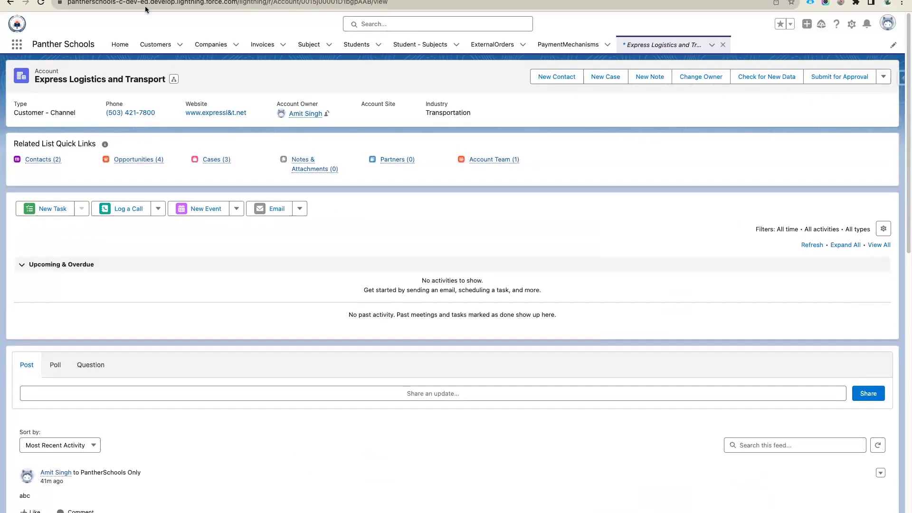
- Go to Home and switch to the Sales app via the App Launcher search 'sales'
{"action": "left_click", "coordinate": [31, 41]}
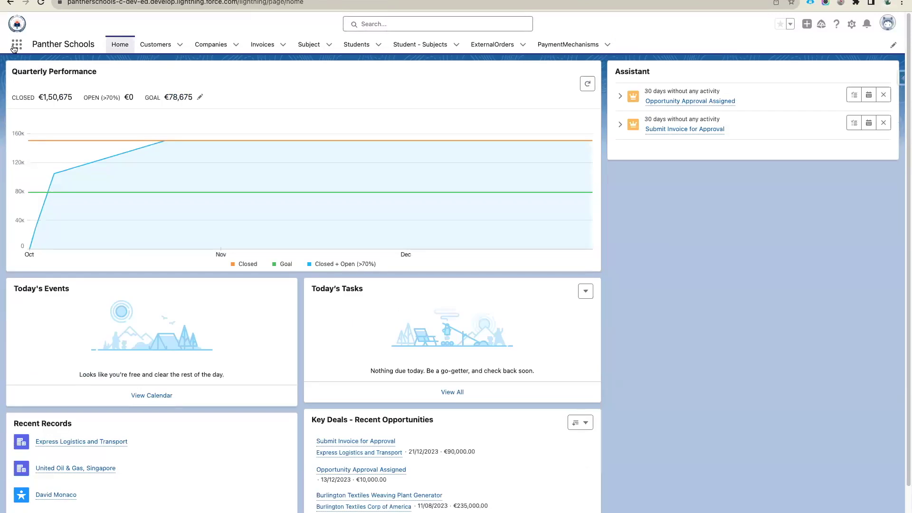
{"action": "left_click", "coordinate": [16, 44]}
{"action": "type", "text": "sales"}
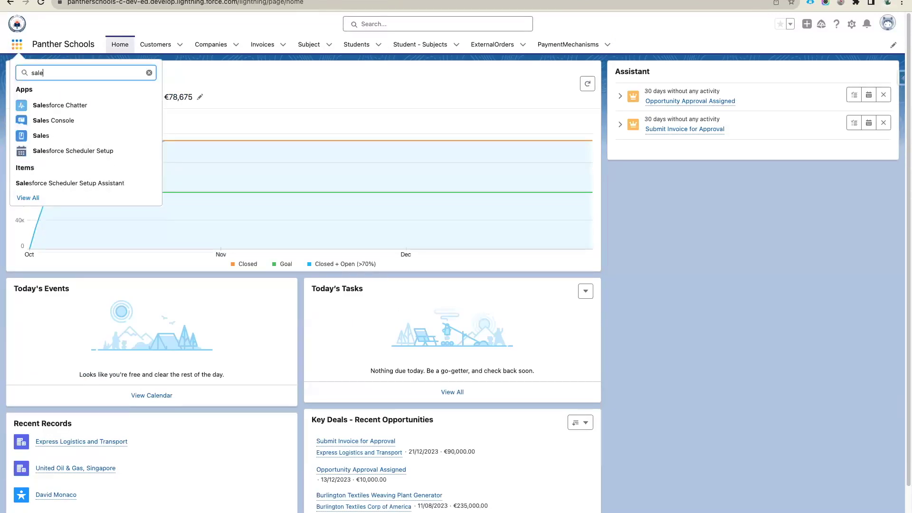
{"action": "left_click", "coordinate": [56, 143]}
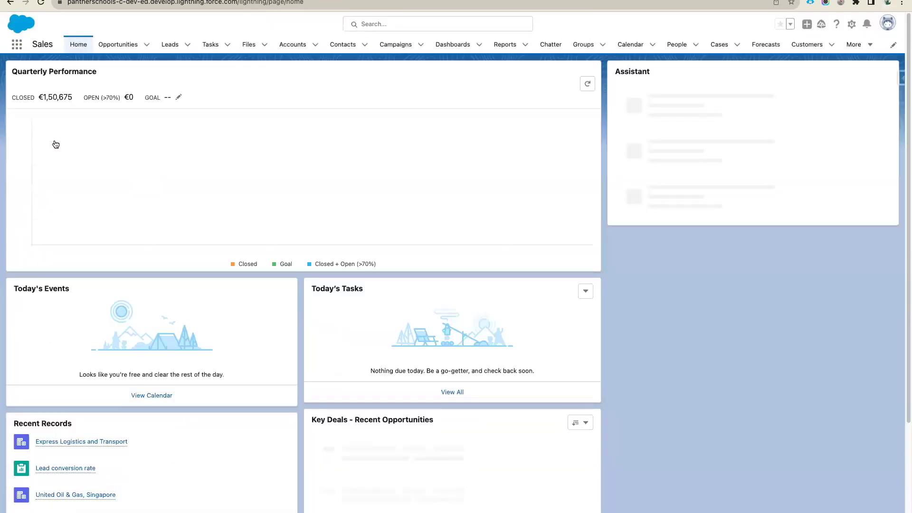
- Open Express Logistics and Transport from Recent Records on the Sales home page
{"action": "left_click", "coordinate": [79, 441]}
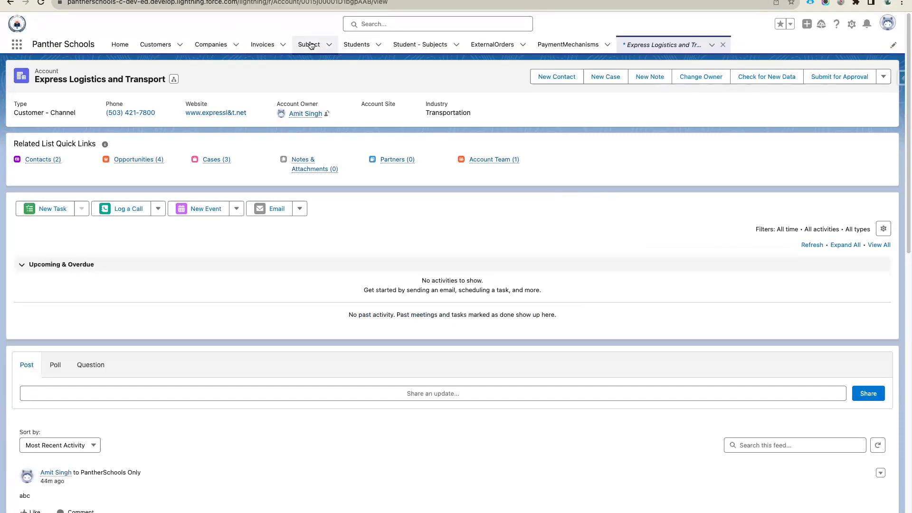
- Go to the Students tab and click New to get the Student/Alumni record type choice
{"action": "left_click_drag", "start_coordinate": [309, 44], "coordinate": [342, 42]}
{"action": "left_click", "coordinate": [356, 44]}
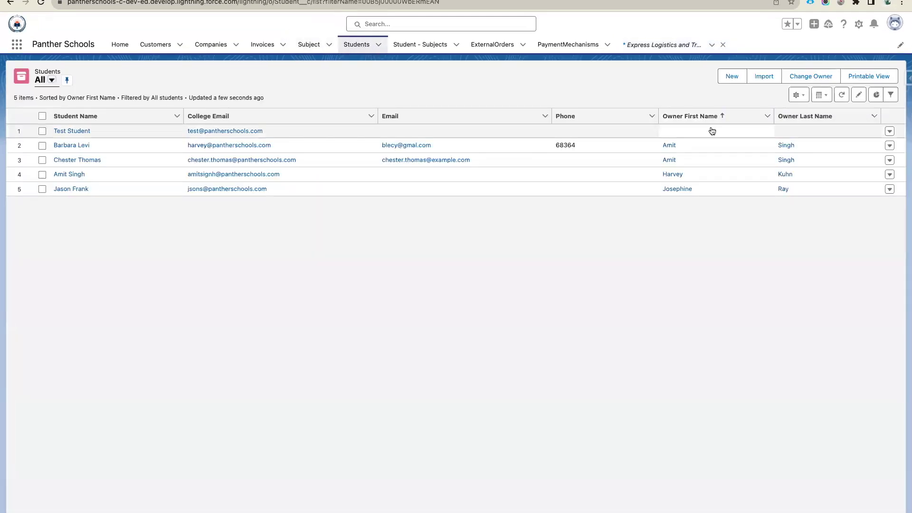
{"action": "left_click", "coordinate": [729, 75]}
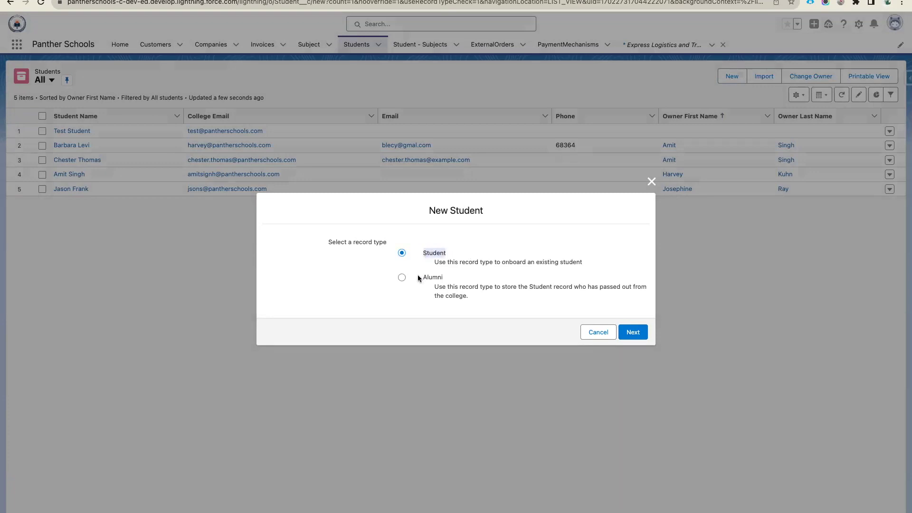
- Toggle between Alumni and Student record types, cancel, then open an existing student's record
{"action": "left_click", "coordinate": [468, 277]}
{"action": "left_click", "coordinate": [402, 253]}
{"action": "left_click", "coordinate": [401, 279]}
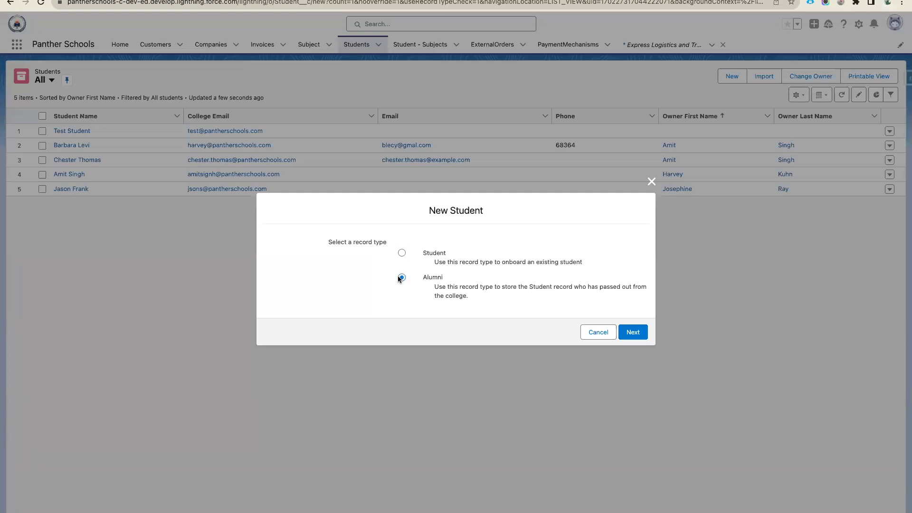
{"action": "left_click", "coordinate": [597, 331]}
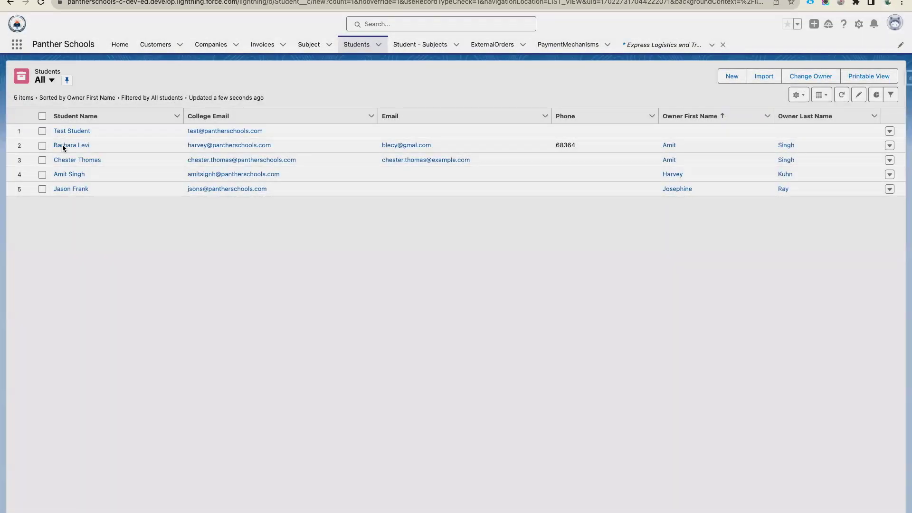
{"action": "left_click", "coordinate": [62, 144]}
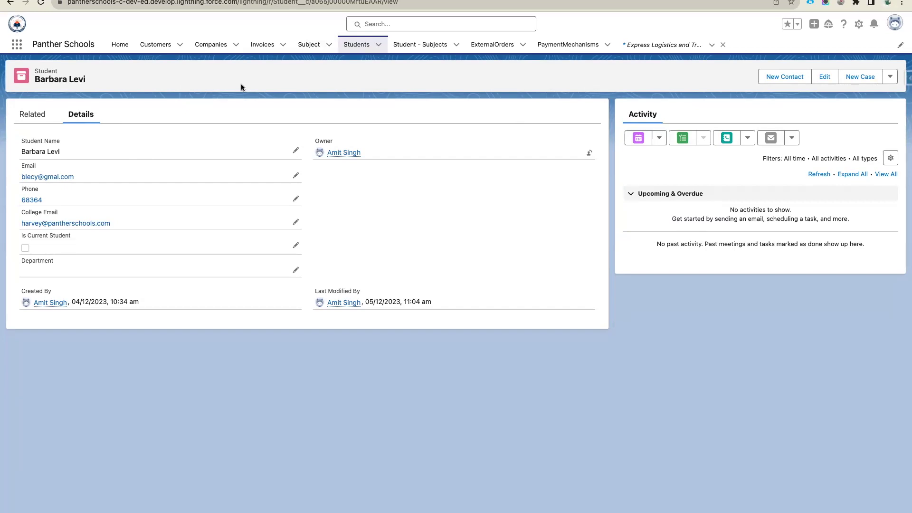
- View the student's Related and Details tabs, then open the Setup gear menu
{"action": "left_click", "coordinate": [38, 114]}
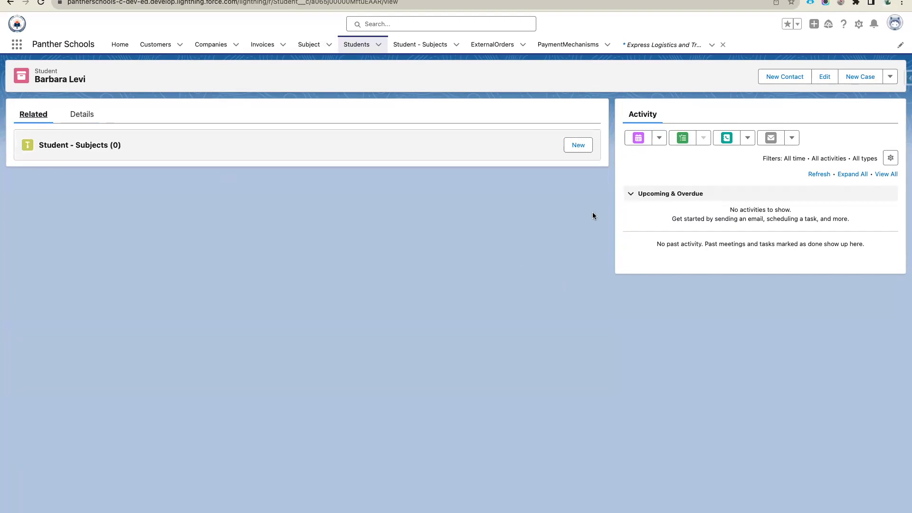
{"action": "left_click", "coordinate": [89, 117]}
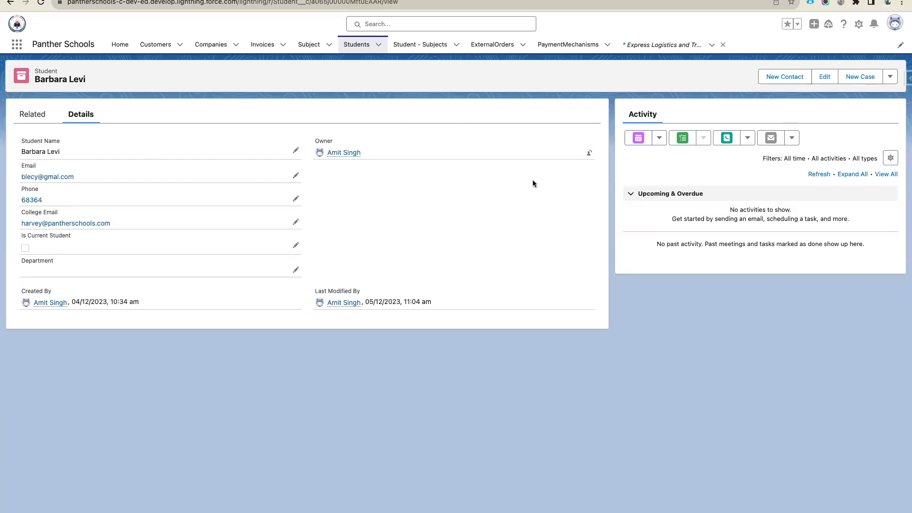
{"action": "left_click", "coordinate": [859, 25]}
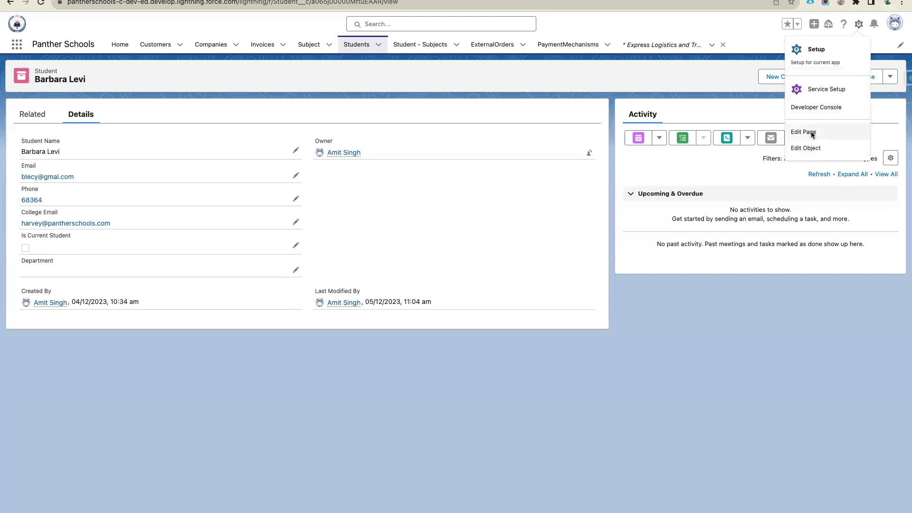
- In Edit Page, add a second tab labelled Chatter to the Activity tab set
{"action": "left_click", "coordinate": [811, 132]}
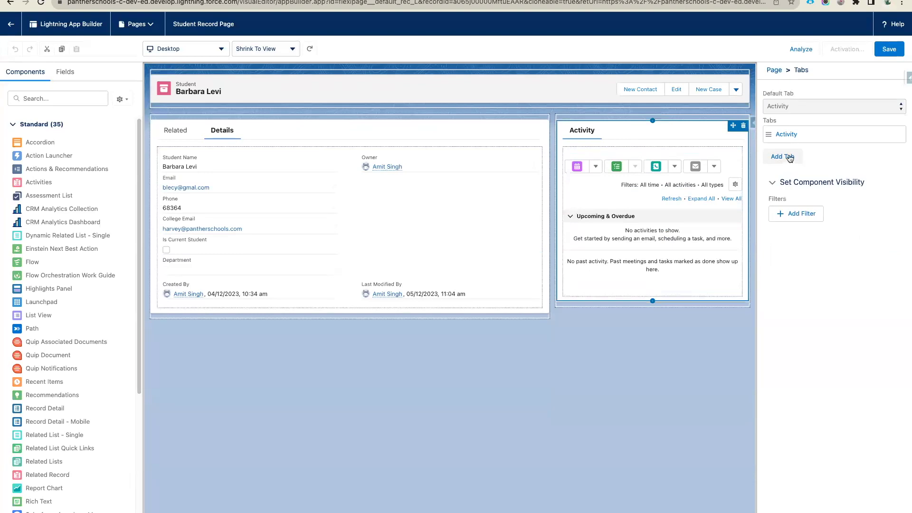
{"action": "left_click", "coordinate": [785, 157]}
{"action": "left_click", "coordinate": [630, 131]}
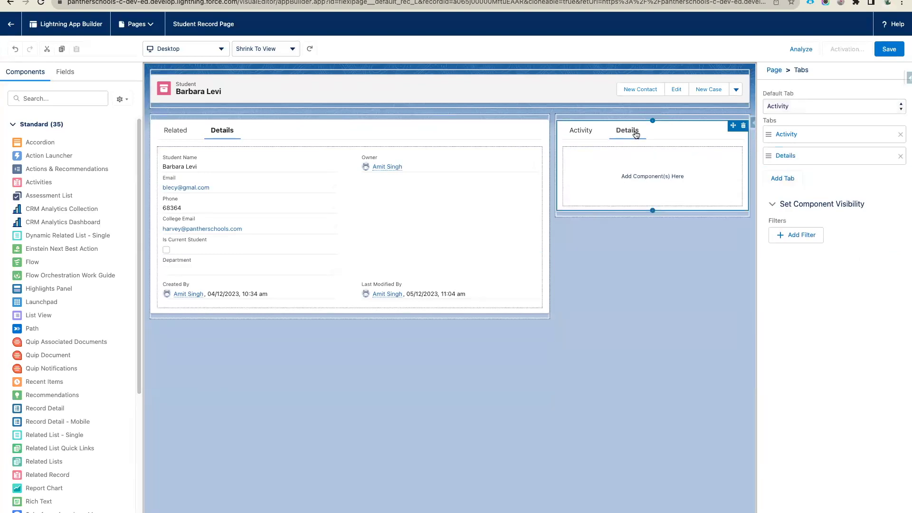
{"action": "left_click", "coordinate": [802, 162]}
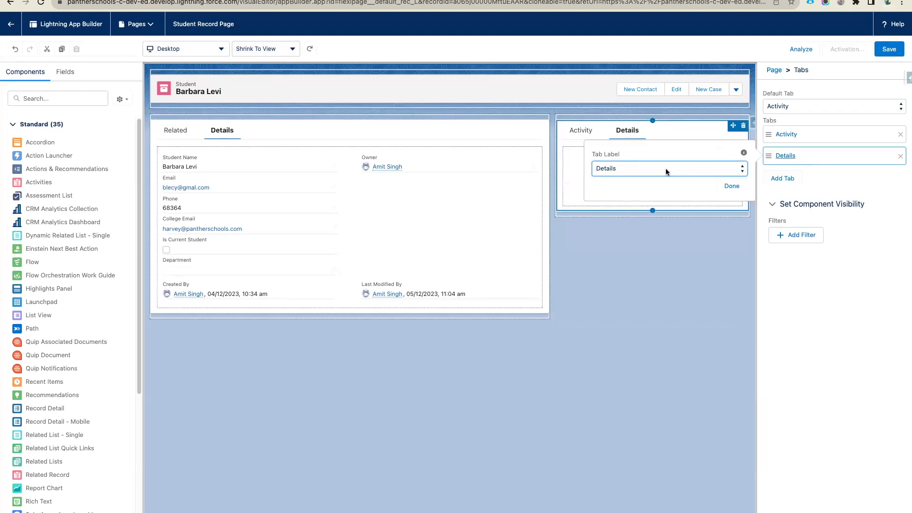
{"action": "left_click", "coordinate": [667, 172]}
{"action": "scroll", "coordinate": [640, 53], "scroll_direction": "up", "scroll_amount": 5}
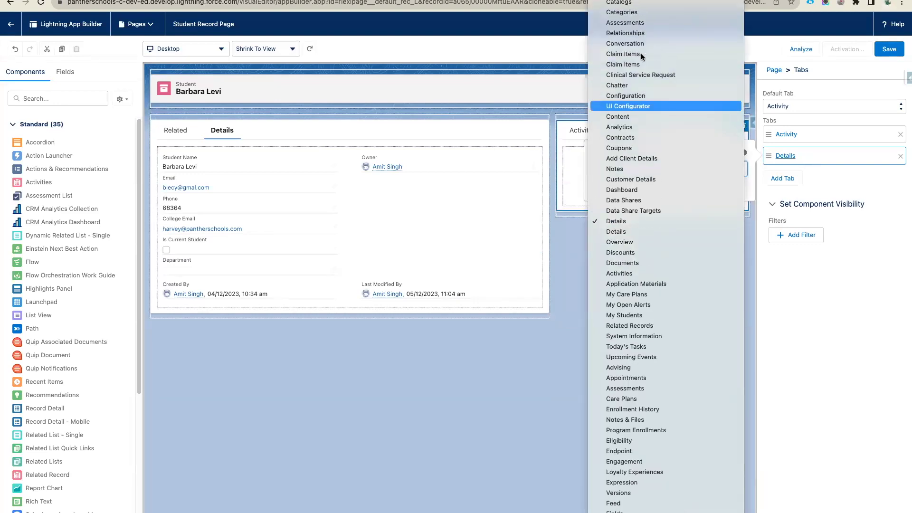
{"action": "scroll", "coordinate": [628, 194], "scroll_direction": "up", "scroll_amount": 4}
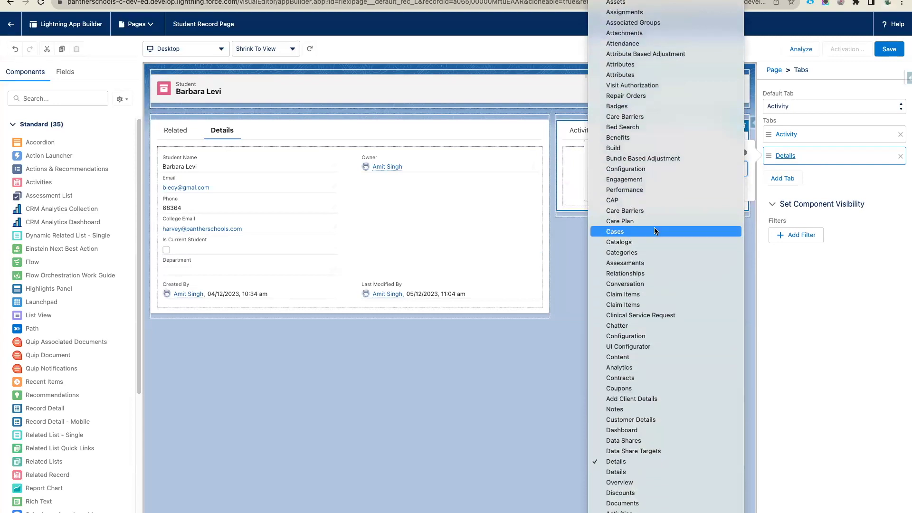
{"action": "scroll", "coordinate": [618, 232], "scroll_direction": "up", "scroll_amount": 5}
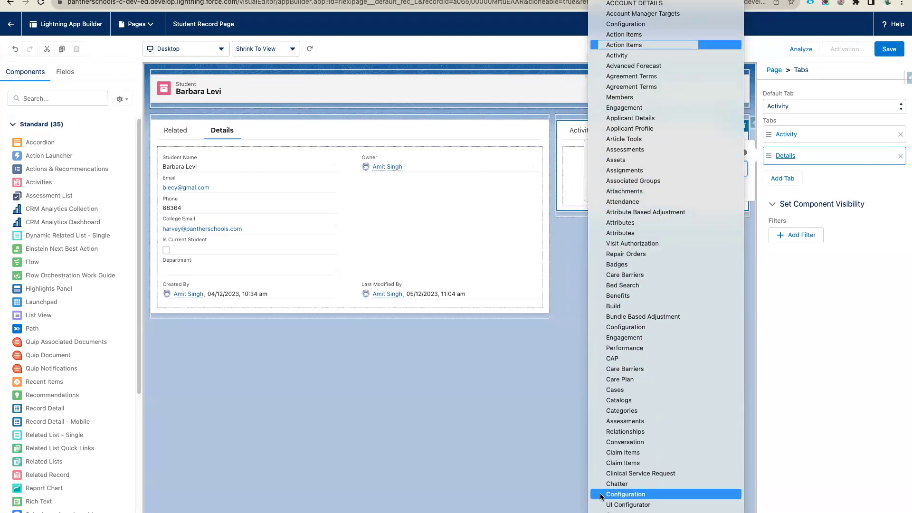
{"action": "left_click", "coordinate": [618, 484]}
{"action": "left_click", "coordinate": [731, 185]}
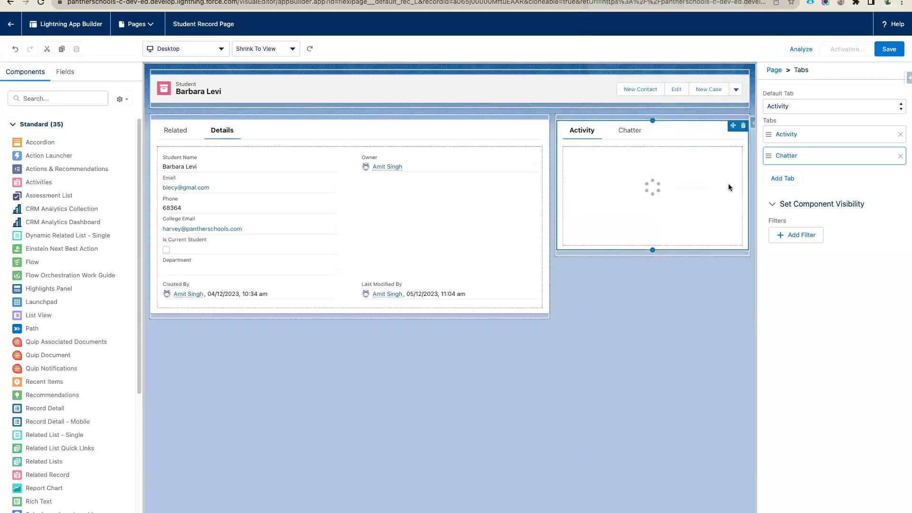
{"action": "left_click", "coordinate": [635, 132]}
- Search the component list for a Chatter feed, clear the search, and deselect the Tabs component
{"action": "left_click", "coordinate": [47, 98]}
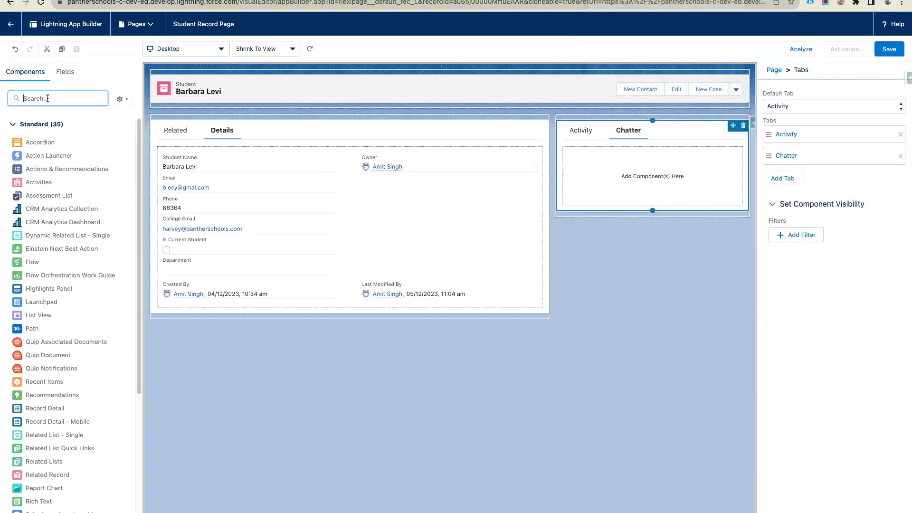
{"action": "type", "text": "cha"}
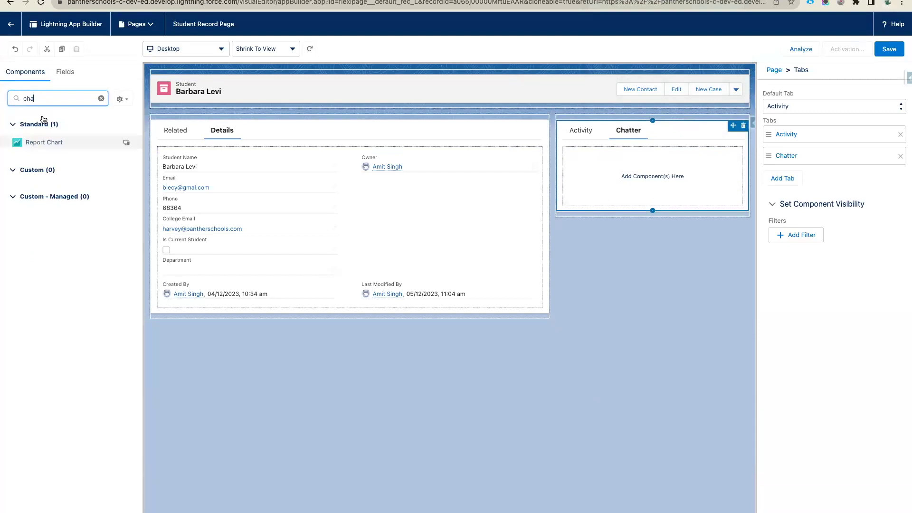
{"action": "type", "text": "t"}
{"action": "key", "text": "BackSpace"}
{"action": "key", "text": "BackSpace"}
{"action": "key", "text": "BackSpace"}
{"action": "key", "text": "BackSpace"}
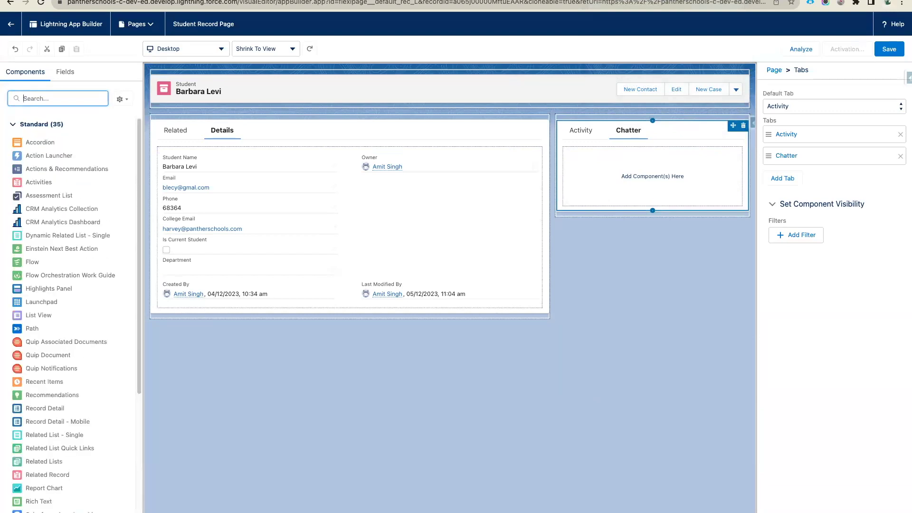
{"action": "type", "text": "ch"}
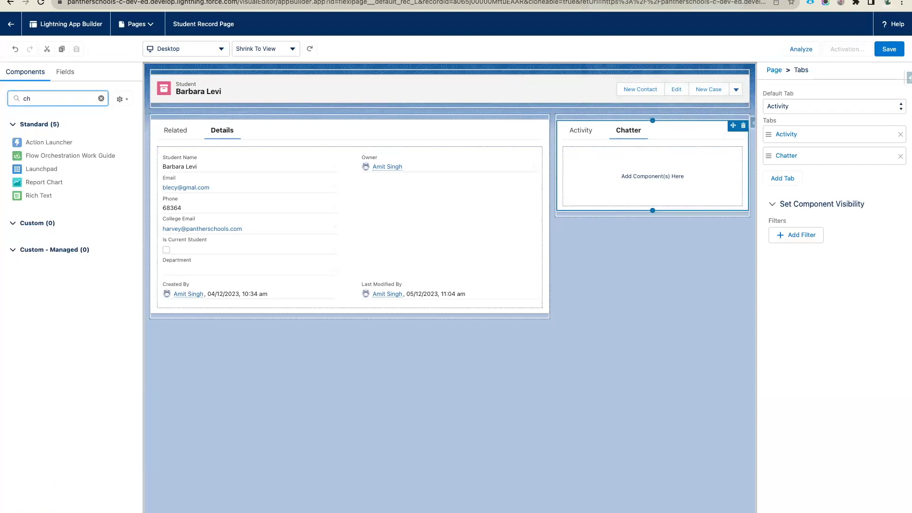
{"action": "key", "text": "BackSpace"}
{"action": "key", "text": "BackSpace"}
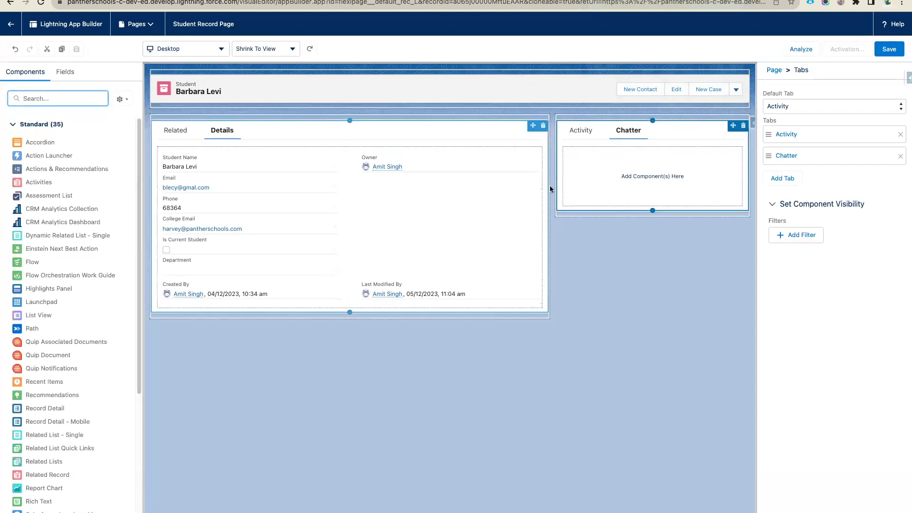
{"action": "left_click", "coordinate": [611, 262]}
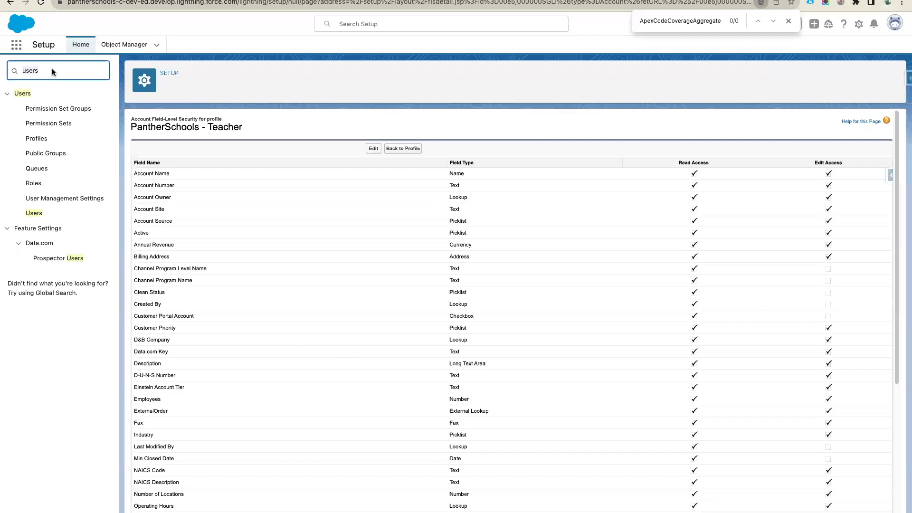
- Open Feed Tracking from a Setup search for 'feed' and select the Student object
{"action": "key", "text": "BackSpace"}
{"action": "key", "text": "BackSpace"}
{"action": "key", "text": "BackSpace"}
{"action": "key", "text": "BackSpace"}
{"action": "key", "text": "BackSpace"}
{"action": "left_click", "coordinate": [76, 72]}
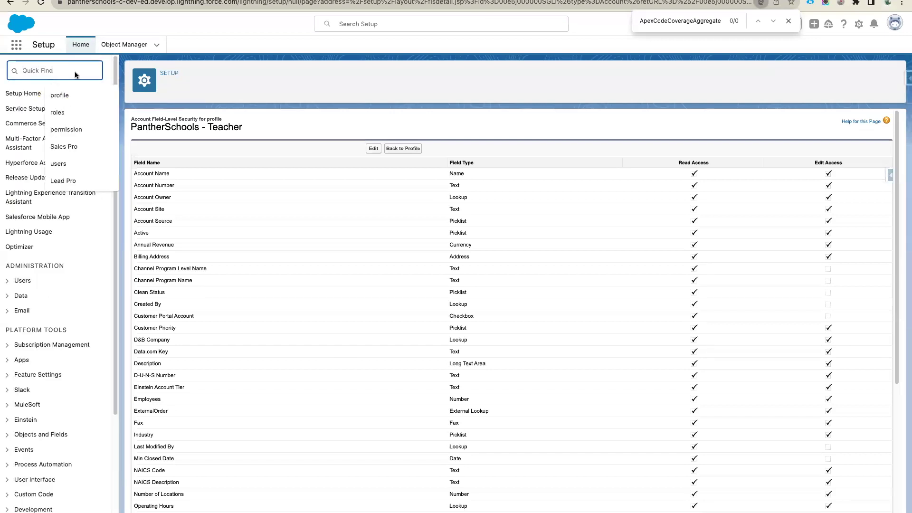
{"action": "type", "text": "f"}
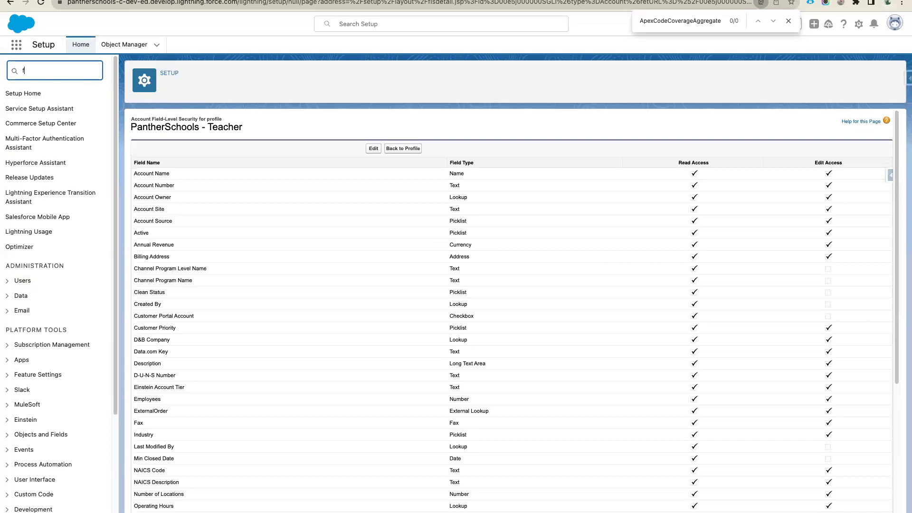
{"action": "type", "text": "eed"}
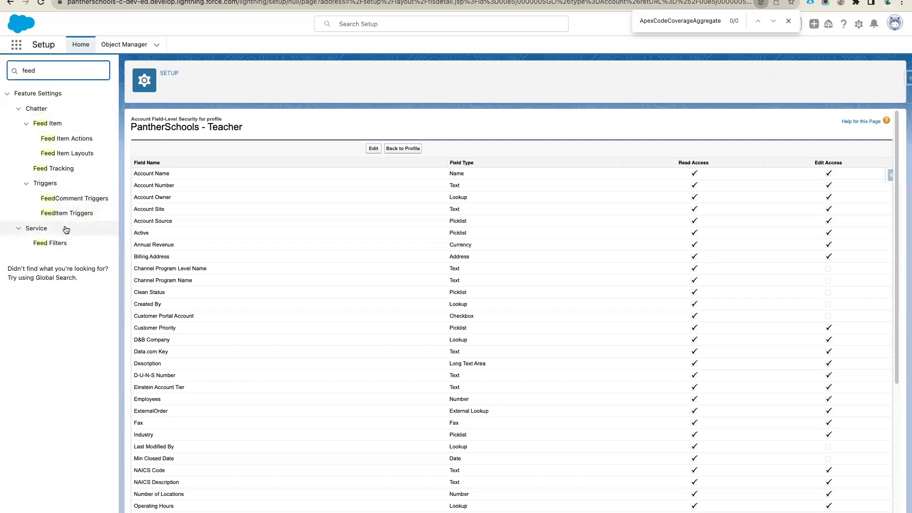
{"action": "left_click", "coordinate": [56, 171]}
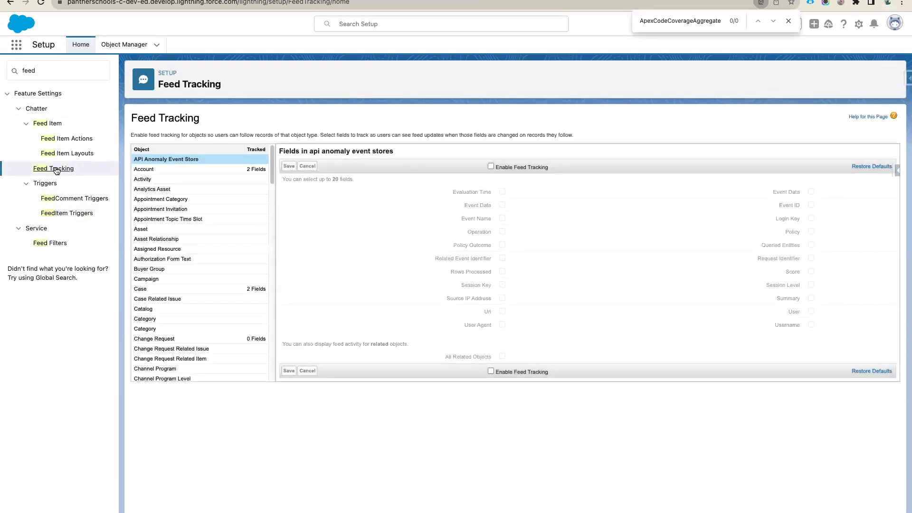
{"action": "scroll", "coordinate": [172, 290], "scroll_direction": "down", "scroll_amount": 2}
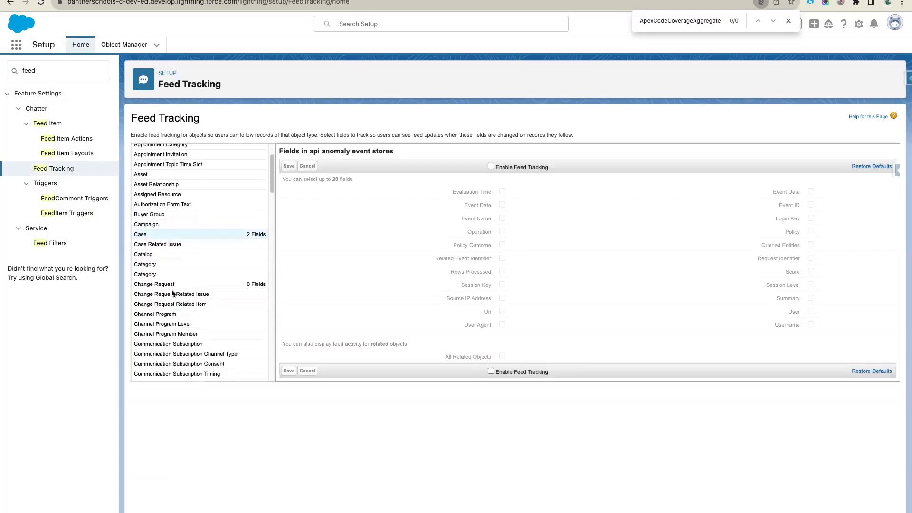
{"action": "left_click", "coordinate": [188, 253]}
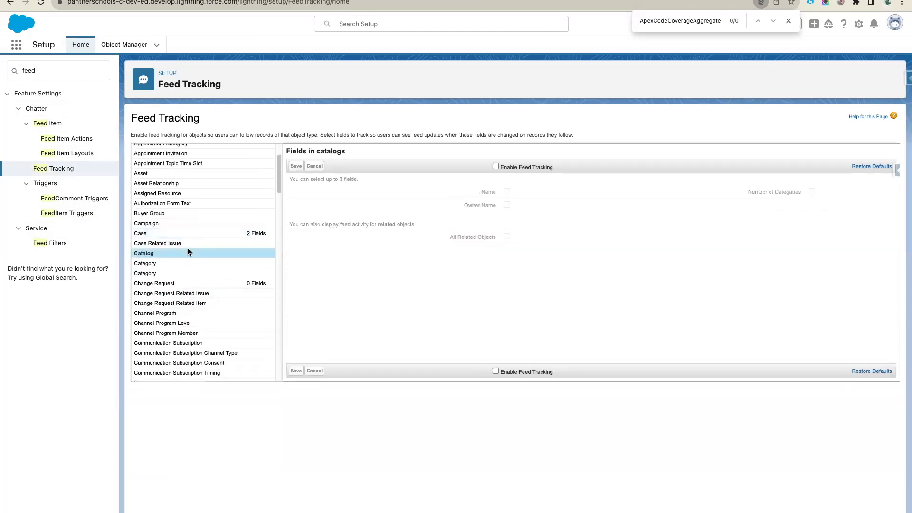
{"action": "scroll", "coordinate": [189, 250], "scroll_direction": "down", "scroll_amount": 20}
{"action": "scroll", "coordinate": [188, 252], "scroll_direction": "down", "scroll_amount": 8}
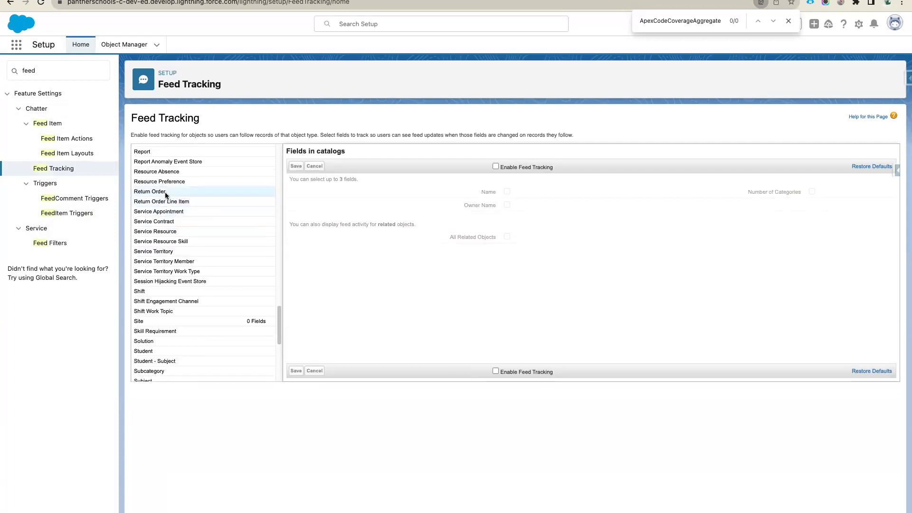
{"action": "scroll", "coordinate": [164, 291], "scroll_direction": "down", "scroll_amount": 2}
{"action": "left_click", "coordinate": [164, 328]}
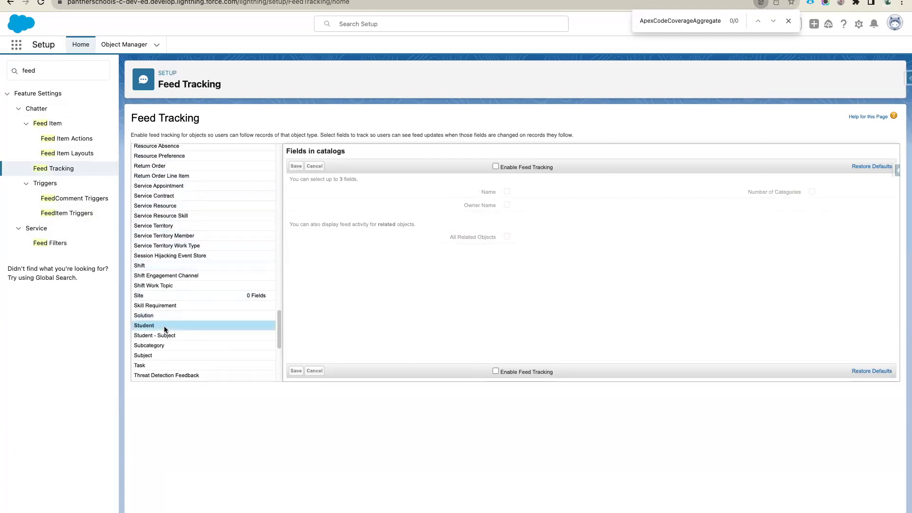
- Enable Student feed tracking for Email, Owner, Record Type, Is Current Student and Phone, and save
{"action": "left_click", "coordinate": [496, 166]}
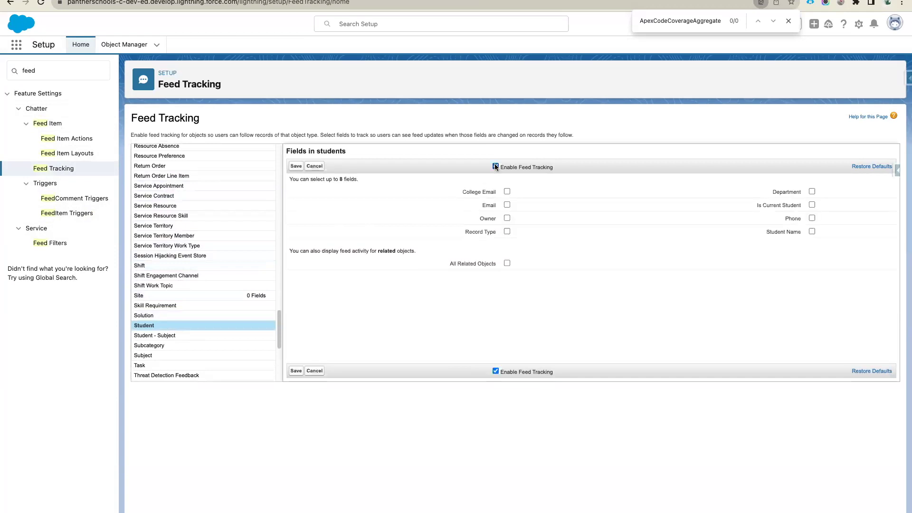
{"action": "left_click", "coordinate": [507, 205]}
{"action": "left_click", "coordinate": [508, 218]}
{"action": "left_click", "coordinate": [507, 232]}
{"action": "left_click", "coordinate": [812, 205]}
{"action": "left_click", "coordinate": [812, 219]}
{"action": "left_click_drag", "start_coordinate": [458, 191], "coordinate": [798, 245]}
{"action": "left_click", "coordinate": [563, 187]}
{"action": "left_click", "coordinate": [296, 166]}
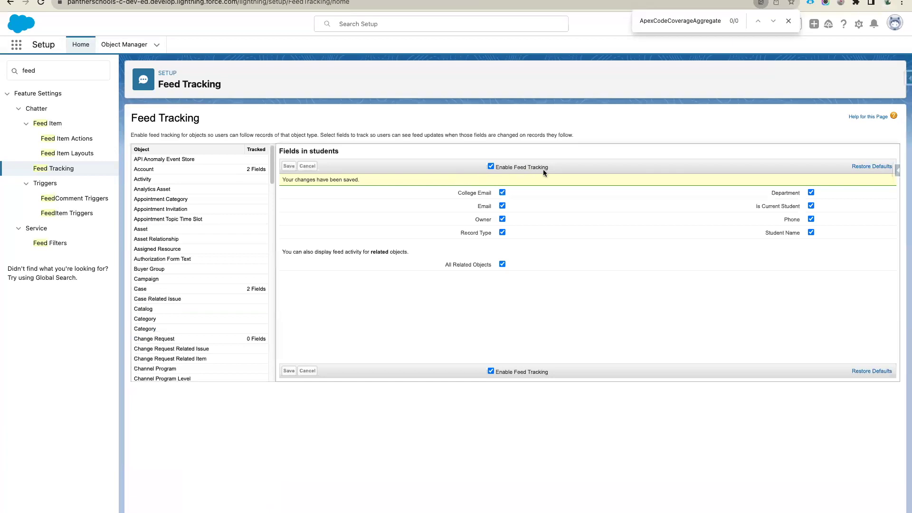
{"action": "left_click_drag", "start_coordinate": [551, 167], "coordinate": [494, 167]}
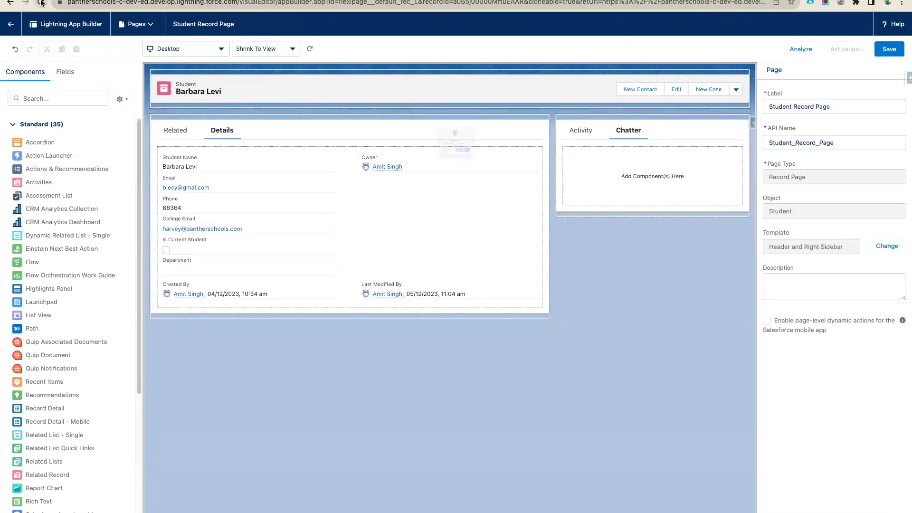
- Reload the Lightning App Builder and show the Chatter tab's post feed
{"action": "left_click", "coordinate": [489, 179]}
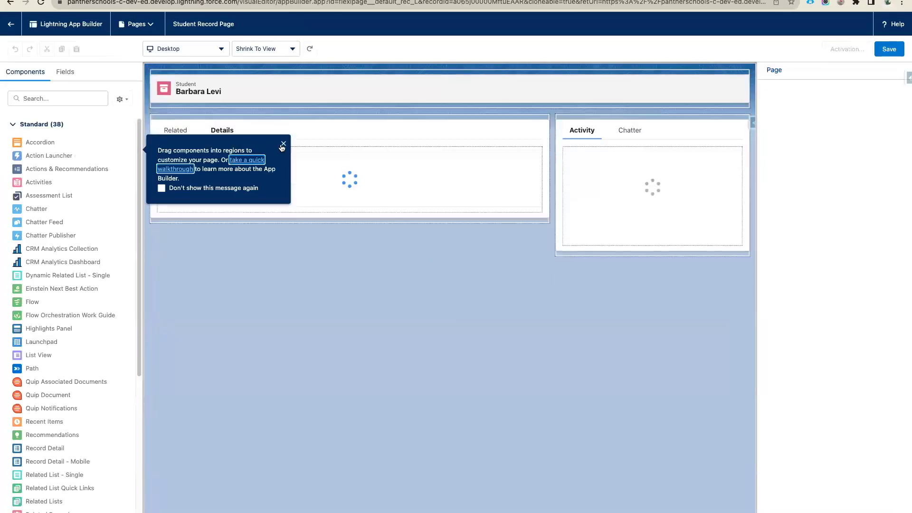
{"action": "left_click", "coordinate": [630, 131]}
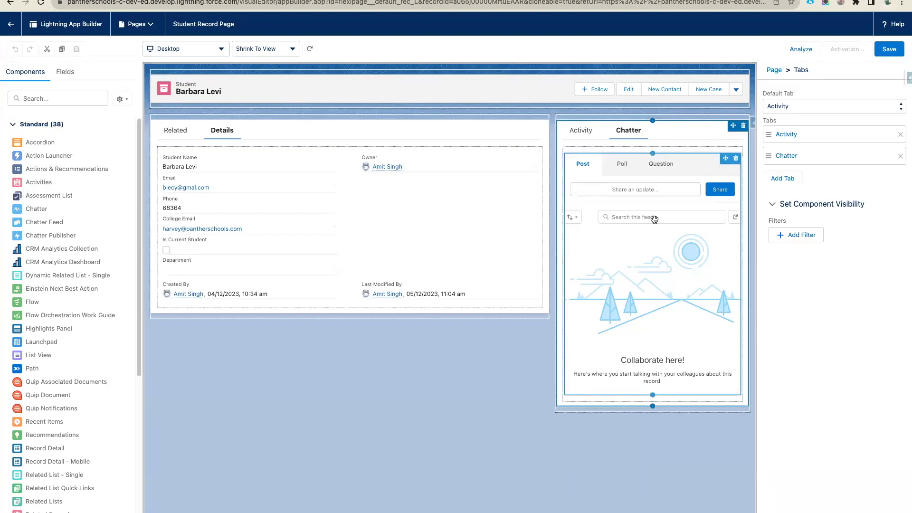
{"action": "left_click", "coordinate": [48, 98]}
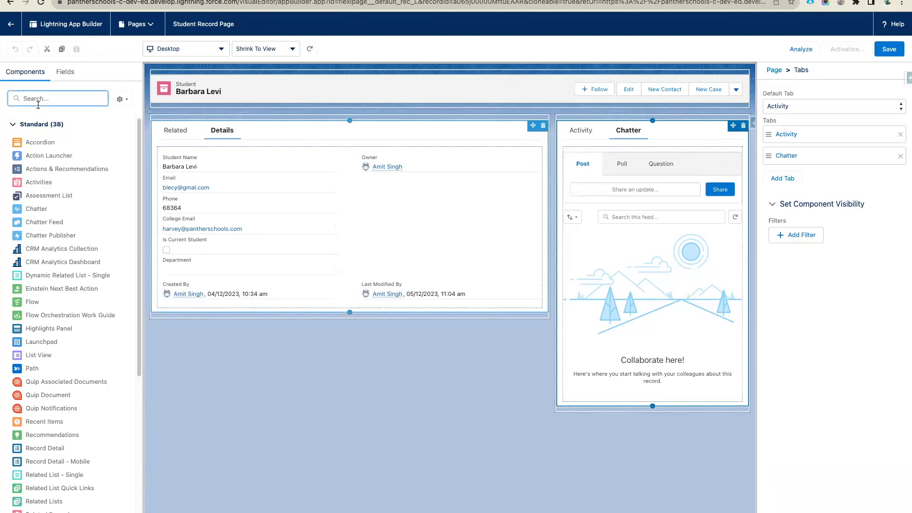
- Drag Related List Quick Links from a 'rel' component search below the Student header
{"action": "type", "text": "rl"}
{"action": "key", "text": "BackSpace"}
{"action": "type", "text": "el"}
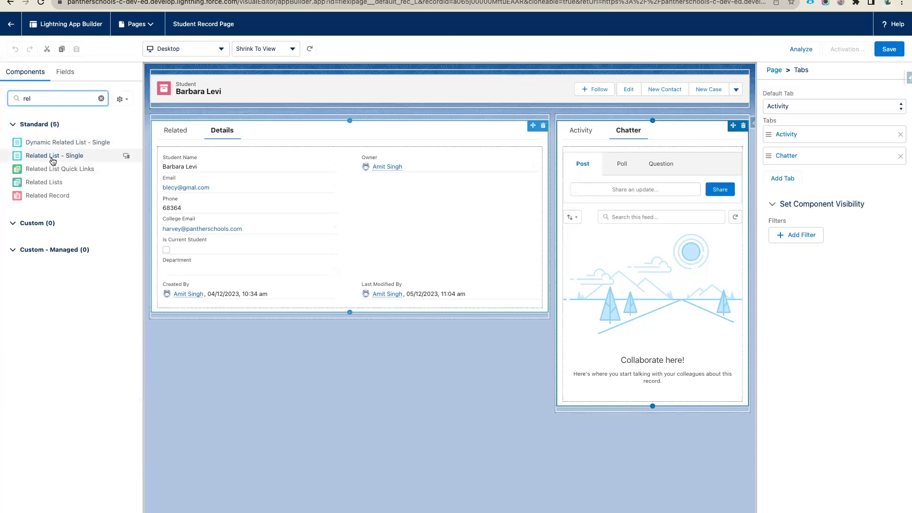
{"action": "left_click_drag", "start_coordinate": [67, 169], "coordinate": [265, 97]}
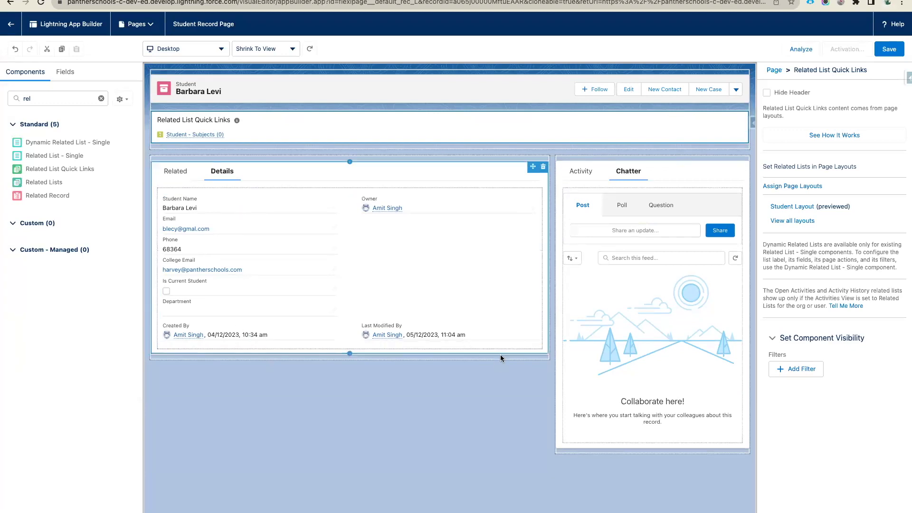
{"action": "left_click", "coordinate": [578, 176]}
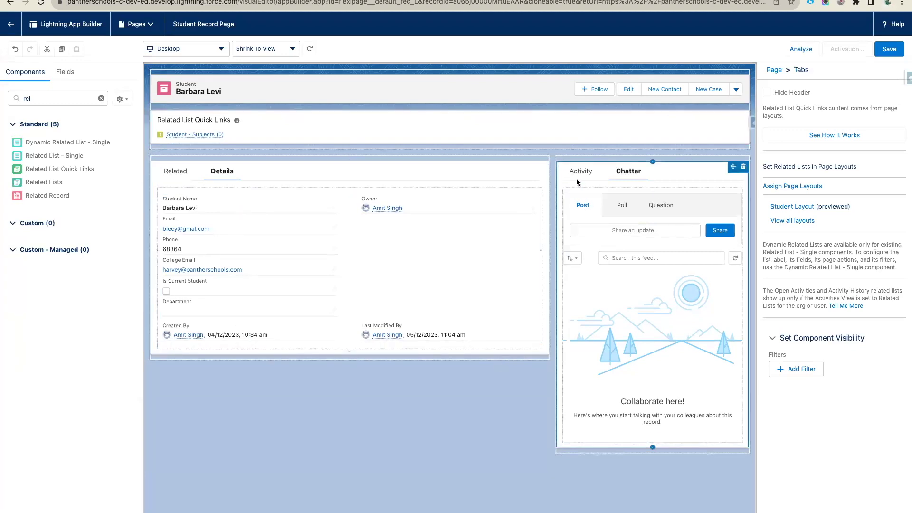
{"action": "left_click", "coordinate": [649, 171]}
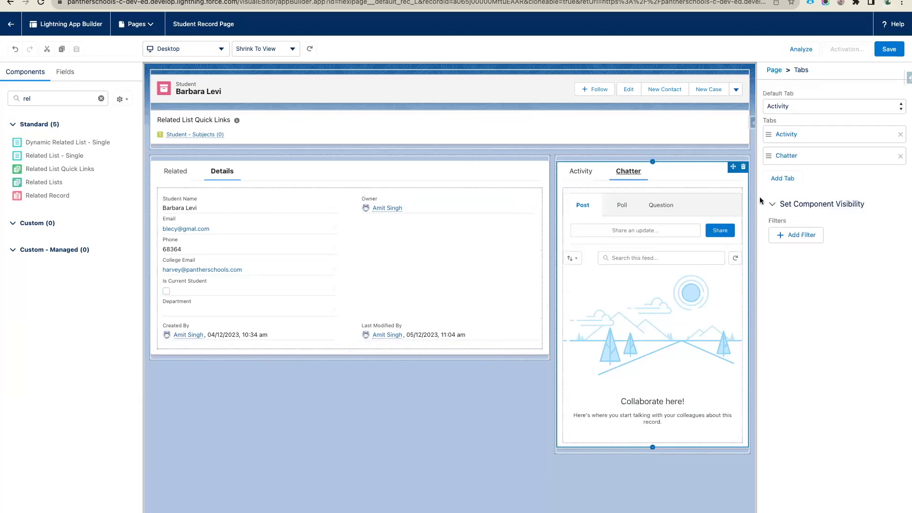
- Save the Student Record Page and choose Activate in the Page Saved dialog
{"action": "left_click", "coordinate": [889, 51]}
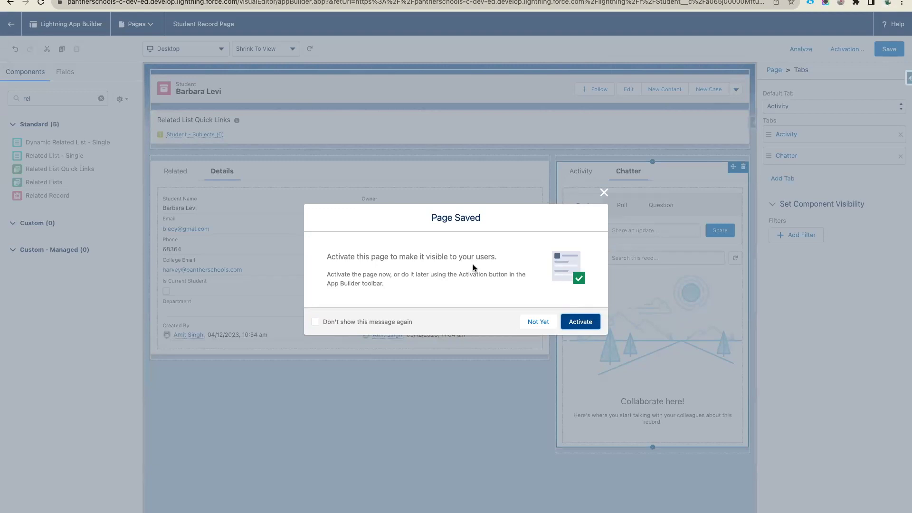
{"action": "left_click", "coordinate": [583, 327]}
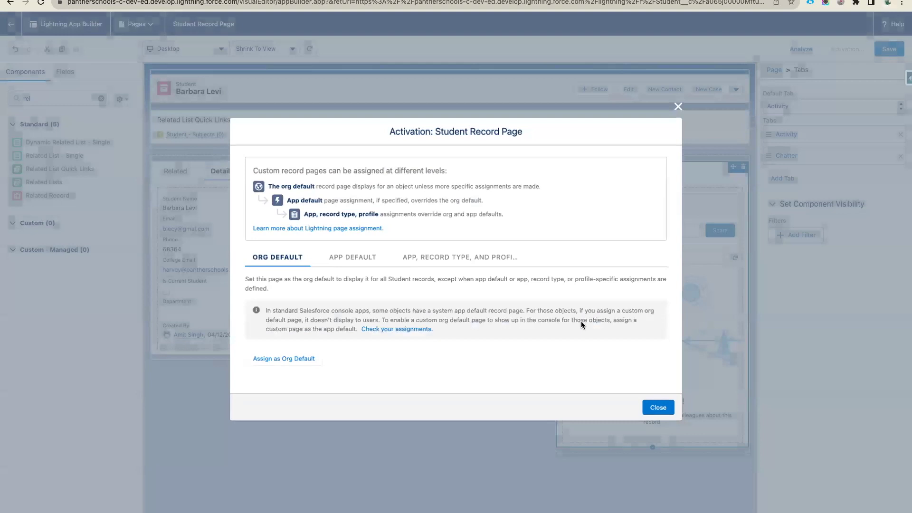
- Choose the App, Record Type, and Profile activation option and begin assigning to specific apps
{"action": "left_click", "coordinate": [360, 258]}
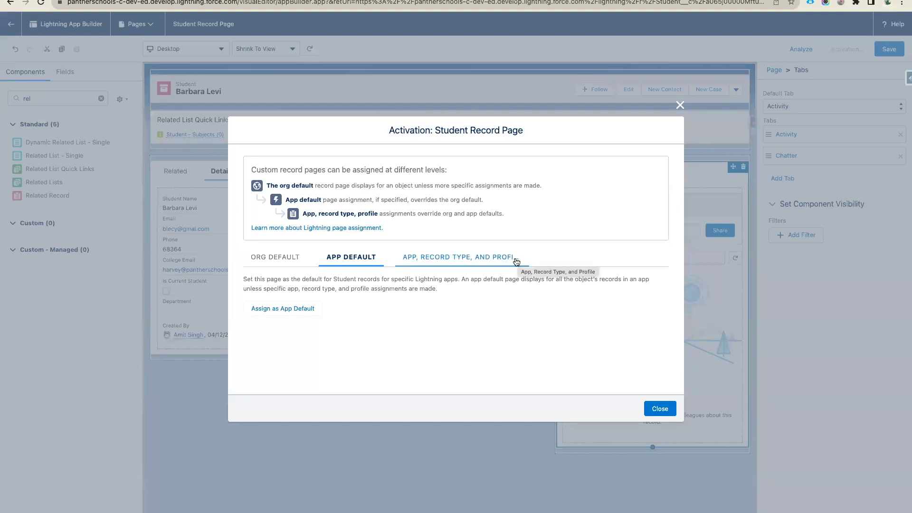
{"action": "left_click", "coordinate": [451, 265]}
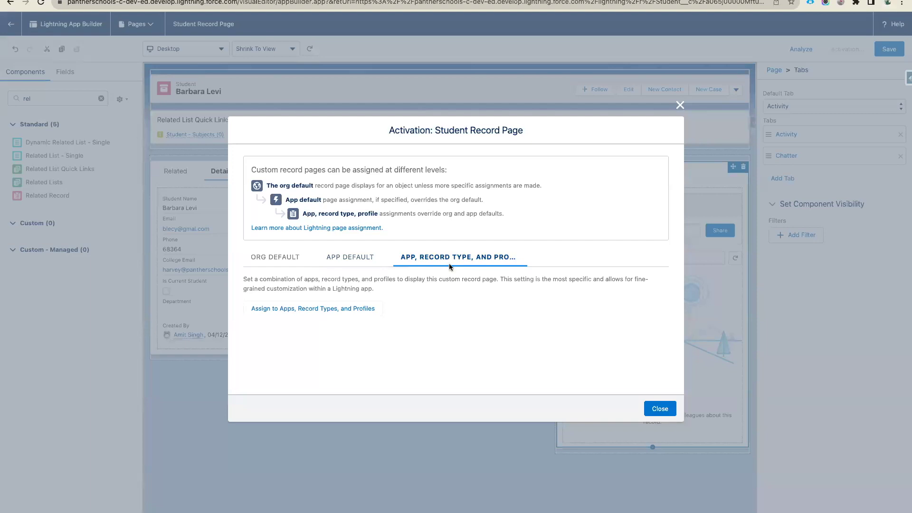
{"action": "left_click", "coordinate": [307, 314]}
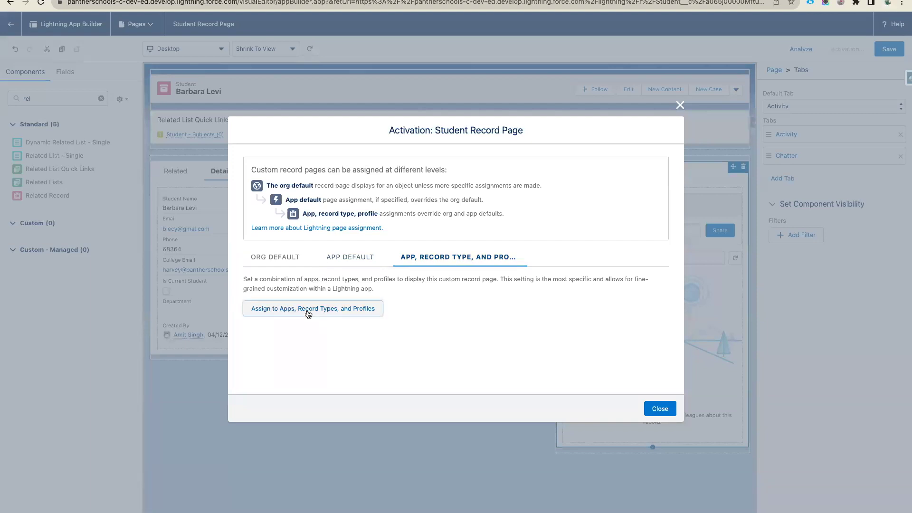
{"action": "scroll", "coordinate": [340, 300], "scroll_direction": "down", "scroll_amount": 5}
{"action": "scroll", "coordinate": [335, 266], "scroll_direction": "up", "scroll_amount": 5}
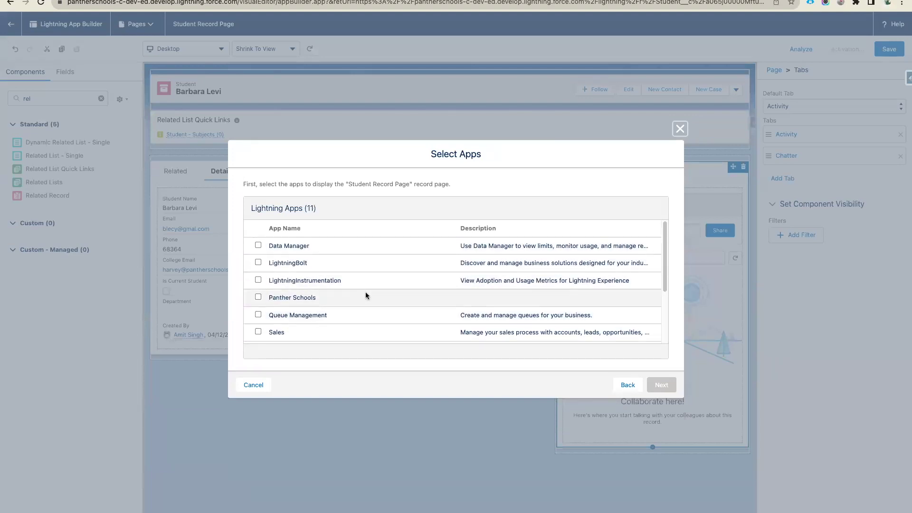
- Select the Panther Schools app, keep Desktop and phone, and choose the Student record type
{"action": "left_click", "coordinate": [259, 297]}
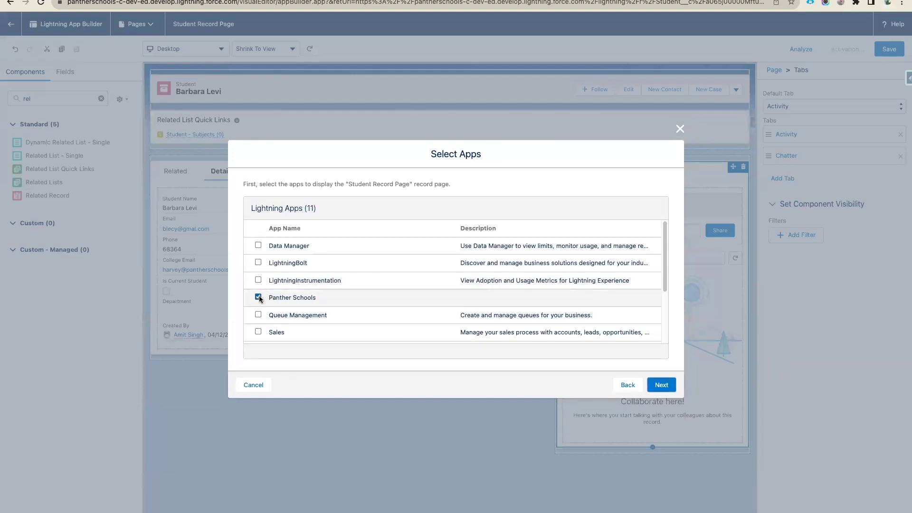
{"action": "left_click", "coordinate": [661, 385]}
{"action": "left_click_drag", "start_coordinate": [431, 245], "coordinate": [492, 247]}
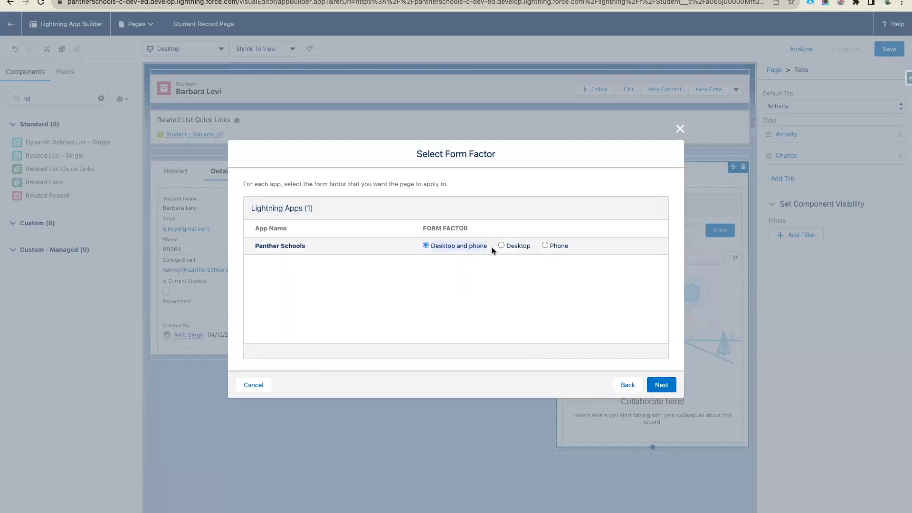
{"action": "left_click", "coordinate": [662, 385]}
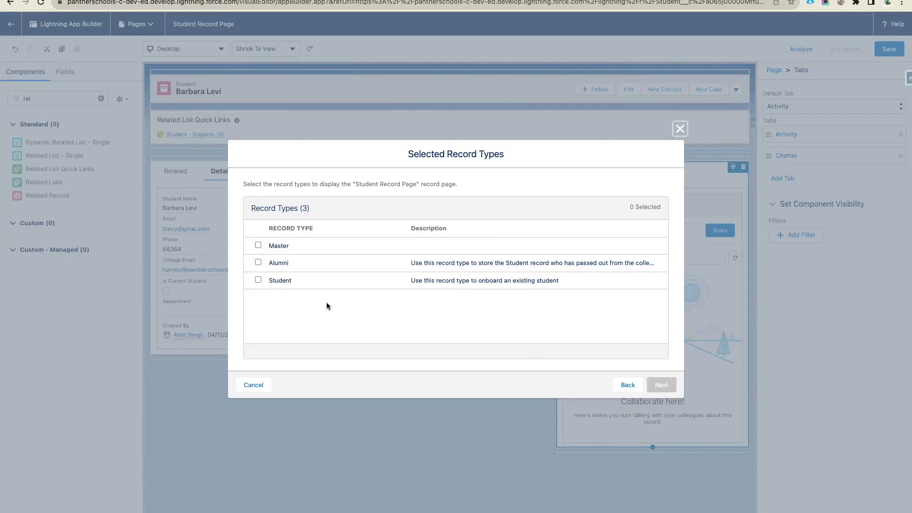
{"action": "left_click", "coordinate": [258, 279]}
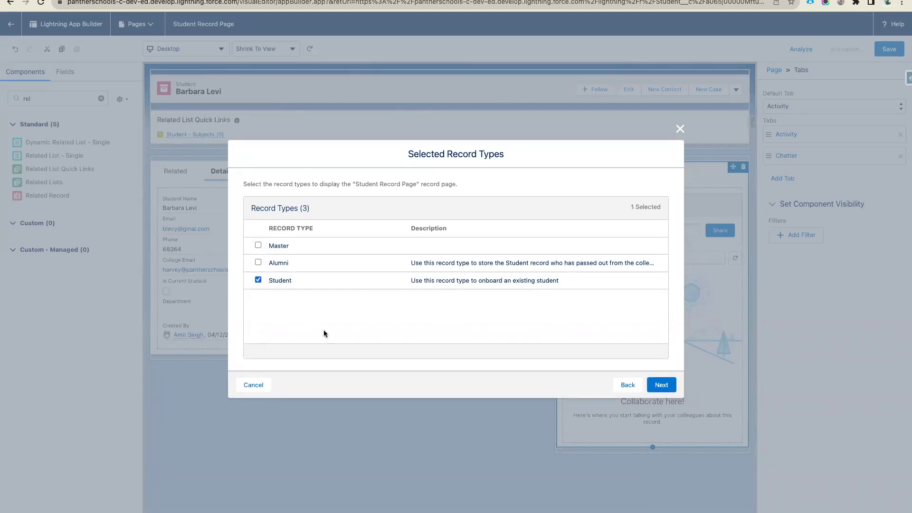
{"action": "left_click", "coordinate": [659, 386]}
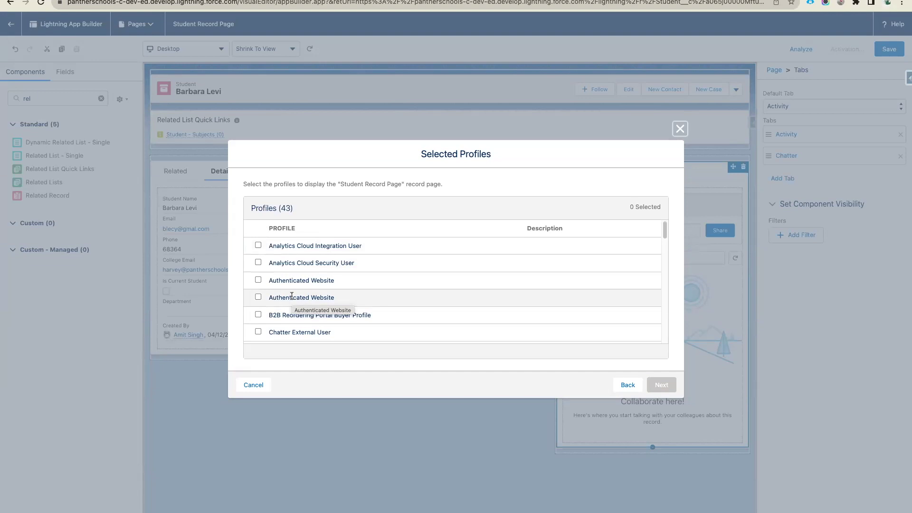
- Select the Standard Platform User and PantherSchools - Teacher profiles
{"action": "scroll", "coordinate": [337, 290], "scroll_direction": "down", "scroll_amount": 5}
{"action": "scroll", "coordinate": [338, 289], "scroll_direction": "down", "scroll_amount": 5}
{"action": "scroll", "coordinate": [337, 291], "scroll_direction": "down", "scroll_amount": 5}
{"action": "scroll", "coordinate": [338, 291], "scroll_direction": "down", "scroll_amount": 3}
{"action": "scroll", "coordinate": [338, 292], "scroll_direction": "down", "scroll_amount": 2}
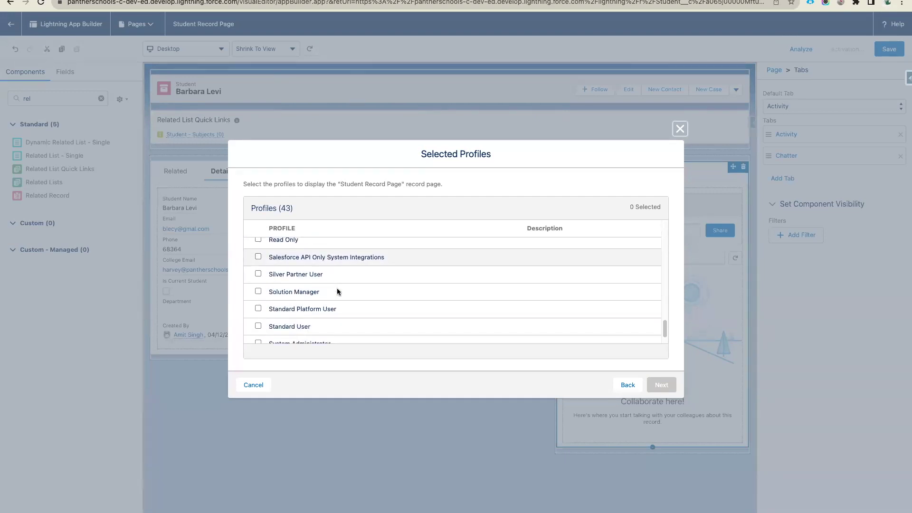
{"action": "left_click", "coordinate": [258, 296]}
{"action": "scroll", "coordinate": [392, 293], "scroll_direction": "up", "scroll_amount": 4}
{"action": "left_click", "coordinate": [258, 259]}
{"action": "scroll", "coordinate": [330, 306], "scroll_direction": "down", "scroll_amount": 6}
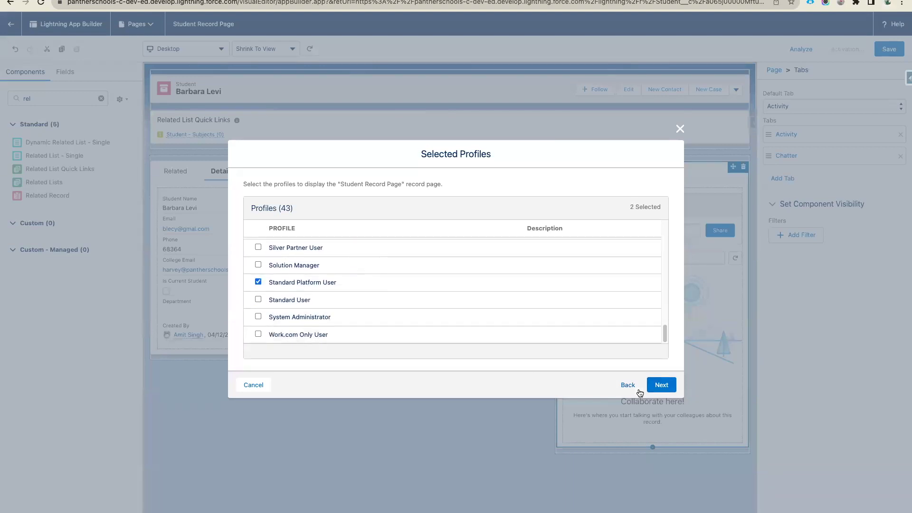
- Review the four page assignments and save the activation
{"action": "left_click", "coordinate": [661, 386]}
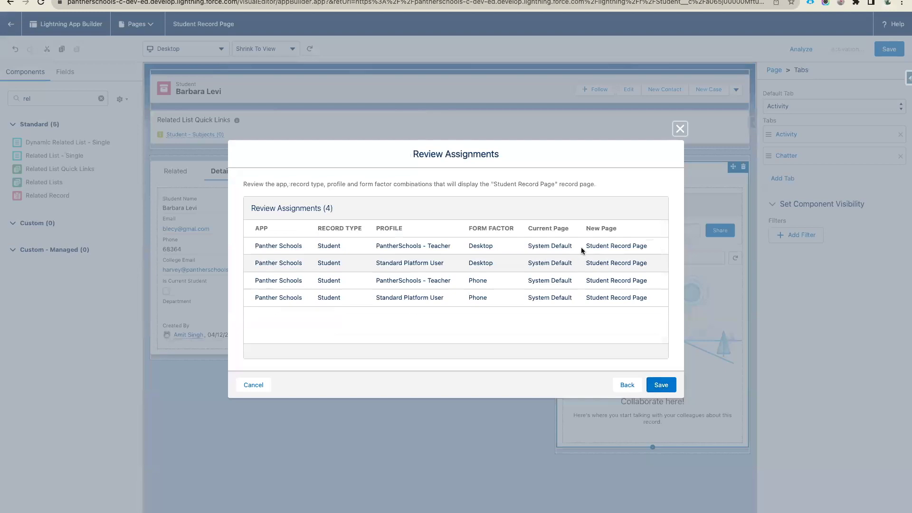
{"action": "left_click", "coordinate": [658, 250]}
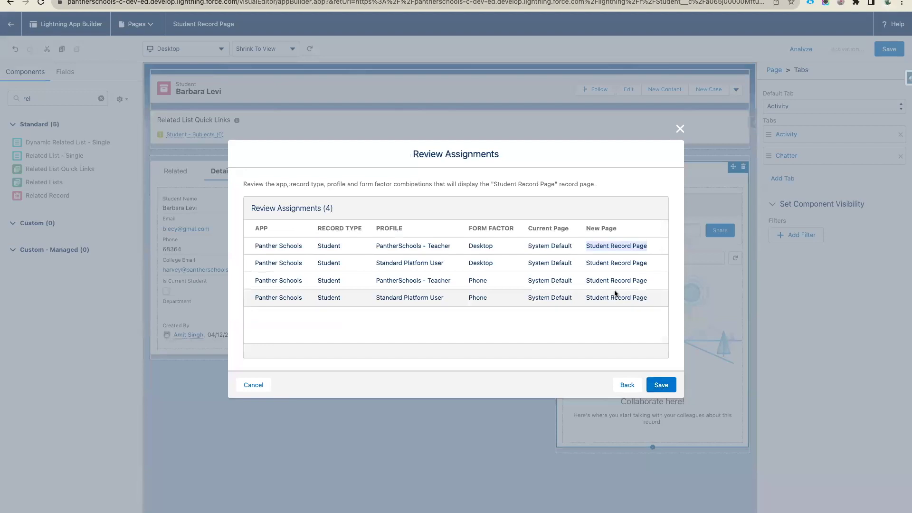
{"action": "left_click", "coordinate": [661, 384]}
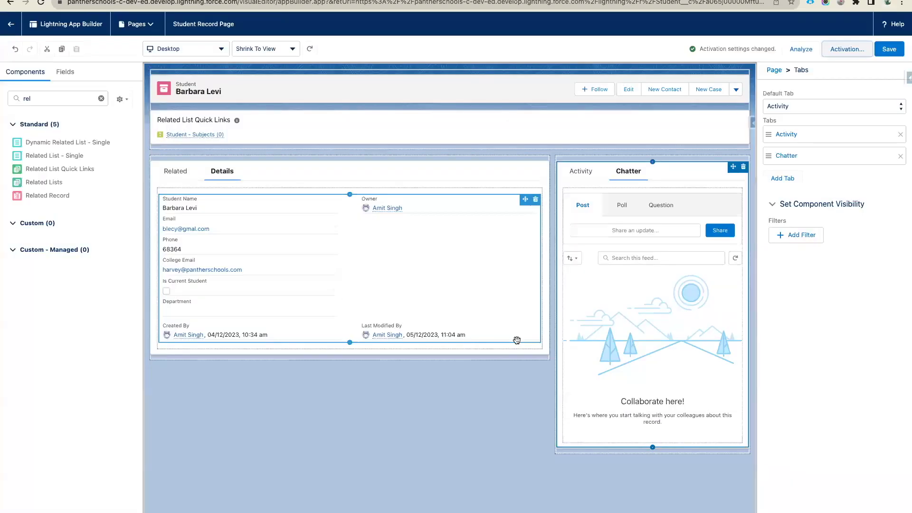
- Save the page, return to the student record, reload it, then switch to the other browser window
{"action": "left_click", "coordinate": [889, 49]}
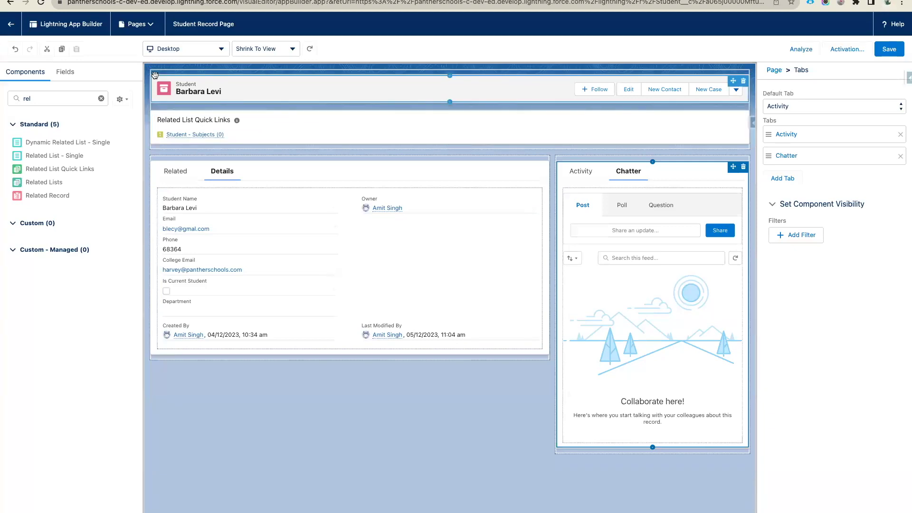
{"action": "left_click", "coordinate": [11, 24]}
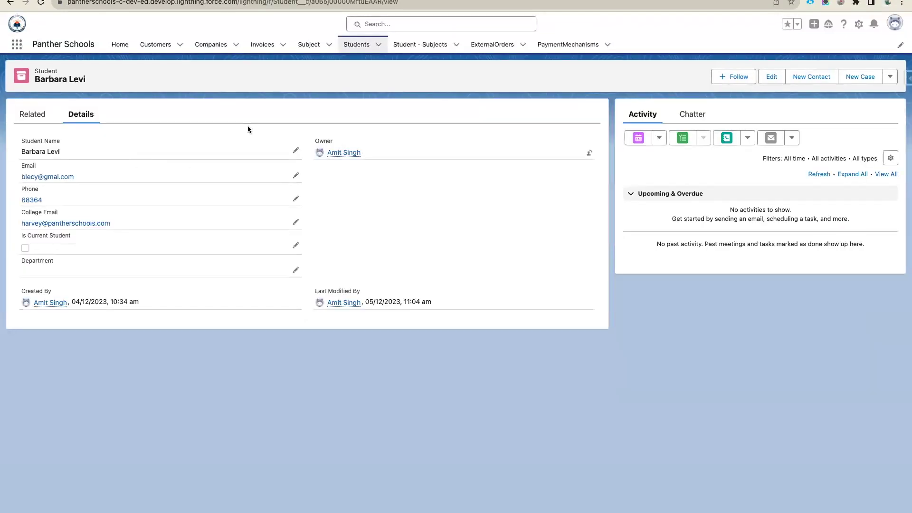
{"action": "key", "text": "super+r"}
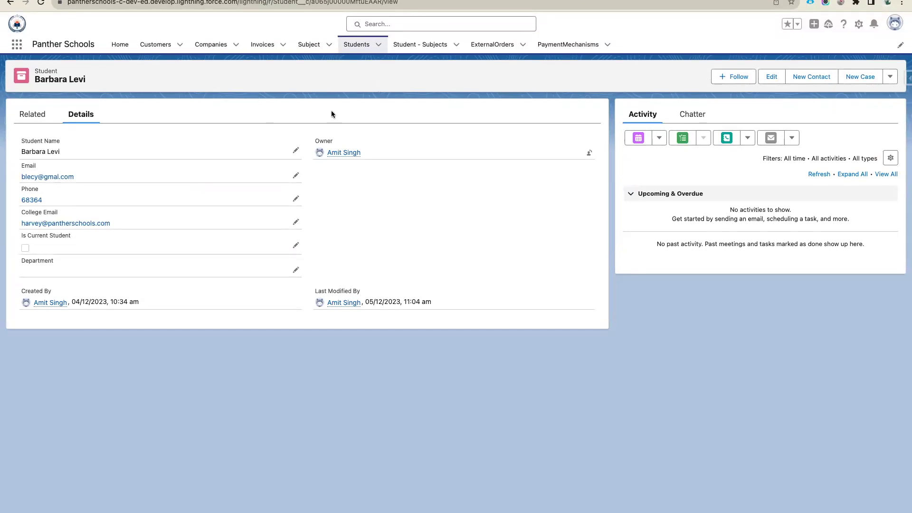
{"action": "key", "text": "ctrl+Right"}
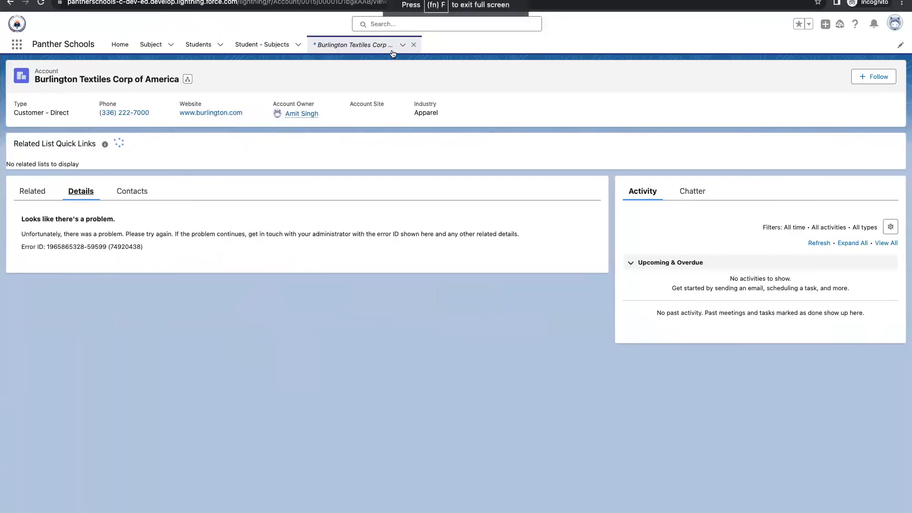
- Close the Burlington Textiles tab and start a new Student-type record from Students
{"action": "left_click", "coordinate": [413, 45]}
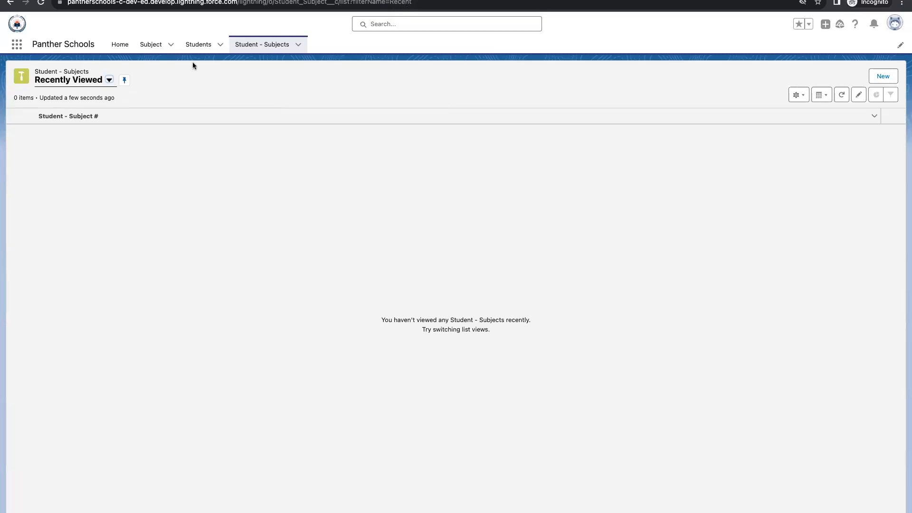
{"action": "left_click", "coordinate": [198, 46]}
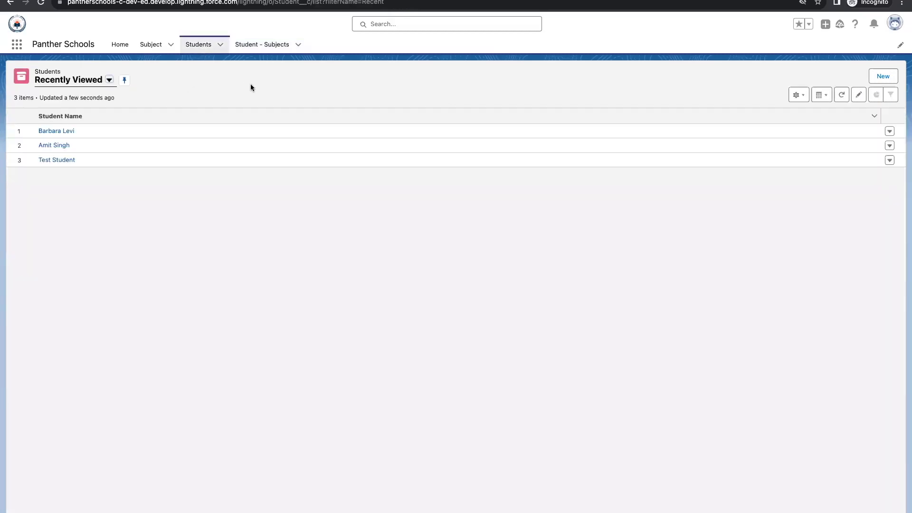
{"action": "left_click", "coordinate": [883, 77]}
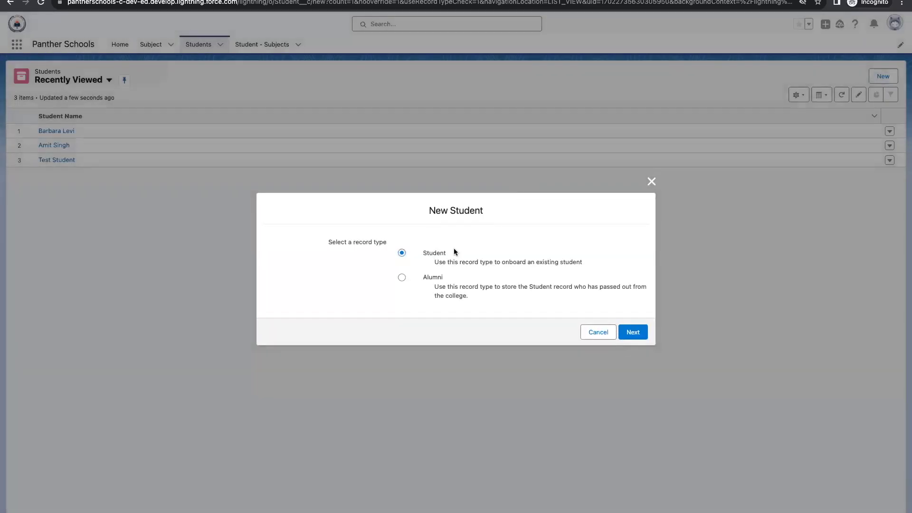
{"action": "left_click_drag", "start_coordinate": [421, 253], "coordinate": [456, 254]}
{"action": "left_click", "coordinate": [635, 333]}
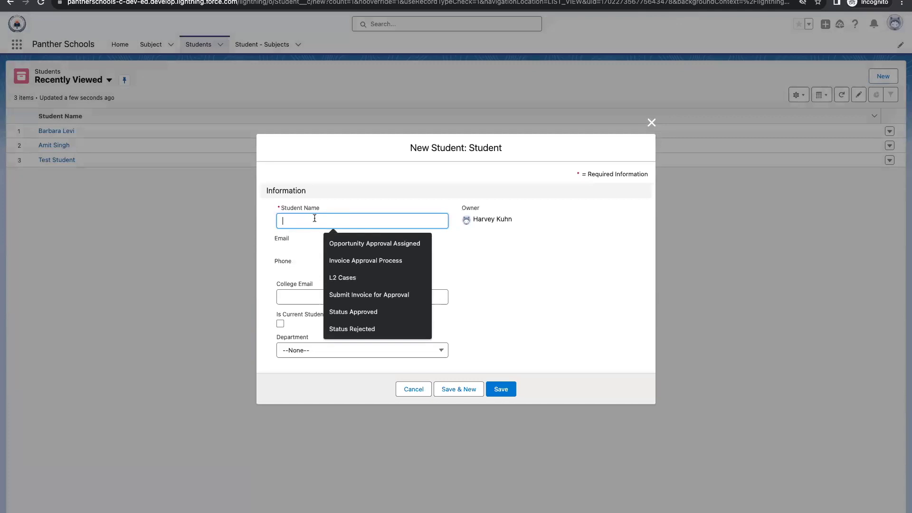
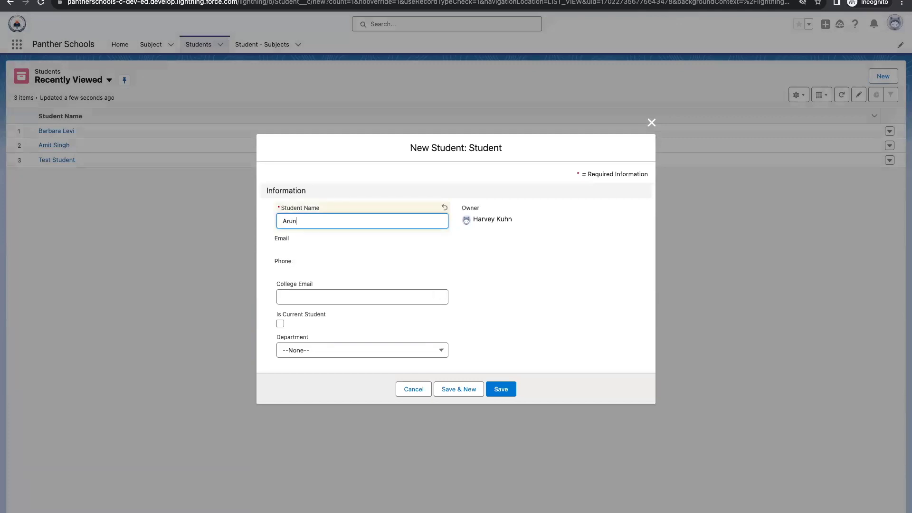
- Enter the student's name and college email, mark as current student, choose Civil department, and save
{"action": "left_click", "coordinate": [326, 298]}
{"action": "left_click", "coordinate": [280, 324]}
{"action": "left_click", "coordinate": [312, 351]}
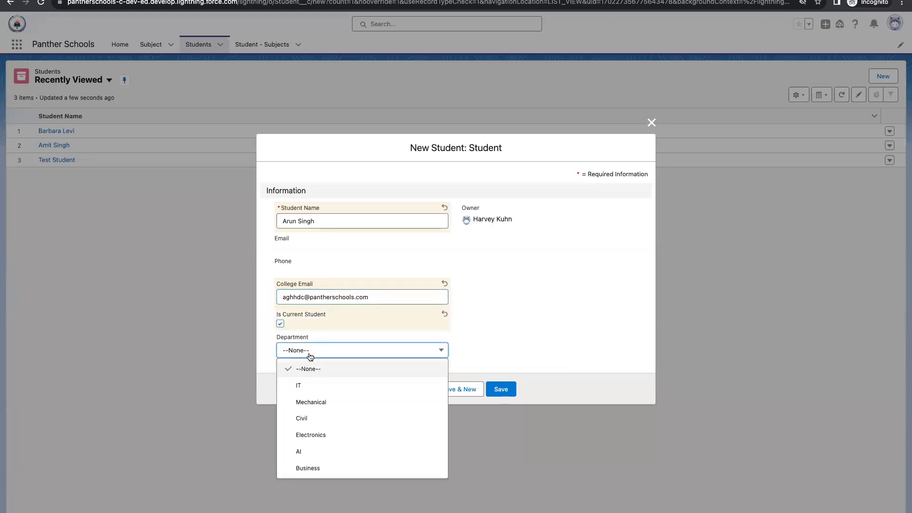
{"action": "left_click", "coordinate": [319, 423]}
{"action": "left_click", "coordinate": [505, 390]}
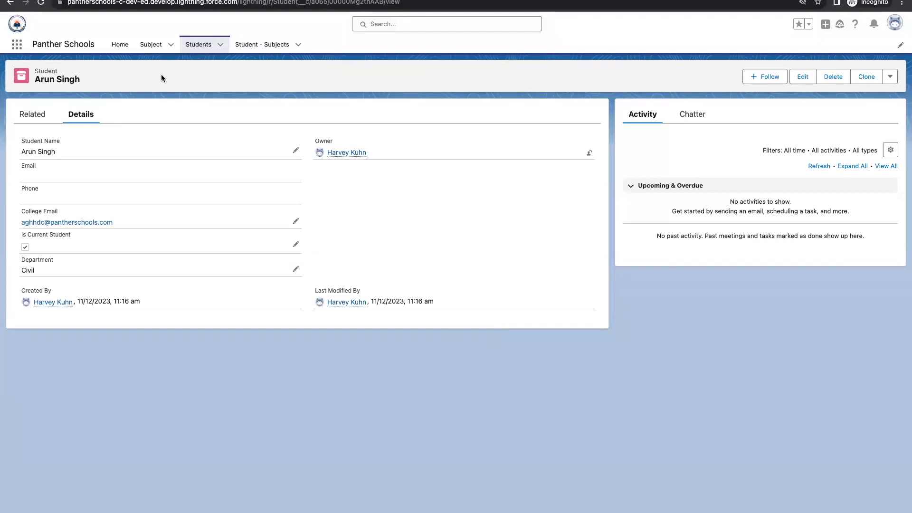
- Browse the new student's Related, Details, Chatter and Activity tabs, then switch back to the other window
{"action": "left_click", "coordinate": [28, 120]}
{"action": "left_click", "coordinate": [75, 121]}
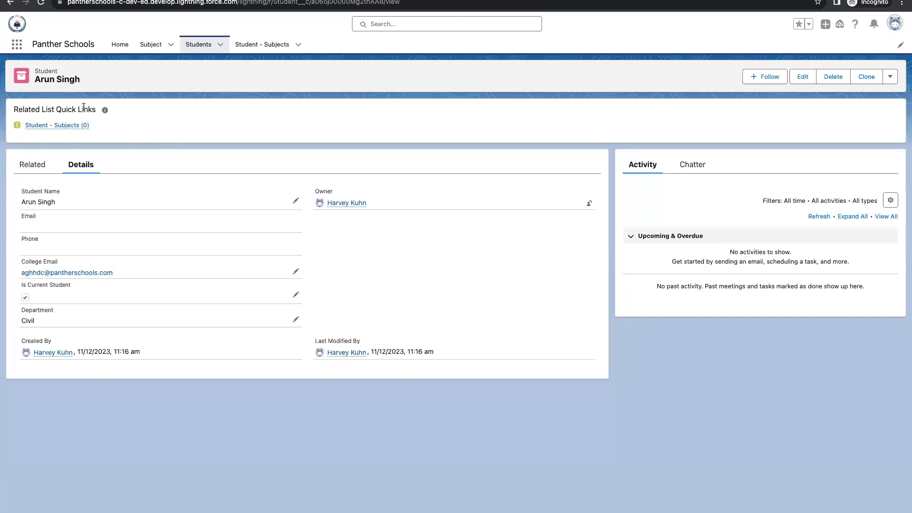
{"action": "left_click", "coordinate": [26, 169]}
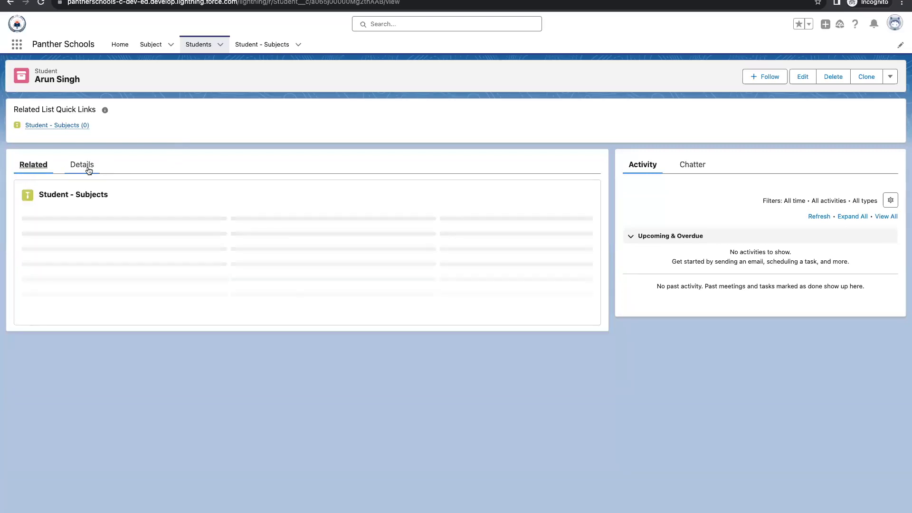
{"action": "left_click", "coordinate": [88, 171]}
{"action": "left_click", "coordinate": [698, 161]}
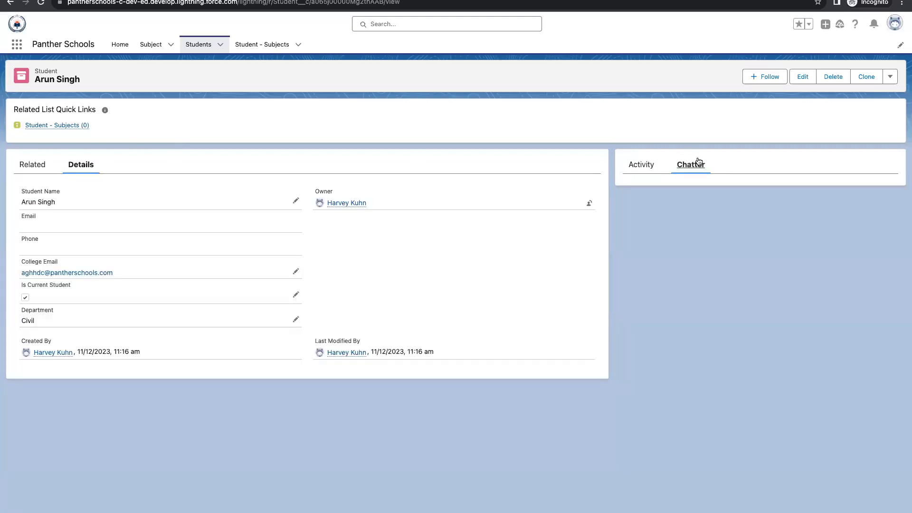
{"action": "left_click", "coordinate": [642, 168]}
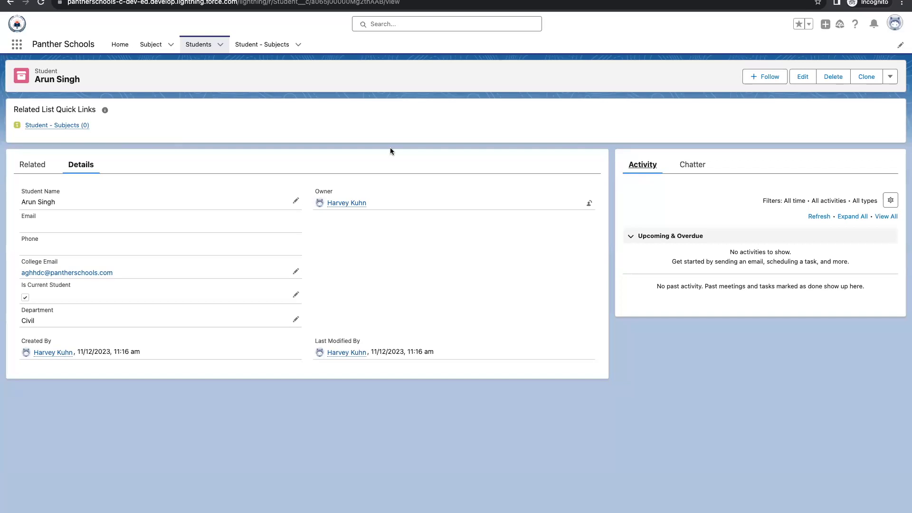
{"action": "key", "text": "ctrl+Left"}
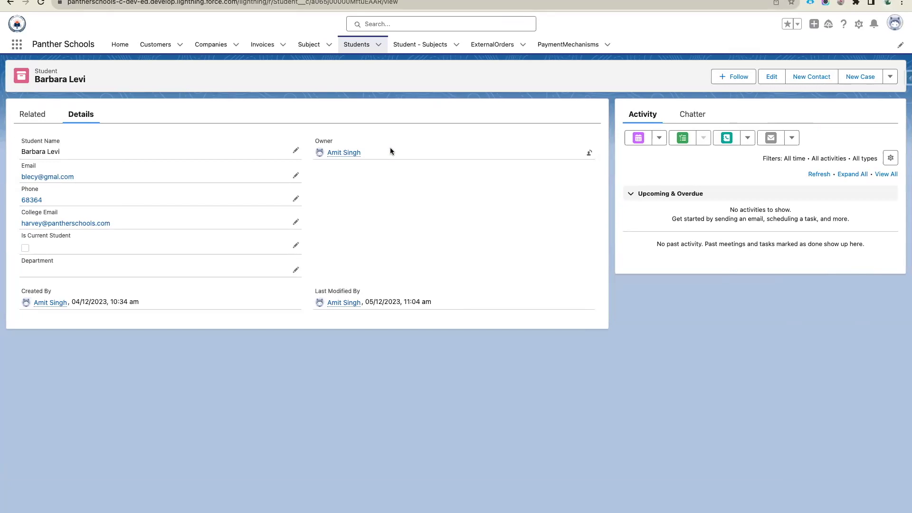
- Go back to the Setup Lightning pages list and start creating a new Lightning page
{"action": "left_click_drag", "start_coordinate": [20, 133], "coordinate": [552, 291]}
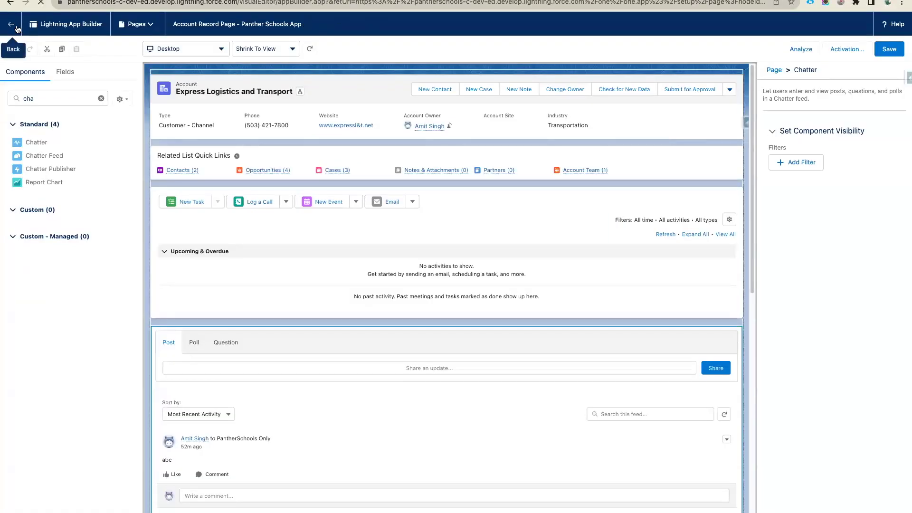
{"action": "left_click", "coordinate": [17, 29]}
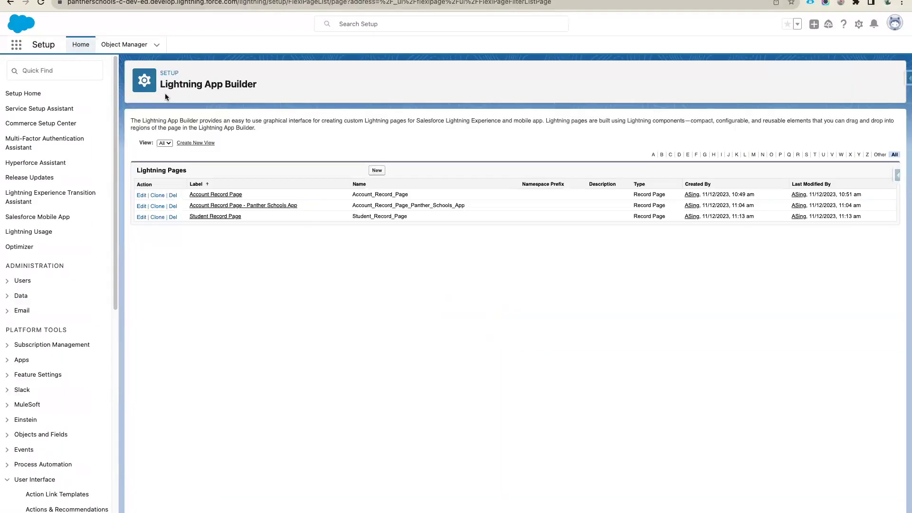
{"action": "left_click", "coordinate": [89, 75]}
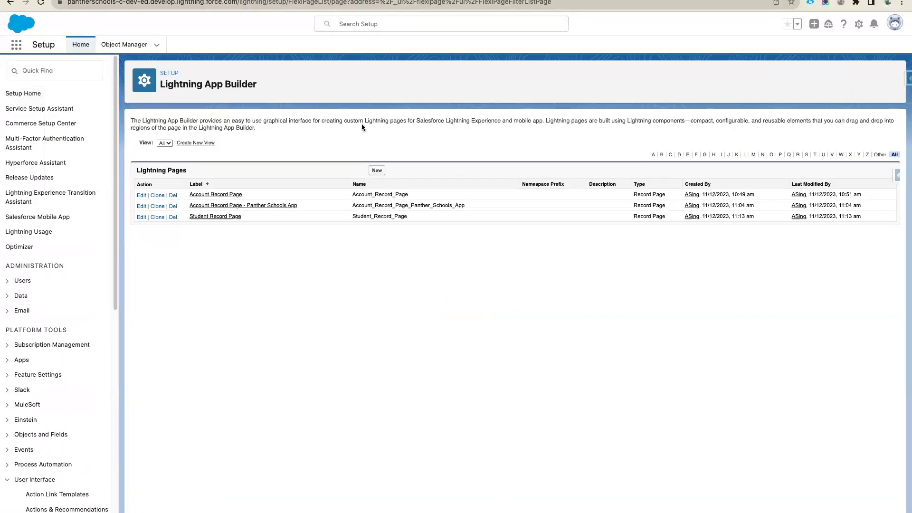
{"action": "mouse_move", "coordinate": [418, 217]}
{"action": "left_mouse_down"}
{"action": "mouse_move", "coordinate": [195, 208]}
{"action": "mouse_move", "coordinate": [136, 191]}
{"action": "left_mouse_up"}
{"action": "left_click", "coordinate": [369, 274]}
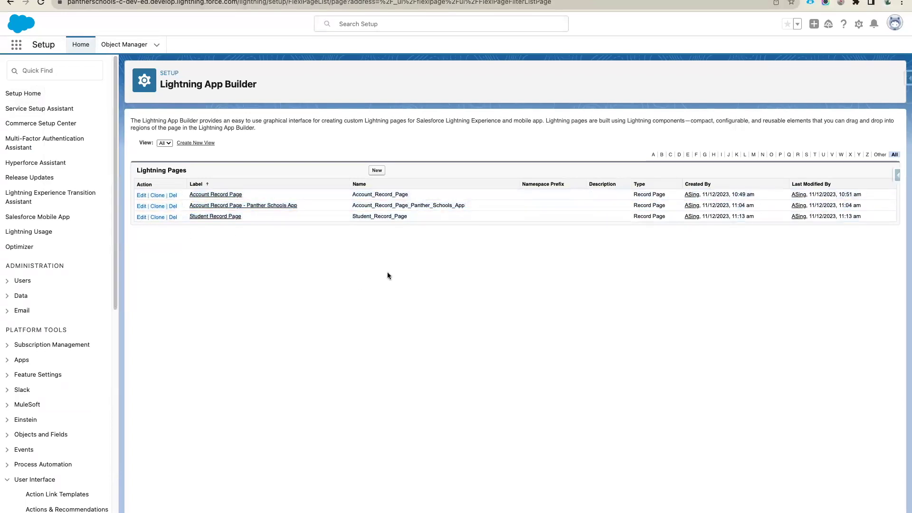
{"action": "left_click", "coordinate": [377, 171]}
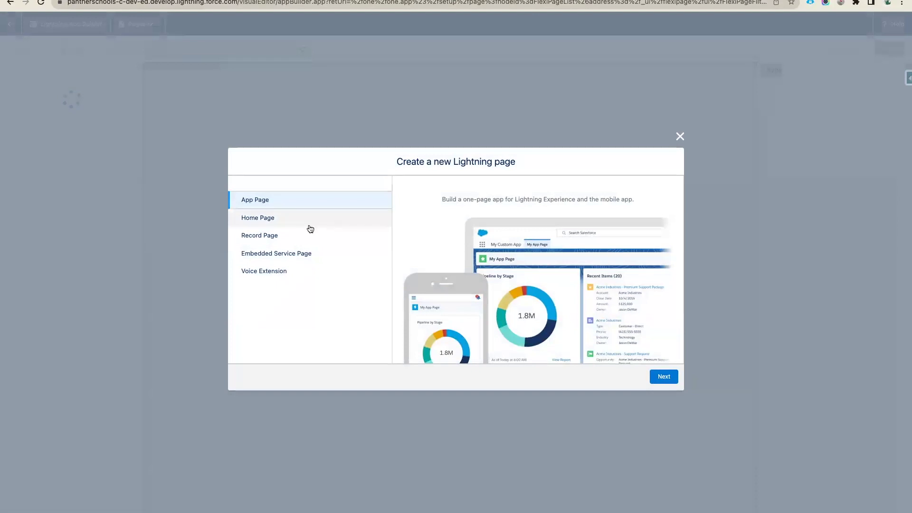
- Choose Record Page and label it 'Alumni Student Record Page', fixing the spelling
{"action": "left_click", "coordinate": [289, 235]}
{"action": "left_click", "coordinate": [658, 377]}
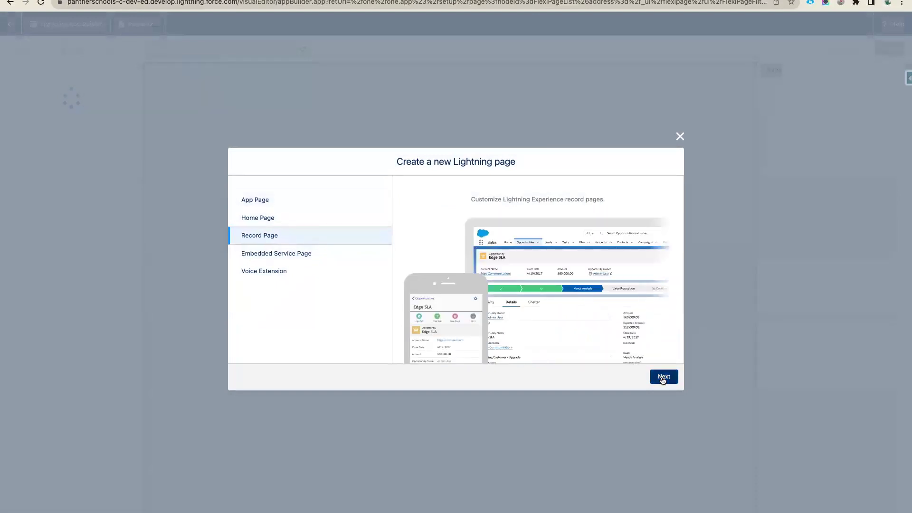
{"action": "type", "text": "A"}
{"action": "type", "text": "lumnui Student"}
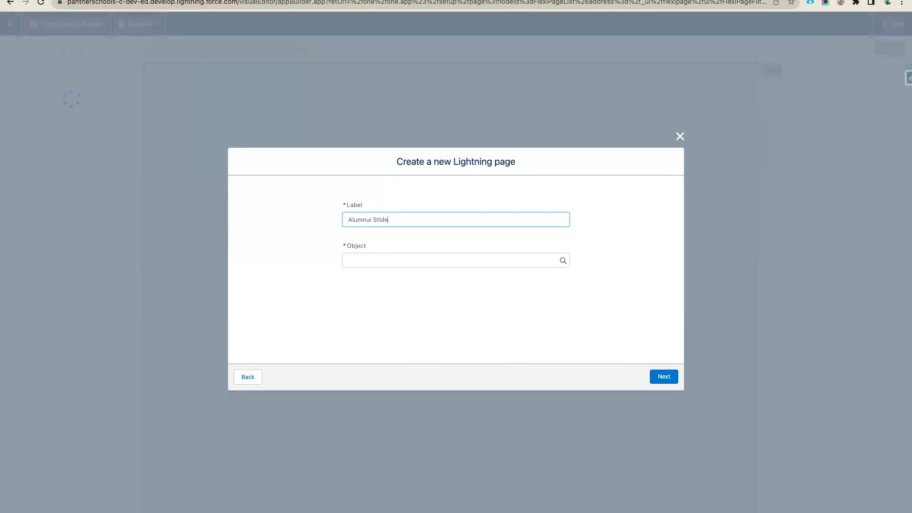
{"action": "type", "text": " Recrd"}
{"action": "type", "text": "or"}
{"action": "key", "text": "BackSpace"}
{"action": "key", "text": "BackSpace"}
{"action": "type", "text": "ord Page"}
{"action": "right_click", "coordinate": [350, 220]}
{"action": "left_click", "coordinate": [363, 224]}
- Set the page object to Student and use the Header and Right Sidebar template
{"action": "left_click", "coordinate": [386, 256]}
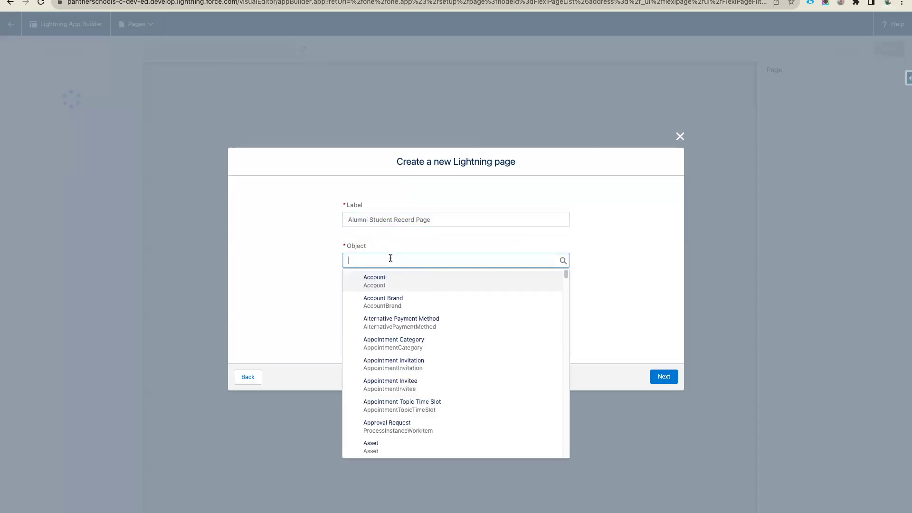
{"action": "type", "text": "Student"}
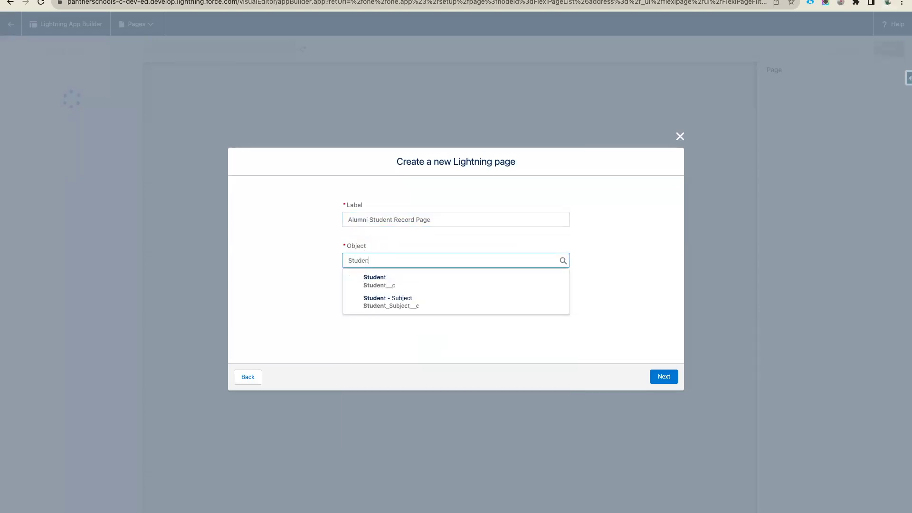
{"action": "left_click", "coordinate": [398, 283]}
{"action": "left_click", "coordinate": [663, 382]}
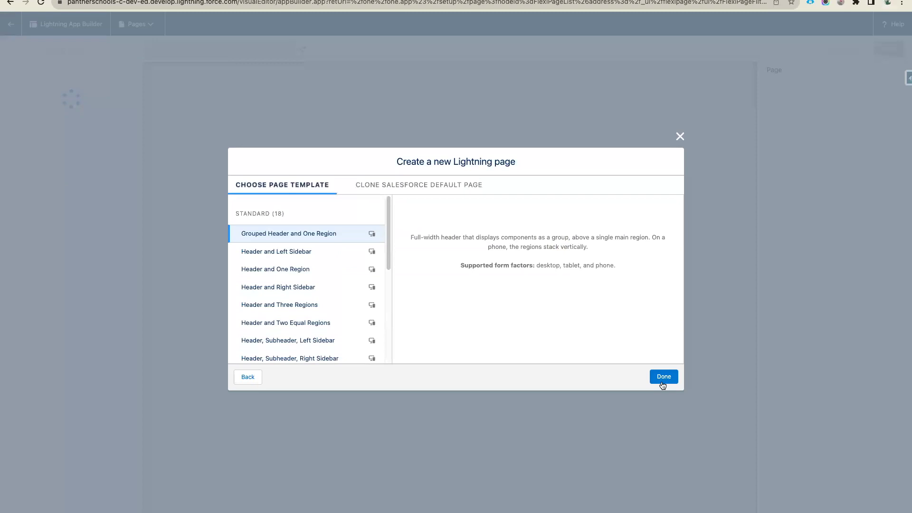
{"action": "left_click", "coordinate": [327, 253]}
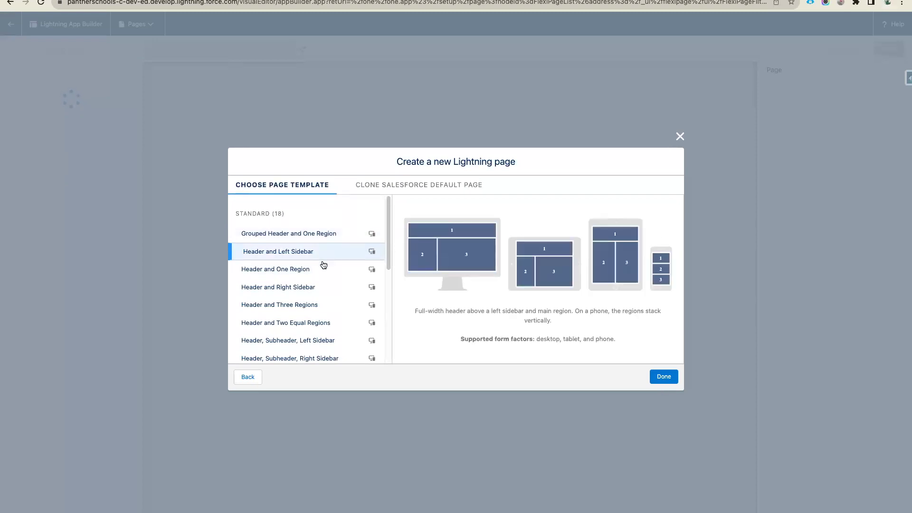
{"action": "left_click", "coordinate": [318, 268]}
{"action": "left_click", "coordinate": [303, 287]}
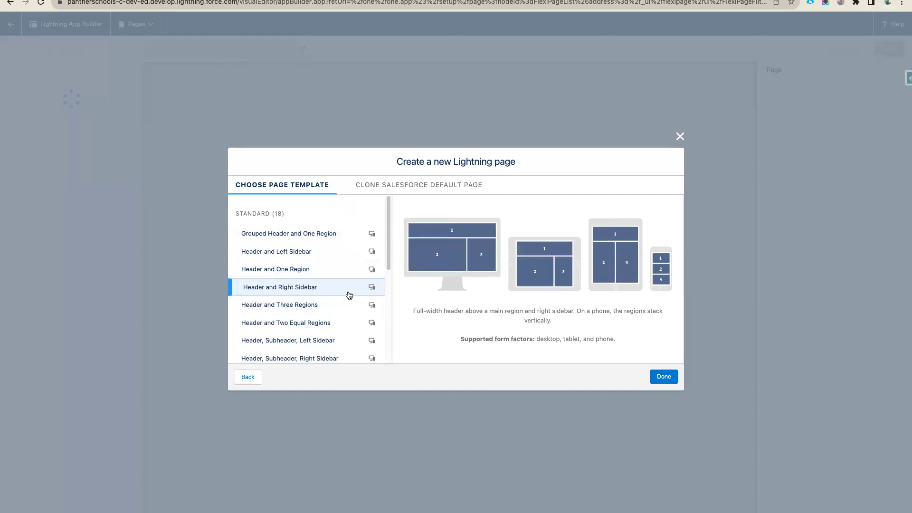
{"action": "left_click", "coordinate": [664, 376]}
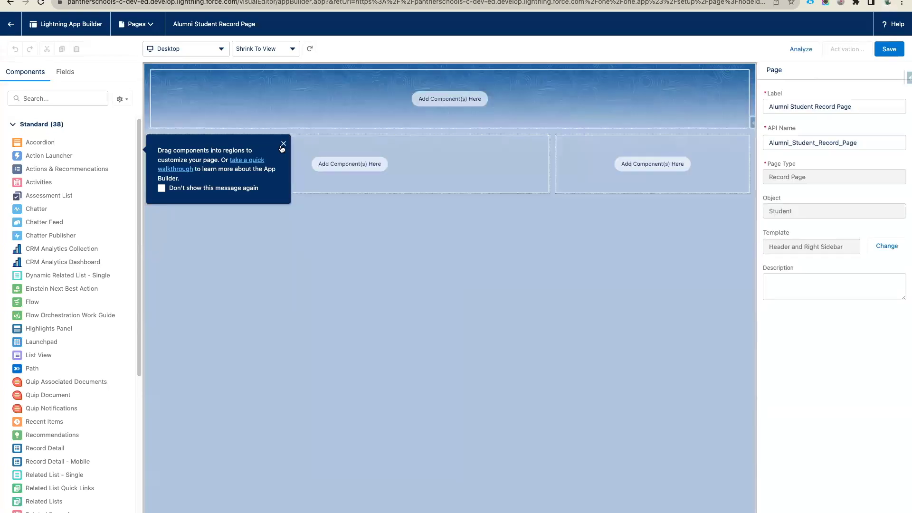
- Add the Highlights Panel component to the page's header region
{"action": "left_click", "coordinate": [283, 144]}
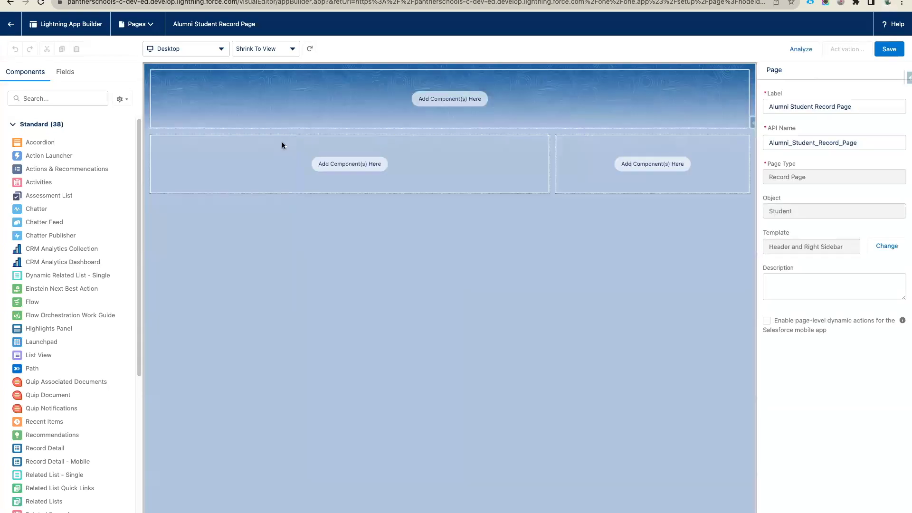
{"action": "left_click", "coordinate": [56, 98]}
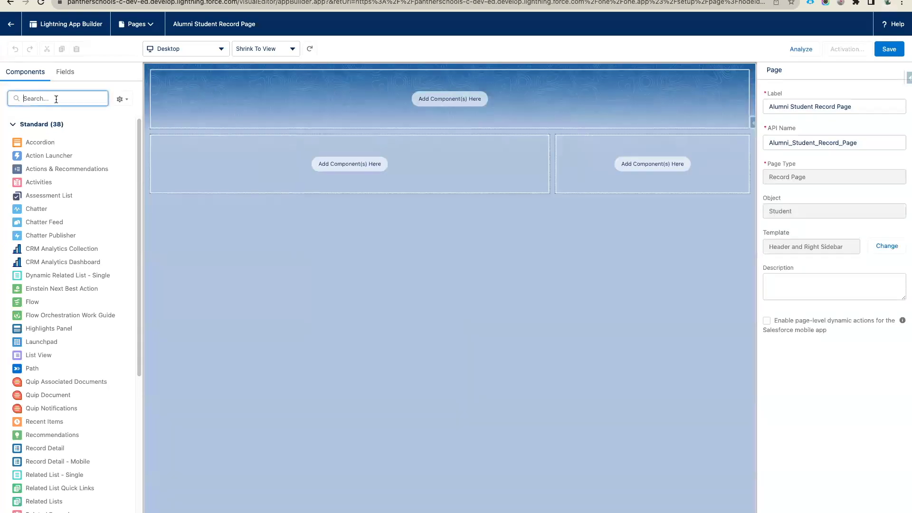
{"action": "type", "text": "his"}
{"action": "key", "text": "BackSpace"}
{"action": "left_click_drag", "start_coordinate": [66, 141], "coordinate": [322, 106]}
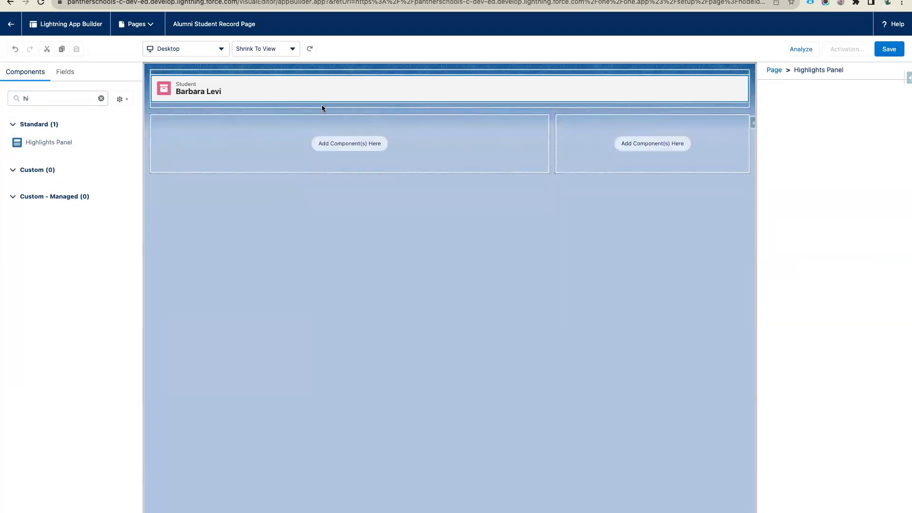
- Place the Record Detail component in the left region and save the page
{"action": "left_click", "coordinate": [33, 97]}
{"action": "key", "text": "BackSpace"}
{"action": "key", "text": "BackSpace"}
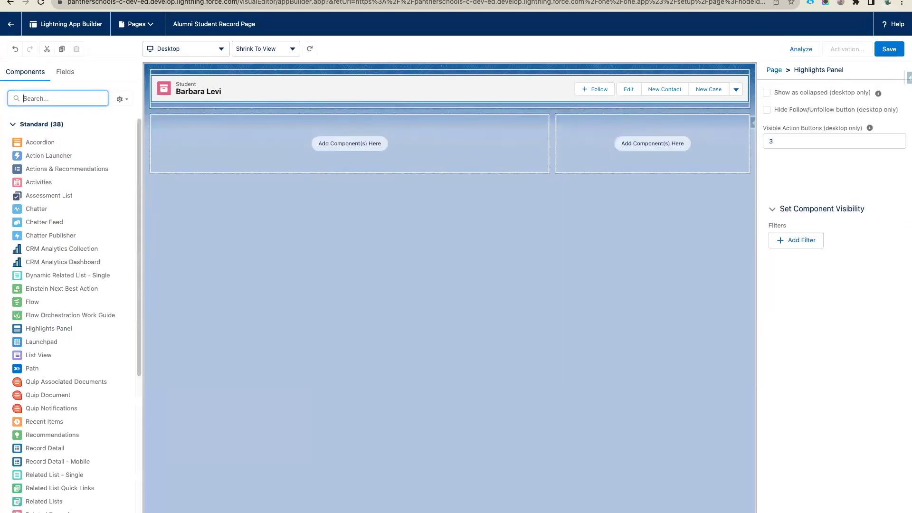
{"action": "type", "text": "rec"}
{"action": "left_click_drag", "start_coordinate": [47, 182], "coordinate": [312, 145]}
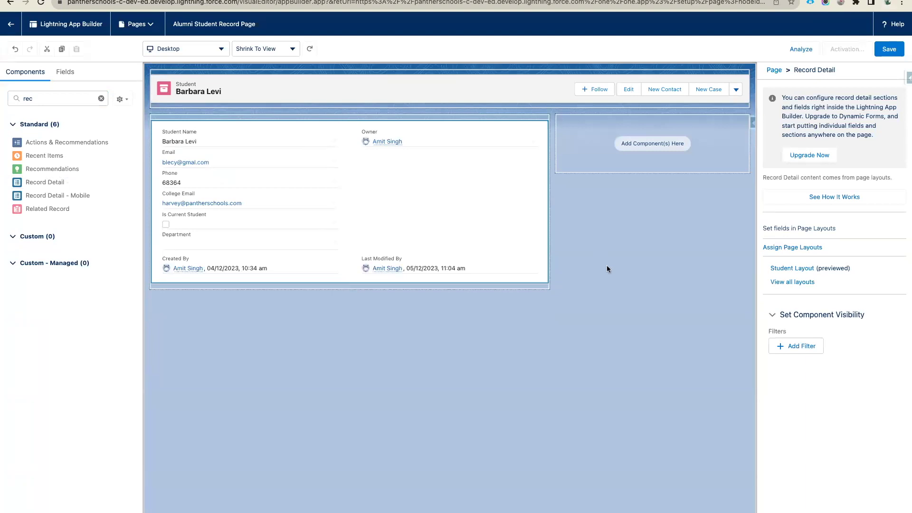
{"action": "left_click", "coordinate": [888, 49]}
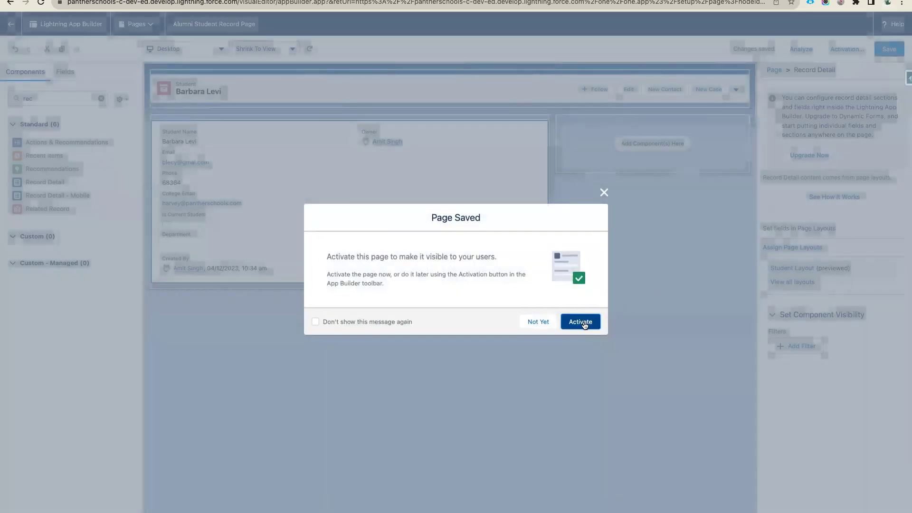
- Activate the page for the Panther Schools app and the Alumni record type
{"action": "left_click", "coordinate": [582, 322]}
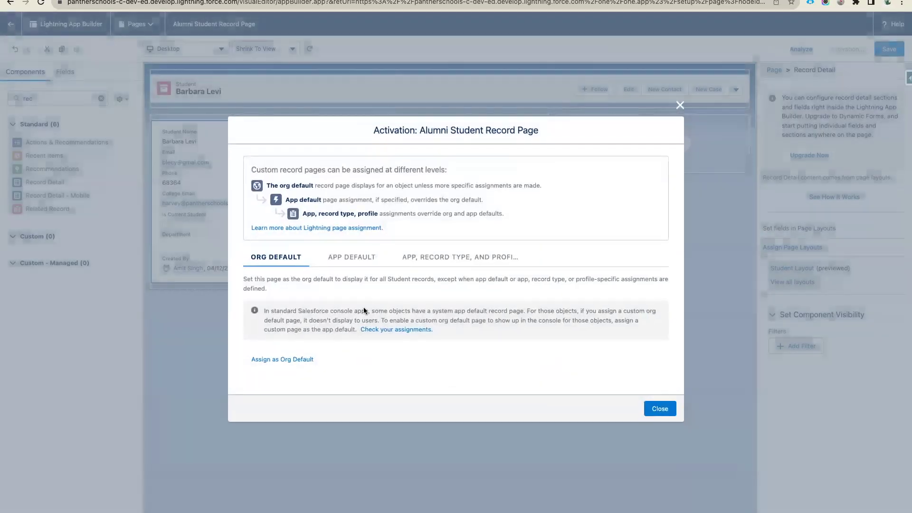
{"action": "left_click", "coordinate": [491, 260]}
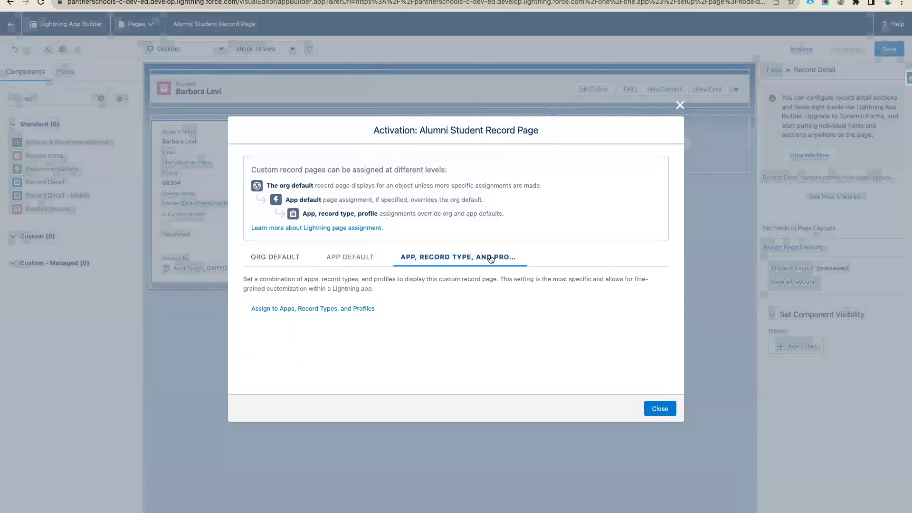
{"action": "left_click", "coordinate": [301, 309]}
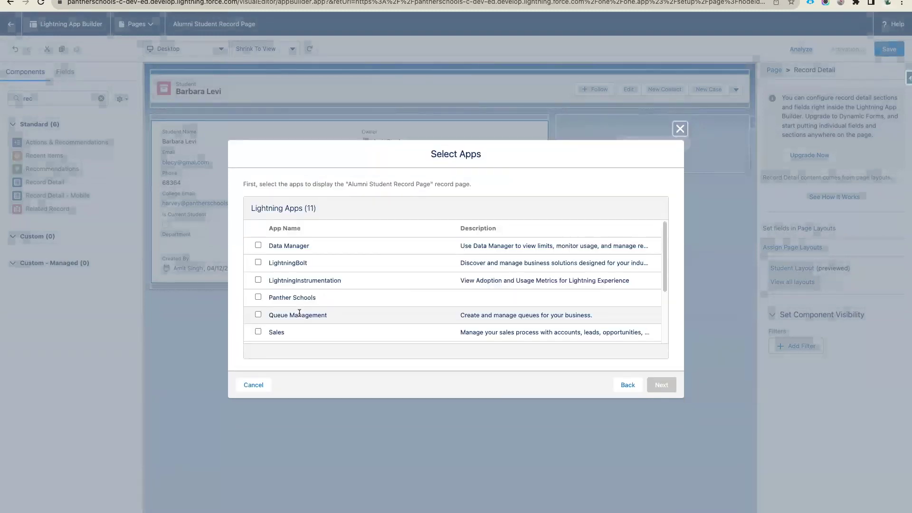
{"action": "left_click", "coordinate": [258, 297]}
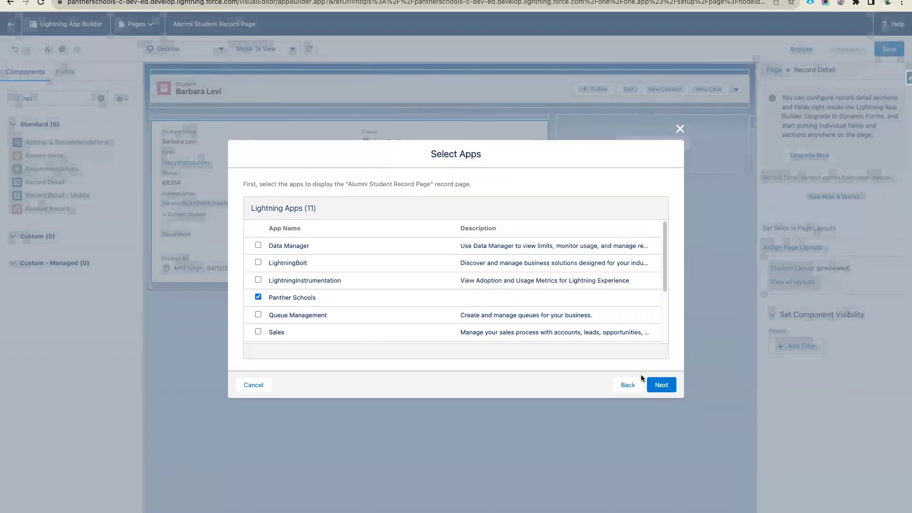
{"action": "left_click", "coordinate": [656, 384]}
{"action": "left_click", "coordinate": [655, 383]}
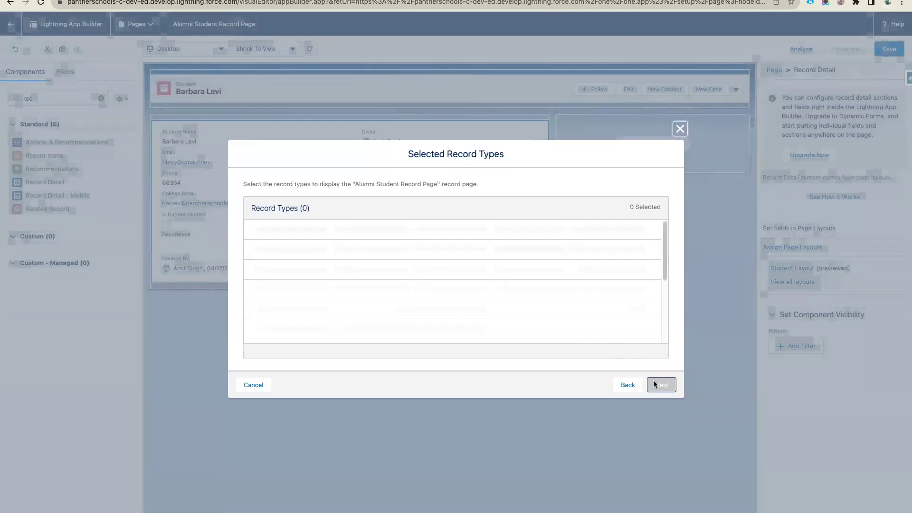
{"action": "left_click", "coordinate": [258, 262]}
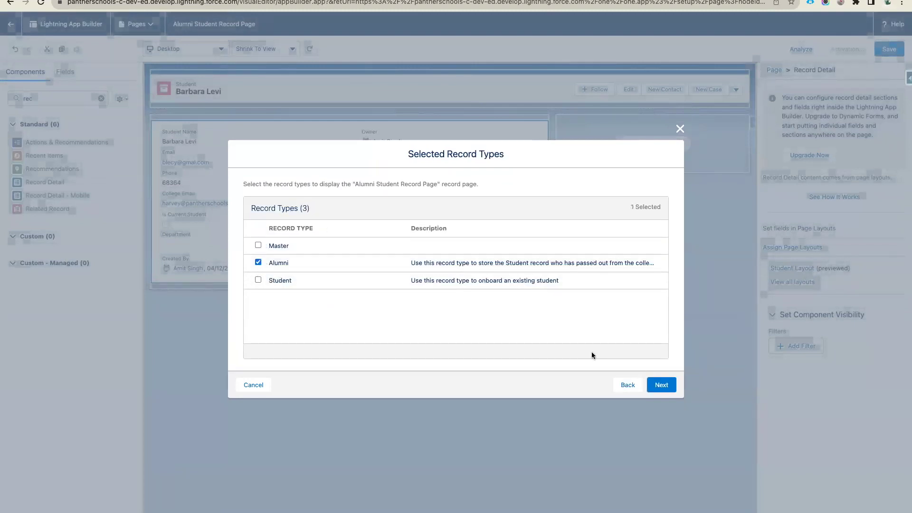
{"action": "left_click", "coordinate": [656, 385]}
- Assign the PantherSchools - Teacher and Standard Platform User profiles, then save the activation and page
{"action": "scroll", "coordinate": [505, 295], "scroll_direction": "down", "scroll_amount": 4}
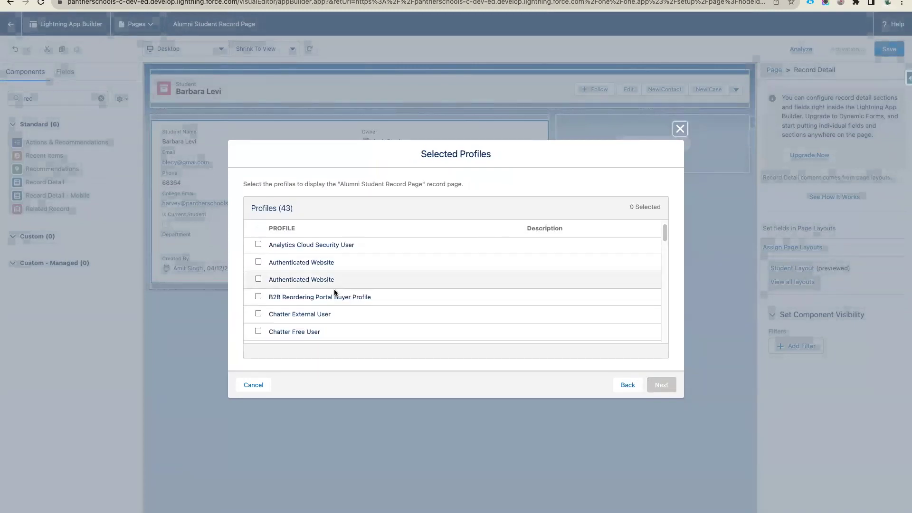
{"action": "scroll", "coordinate": [335, 292], "scroll_direction": "down", "scroll_amount": 8}
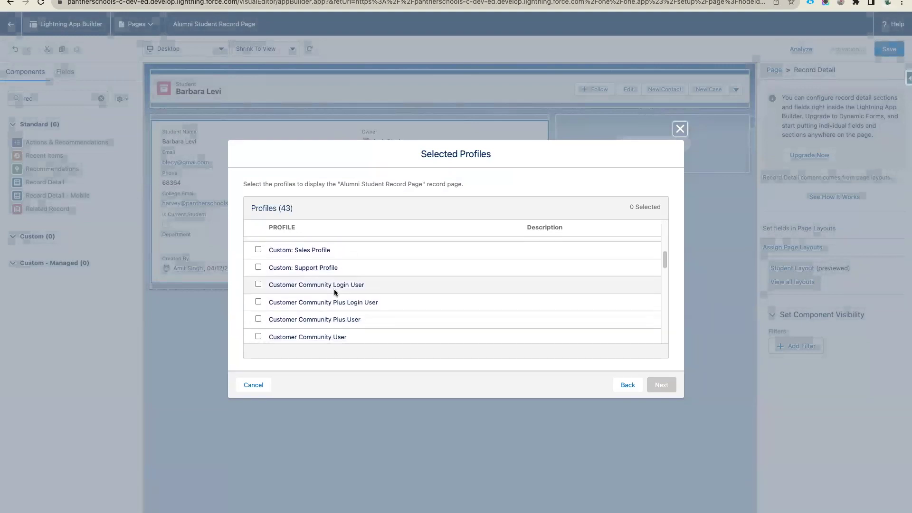
{"action": "scroll", "coordinate": [334, 292], "scroll_direction": "down", "scroll_amount": 6}
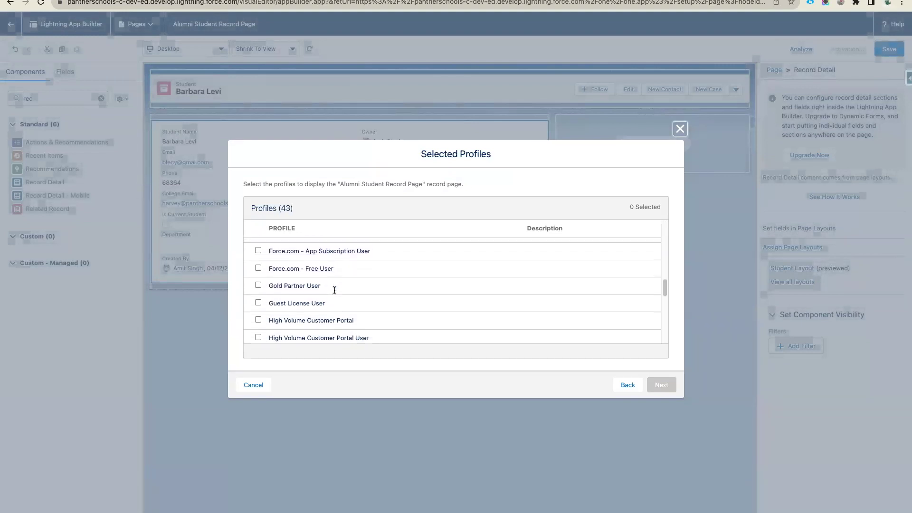
{"action": "scroll", "coordinate": [335, 293], "scroll_direction": "down", "scroll_amount": 8}
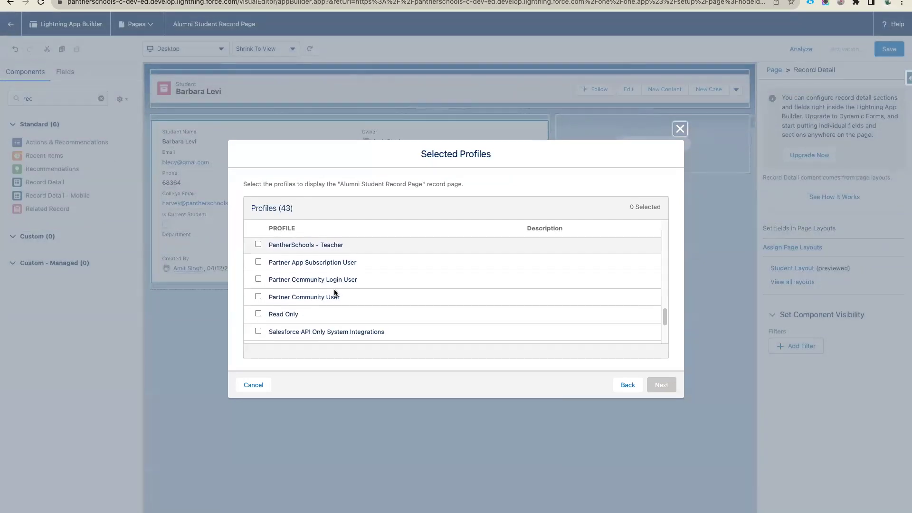
{"action": "scroll", "coordinate": [284, 293], "scroll_direction": "down", "scroll_amount": 2}
{"action": "scroll", "coordinate": [266, 292], "scroll_direction": "up", "scroll_amount": 4}
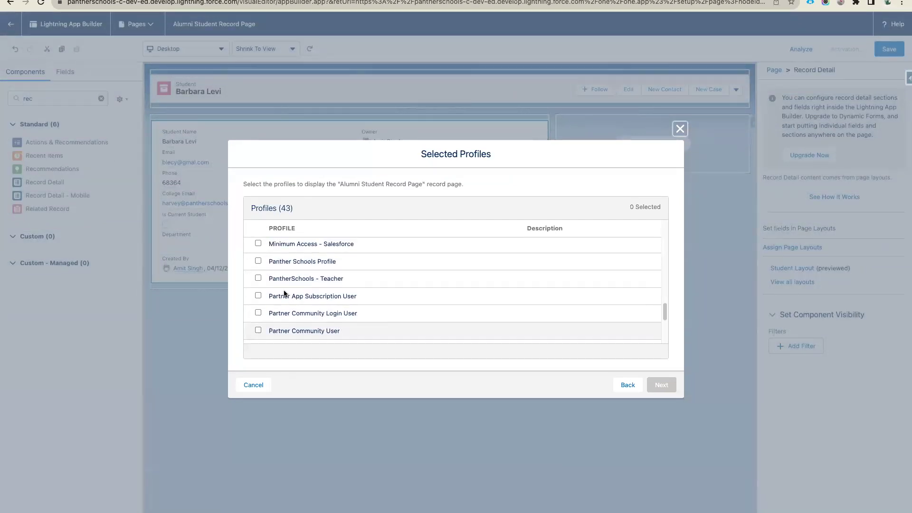
{"action": "left_click", "coordinate": [258, 280]}
{"action": "scroll", "coordinate": [258, 285], "scroll_direction": "down", "scroll_amount": 5}
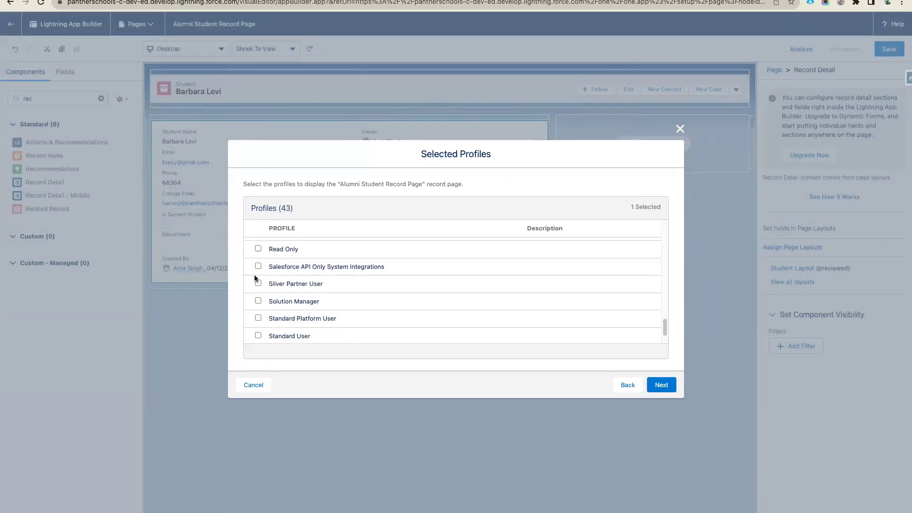
{"action": "left_click", "coordinate": [258, 319]}
{"action": "left_click", "coordinate": [660, 387]}
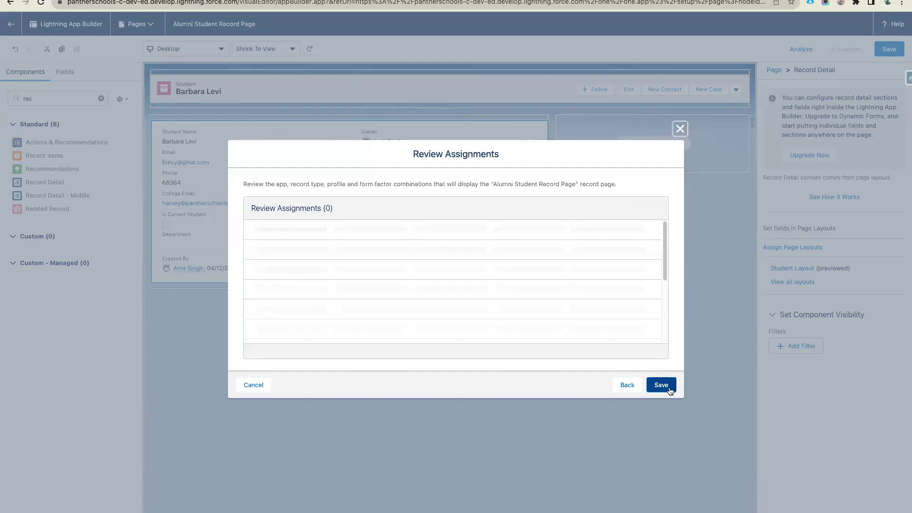
{"action": "left_click", "coordinate": [660, 386]}
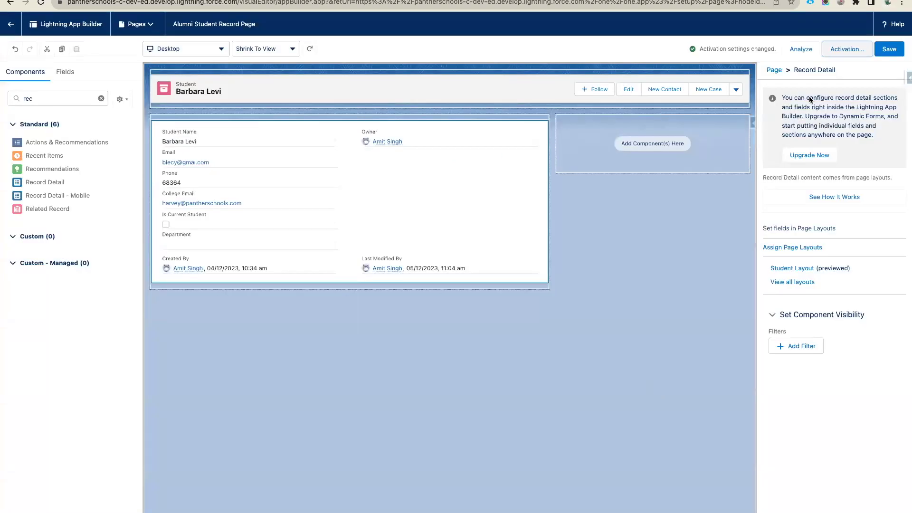
{"action": "left_click", "coordinate": [887, 50]}
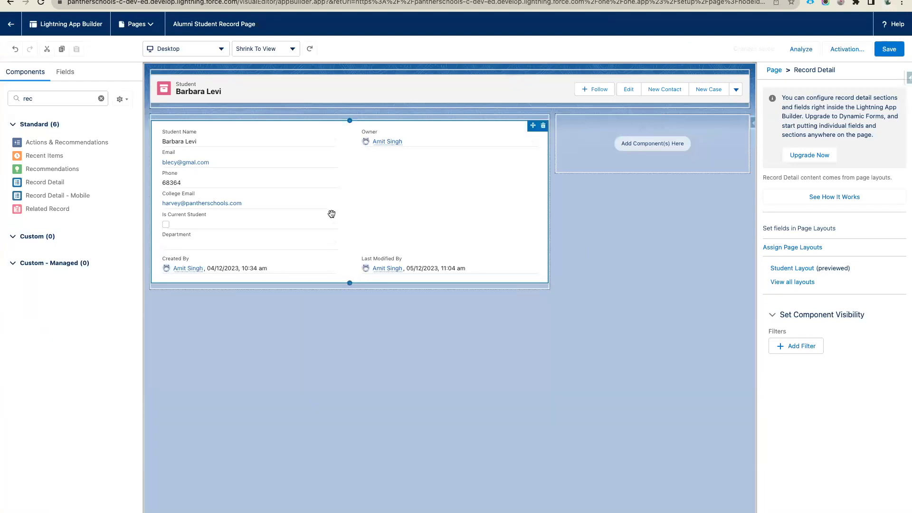
- Start a new Alumni-type student record from the Students list
{"action": "key", "text": "ctrl+Right"}
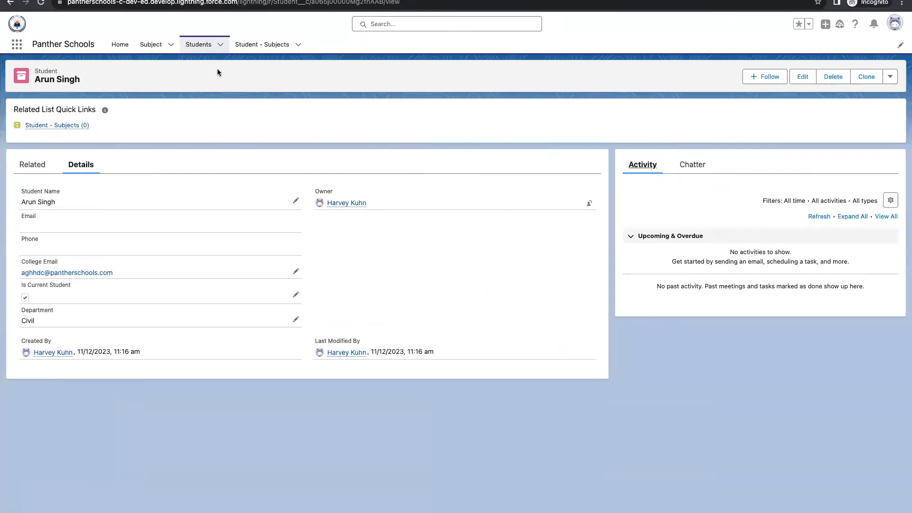
{"action": "left_click", "coordinate": [199, 44]}
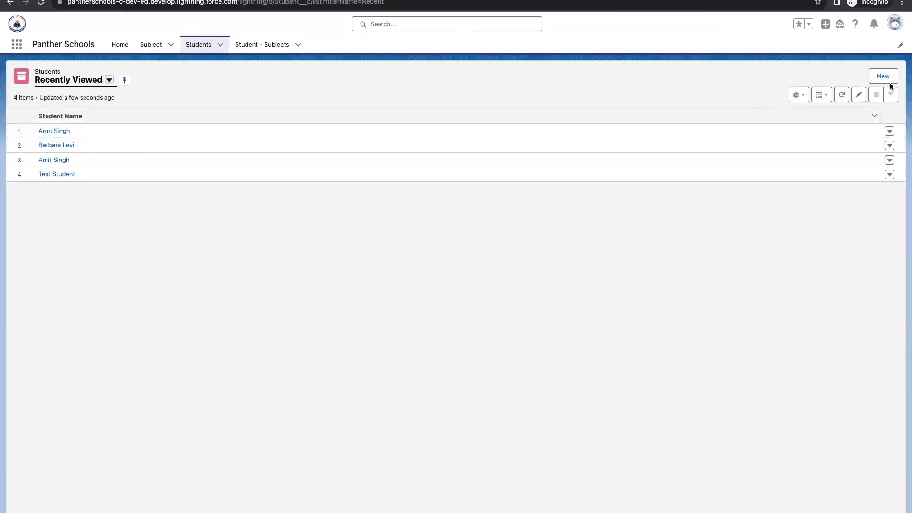
{"action": "left_click", "coordinate": [889, 77]}
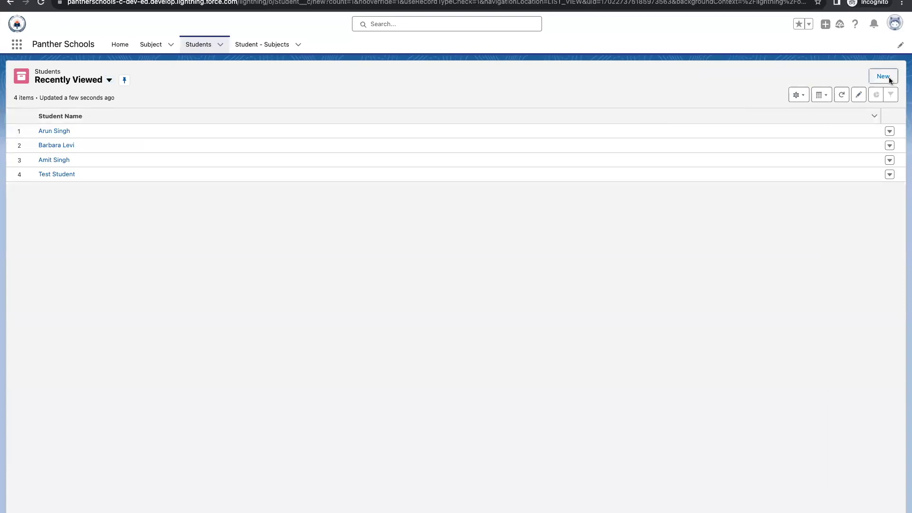
{"action": "left_click", "coordinate": [633, 332]}
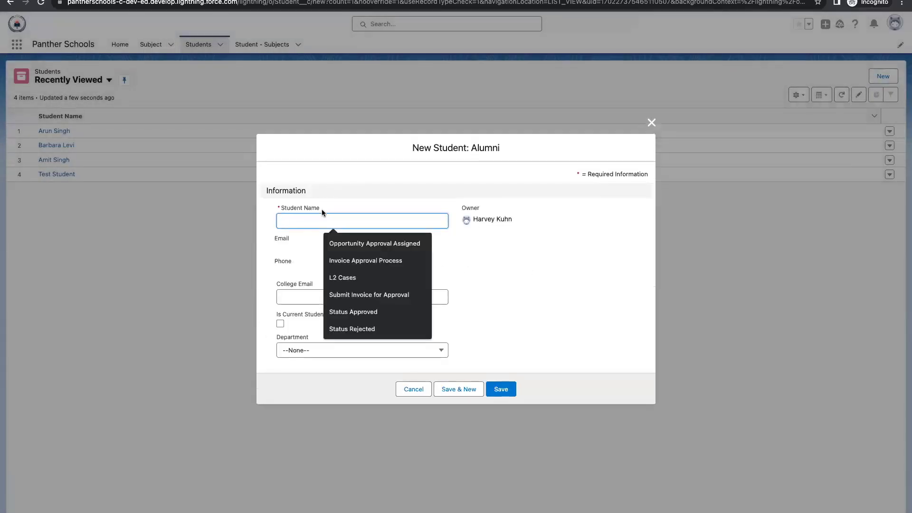
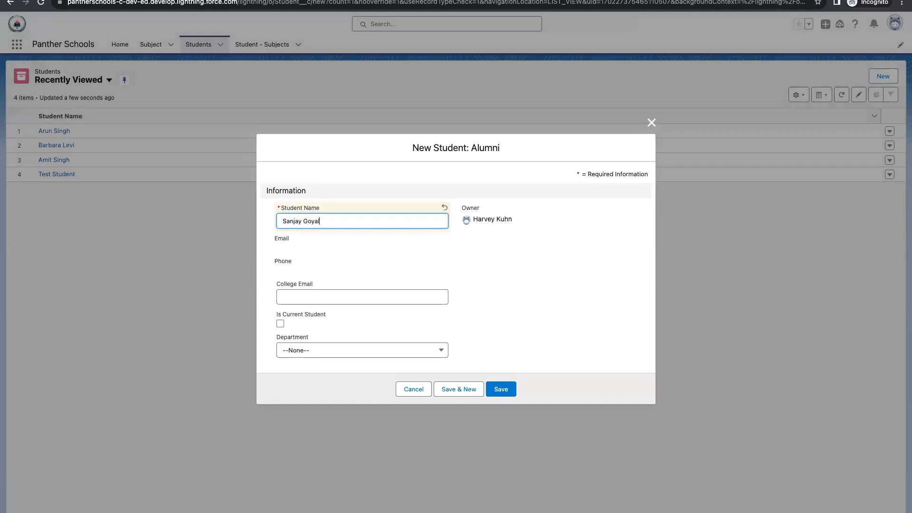
- Enter the student's name and college e-mail, mark current, set department Mechanical, and save
{"action": "left_click", "coordinate": [326, 295]}
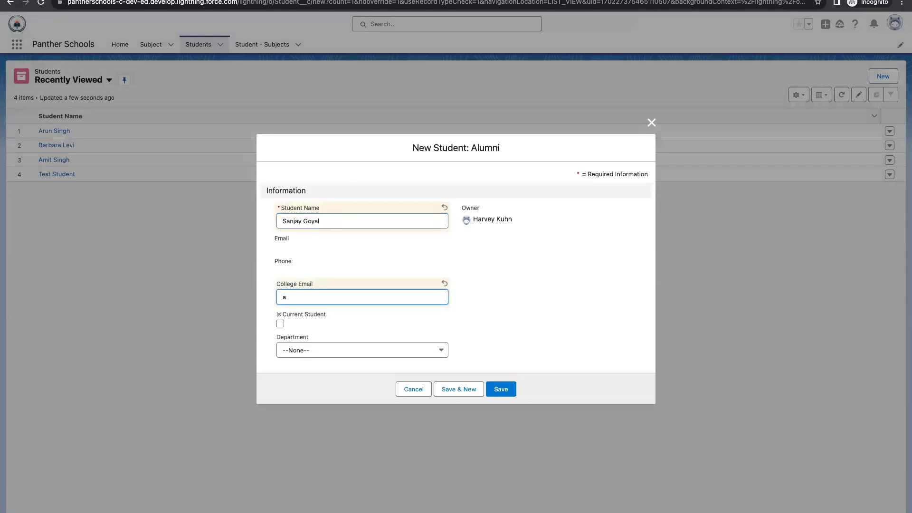
{"action": "left_click", "coordinate": [280, 324]}
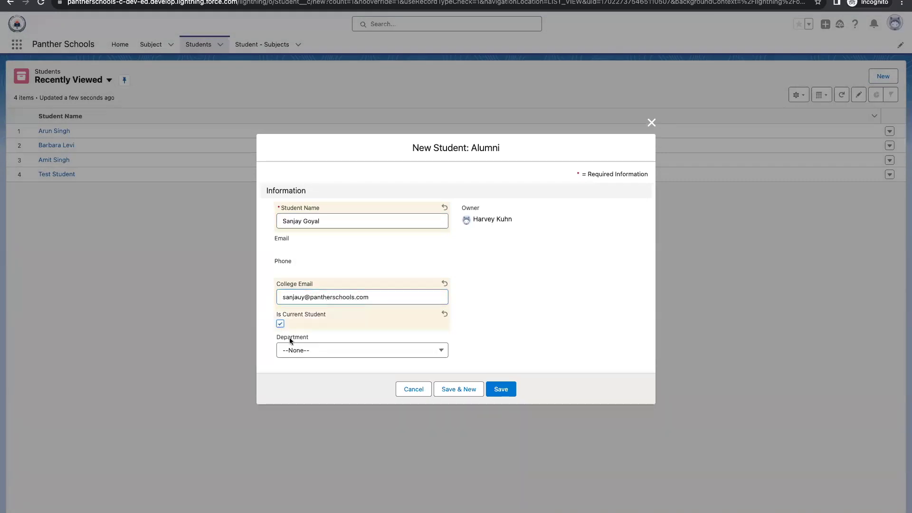
{"action": "left_click", "coordinate": [303, 350]}
{"action": "left_click", "coordinate": [320, 403]}
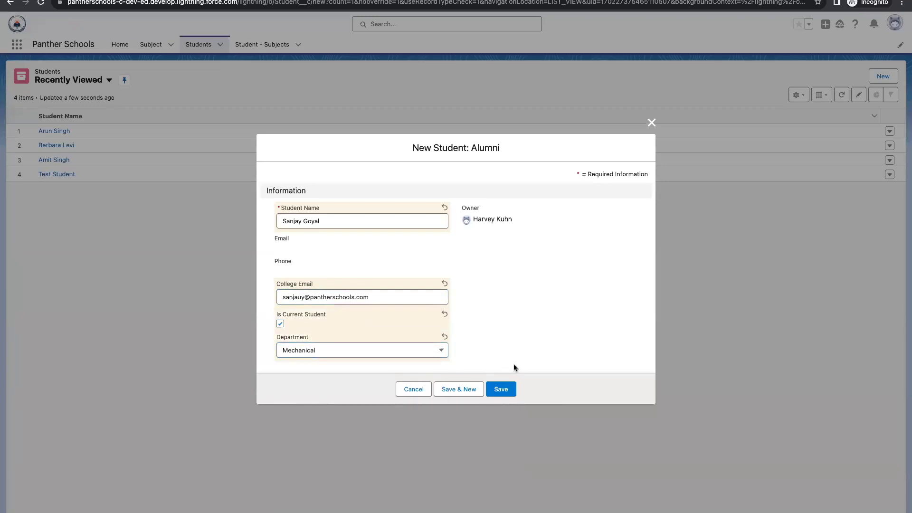
{"action": "left_click", "coordinate": [505, 391]}
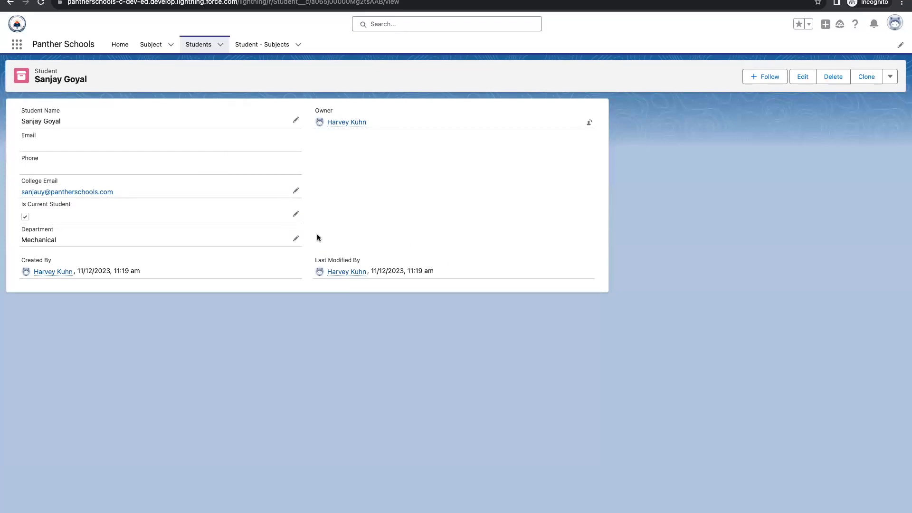
- Clear the Is Current Student checkbox on the new alumni record and save it
{"action": "left_click", "coordinate": [297, 214]}
{"action": "left_click", "coordinate": [29, 247]}
{"action": "left_click", "coordinate": [326, 347]}
- Reload the record, then leave App Builder for the Setup list of Lightning pages
{"action": "left_click", "coordinate": [40, 2]}
{"action": "key", "text": "ctrl+Left"}
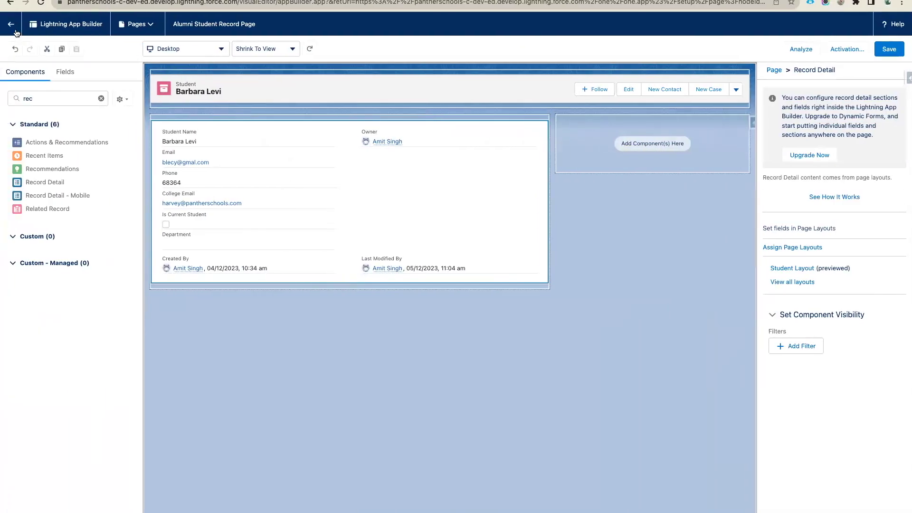
{"action": "left_click", "coordinate": [13, 29]}
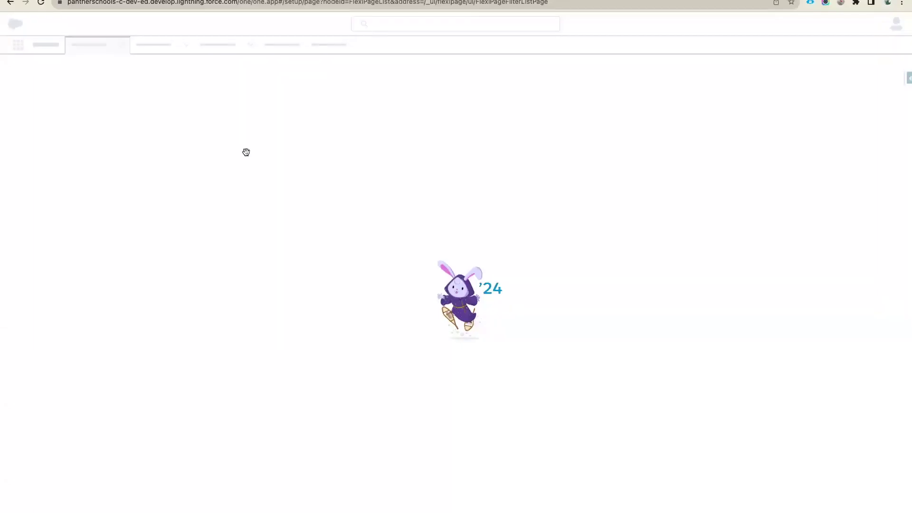
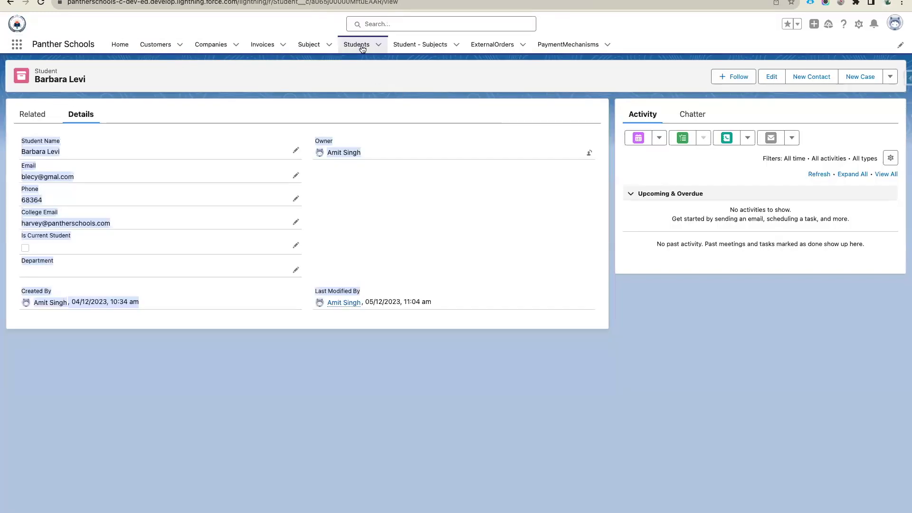
- Open a student's record from the All Students list view
{"action": "left_click", "coordinate": [362, 48]}
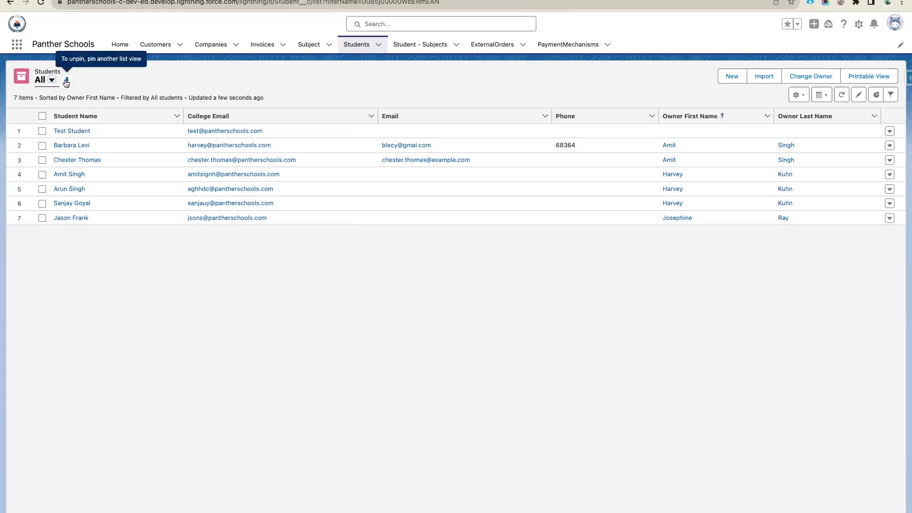
{"action": "left_click", "coordinate": [68, 190]}
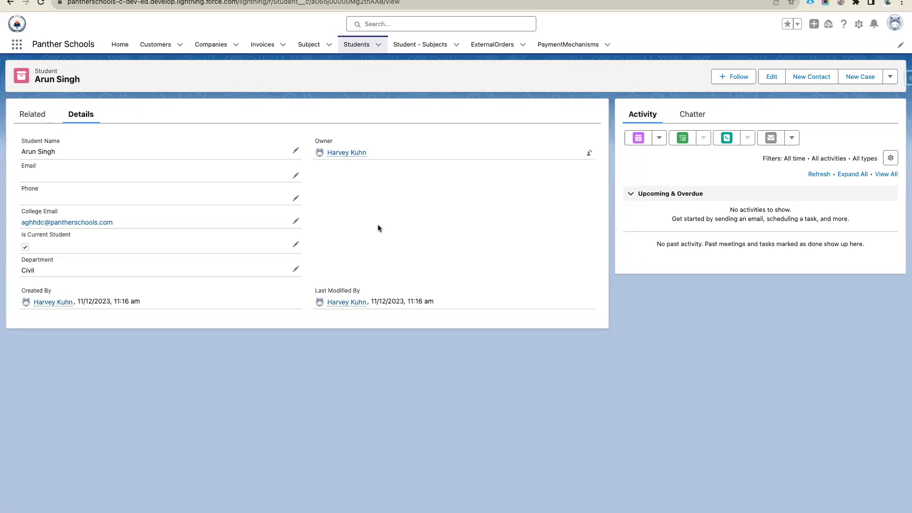
- Open the Student Record Page in Lightning App Builder and save it without activating
{"action": "left_click", "coordinate": [859, 25]}
{"action": "left_click", "coordinate": [808, 128]}
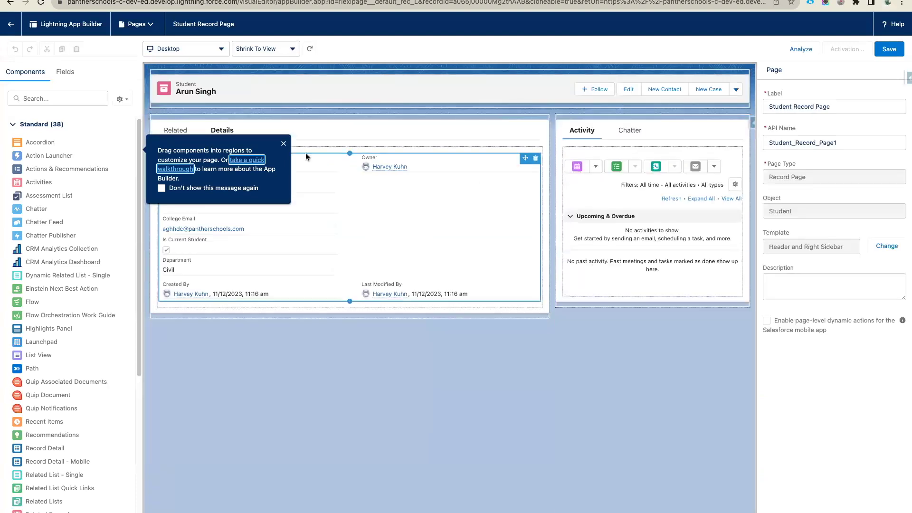
{"action": "left_click", "coordinate": [283, 144]}
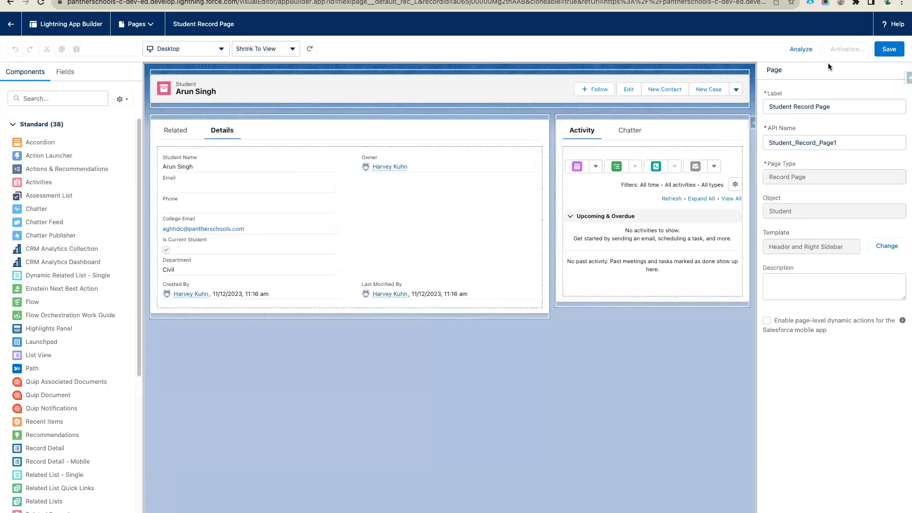
{"action": "left_click", "coordinate": [887, 52]}
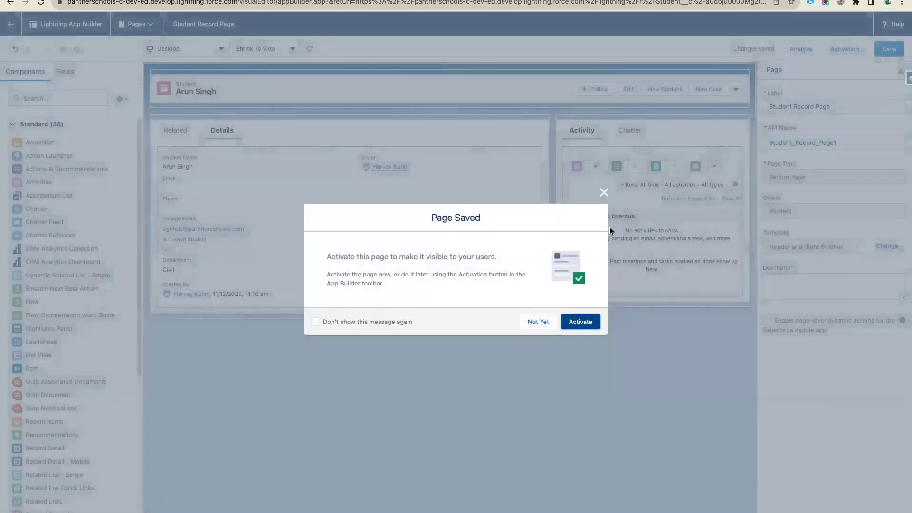
{"action": "left_click", "coordinate": [604, 192]}
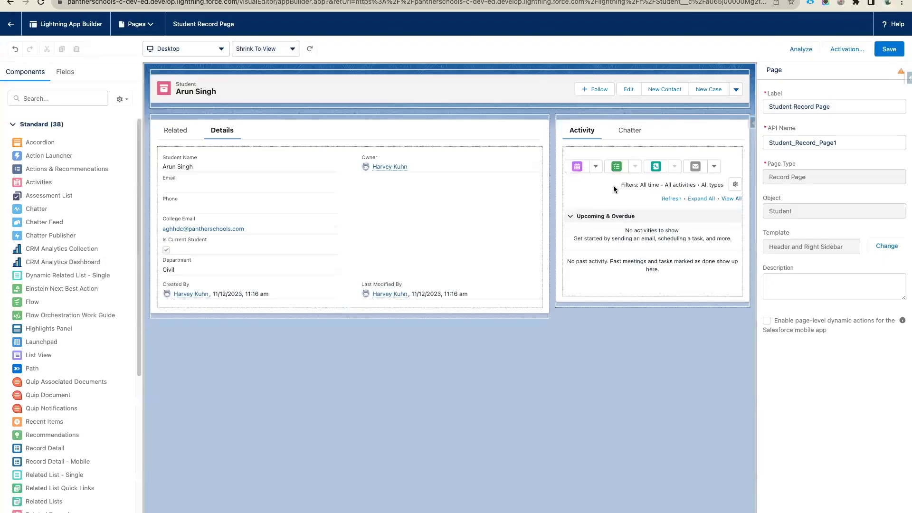
- Browse the app, record type and profile activation options, then close without assigning
{"action": "left_click", "coordinate": [842, 52]}
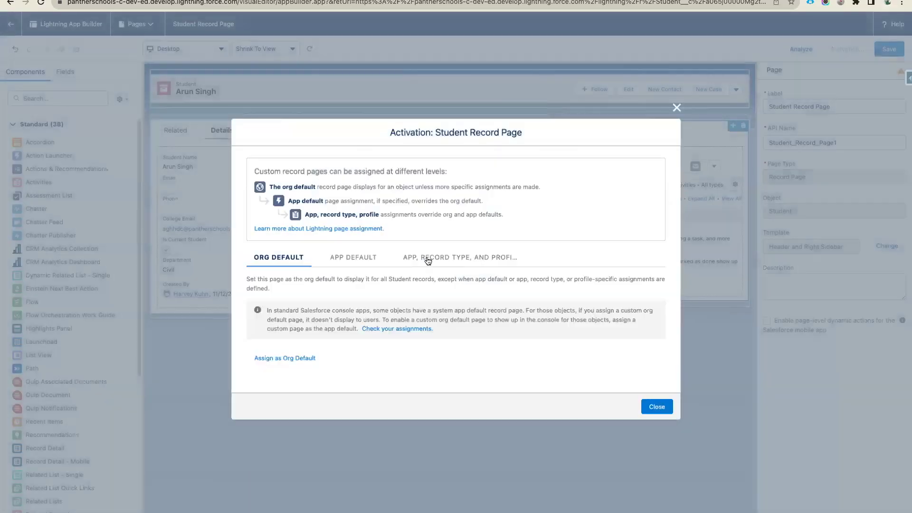
{"action": "left_click", "coordinate": [432, 261]}
{"action": "left_click", "coordinate": [348, 307]}
{"action": "scroll", "coordinate": [406, 280], "scroll_direction": "down", "scroll_amount": 3}
{"action": "scroll", "coordinate": [407, 280], "scroll_direction": "up", "scroll_amount": 3}
{"action": "scroll", "coordinate": [407, 280], "scroll_direction": "down", "scroll_amount": 3}
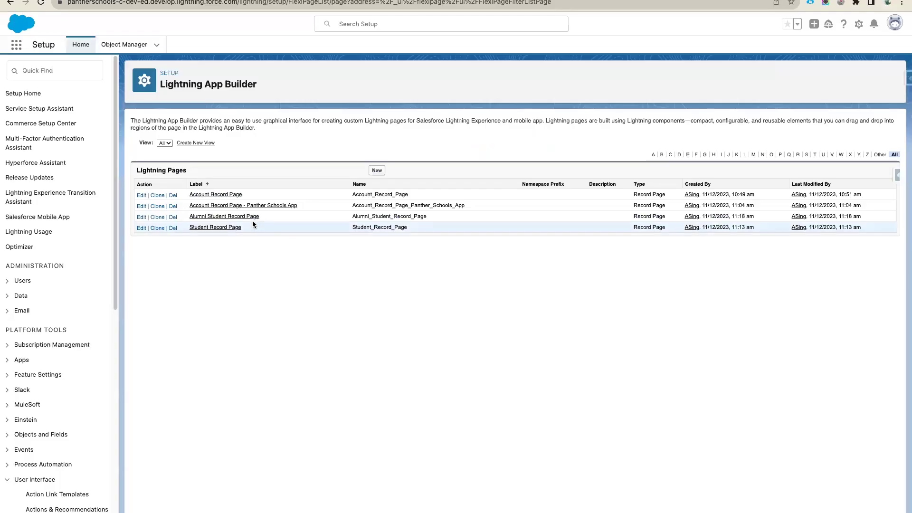
{"action": "left_click_drag", "start_coordinate": [250, 226], "coordinate": [187, 228]}
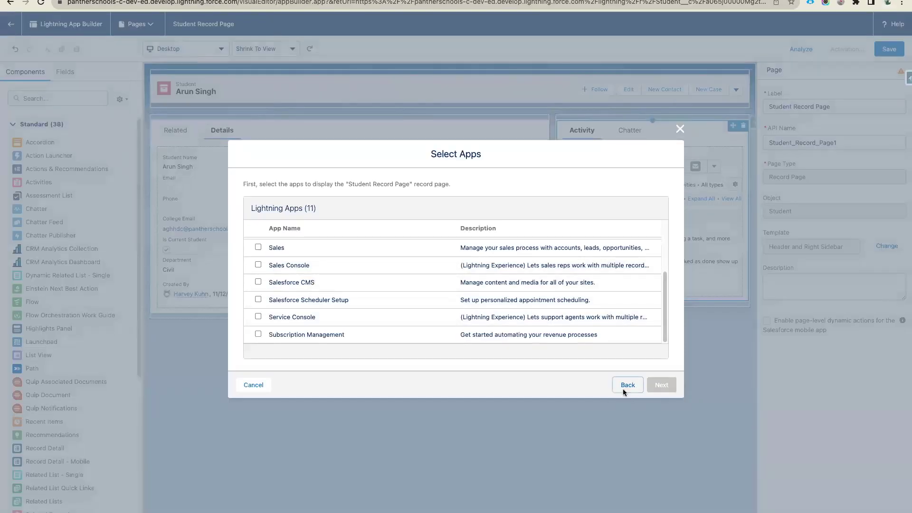
{"action": "left_click", "coordinate": [624, 387]}
{"action": "left_click", "coordinate": [680, 104]}
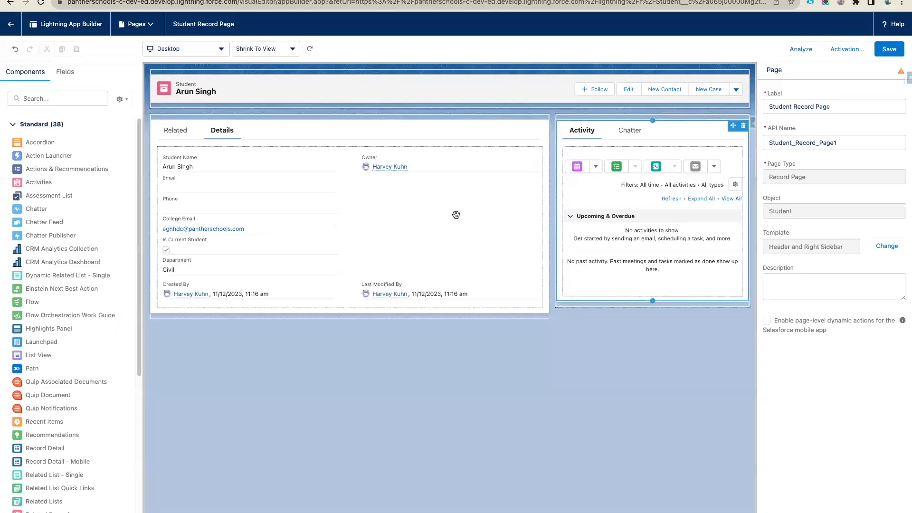
{"action": "left_click", "coordinate": [62, 100]}
- Place Related List Quick Links and a Related List - Single component under the student header
{"action": "type", "text": "rela"}
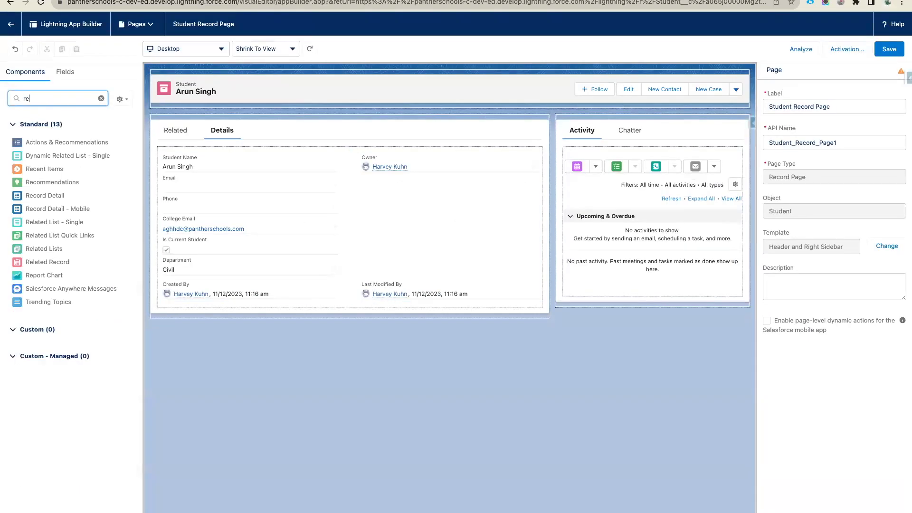
{"action": "left_click", "coordinate": [66, 156]}
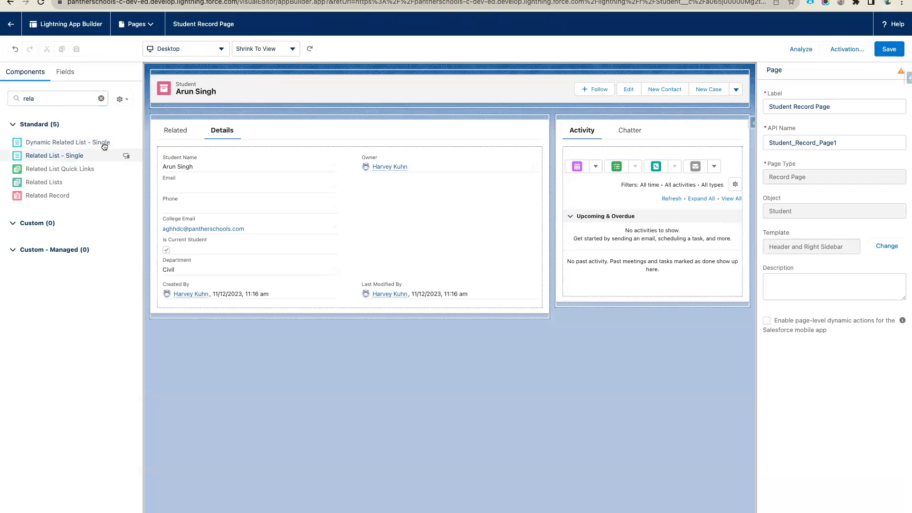
{"action": "left_click_drag", "start_coordinate": [54, 172], "coordinate": [259, 97]}
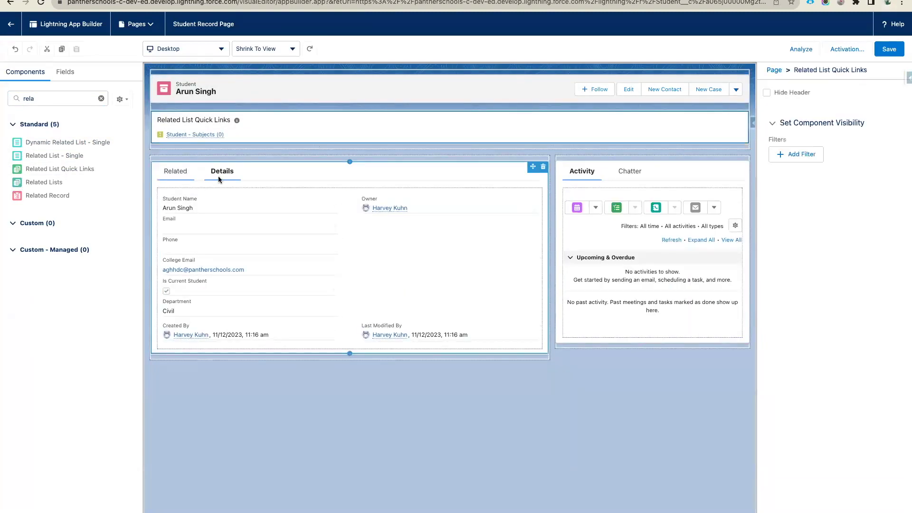
{"action": "left_click_drag", "start_coordinate": [65, 156], "coordinate": [280, 142]}
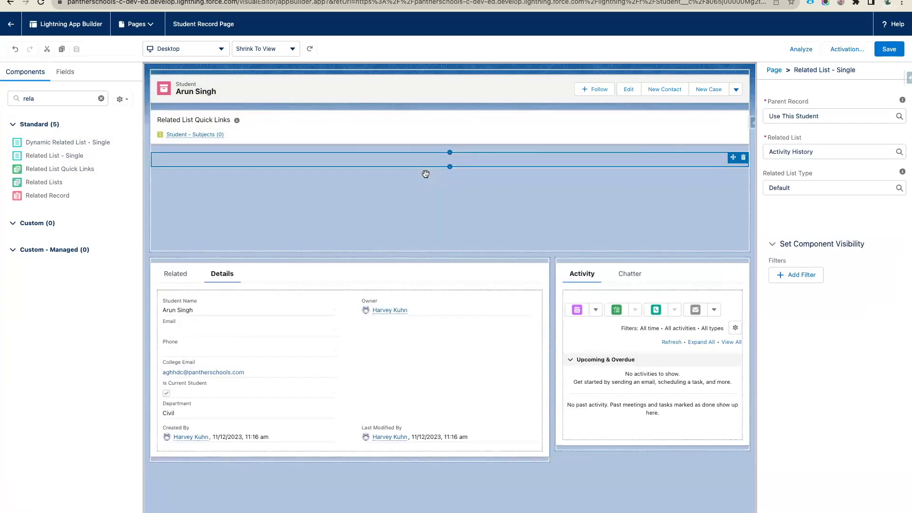
- Set the single related list to show Student - Subjects
{"action": "left_click", "coordinate": [826, 148]}
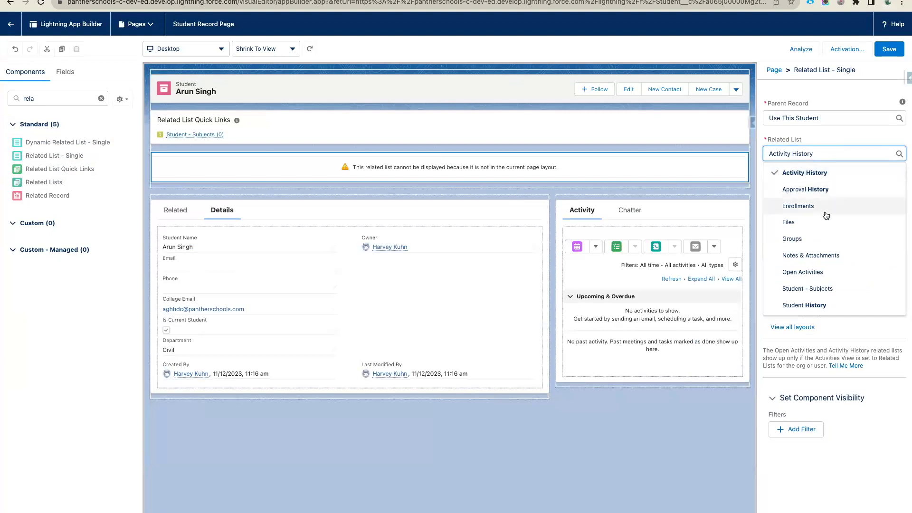
{"action": "left_click", "coordinate": [809, 288]}
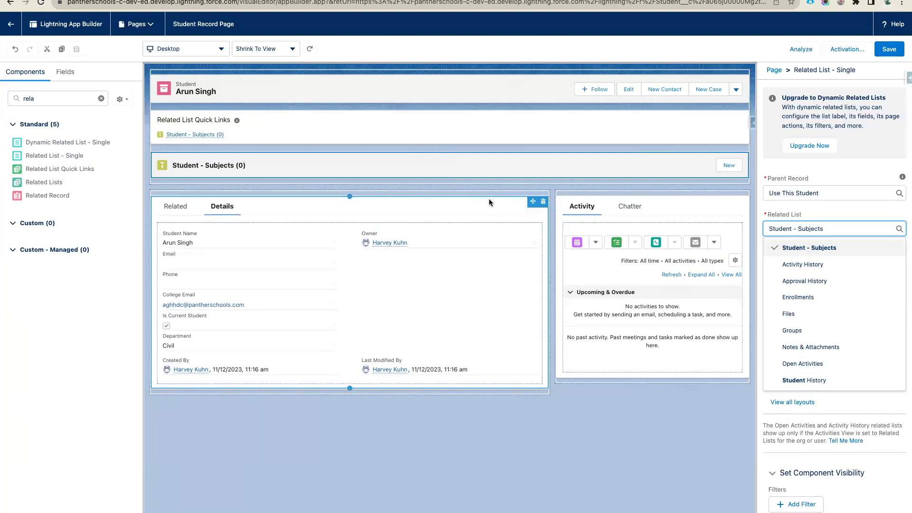
{"action": "left_click", "coordinate": [750, 230]}
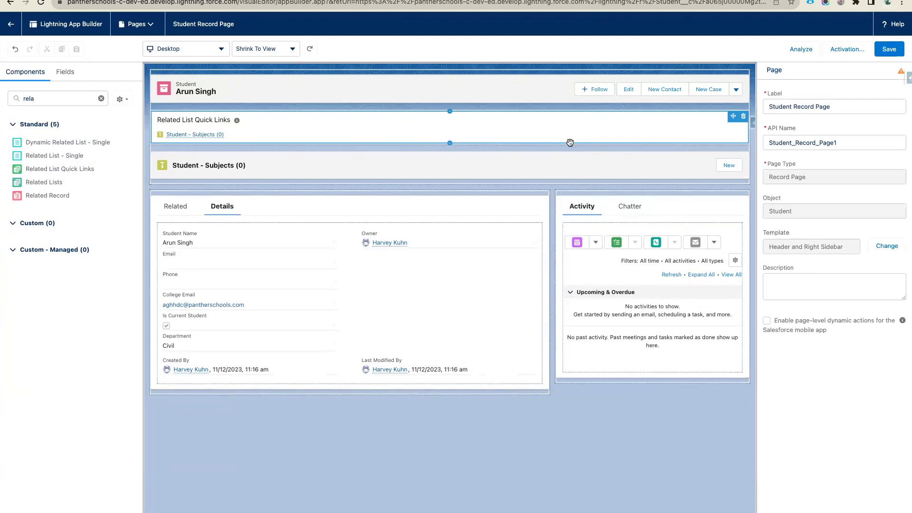
{"action": "left_click", "coordinate": [343, 166]}
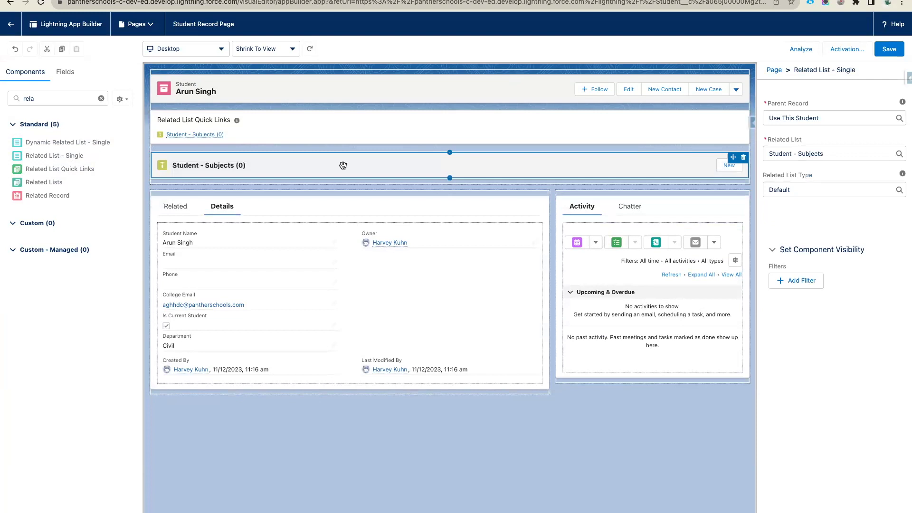
- Add a visibility filter to Related List Quick Links and set its type to Advanced
{"action": "left_click", "coordinate": [324, 131]}
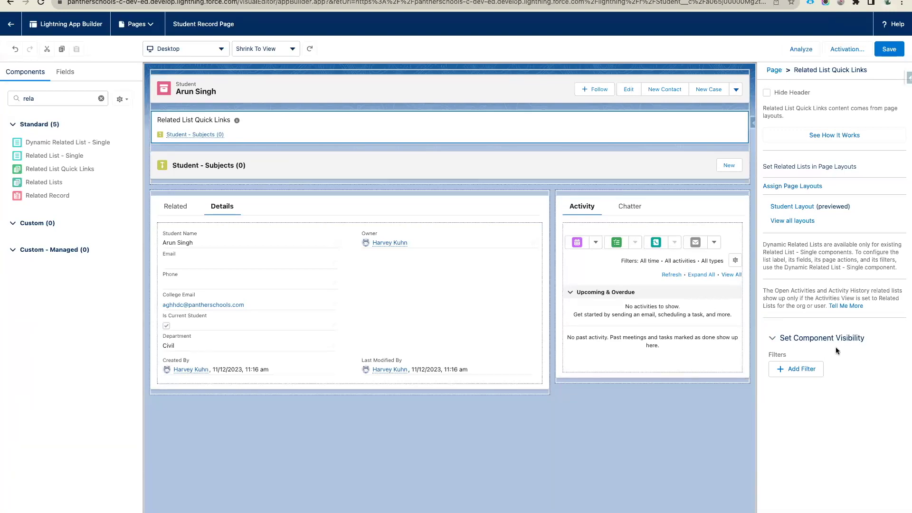
{"action": "left_click", "coordinate": [801, 370]}
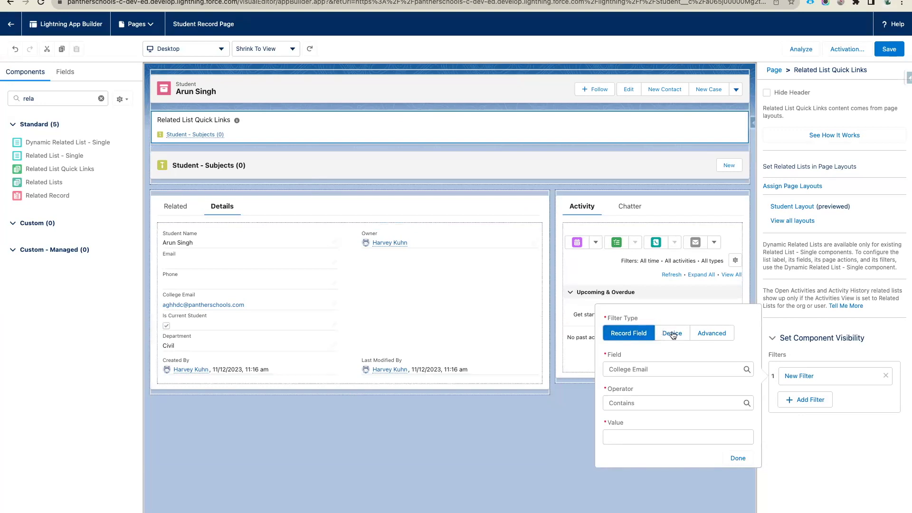
{"action": "left_click", "coordinate": [672, 334]}
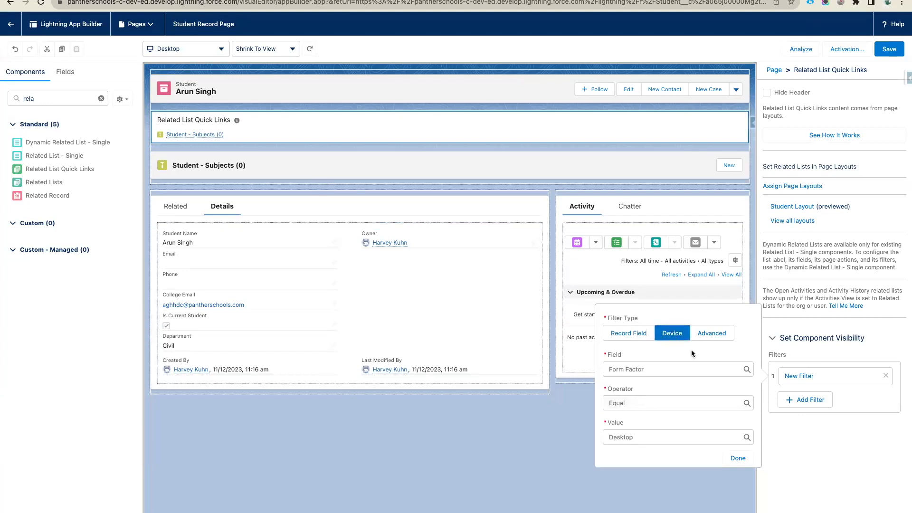
{"action": "left_click", "coordinate": [712, 336]}
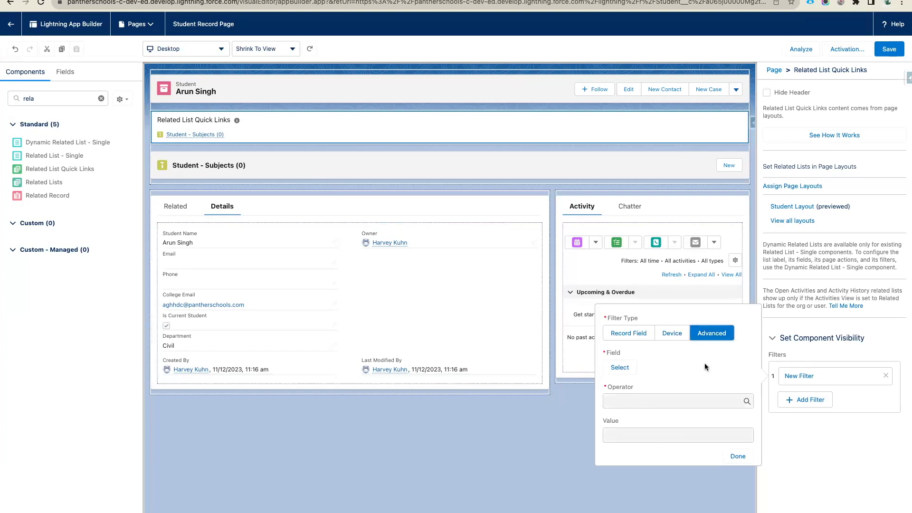
{"action": "left_click", "coordinate": [636, 336]}
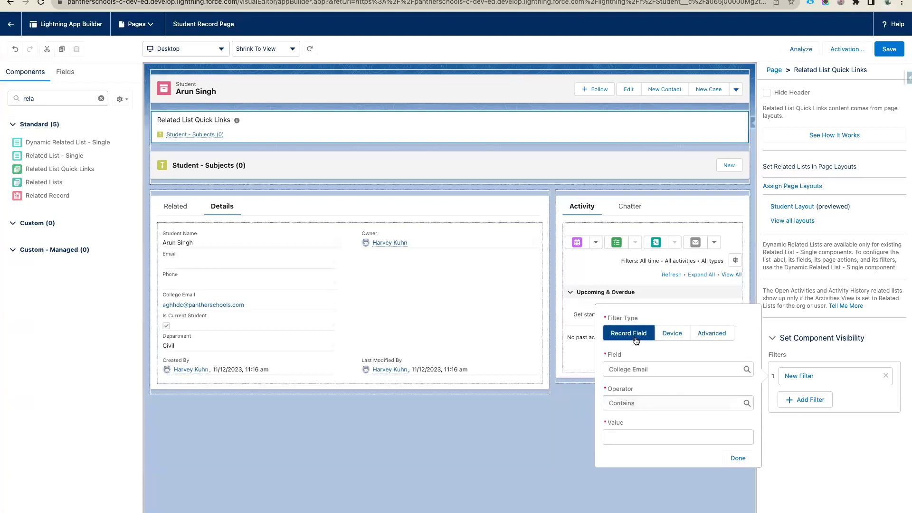
{"action": "left_click", "coordinate": [642, 369]}
{"action": "triple_click", "coordinate": [644, 369]}
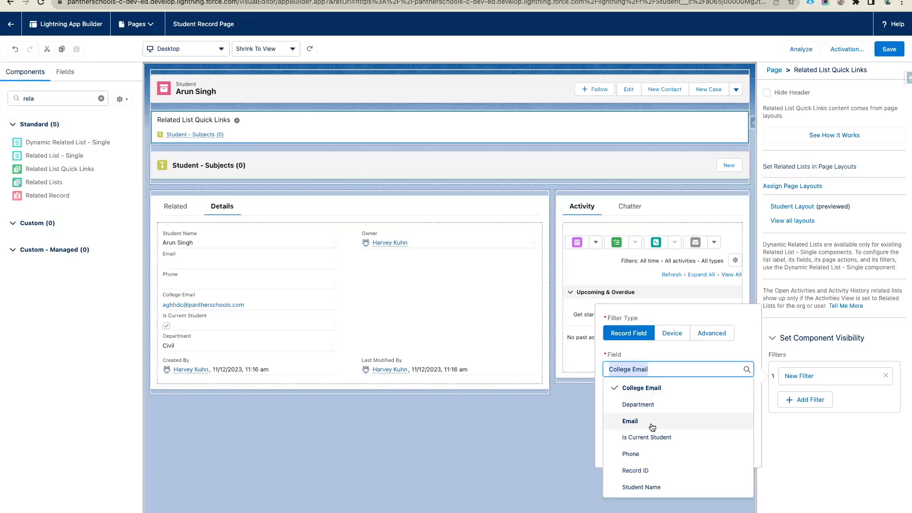
{"action": "type", "text": "Rec"}
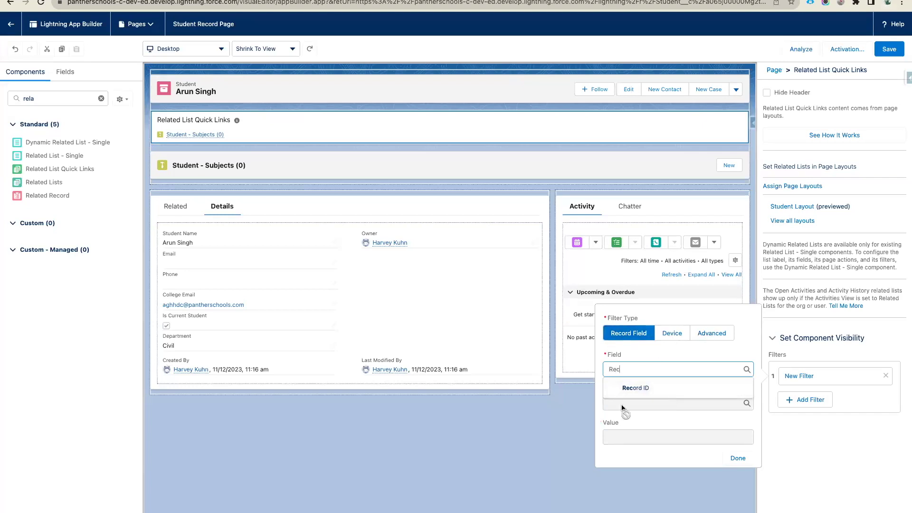
{"action": "left_click", "coordinate": [713, 335]}
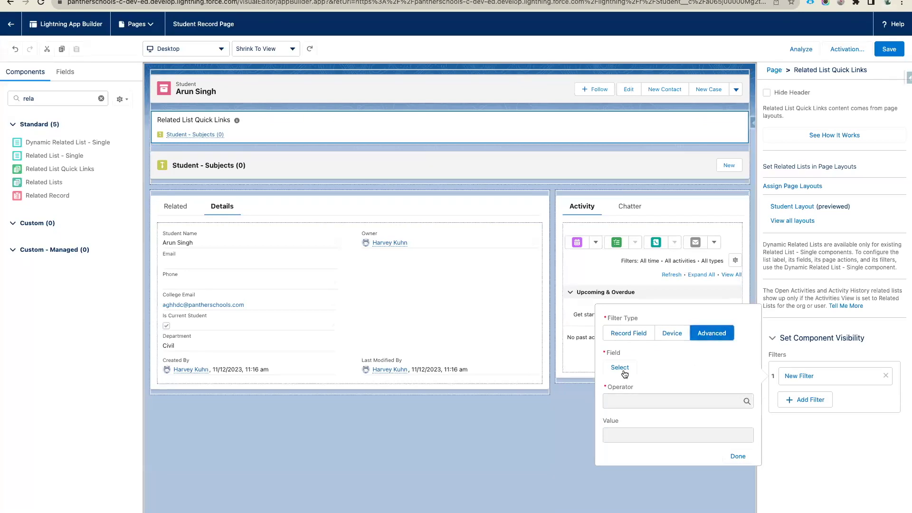
- Choose Record > Record Type > Name as the filter field
{"action": "left_click", "coordinate": [614, 370]}
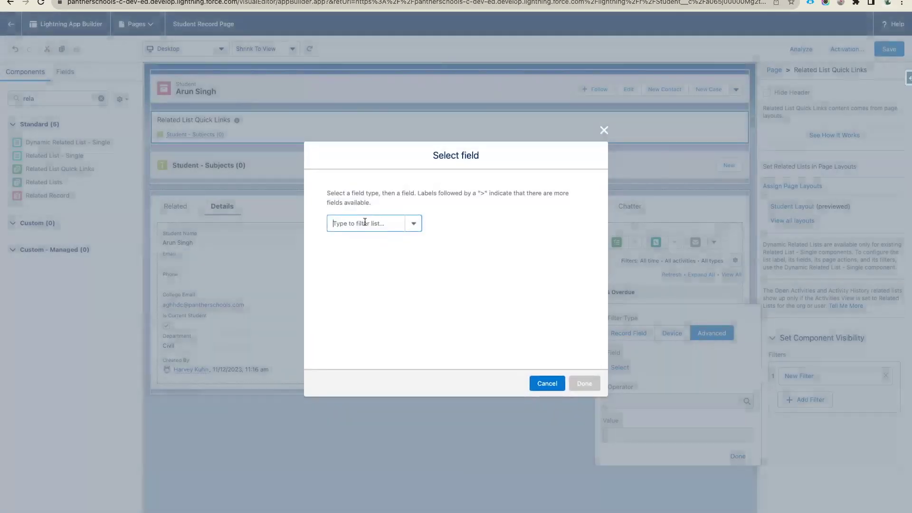
{"action": "left_click", "coordinate": [361, 230]}
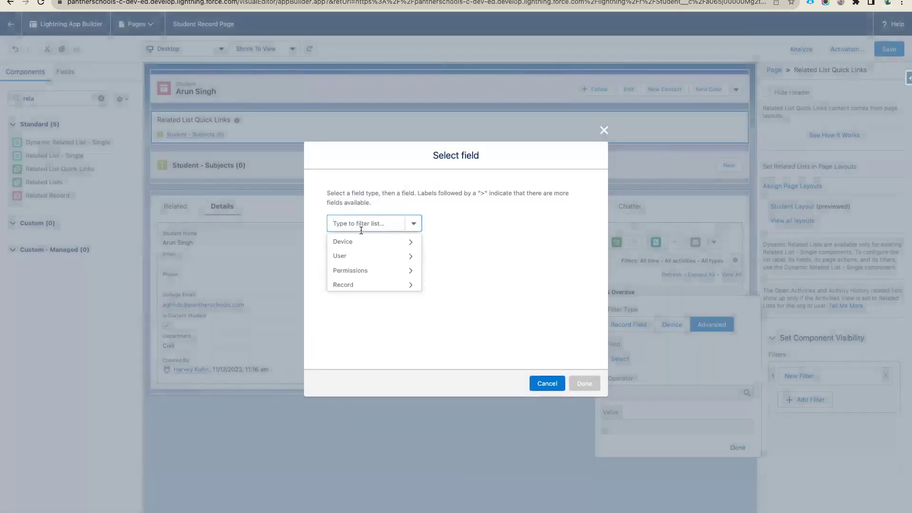
{"action": "left_click", "coordinate": [356, 285]}
{"action": "left_click", "coordinate": [396, 227]}
{"action": "type", "text": "Rec"}
{"action": "left_click", "coordinate": [404, 257]}
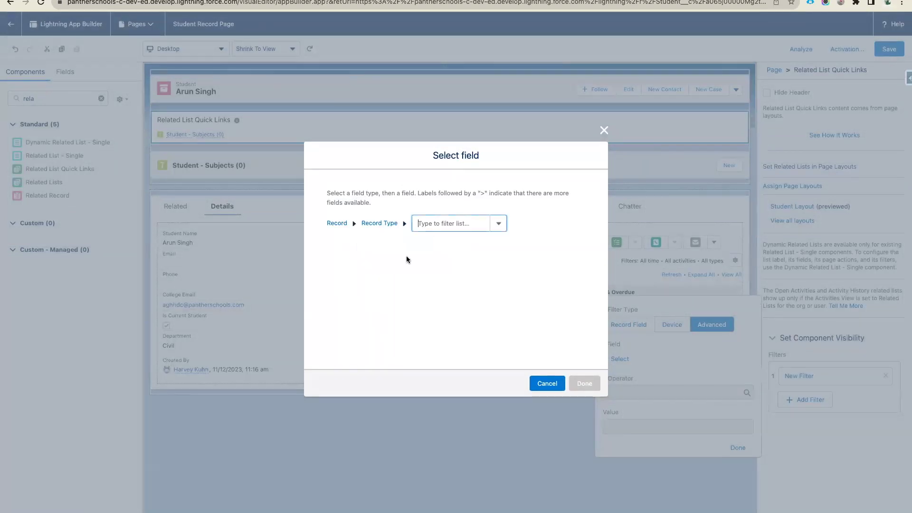
{"action": "left_click", "coordinate": [453, 224]}
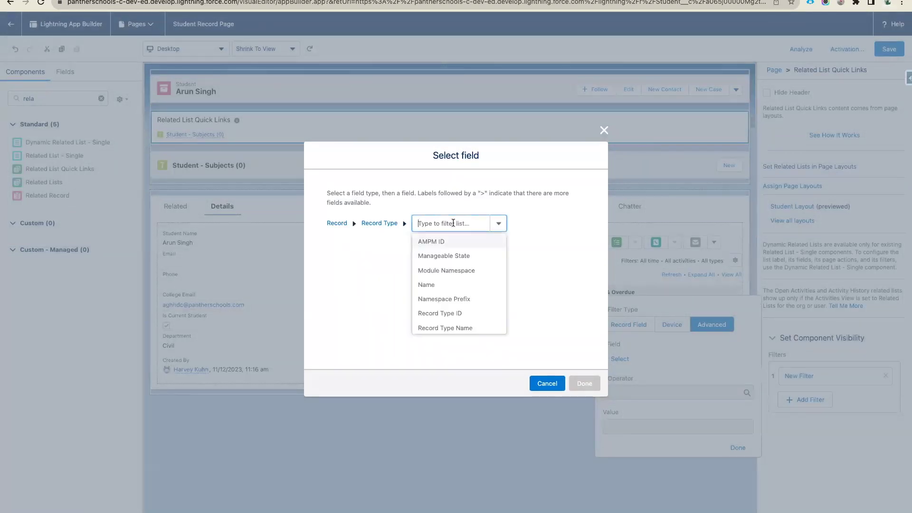
{"action": "left_click", "coordinate": [443, 282]}
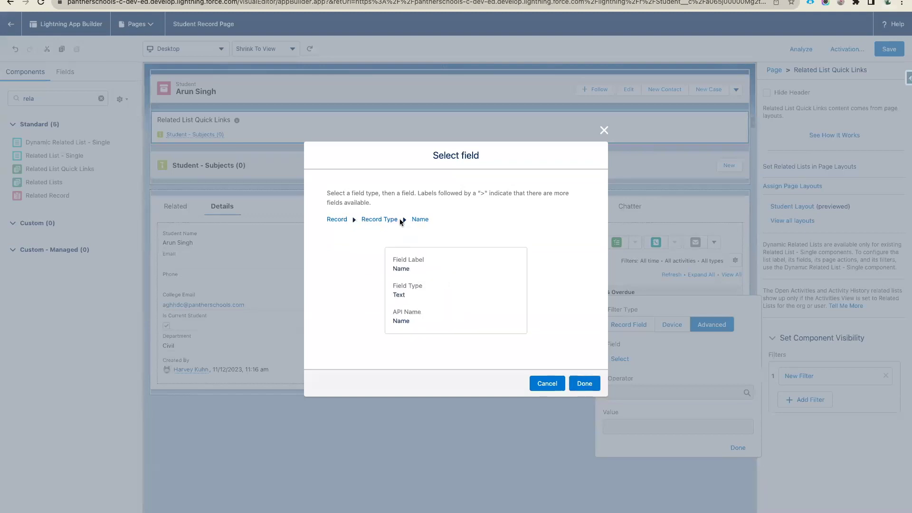
{"action": "left_click", "coordinate": [580, 384]}
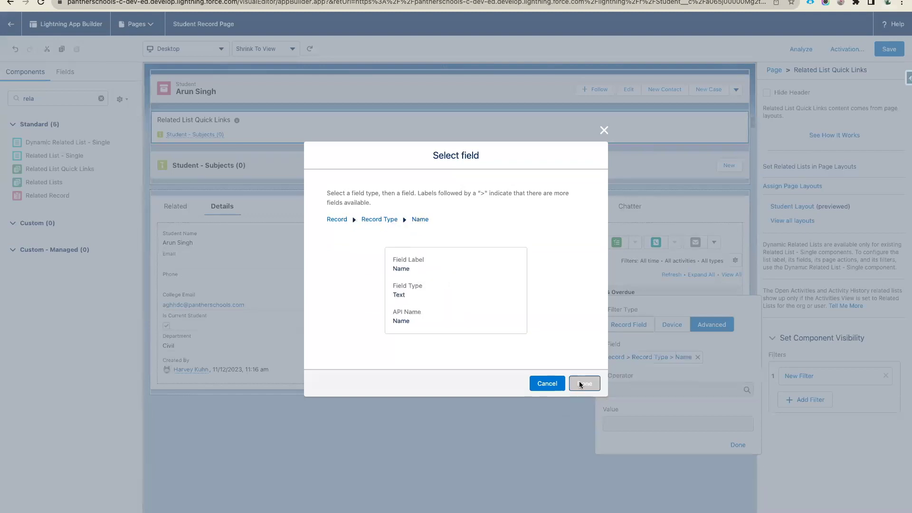
- Set the filter operator to Equal with value 'Student' and finish the filter
{"action": "left_click", "coordinate": [632, 390]}
{"action": "left_click", "coordinate": [632, 419]}
{"action": "left_click", "coordinate": [621, 421]}
{"action": "type", "text": "Student"}
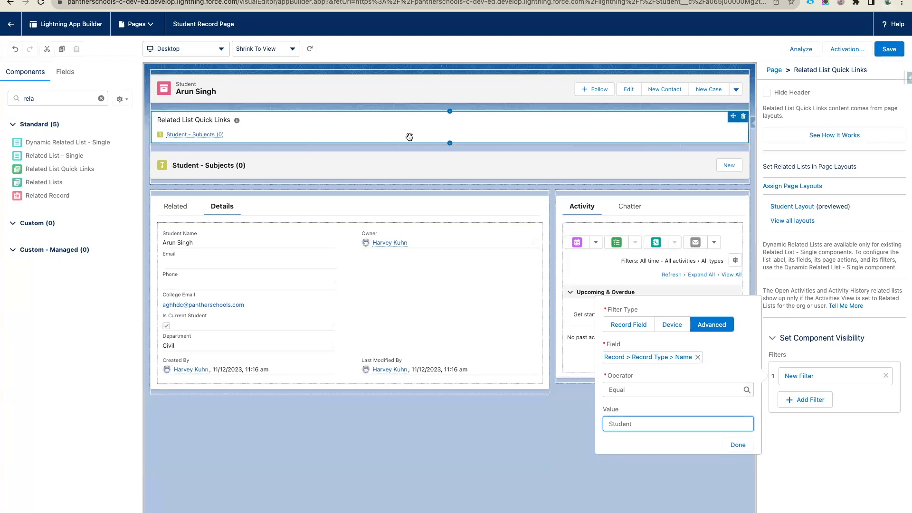
{"action": "left_click", "coordinate": [734, 446]}
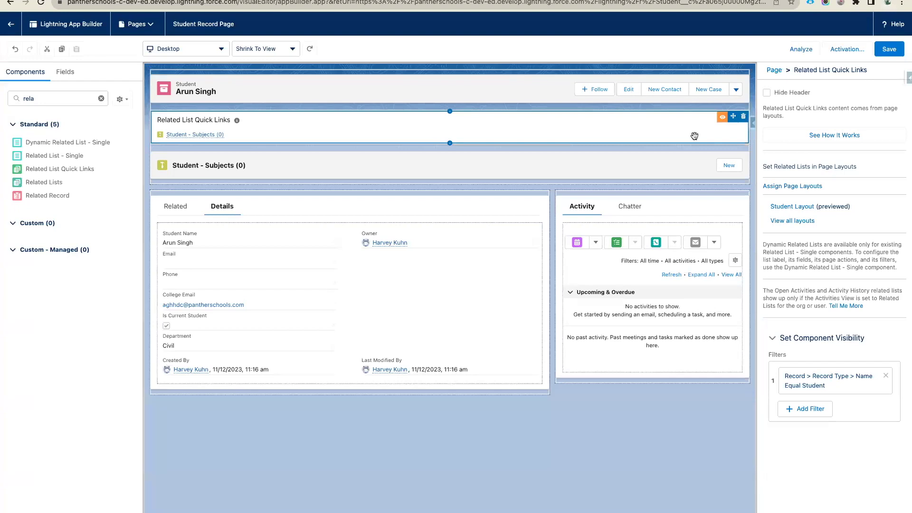
- Add an Advanced-type visibility filter to the Student - Subjects component
{"action": "left_click", "coordinate": [660, 169]}
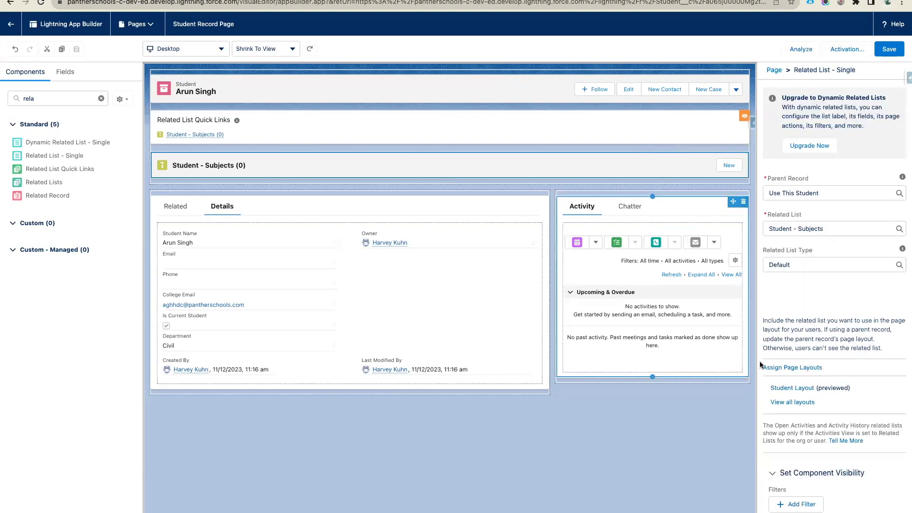
{"action": "left_click", "coordinate": [801, 506]}
{"action": "left_click", "coordinate": [713, 406]}
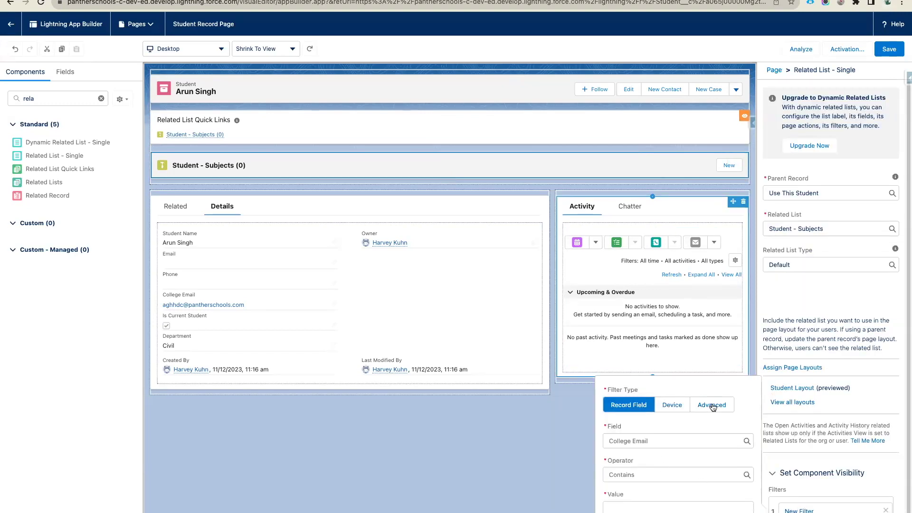
- Choose Record > Record Type > Name as the filter field
{"action": "left_click", "coordinate": [640, 441]}
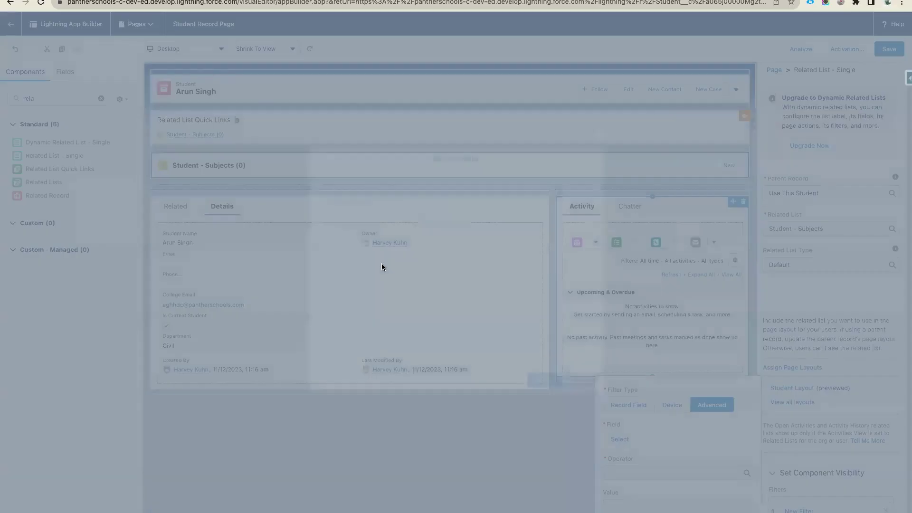
{"action": "left_click", "coordinate": [412, 228]}
{"action": "left_click", "coordinate": [362, 273]}
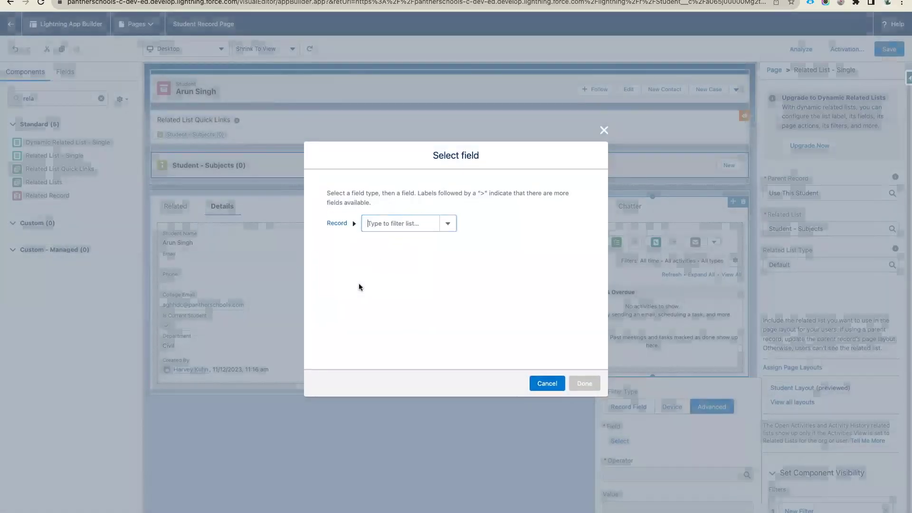
{"action": "left_click", "coordinate": [443, 224]}
{"action": "type", "text": "r"}
{"action": "left_click", "coordinate": [406, 253]}
{"action": "left_click", "coordinate": [479, 223]}
{"action": "type", "text": "Na"}
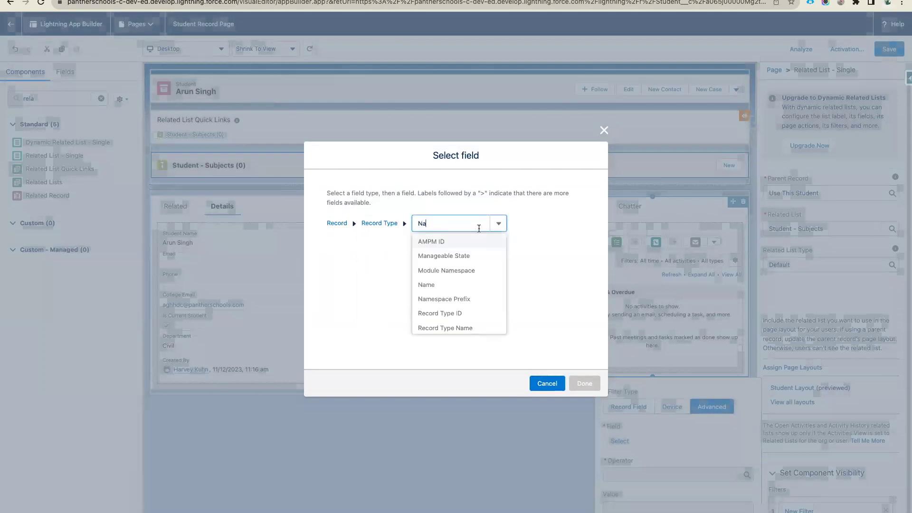
{"action": "left_click", "coordinate": [440, 271]}
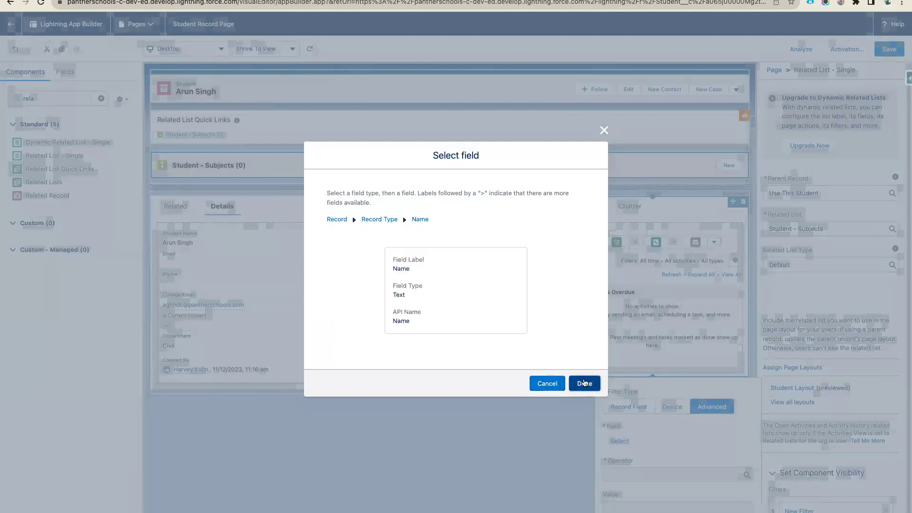
{"action": "left_click", "coordinate": [583, 382]}
- Set the operator to Equal for value Student and apply the filter
{"action": "left_click", "coordinate": [634, 472]}
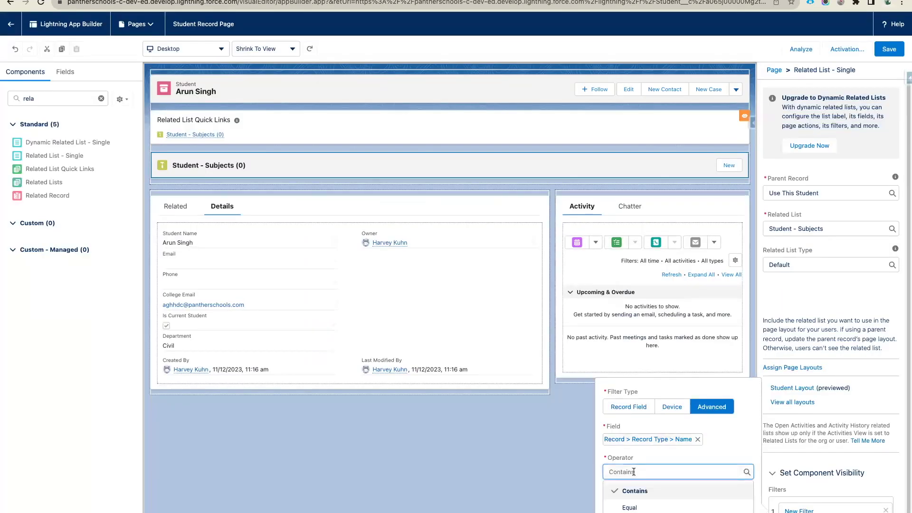
{"action": "scroll", "coordinate": [665, 496], "scroll_direction": "up", "scroll_amount": 1}
{"action": "left_click", "coordinate": [633, 490]}
{"action": "left_click", "coordinate": [625, 505]}
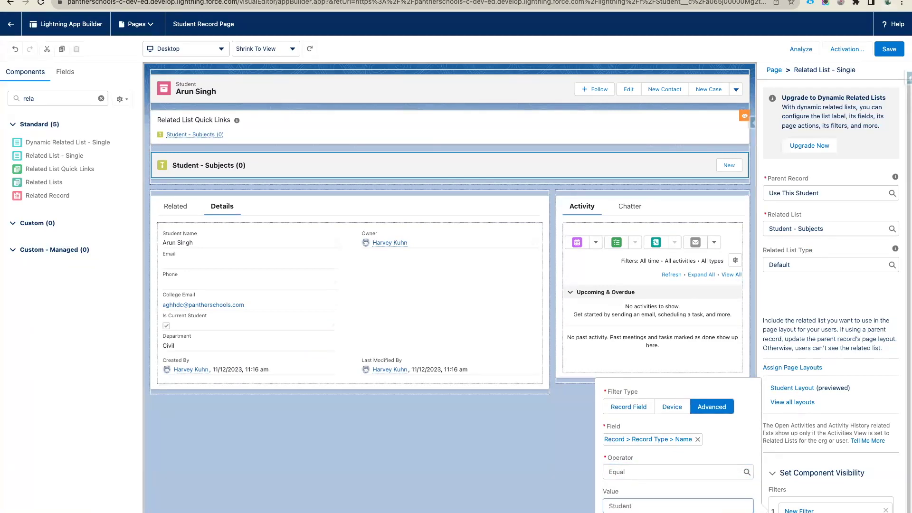
{"action": "key", "text": "Return"}
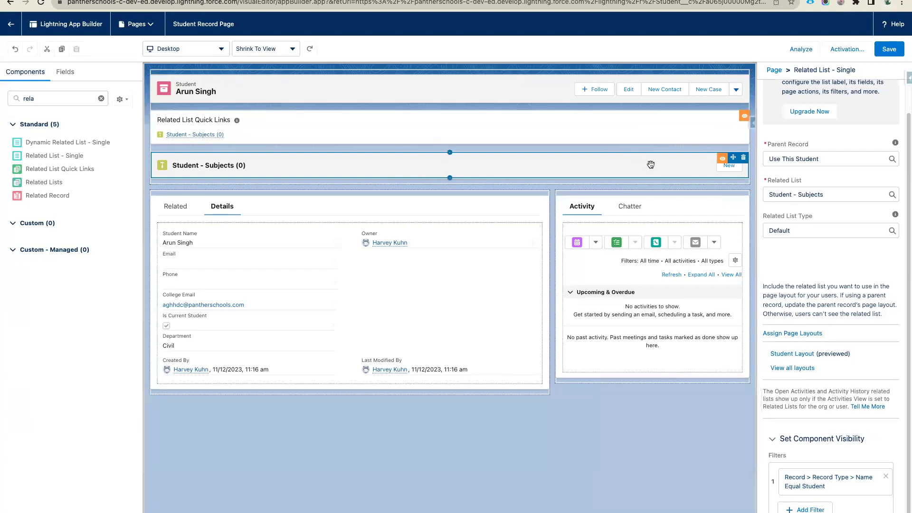
- Save the Student Record Page with both component visibility filters
{"action": "left_click", "coordinate": [892, 53]}
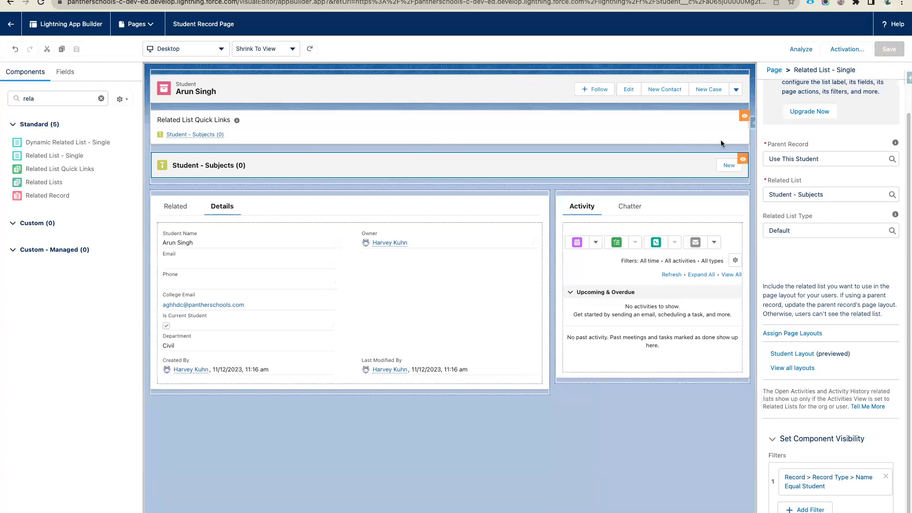
{"action": "left_click", "coordinate": [889, 49]}
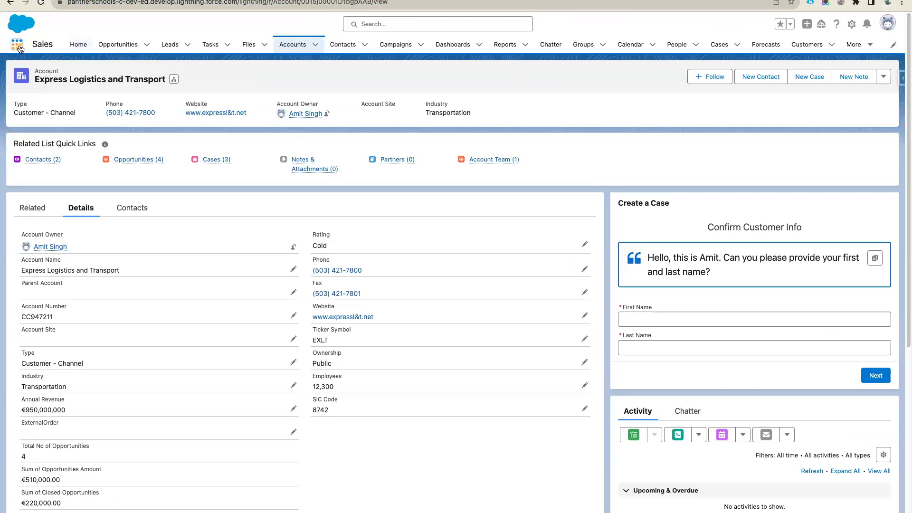
- Launch Panther Schools via the App Launcher ('pan') and open a student from the Students list
{"action": "left_click", "coordinate": [17, 45]}
{"action": "type", "text": "pan"}
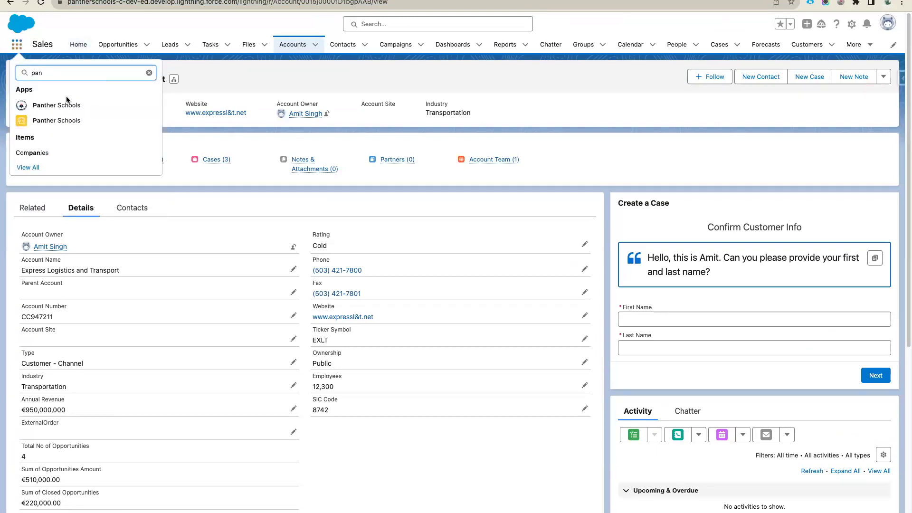
{"action": "left_click", "coordinate": [67, 104]}
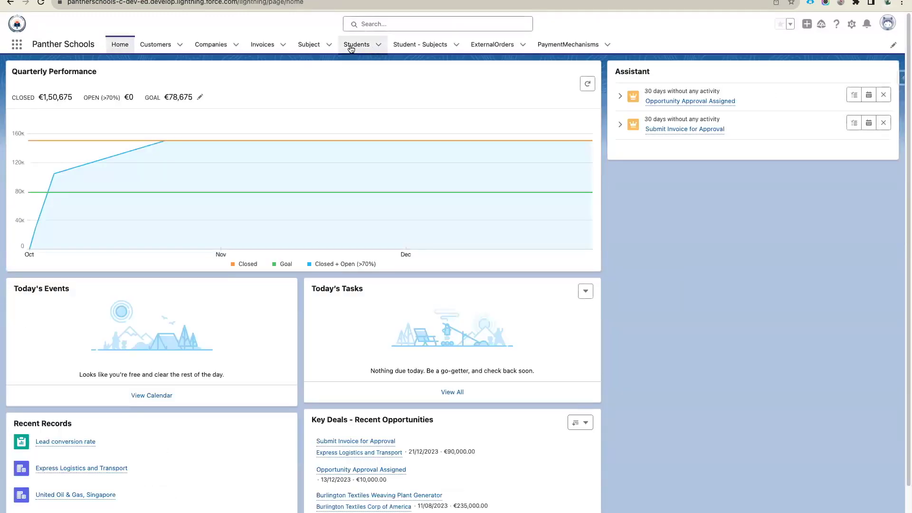
{"action": "left_click", "coordinate": [350, 49]}
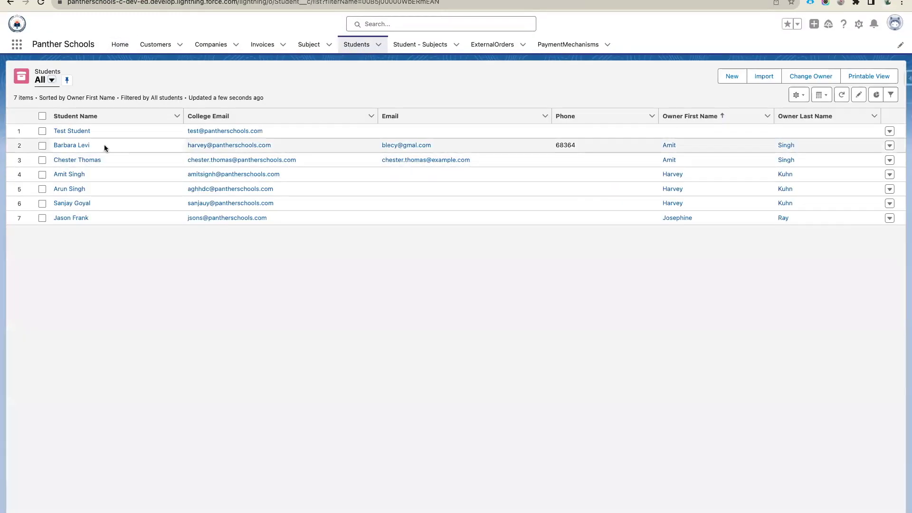
{"action": "left_click", "coordinate": [70, 189]}
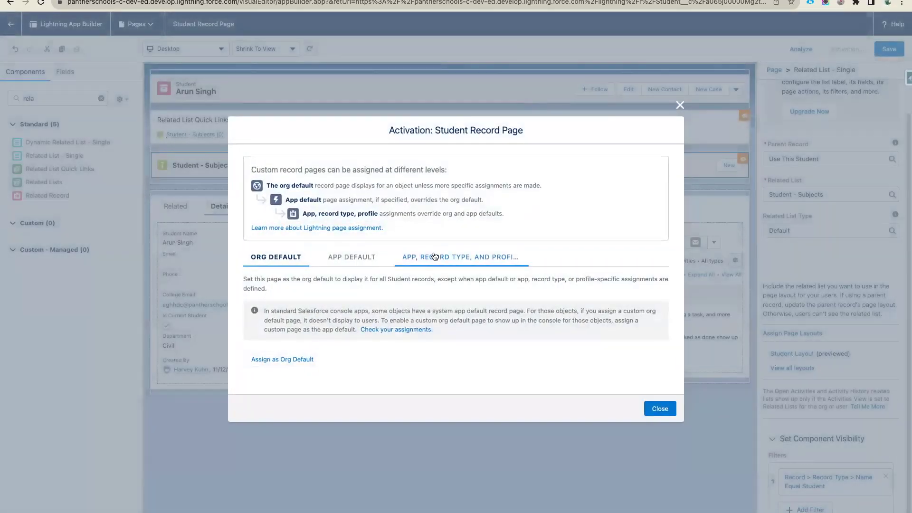
- Assign the page to the Panther Schools app, desktop and phone, and the Student record type
{"action": "left_click", "coordinate": [434, 257]}
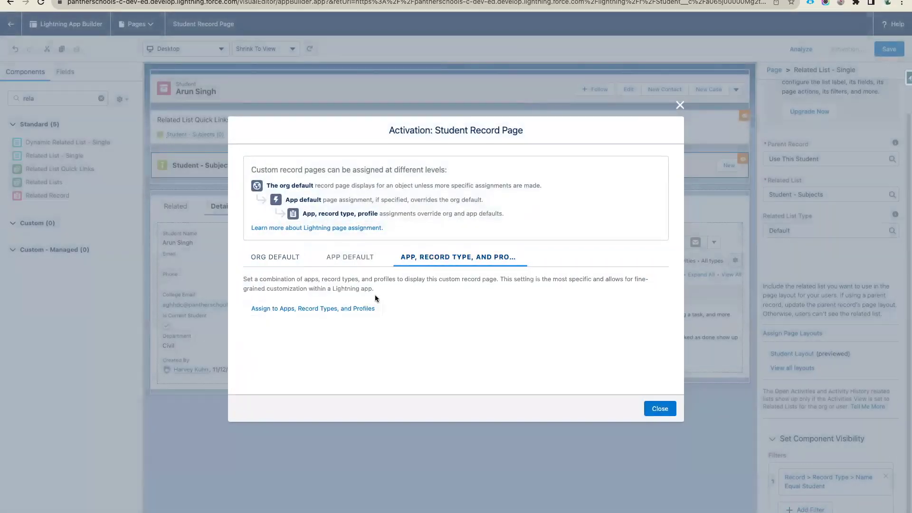
{"action": "left_click", "coordinate": [299, 306]}
{"action": "left_click", "coordinate": [259, 298]}
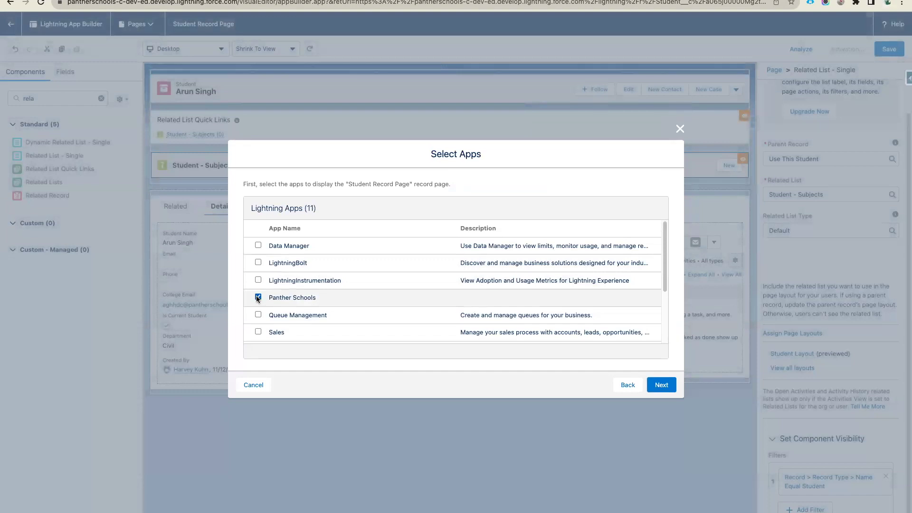
{"action": "left_click", "coordinate": [661, 385]}
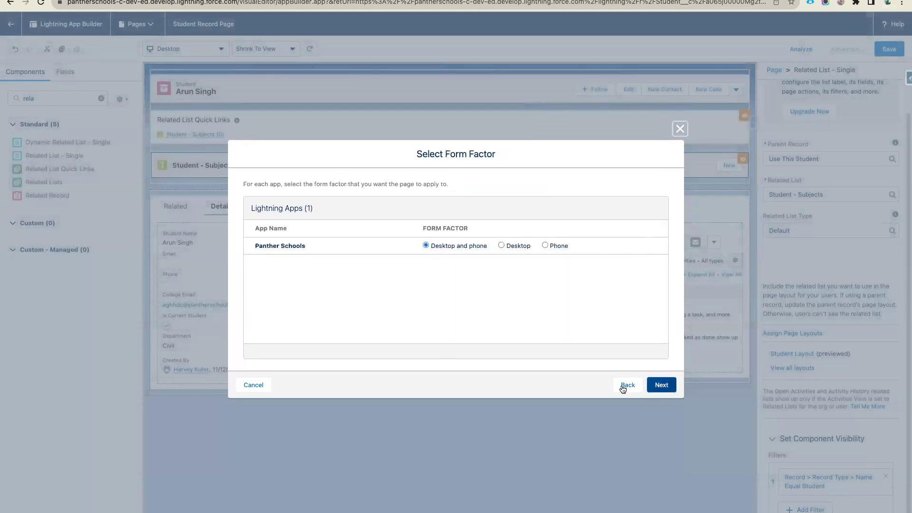
{"action": "left_click", "coordinate": [661, 385]}
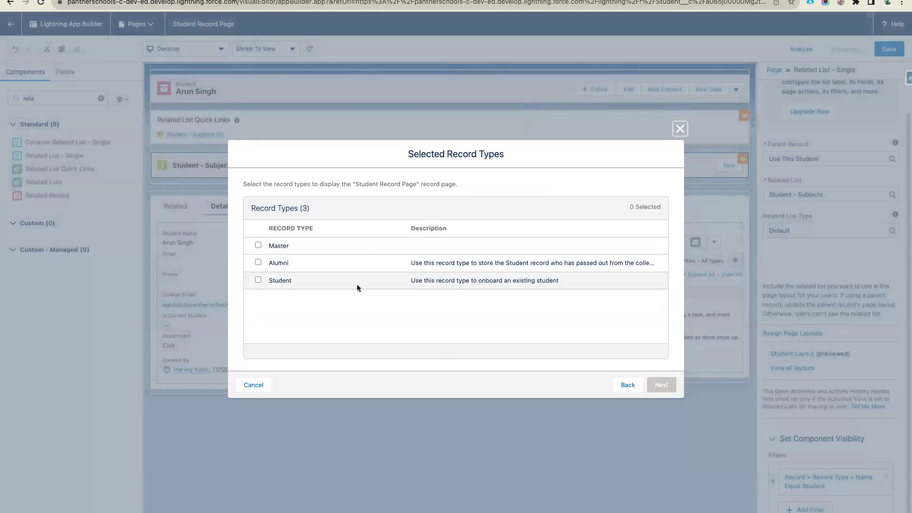
{"action": "left_click", "coordinate": [258, 281]}
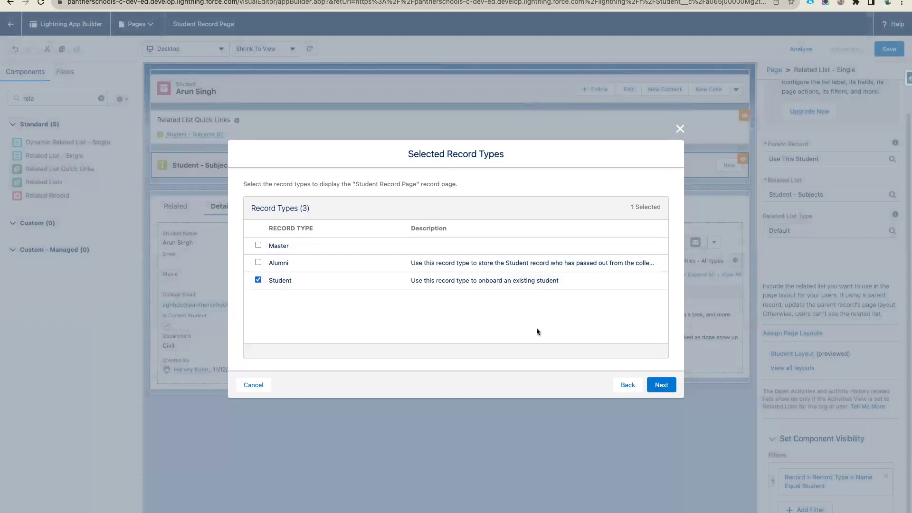
{"action": "left_click", "coordinate": [663, 386]}
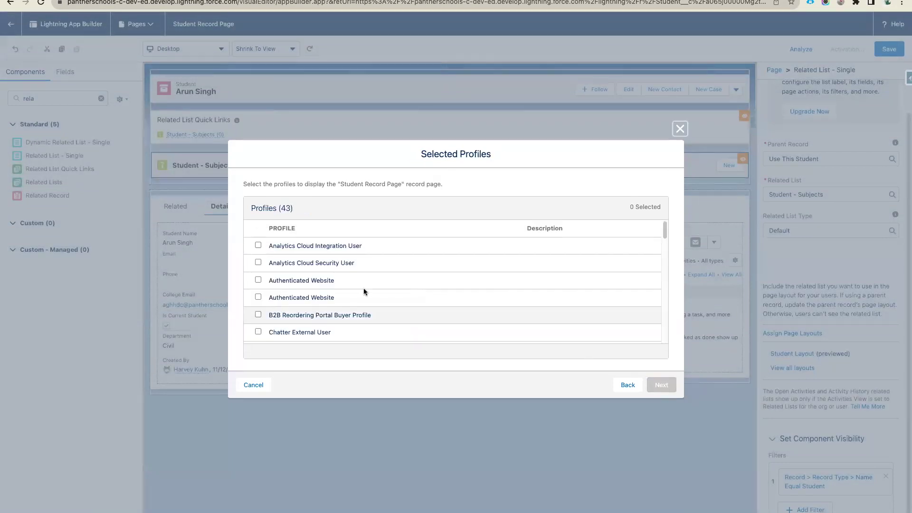
- Select the PantherSchools - Teacher and Standard Platform User profiles for the assignment
{"action": "scroll", "coordinate": [347, 296], "scroll_direction": "down", "scroll_amount": 5}
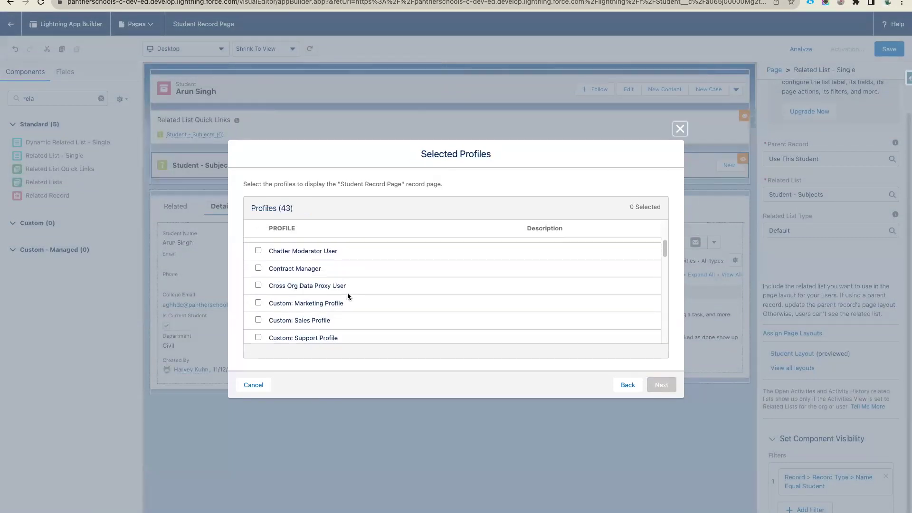
{"action": "scroll", "coordinate": [348, 297], "scroll_direction": "down", "scroll_amount": 5}
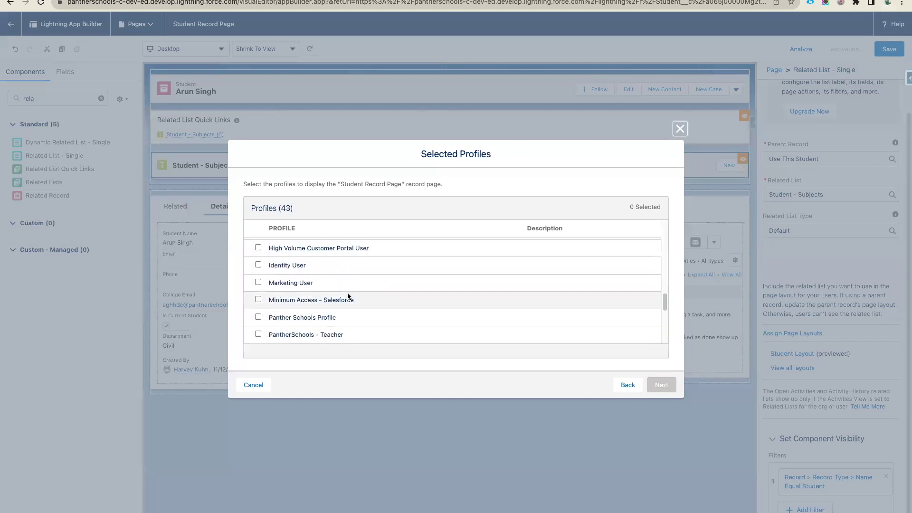
{"action": "left_click", "coordinate": [258, 274]}
{"action": "scroll", "coordinate": [259, 264], "scroll_direction": "down", "scroll_amount": 1}
{"action": "left_click", "coordinate": [257, 258]}
{"action": "left_click", "coordinate": [258, 274]}
{"action": "scroll", "coordinate": [257, 275], "scroll_direction": "down", "scroll_amount": 3}
{"action": "left_click", "coordinate": [258, 323]}
{"action": "scroll", "coordinate": [259, 323], "scroll_direction": "down", "scroll_amount": 2}
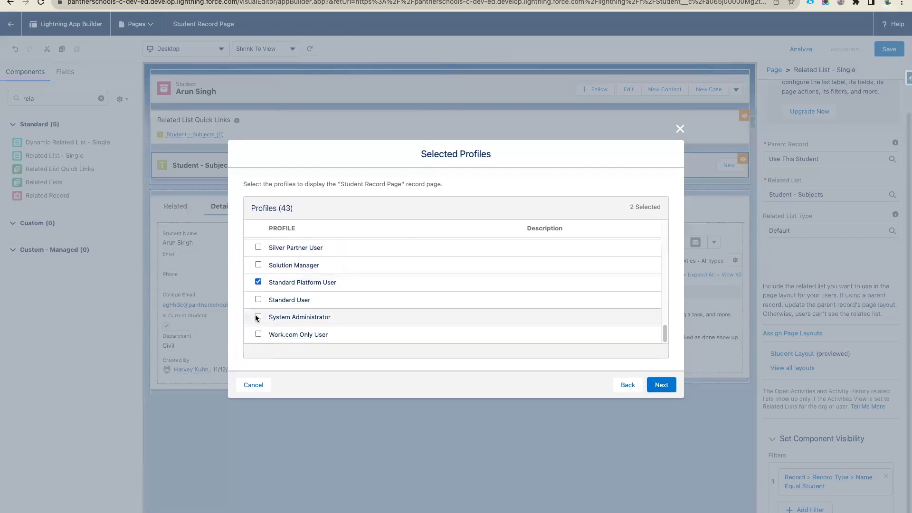
- Review and confirm the assignments, then save the Student Record Page
{"action": "left_click", "coordinate": [658, 384]}
{"action": "left_click", "coordinate": [662, 384]}
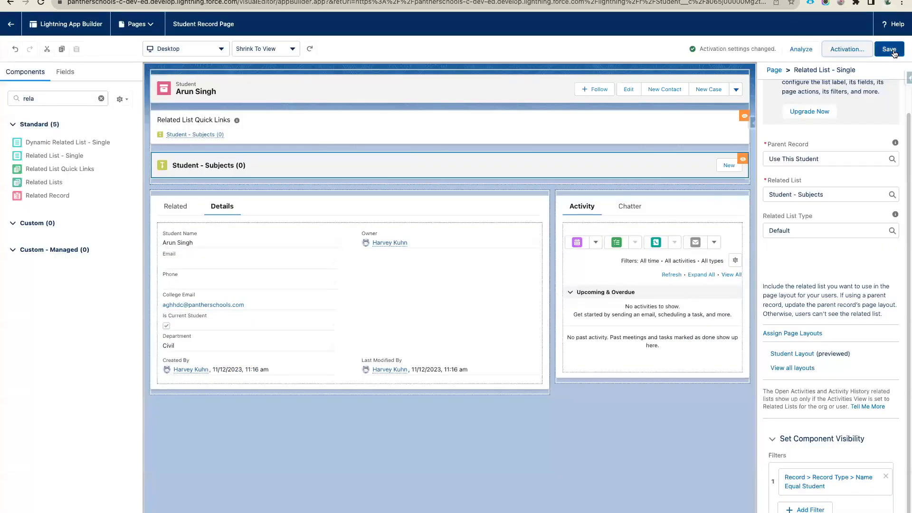
{"action": "left_click", "coordinate": [890, 49]}
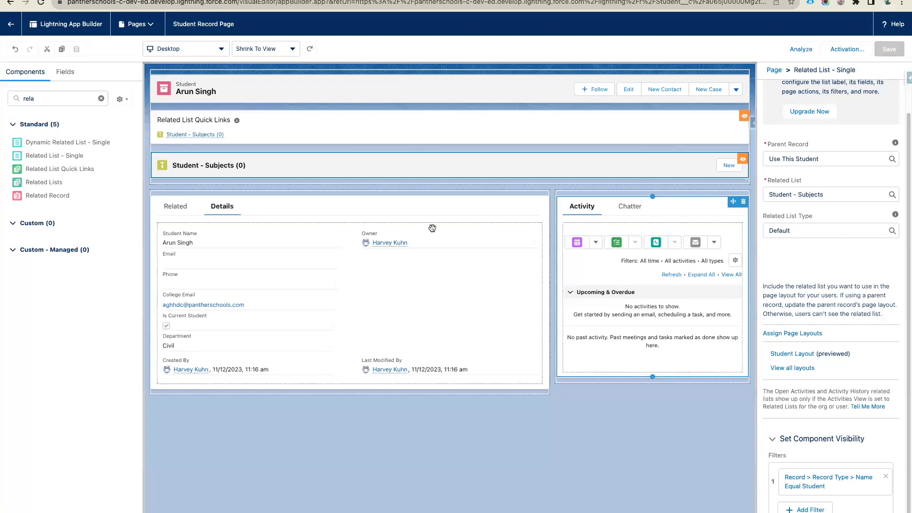
- Return to the refreshed student record, then open the Student object's page layouts in Object Manager
{"action": "left_click", "coordinate": [11, 24]}
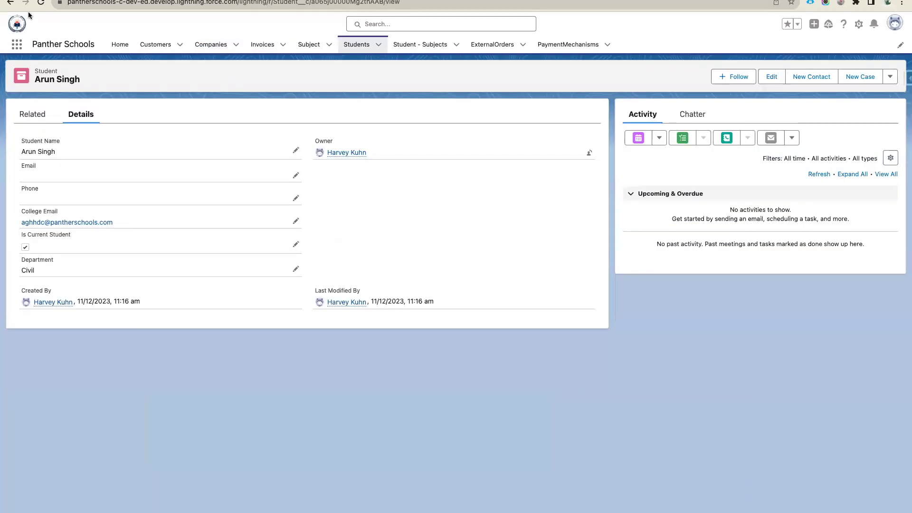
{"action": "left_click", "coordinate": [45, 3]}
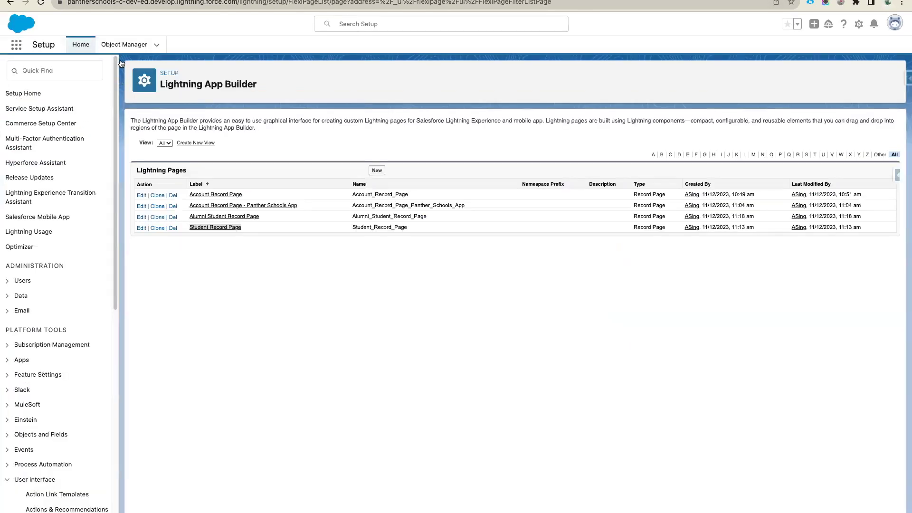
{"action": "left_click", "coordinate": [124, 44]}
{"action": "left_click", "coordinate": [727, 75]}
{"action": "type", "text": "Stude"}
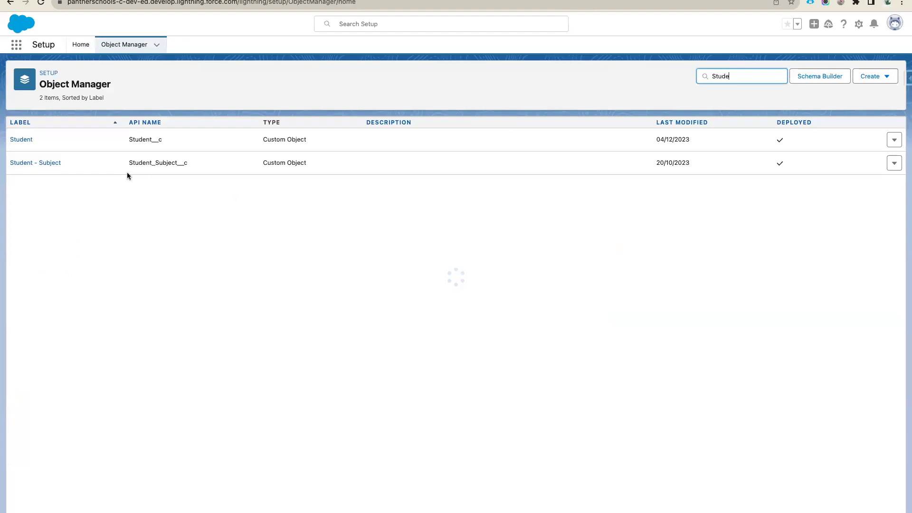
{"action": "left_click", "coordinate": [18, 138]}
{"action": "left_click", "coordinate": [61, 141]}
{"action": "left_click", "coordinate": [47, 158]}
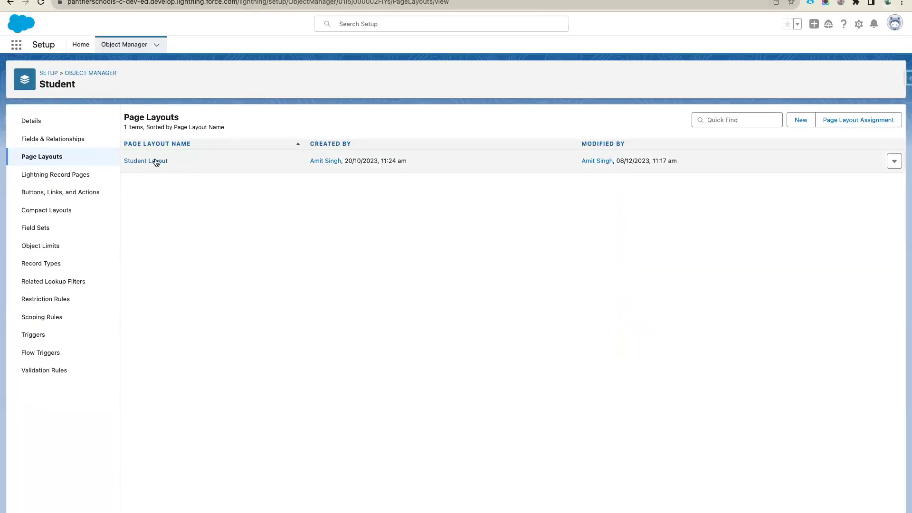
- In the Student Layout, place Record Type below Owner with Department under it
{"action": "left_click", "coordinate": [157, 162]}
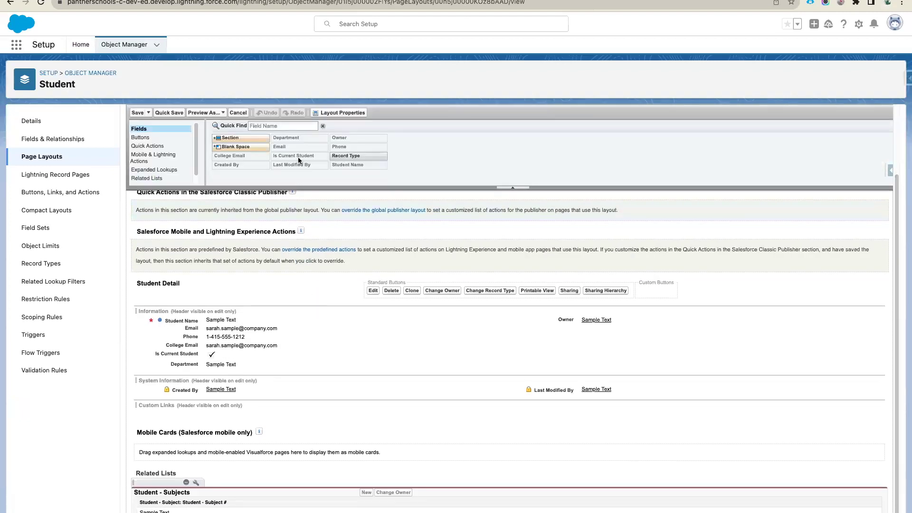
{"action": "left_click", "coordinate": [283, 125]}
{"action": "type", "text": "Re"}
{"action": "left_click_drag", "start_coordinate": [227, 159], "coordinate": [596, 328]}
{"action": "left_click_drag", "start_coordinate": [289, 356], "coordinate": [565, 338]}
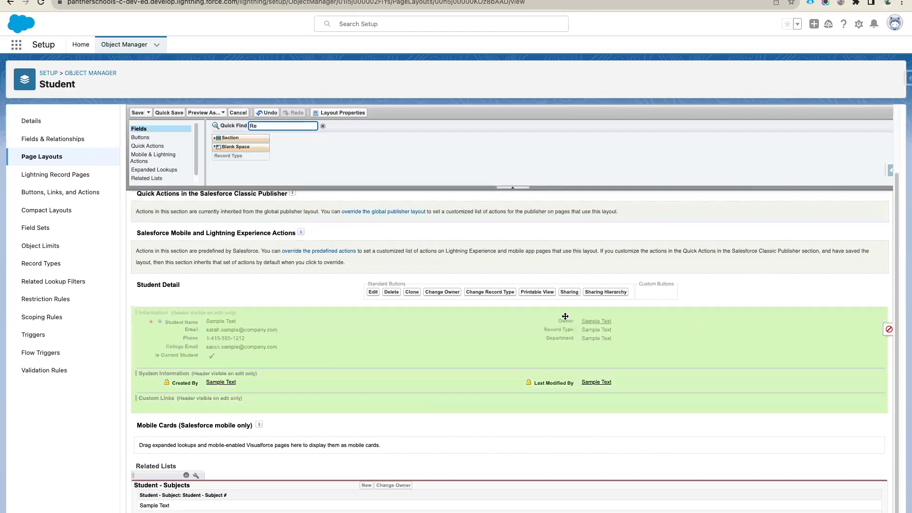
- Show the Information and System Information section headers and save the layout
{"action": "left_click", "coordinate": [879, 313]}
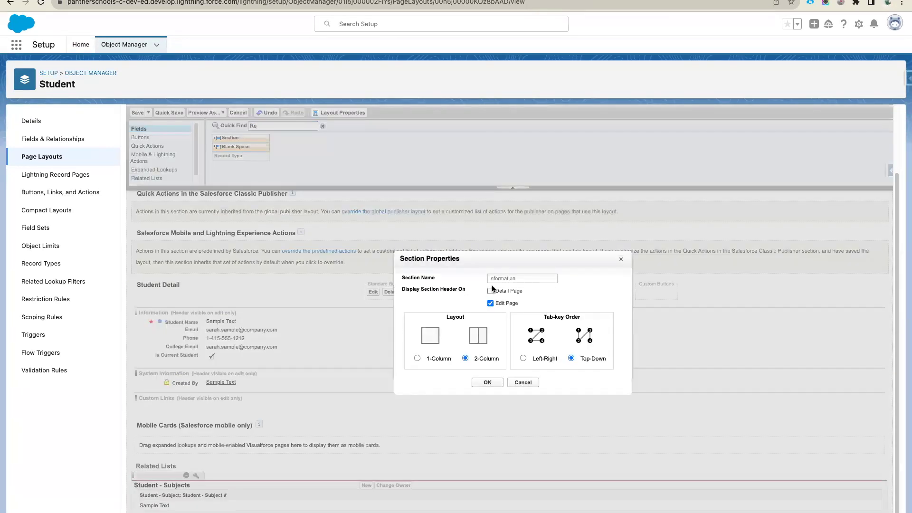
{"action": "left_click", "coordinate": [485, 382]}
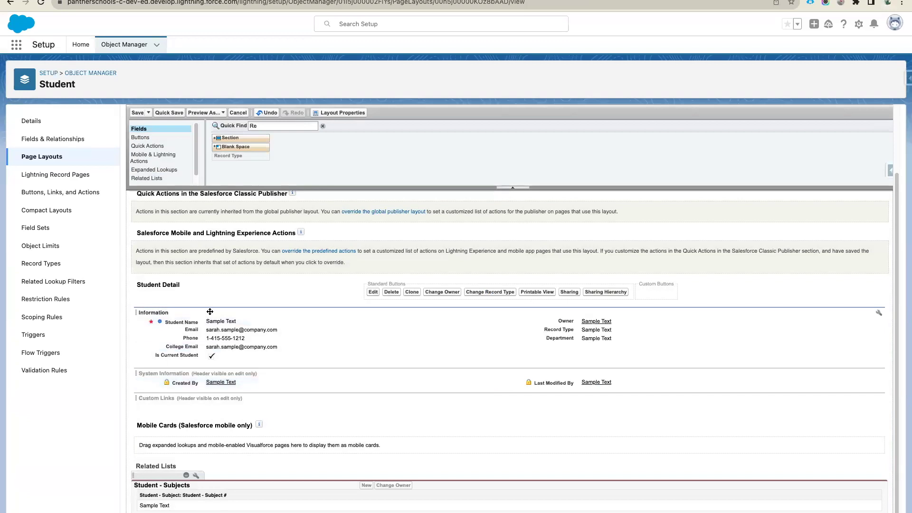
{"action": "left_click", "coordinate": [878, 374]}
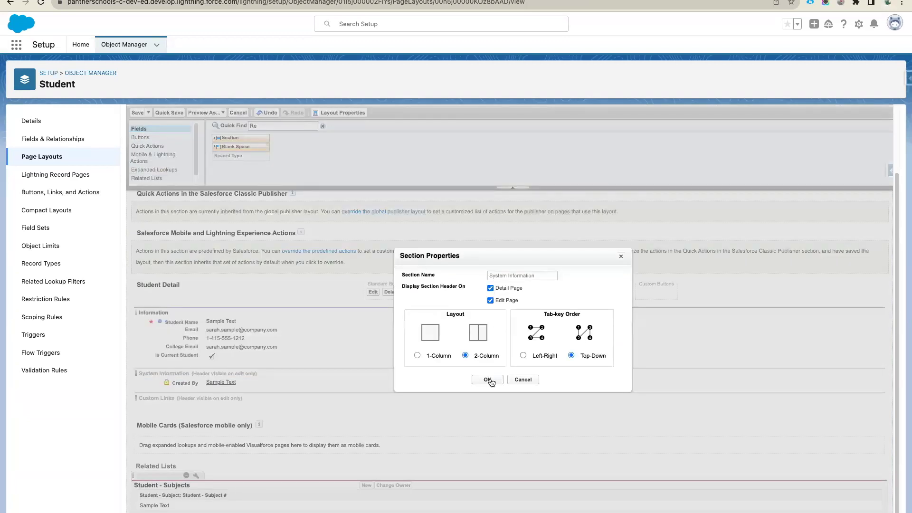
{"action": "left_click", "coordinate": [488, 380]}
{"action": "left_click", "coordinate": [137, 113]}
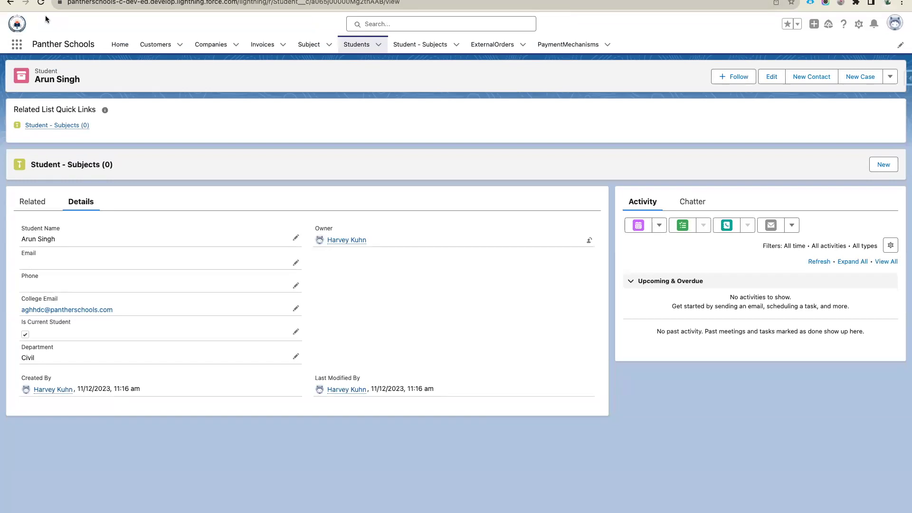
- Reload the student record and change its record type to Alumni
{"action": "key", "text": "super+r"}
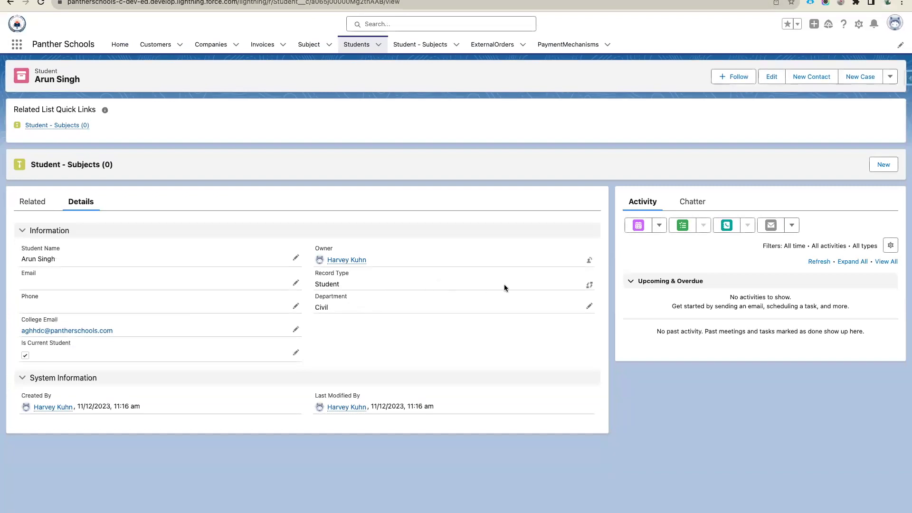
{"action": "left_click", "coordinate": [589, 284]}
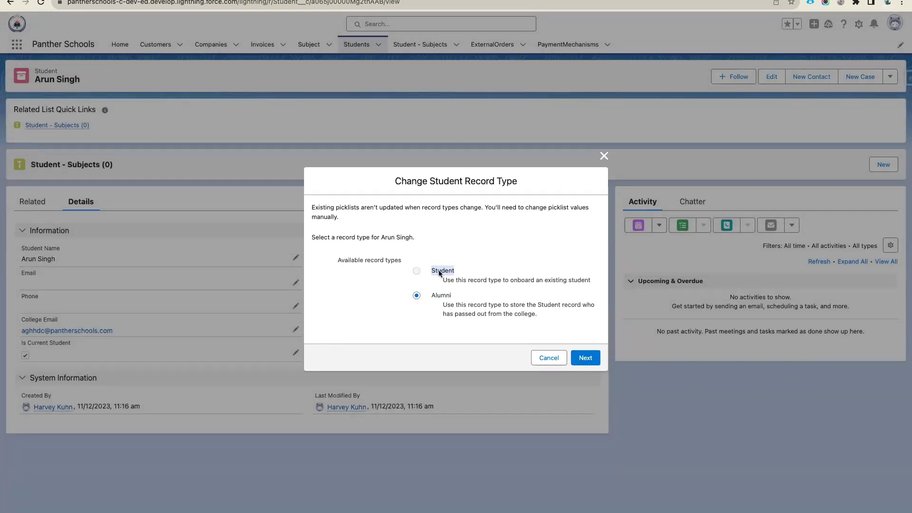
{"action": "left_click", "coordinate": [585, 361]}
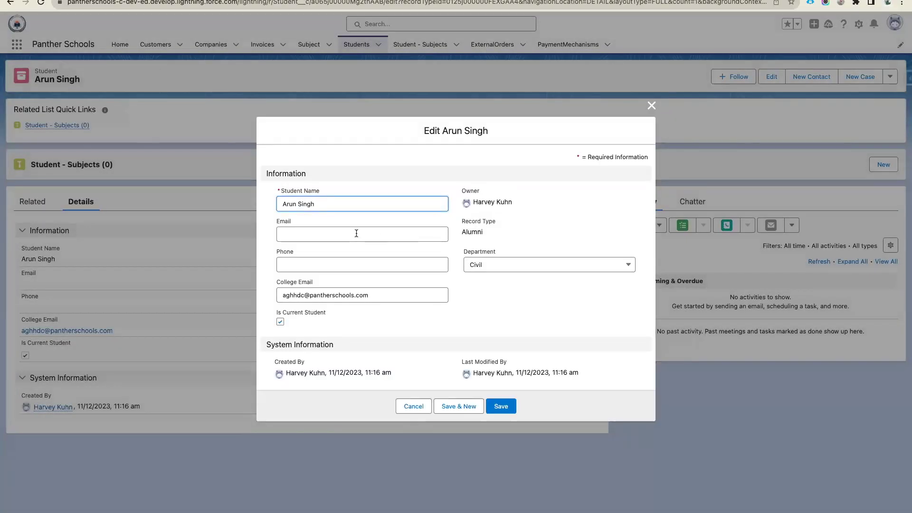
- Fill in the student's email address and phone number, then save the record
{"action": "left_click", "coordinate": [356, 234]}
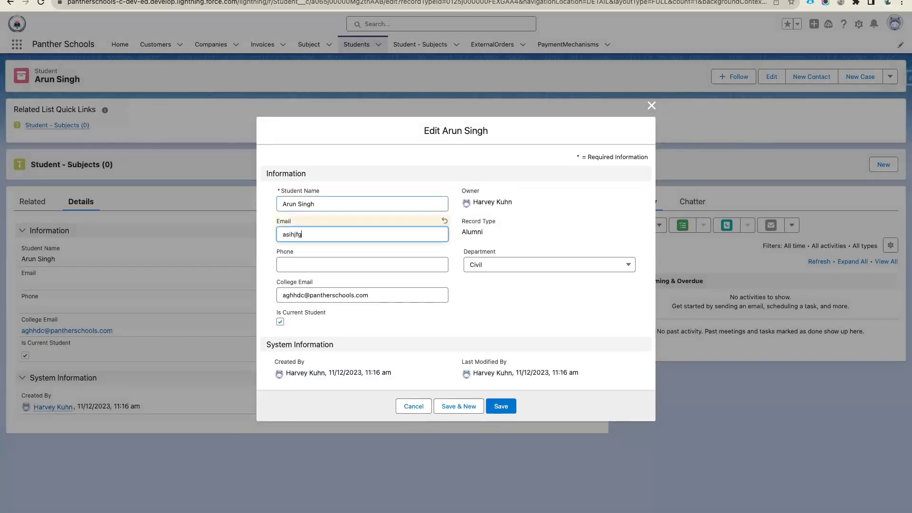
{"action": "left_click", "coordinate": [382, 268]}
{"action": "type", "text": "8"}
{"action": "key", "text": "ctrl+Up"}
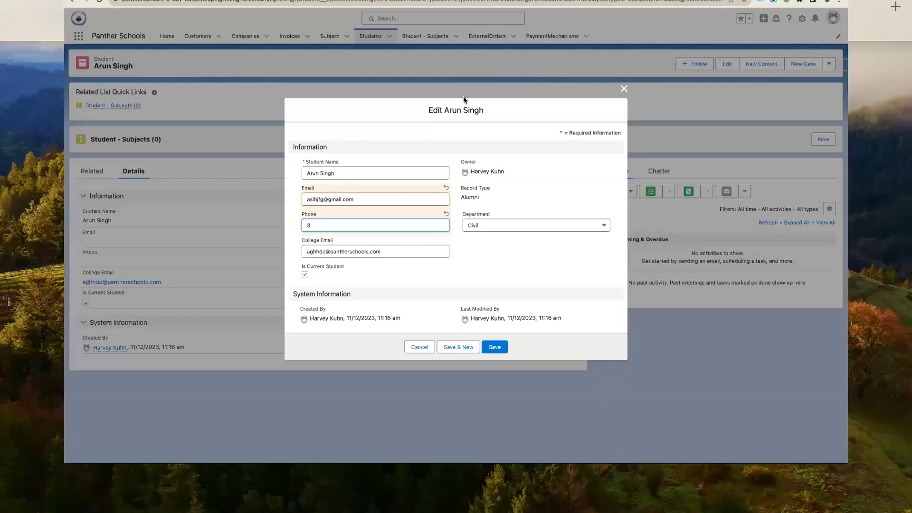
{"action": "left_click", "coordinate": [451, 24]}
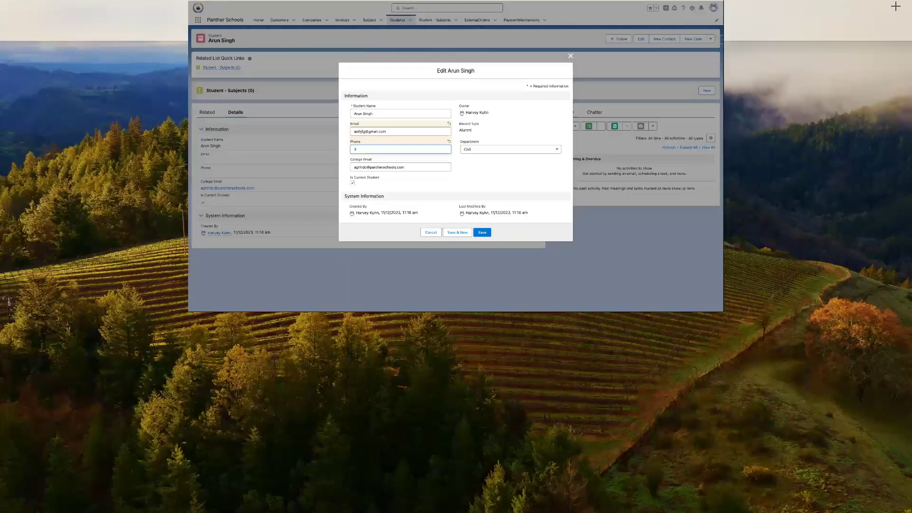
{"action": "type", "text": "345645"}
{"action": "left_click", "coordinate": [502, 407]}
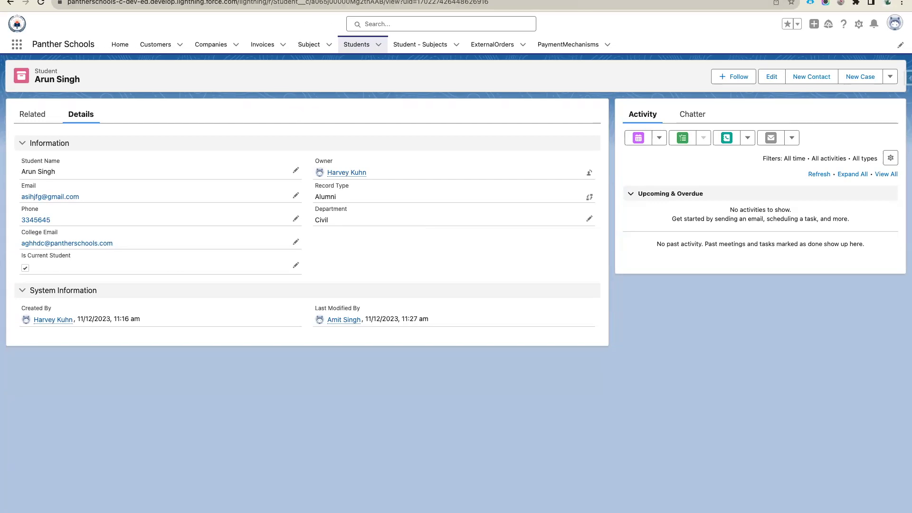
- List the Student object's Lightning Record Pages, dismiss the Enhanced Related Lists announcement, and return to the agenda document
{"action": "key", "text": "ctrl+Tab"}
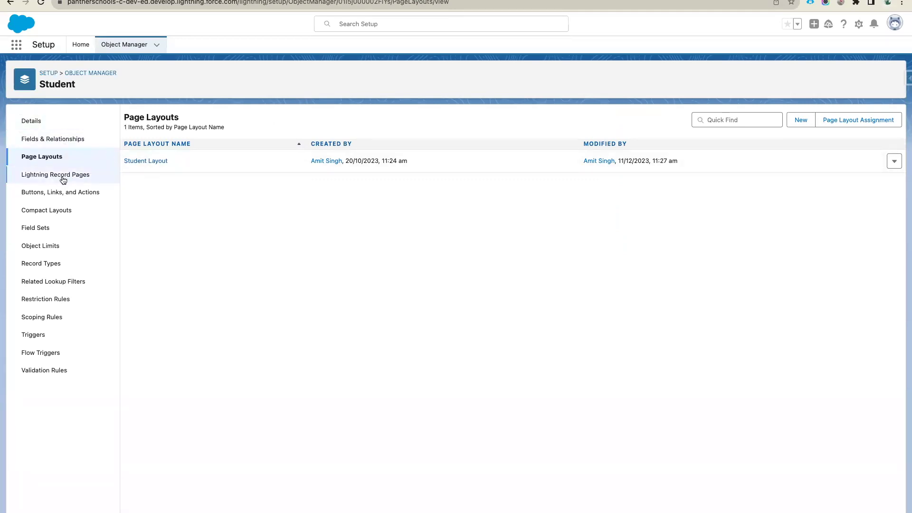
{"action": "left_click", "coordinate": [46, 180]}
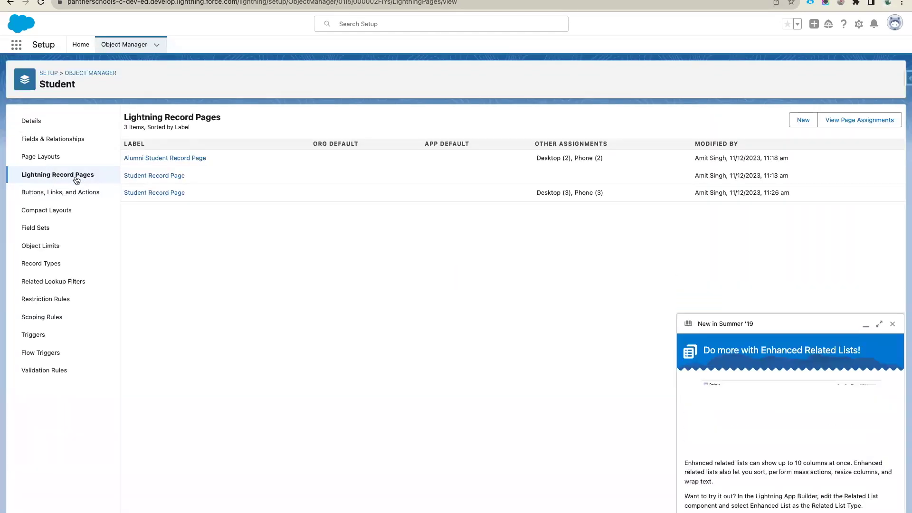
{"action": "left_click", "coordinate": [893, 324]}
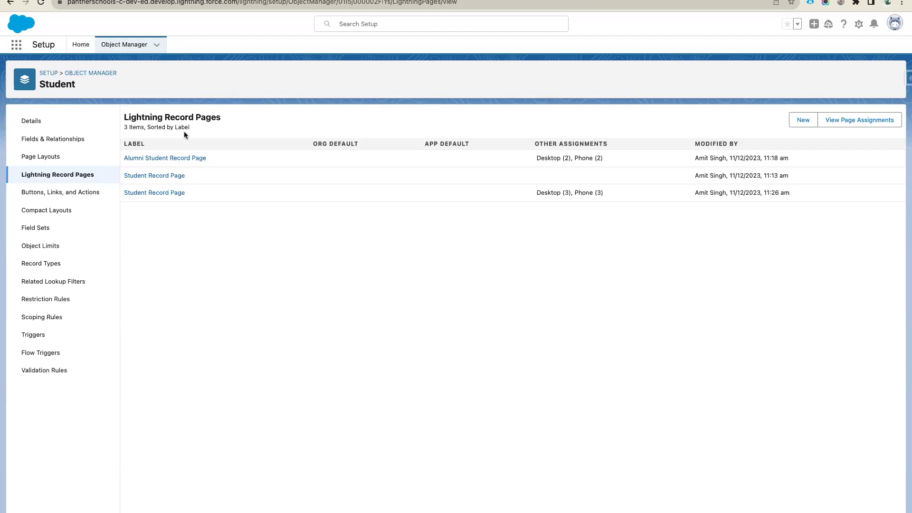
{"action": "left_click", "coordinate": [69, 1]}
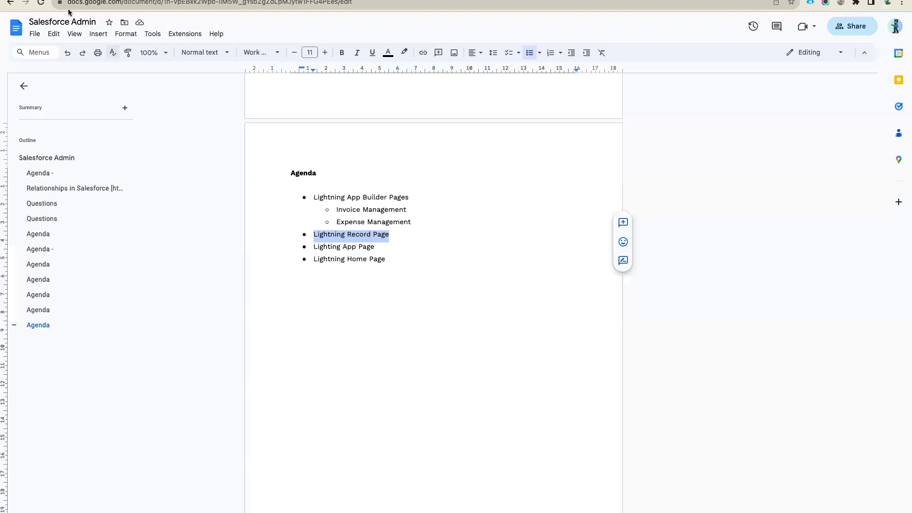
- Insert a bold 'Agenda' line between the Lightning Record Page and Lighting App Page bullets
{"action": "left_click", "coordinate": [401, 237]}
{"action": "key", "text": "Return"}
{"action": "key", "text": "Return"}
{"action": "key", "text": "Return"}
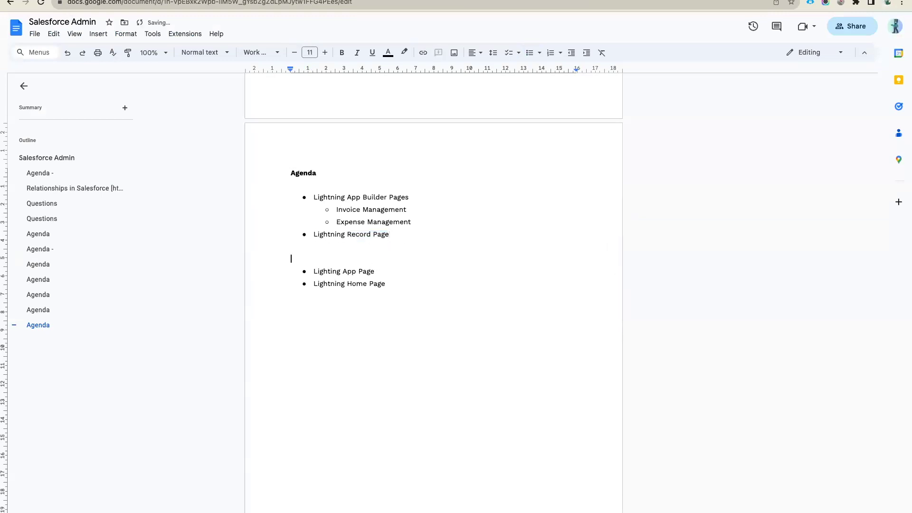
{"action": "key", "text": "Return"}
{"action": "key", "text": "Return"}
{"action": "key", "text": "Up"}
{"action": "type", "text": "Agenda"}
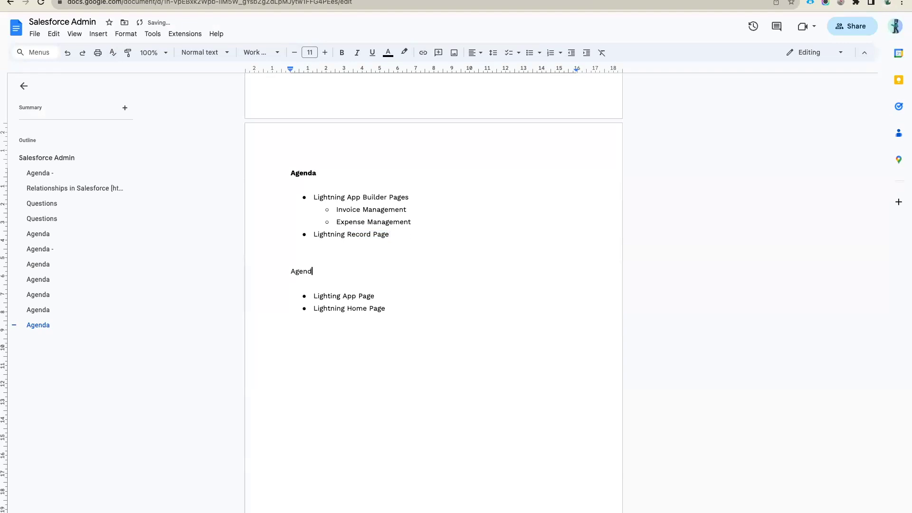
{"action": "double_click", "coordinate": [305, 270]}
{"action": "key", "text": "ctrl+b"}
{"action": "left_click", "coordinate": [320, 278]}
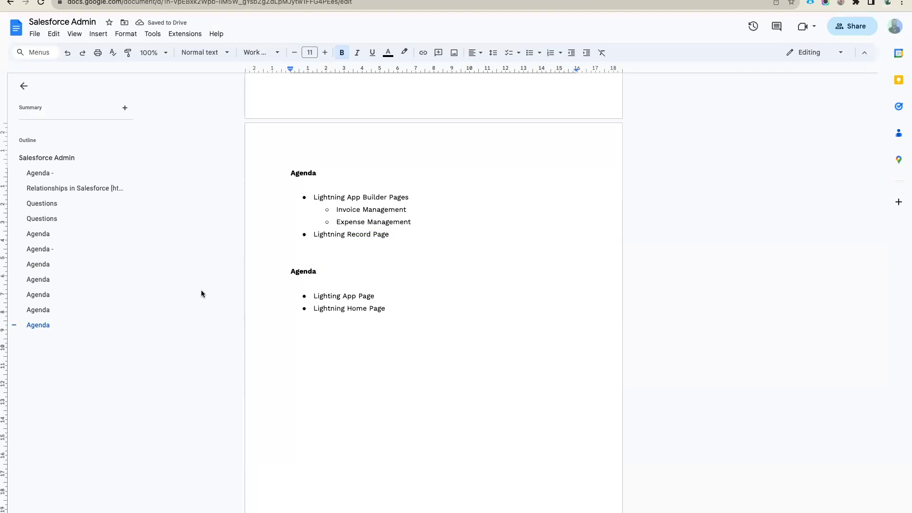